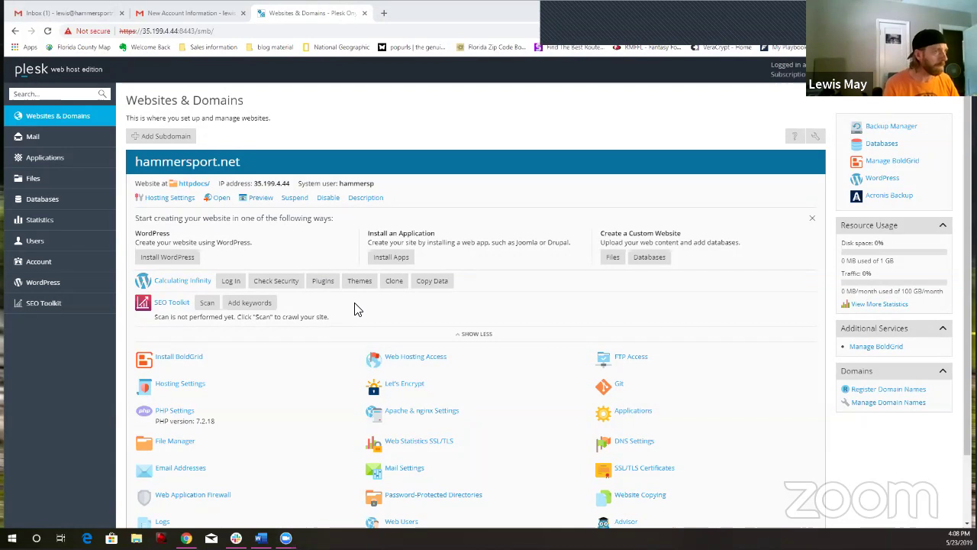
Step: Install a Let's Encrypt certificate for hammersport.net that also covers the www subdomain and webmail
{"action": "left_click", "coordinate": [404, 384]}
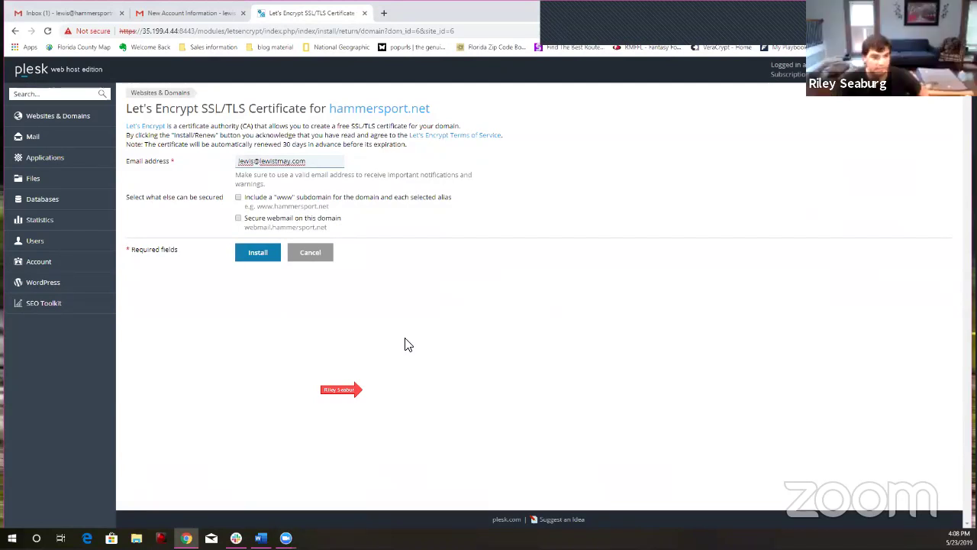
{"action": "left_click", "coordinate": [239, 197]}
{"action": "left_click", "coordinate": [239, 218]}
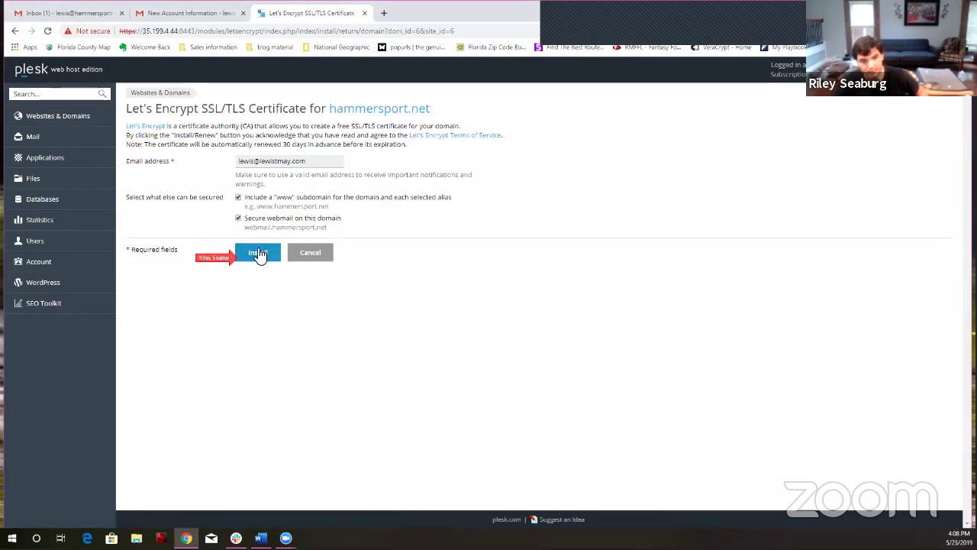
{"action": "left_click", "coordinate": [256, 253]}
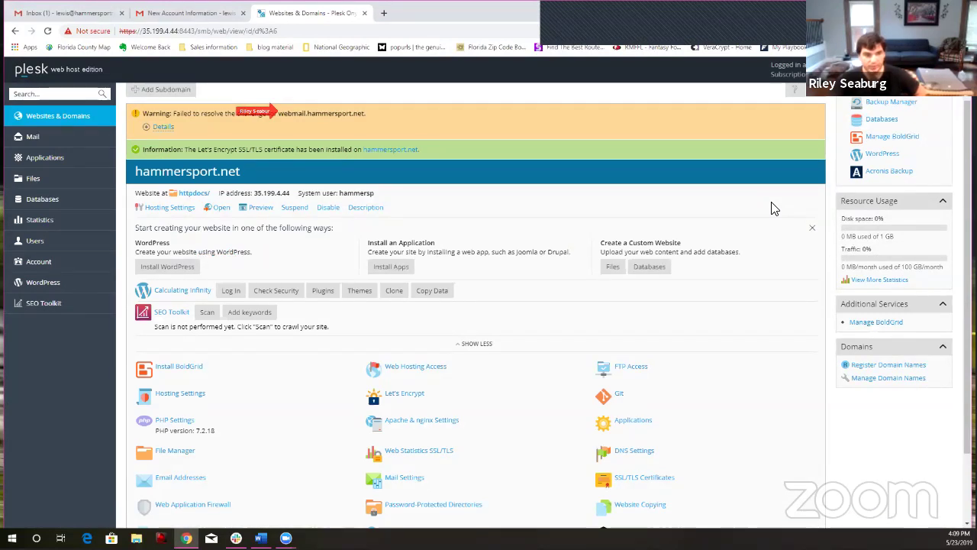
Step: Open the GoDaddy website in a new browser tab
{"action": "left_click", "coordinate": [383, 13]}
{"action": "type", "text": "gos"}
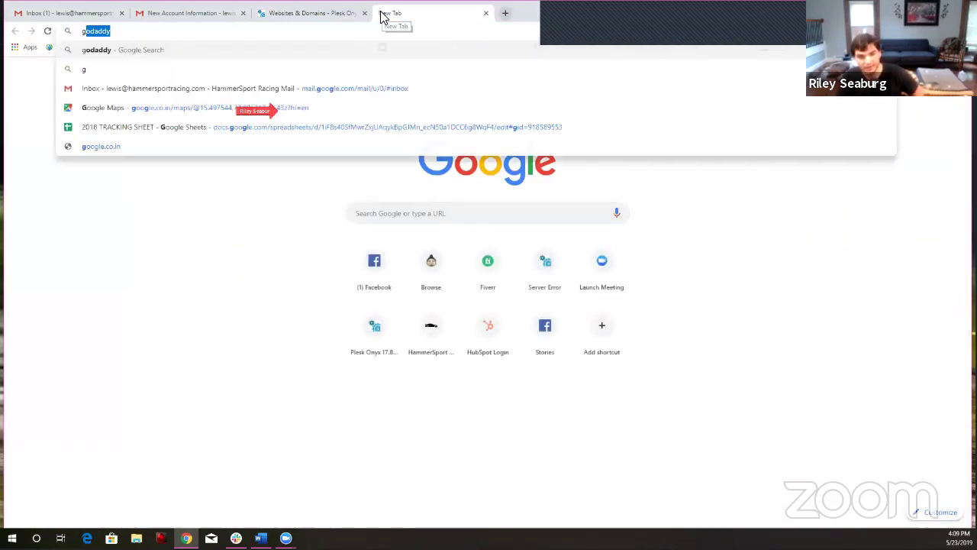
{"action": "key", "text": "BackSpace"}
{"action": "type", "text": "da"}
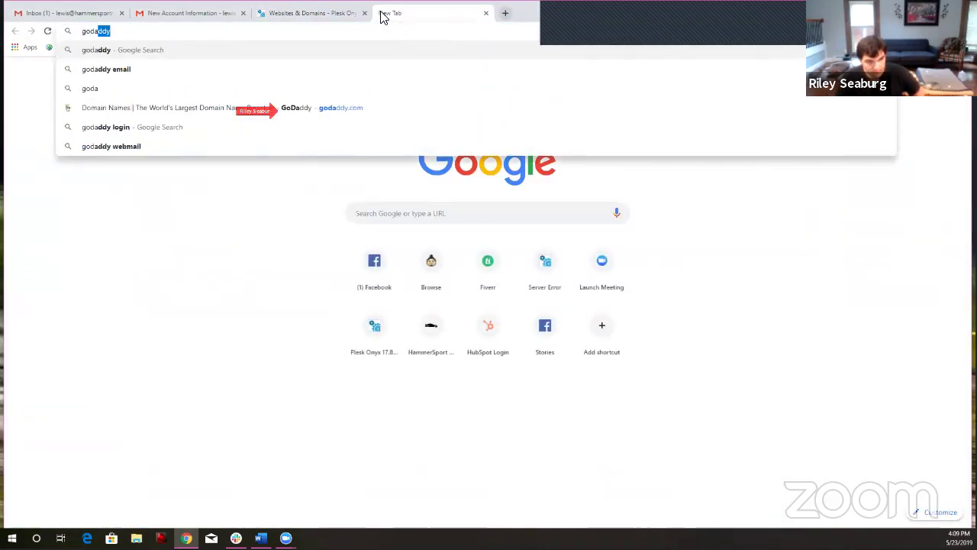
{"action": "key", "text": "Return"}
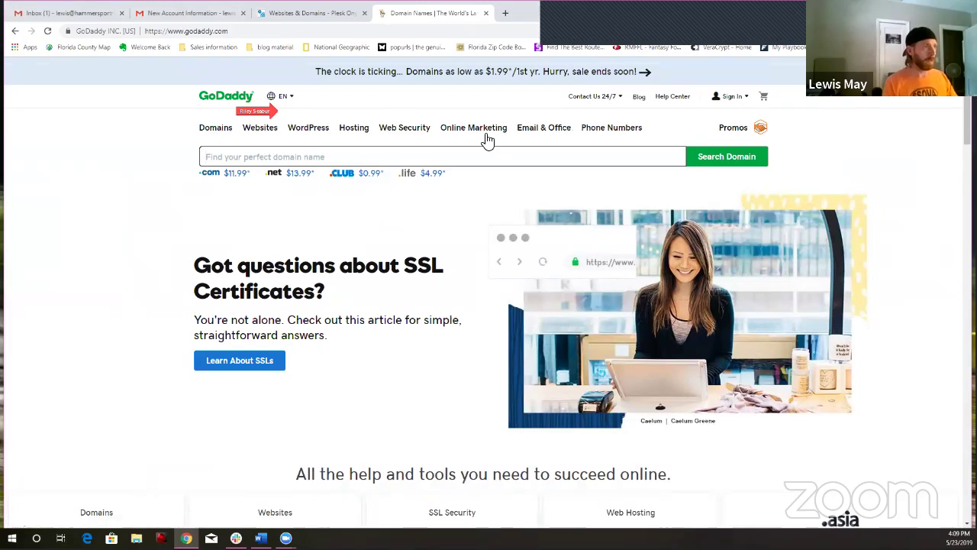
Step: Examine the prices and features of GoDaddy's SSL certificate plans and close the page
{"action": "mouse_move", "coordinate": [406, 130]}
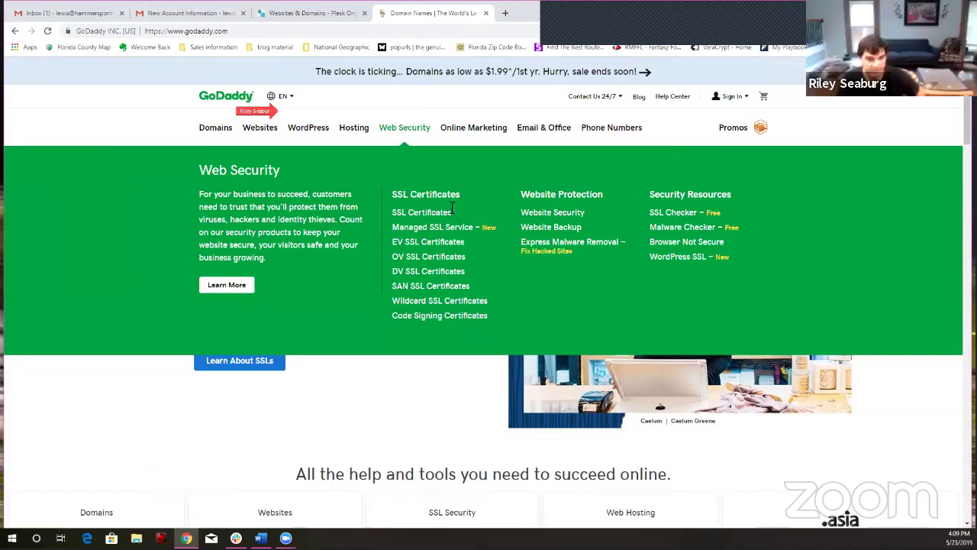
{"action": "left_click", "coordinate": [418, 214]}
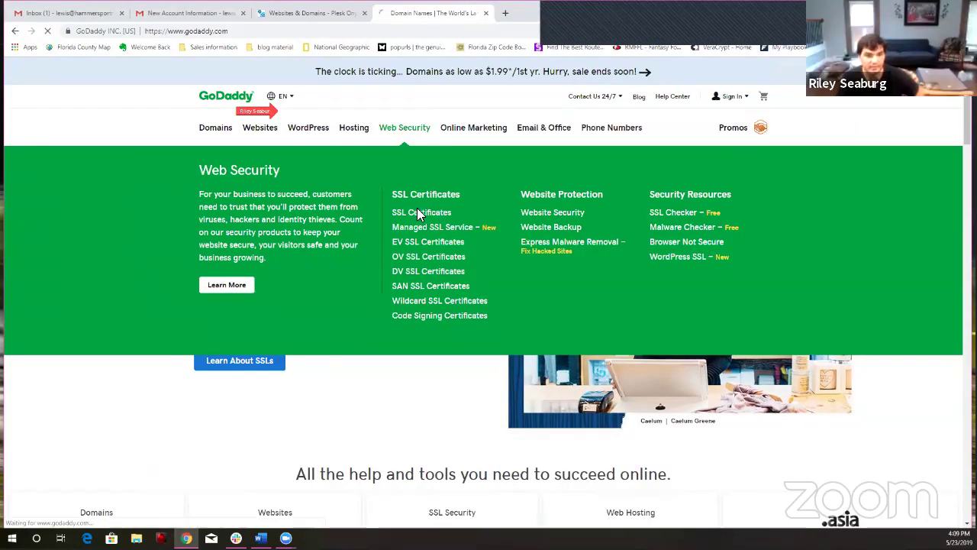
{"action": "scroll", "coordinate": [725, 274], "scroll_direction": "down", "scroll_amount": 2}
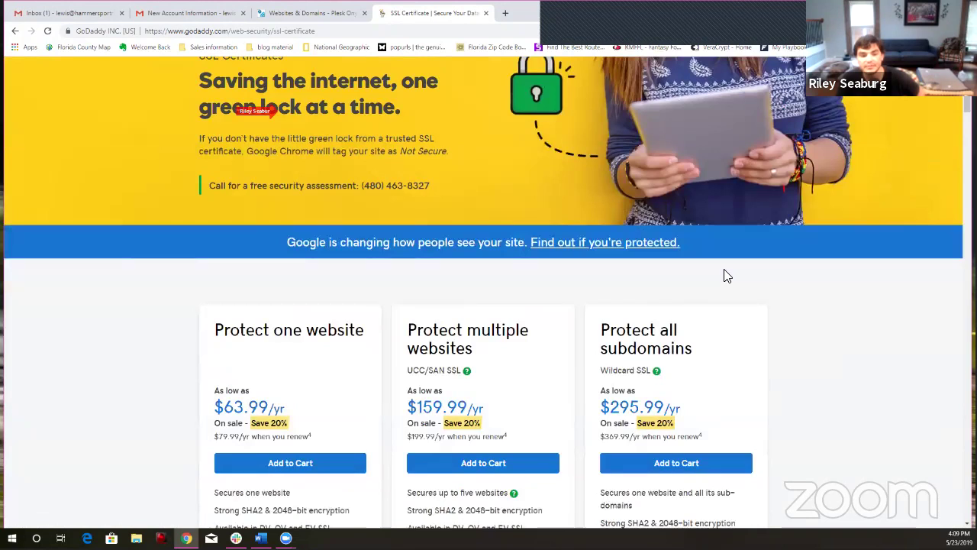
{"action": "scroll", "coordinate": [831, 311], "scroll_direction": "down", "scroll_amount": 1}
{"action": "scroll", "coordinate": [830, 311], "scroll_direction": "down", "scroll_amount": 2}
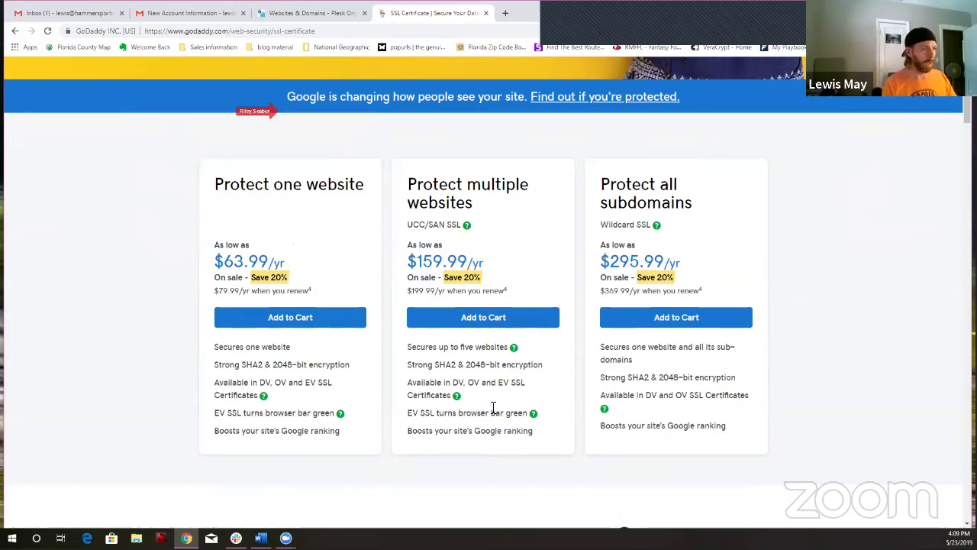
{"action": "scroll", "coordinate": [524, 253], "scroll_direction": "down", "scroll_amount": 1}
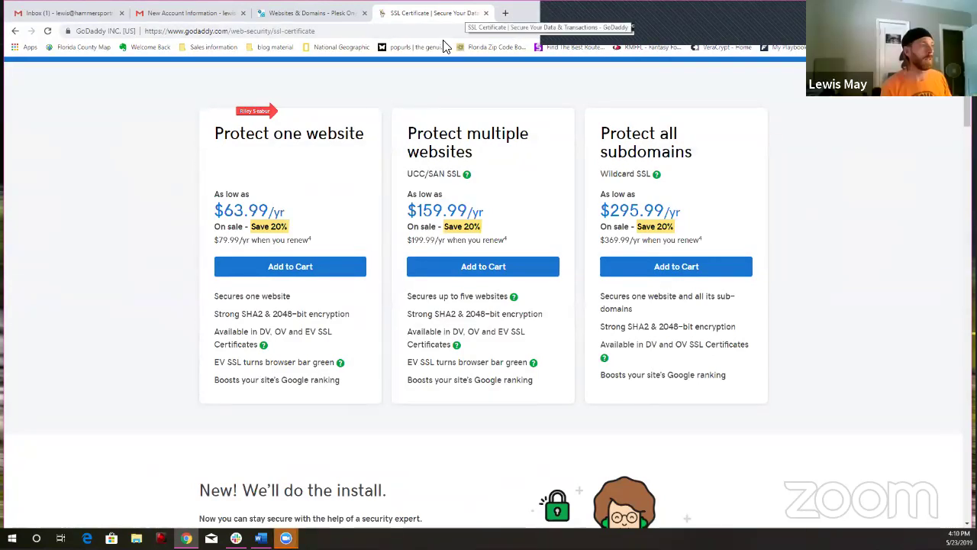
{"action": "left_click", "coordinate": [485, 14]}
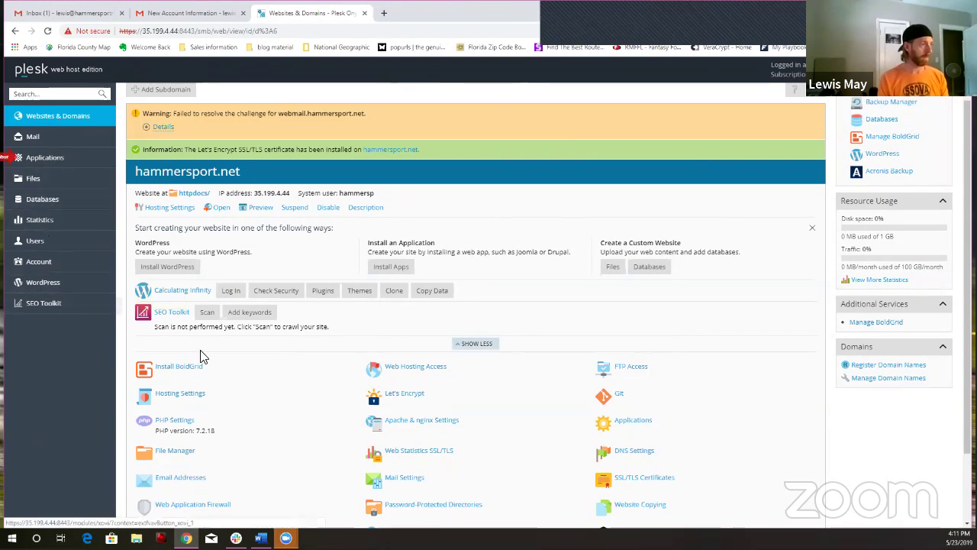
Step: Look over the hosting tools for hammersport.net and view the catalogue of all available applications
{"action": "scroll", "coordinate": [236, 344], "scroll_direction": "down", "scroll_amount": 1}
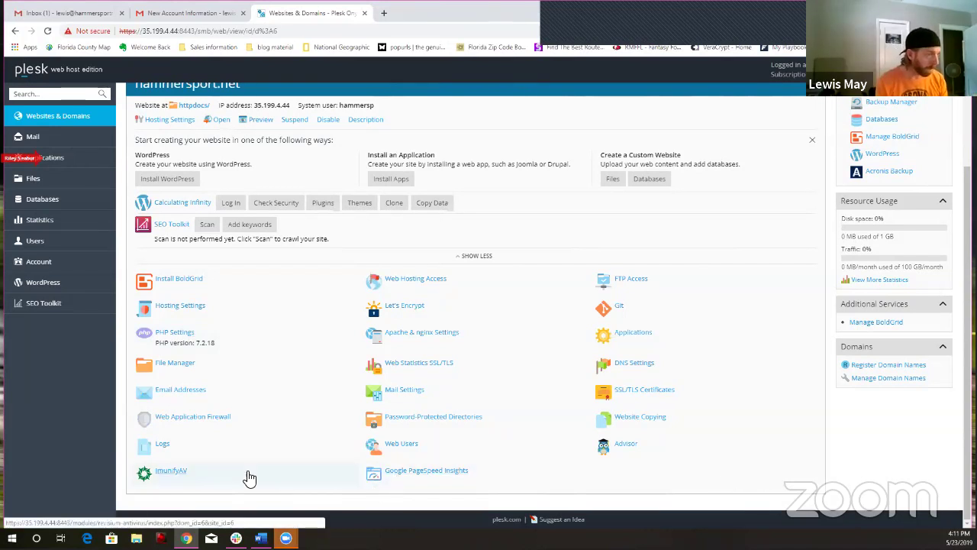
{"action": "left_click", "coordinate": [40, 160]}
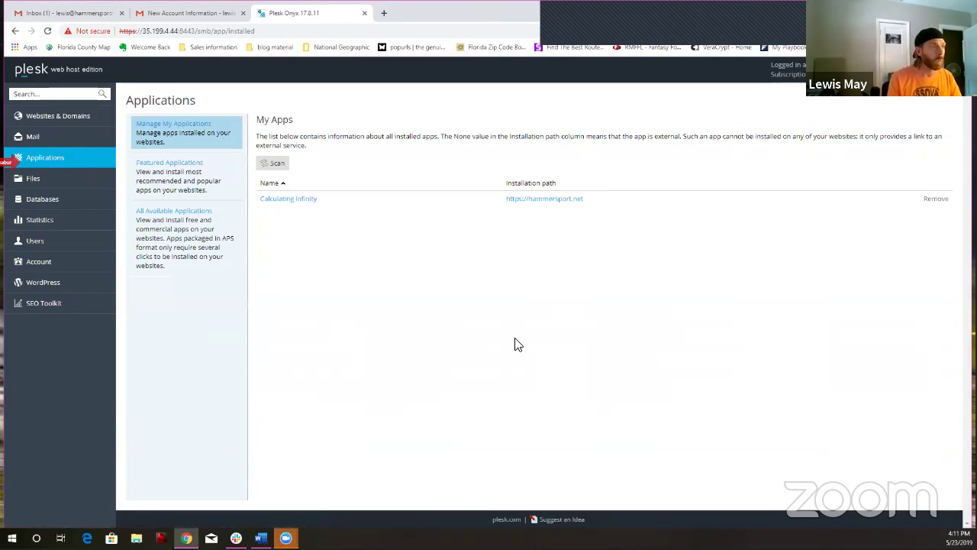
{"action": "left_click", "coordinate": [204, 214]}
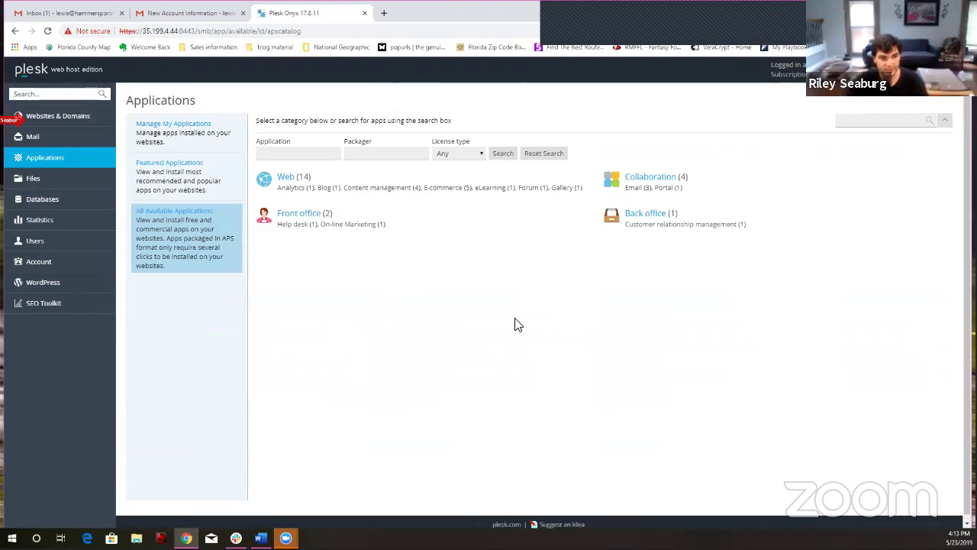
Step: Open the DNS settings of hammersport.net from the Plesk websites and domains overview
{"action": "left_click", "coordinate": [385, 17]}
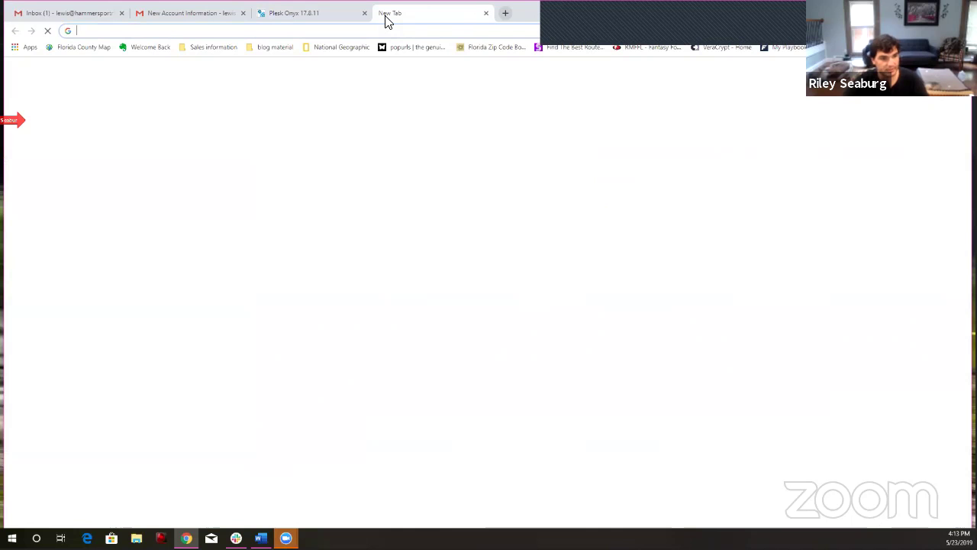
{"action": "left_click", "coordinate": [342, 15]}
{"action": "left_click", "coordinate": [58, 116]}
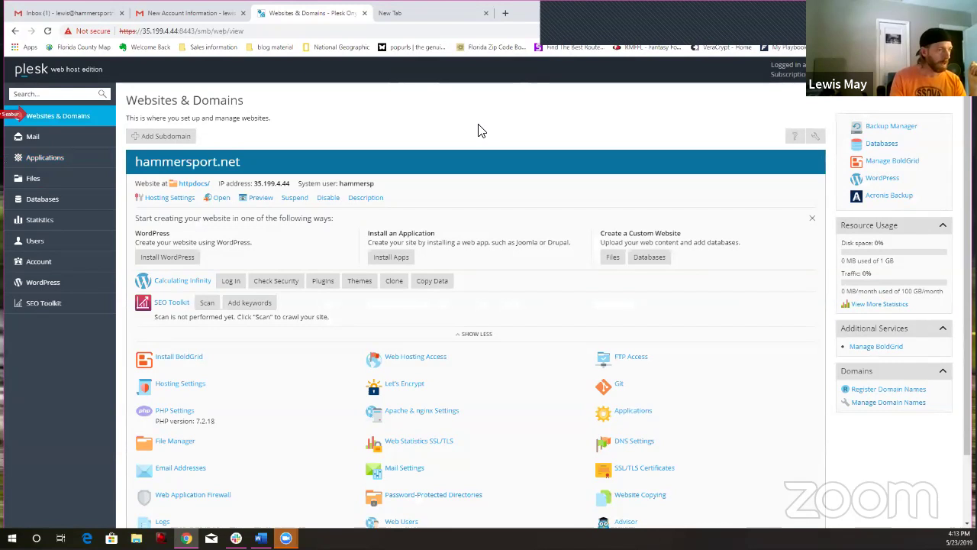
{"action": "left_click", "coordinate": [639, 446]}
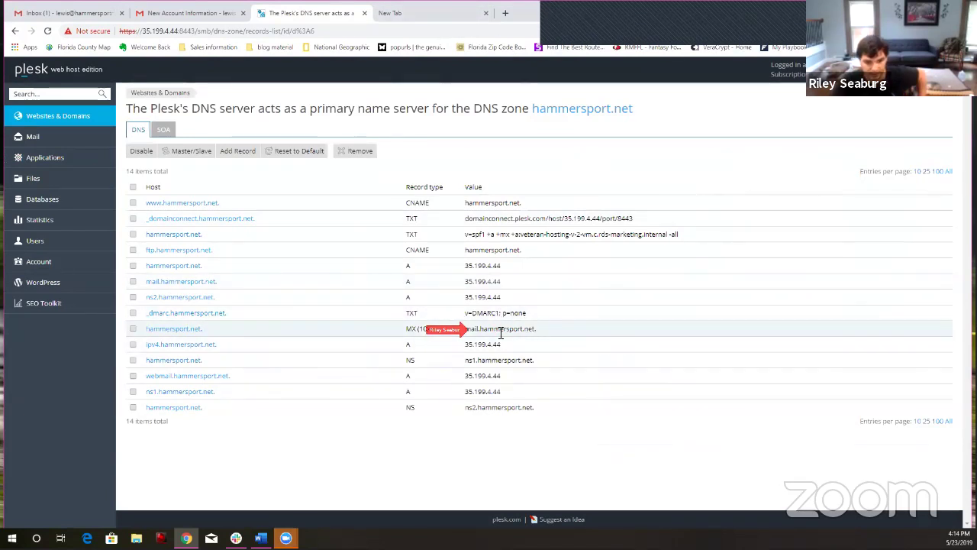
Step: Switch to the GoDaddy account's product list and open DNS management for hammersport.net
{"action": "left_click", "coordinate": [452, 14]}
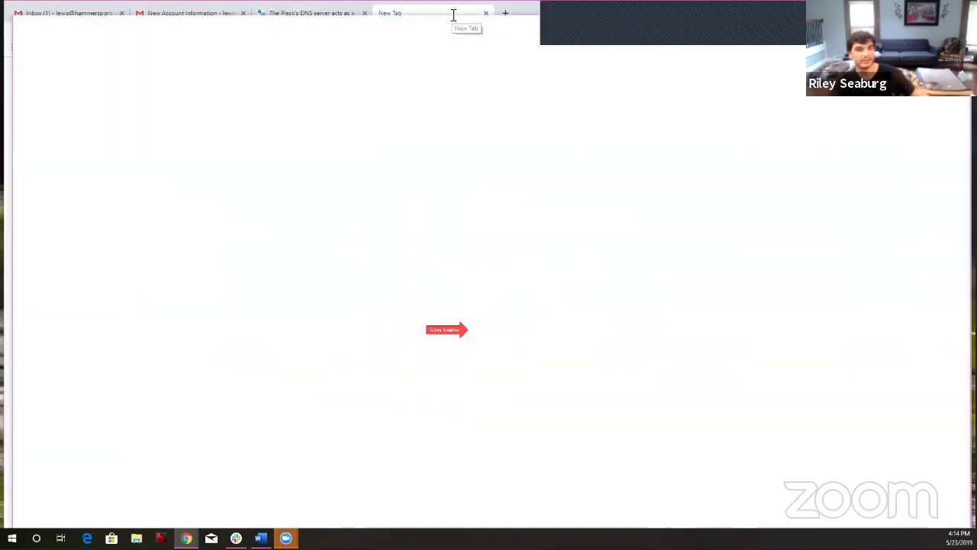
{"action": "key", "text": "ctrl+w"}
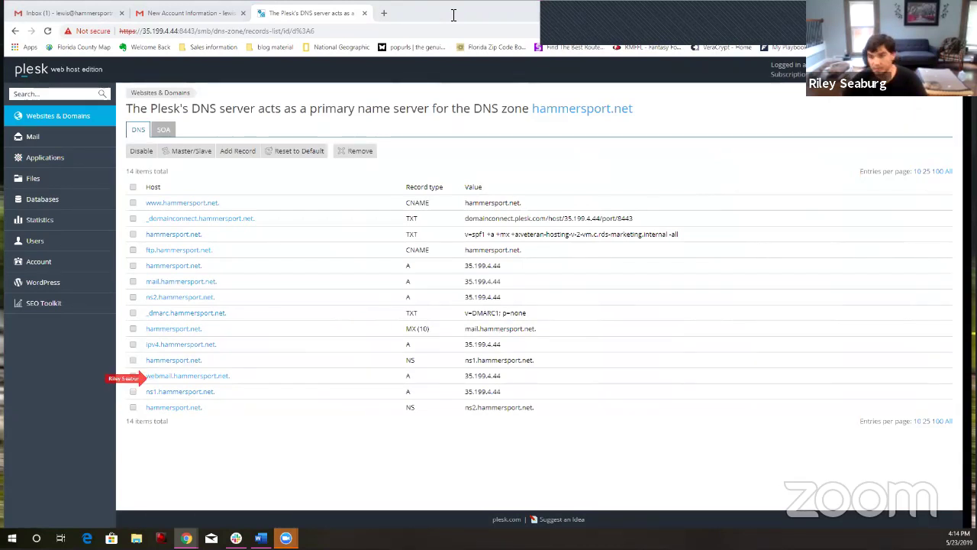
{"action": "mouse_move", "coordinate": [454, 15]}
{"action": "left_mouse_down"}
{"action": "mouse_move", "coordinate": [386, 24]}
{"action": "mouse_move", "coordinate": [435, 16]}
{"action": "left_mouse_up"}
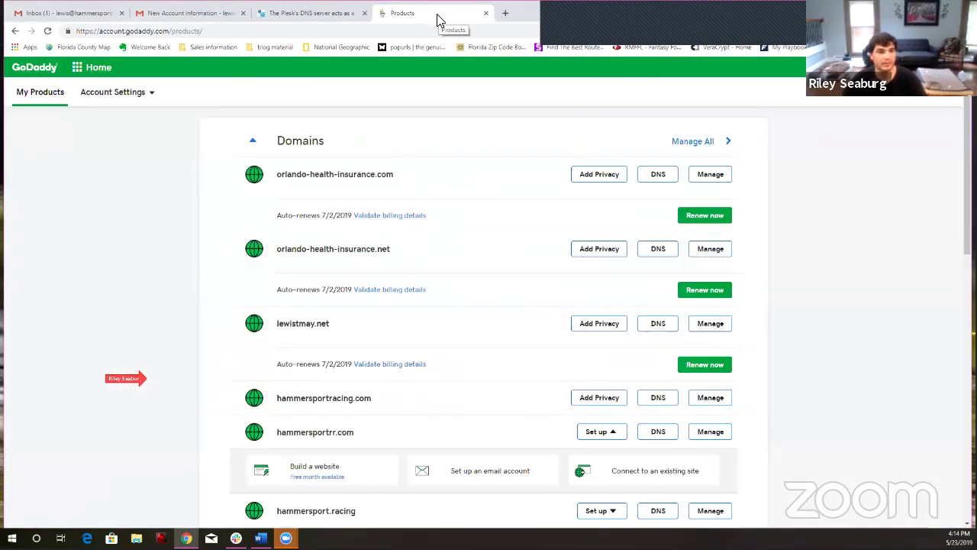
{"action": "scroll", "coordinate": [824, 277], "scroll_direction": "down", "scroll_amount": 1}
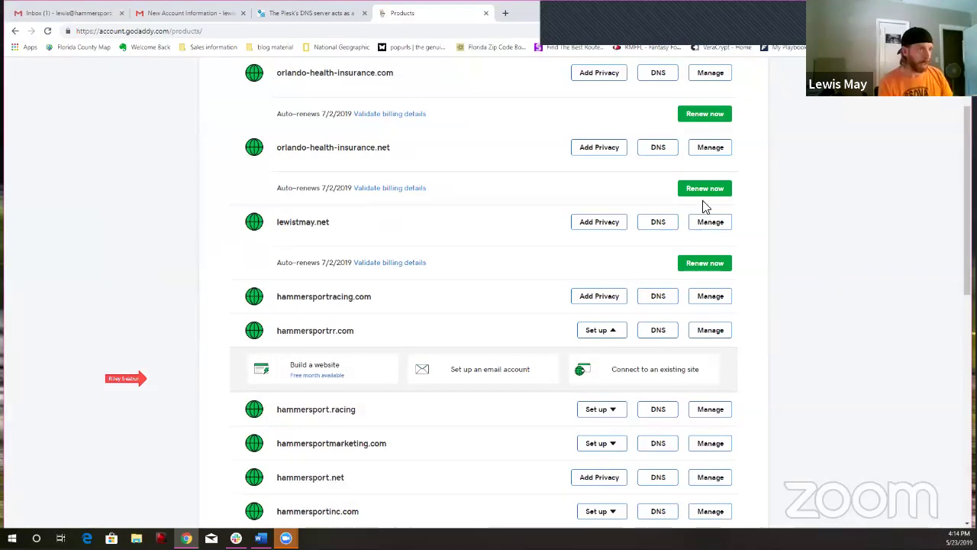
{"action": "scroll", "coordinate": [313, 389], "scroll_direction": "down", "scroll_amount": 1}
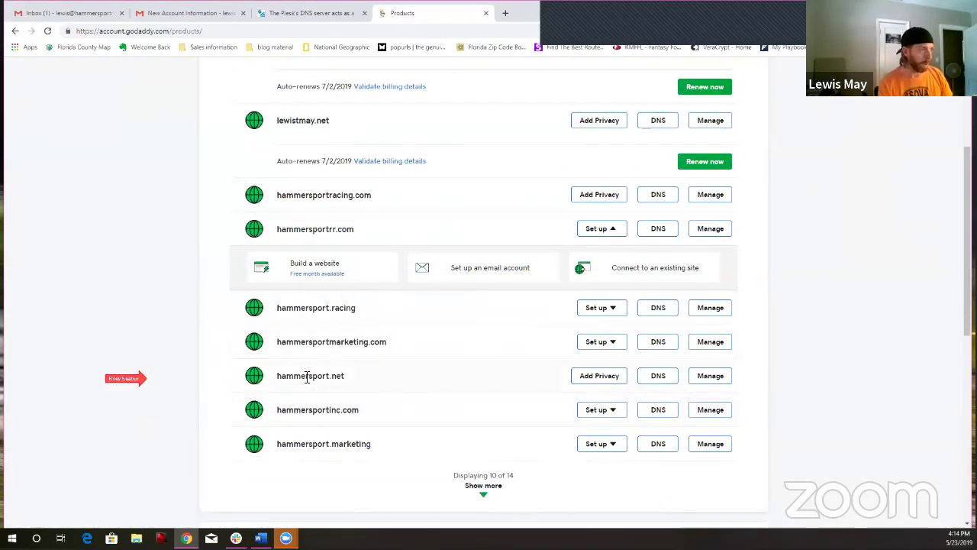
{"action": "left_click", "coordinate": [649, 385]}
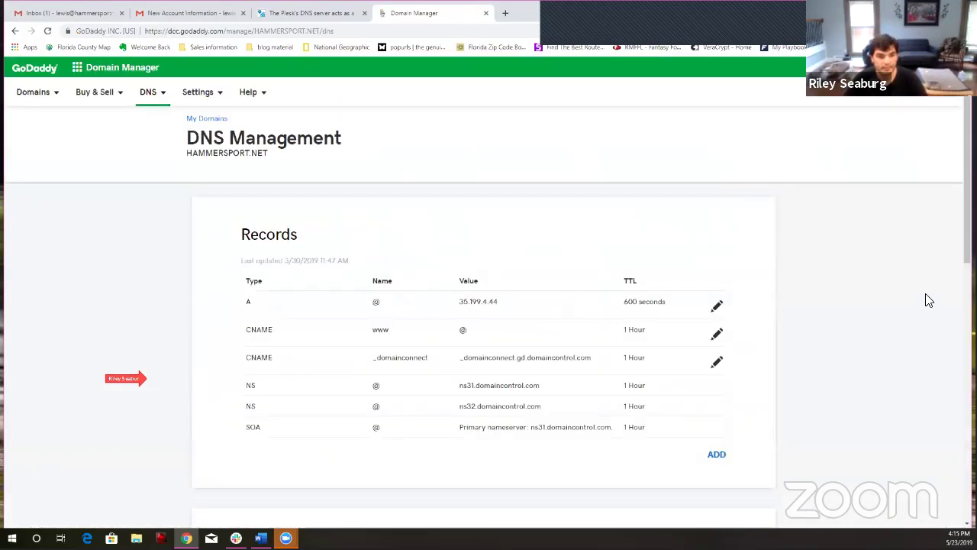
Step: Copy the MX record value mail.hammersport.net from the Plesk DNS zone
{"action": "left_click", "coordinate": [308, 13]}
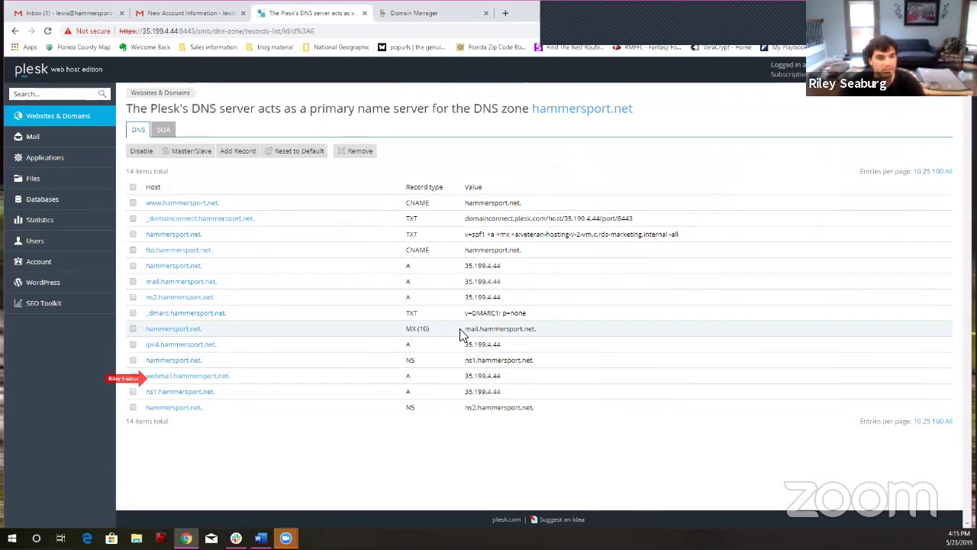
{"action": "left_click_drag", "start_coordinate": [465, 329], "coordinate": [534, 338]}
{"action": "key", "text": "ctrl+c"}
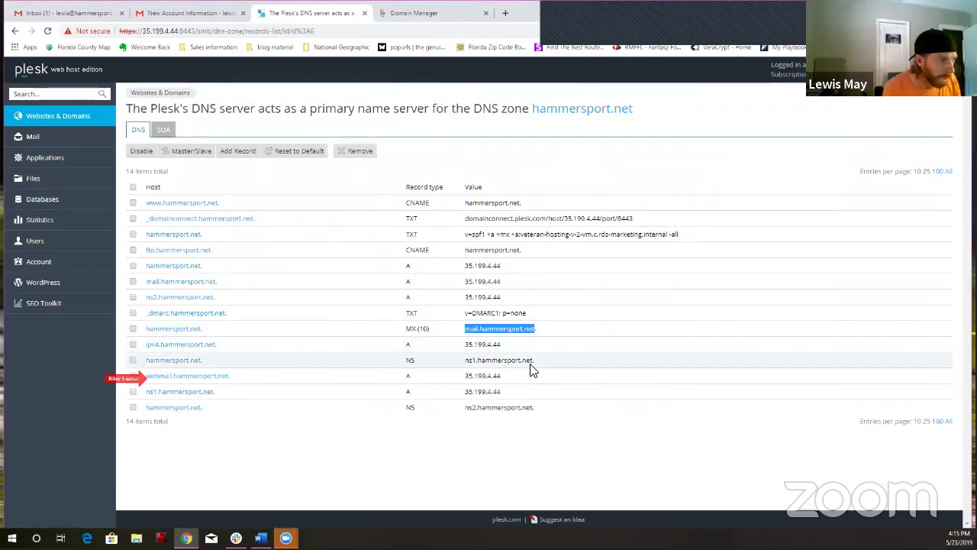
Step: Switch back to GoDaddy's DNS management and start a new record of type MX for hammersport.net
{"action": "left_click", "coordinate": [397, 14]}
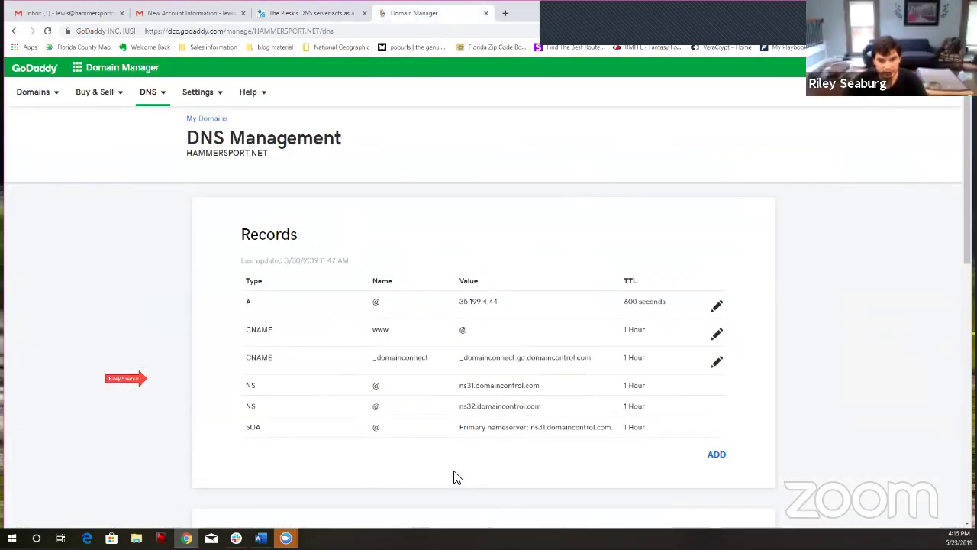
{"action": "left_click", "coordinate": [716, 455]}
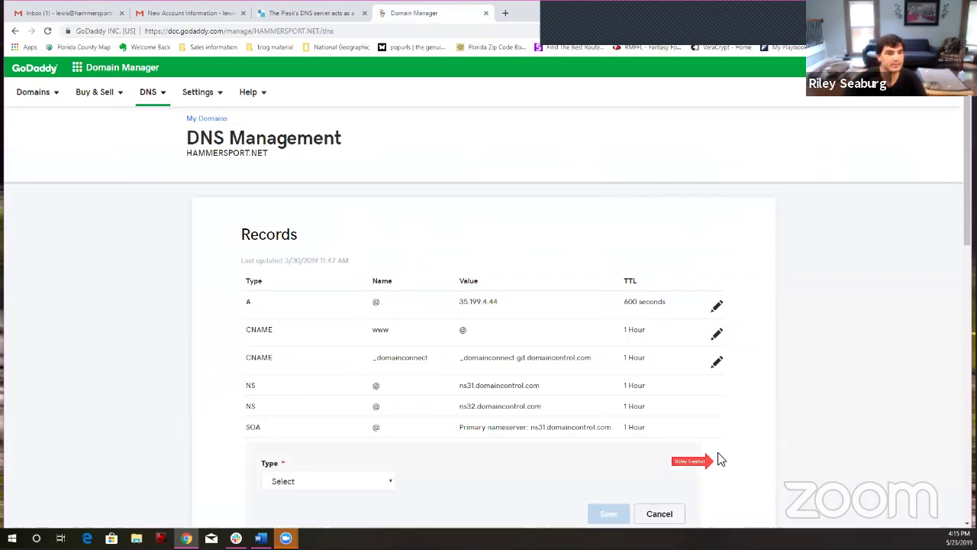
{"action": "scroll", "coordinate": [318, 394], "scroll_direction": "down", "scroll_amount": 2}
{"action": "left_click", "coordinate": [368, 326]}
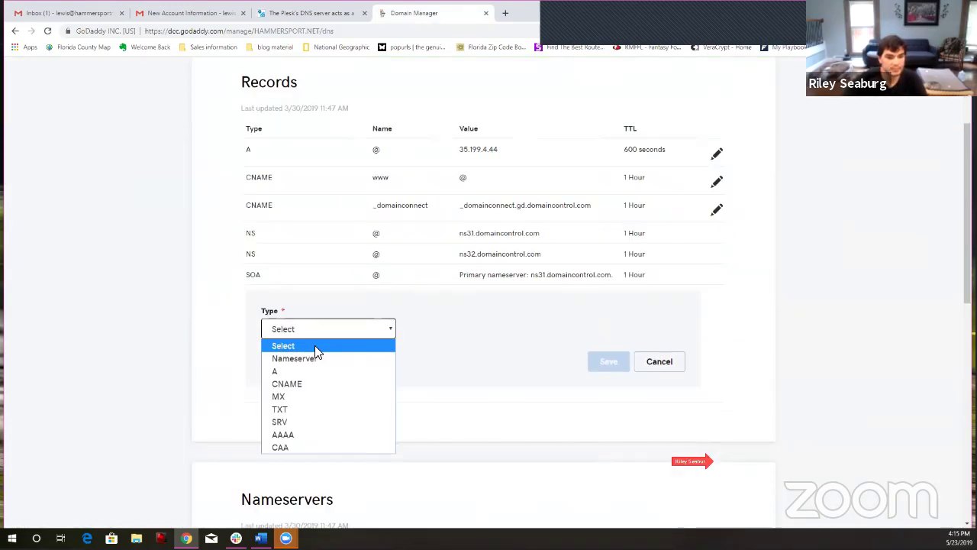
{"action": "left_click", "coordinate": [295, 398]}
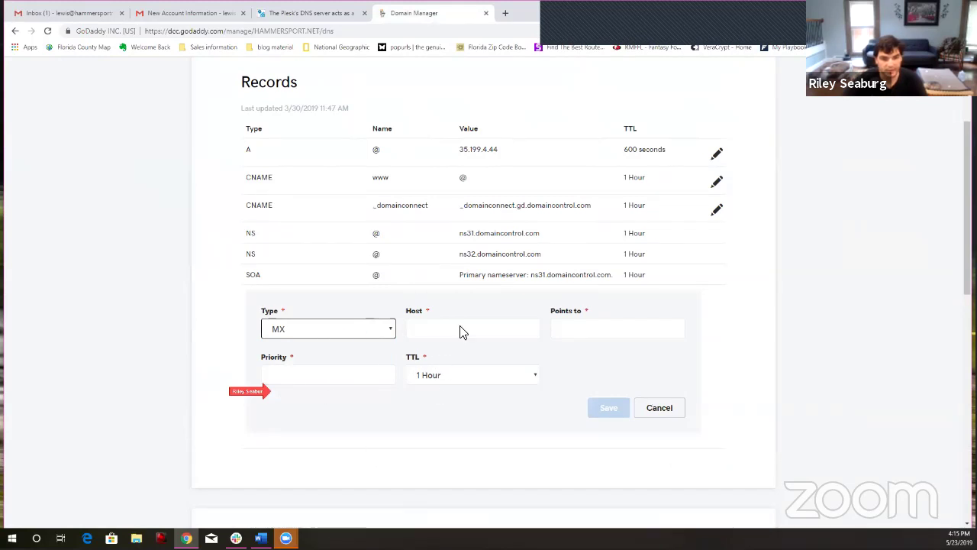
Step: Set the new MX record's host to @ and point it to mail.hammersport.net
{"action": "left_click", "coordinate": [522, 332]}
{"action": "left_click", "coordinate": [428, 373]}
{"action": "left_click", "coordinate": [602, 331]}
{"action": "key", "text": "ctrl+v"}
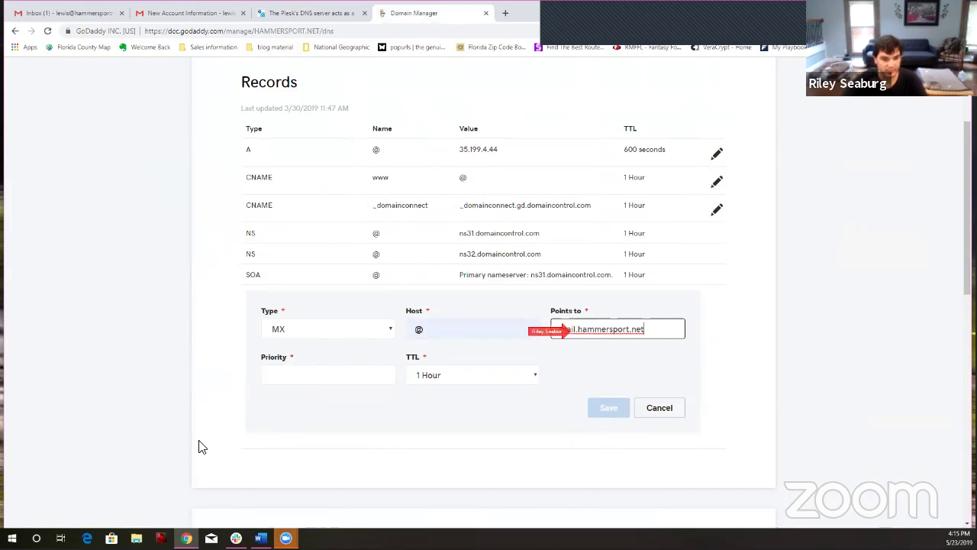
Step: Set the new MX record's priority to 1 and its TTL to Custom
{"action": "left_click", "coordinate": [321, 380]}
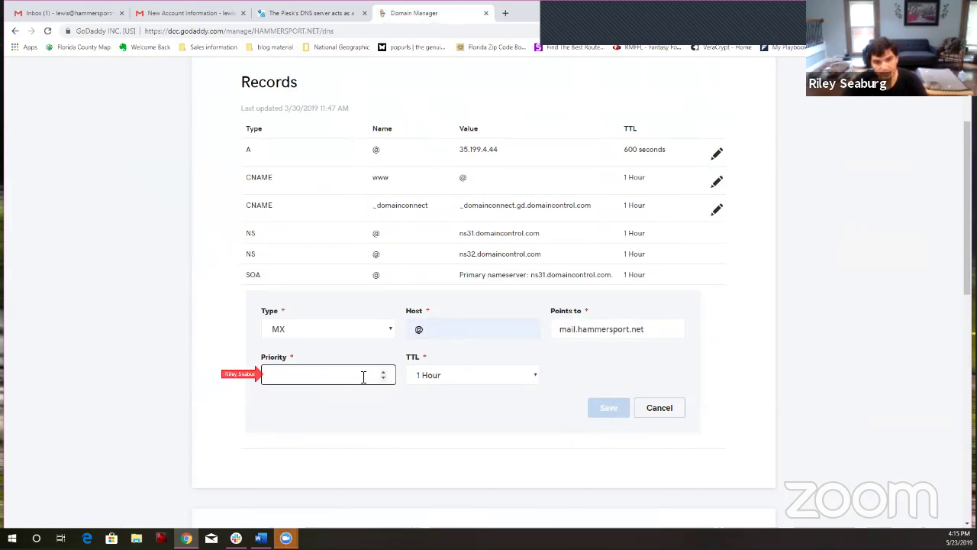
{"action": "type", "text": "1"}
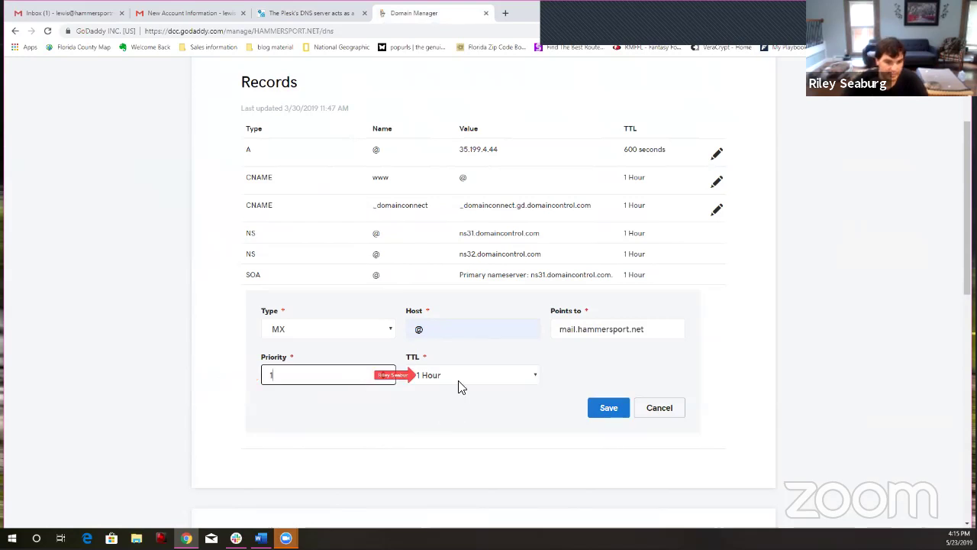
{"action": "left_click", "coordinate": [502, 376]}
{"action": "left_click", "coordinate": [500, 377]}
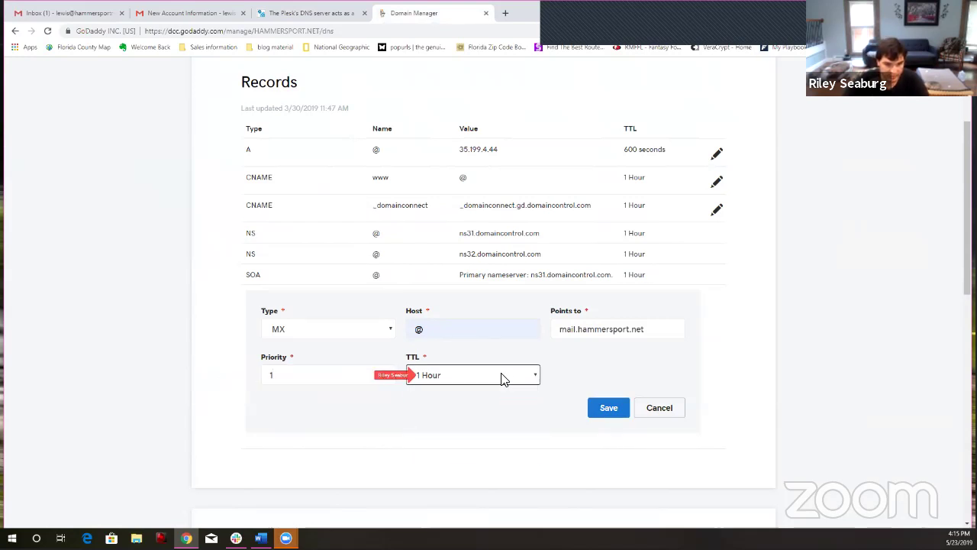
{"action": "left_click", "coordinate": [466, 375]}
{"action": "left_click", "coordinate": [438, 393]}
{"action": "left_click", "coordinate": [449, 378]}
{"action": "left_click", "coordinate": [432, 457]}
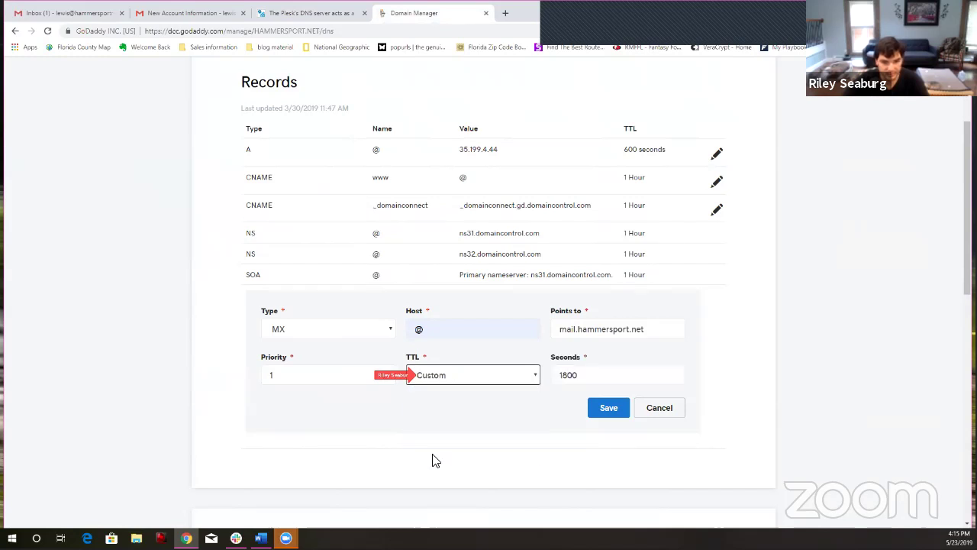
Step: Set the new MX record's custom TTL to 600 seconds and save the record
{"action": "left_click", "coordinate": [597, 376]}
{"action": "double_click", "coordinate": [597, 377]}
{"action": "type", "text": "600"}
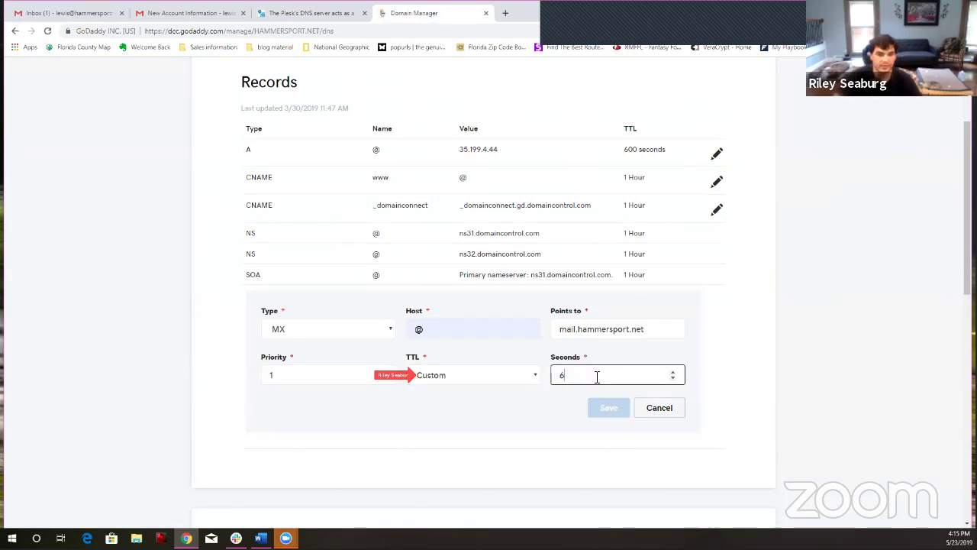
{"action": "left_click", "coordinate": [615, 403]}
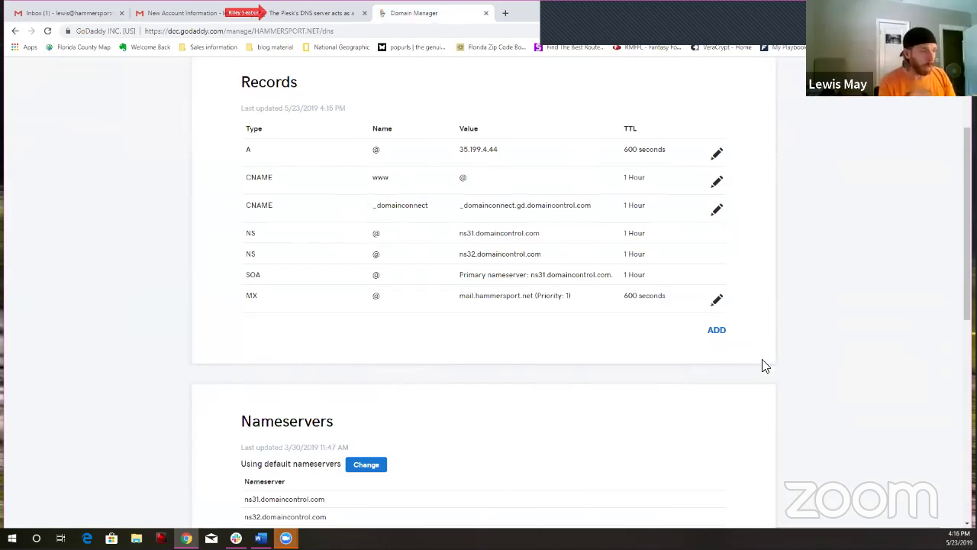
Step: Switch to the Plesk DNS zone and copy the IP address of the webmail.hammersport.net A record
{"action": "left_click", "coordinate": [305, 16]}
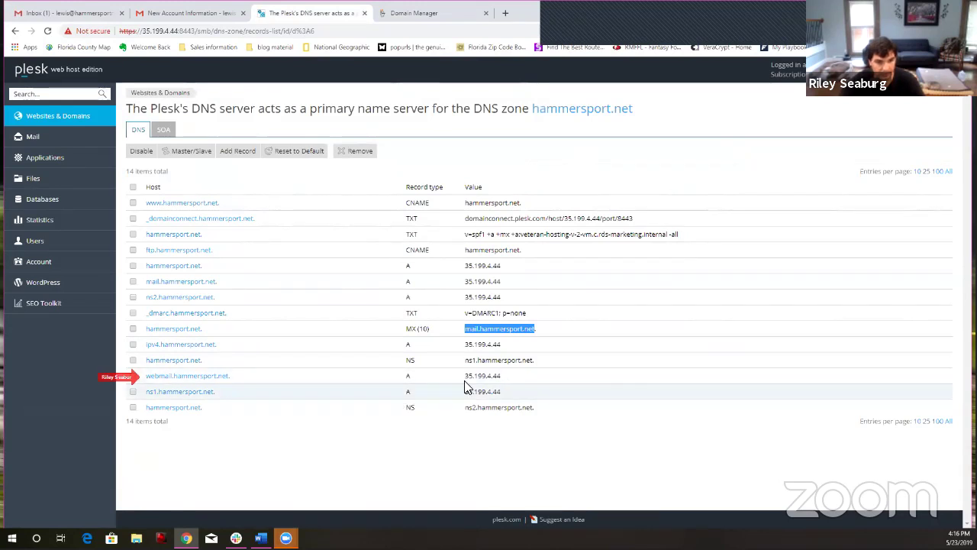
{"action": "left_click_drag", "start_coordinate": [466, 375], "coordinate": [497, 382]}
{"action": "key", "text": "ctrl+c"}
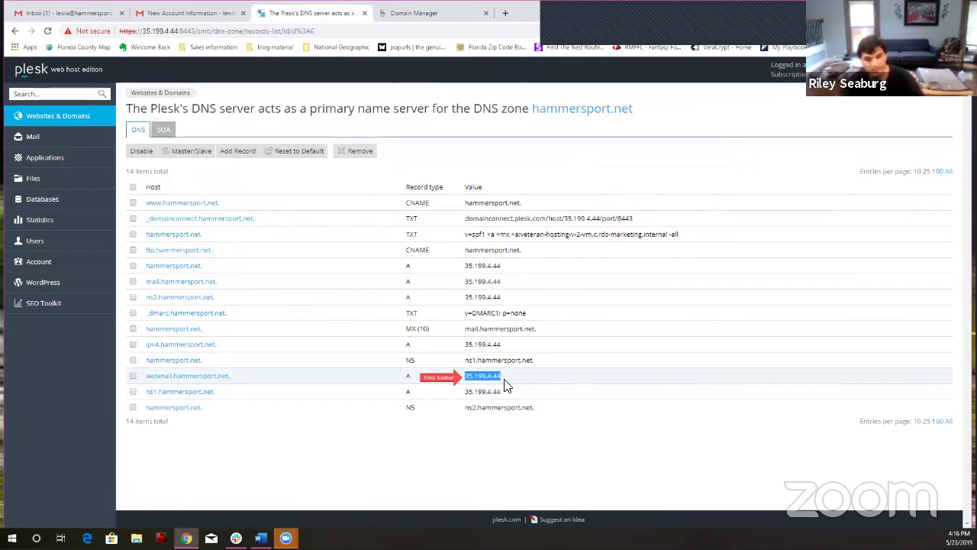
Step: Switch back to GoDaddy's DNS management and start a new A record pointing to 35.199.4.44
{"action": "left_click", "coordinate": [417, 18]}
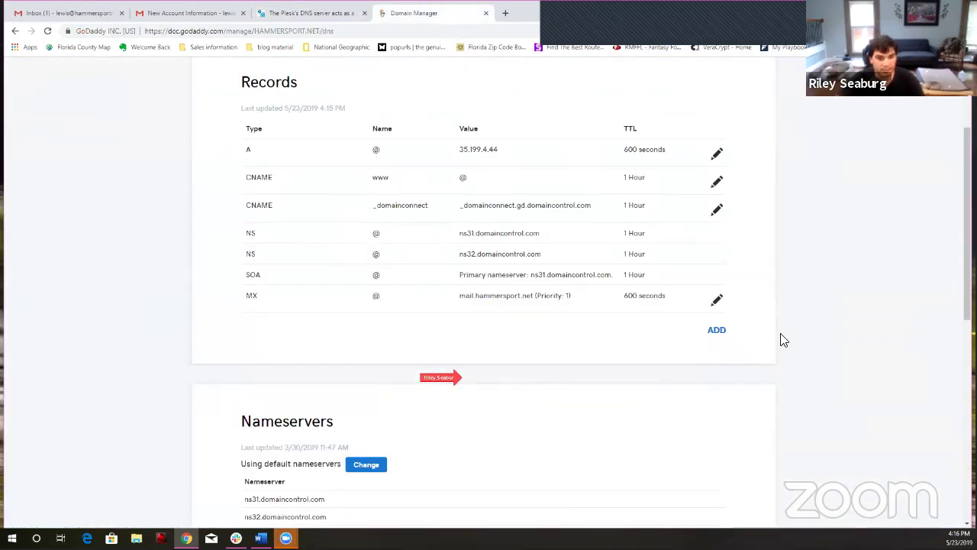
{"action": "scroll", "coordinate": [782, 340], "scroll_direction": "down", "scroll_amount": 1}
{"action": "scroll", "coordinate": [771, 351], "scroll_direction": "up", "scroll_amount": 1}
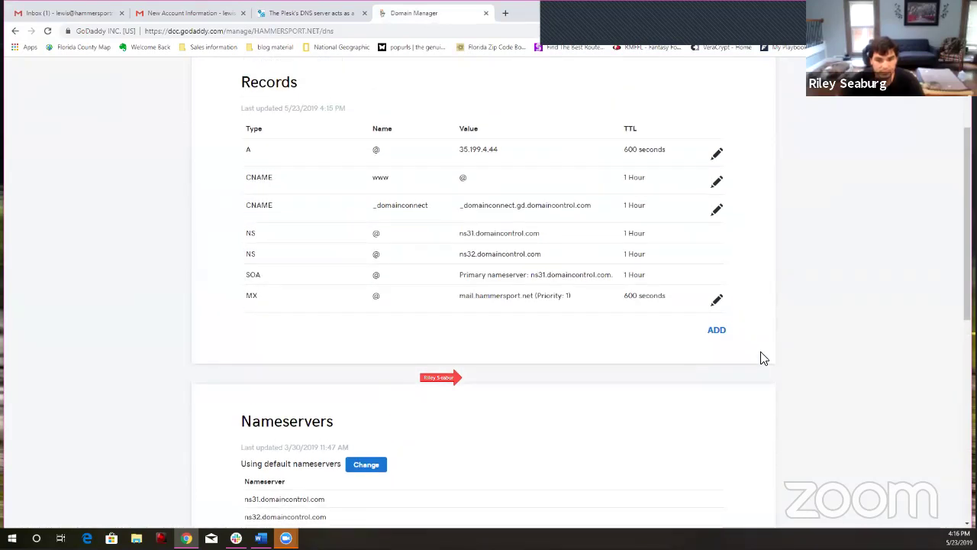
{"action": "left_click", "coordinate": [713, 331]}
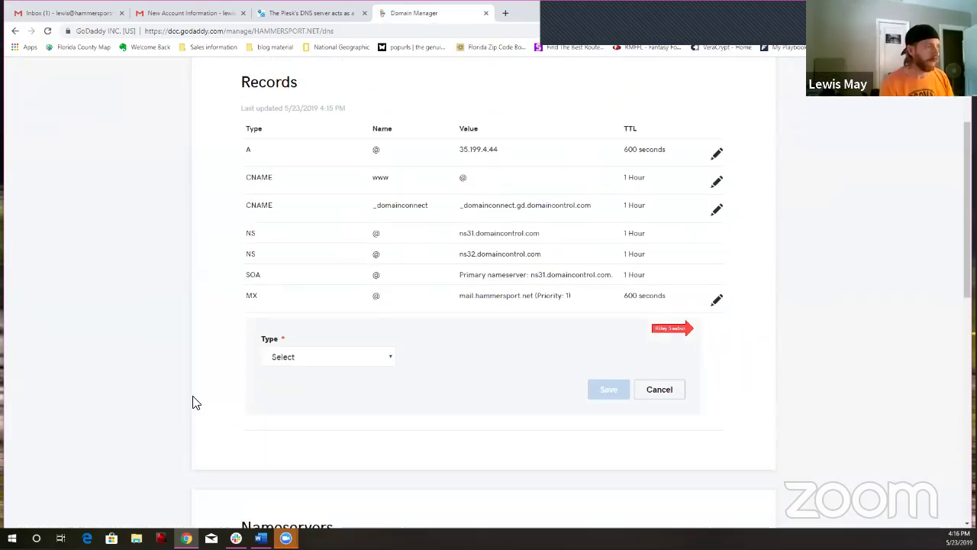
{"action": "left_click", "coordinate": [345, 363]}
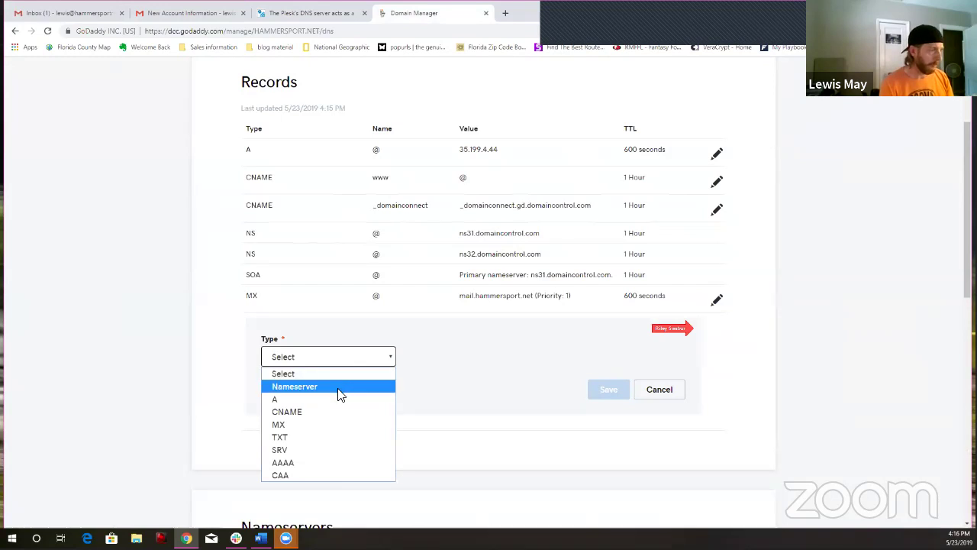
{"action": "left_click", "coordinate": [309, 402]}
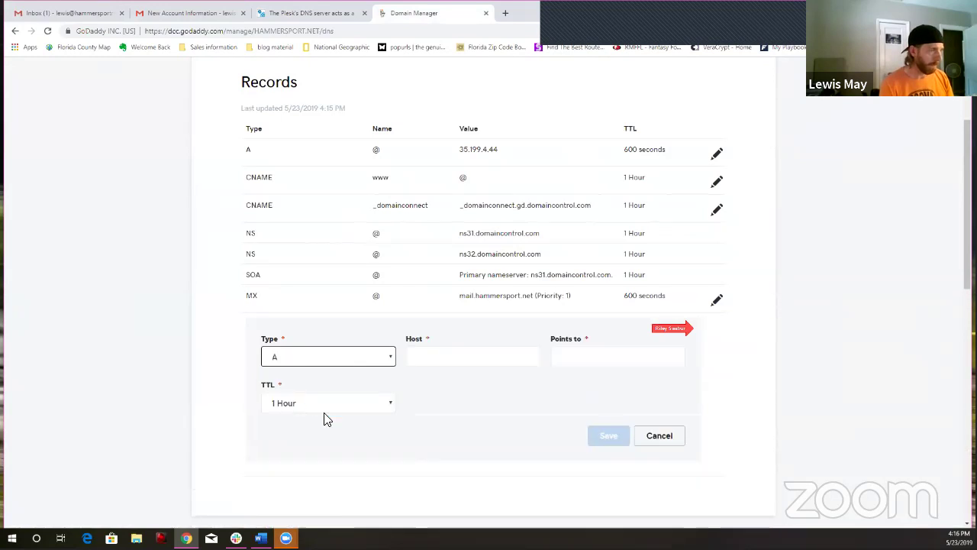
{"action": "left_click", "coordinate": [446, 356]}
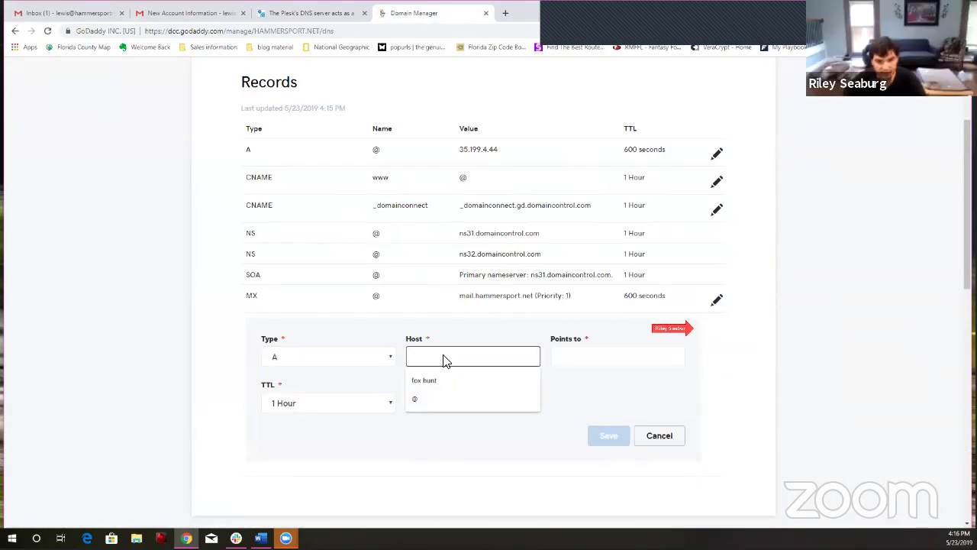
{"action": "left_click", "coordinate": [612, 358]}
{"action": "key", "text": "ctrl+v"}
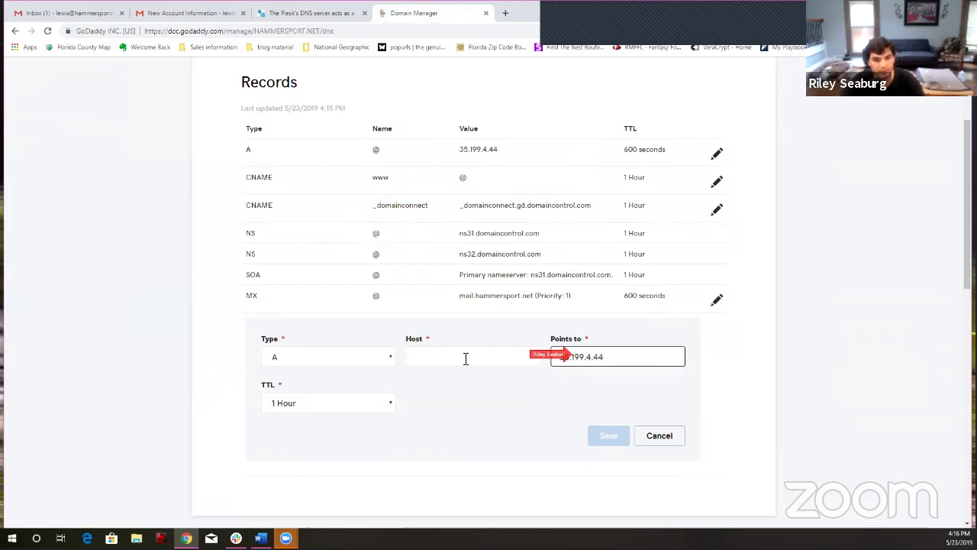
Step: Switch to the Plesk DNS zone and copy the link address of the webmail.hammersport.net host
{"action": "left_click", "coordinate": [296, 16]}
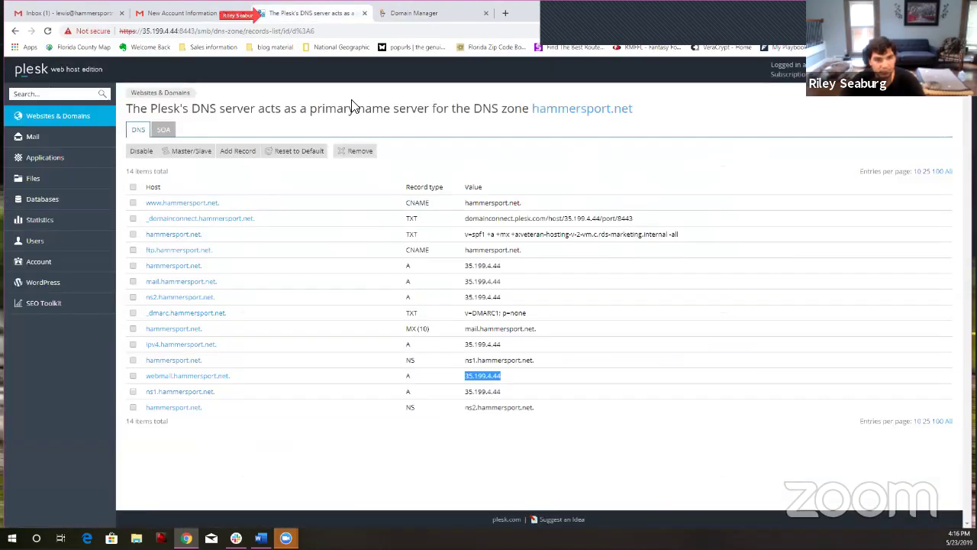
{"action": "left_click_drag", "start_coordinate": [465, 329], "coordinate": [535, 327]}
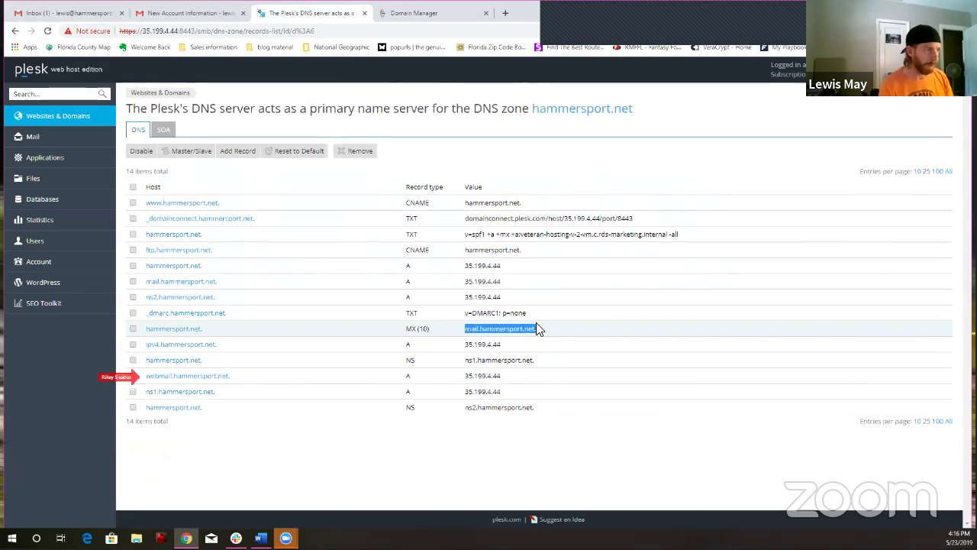
{"action": "left_click", "coordinate": [461, 377]}
{"action": "left_click_drag", "start_coordinate": [460, 377], "coordinate": [513, 378]}
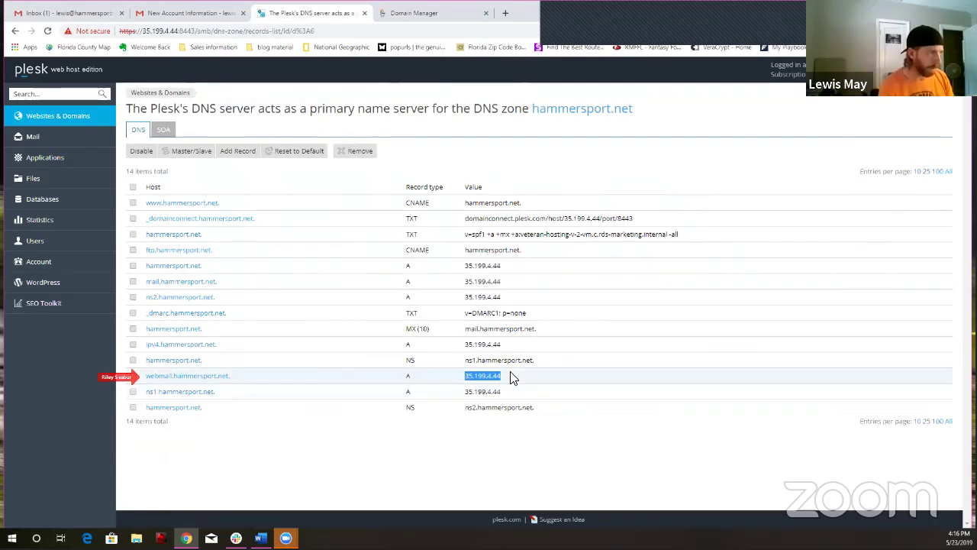
{"action": "right_click", "coordinate": [158, 381]}
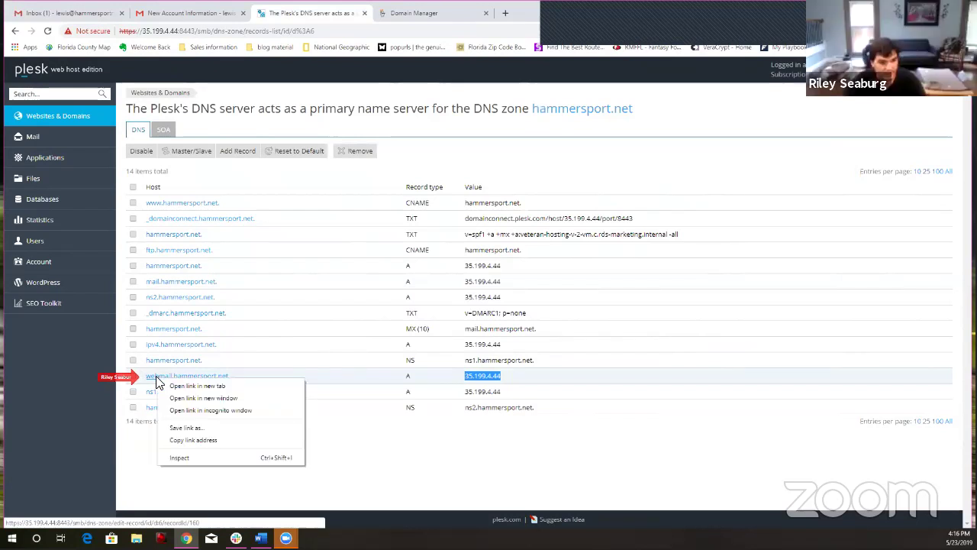
{"action": "left_click", "coordinate": [191, 441]}
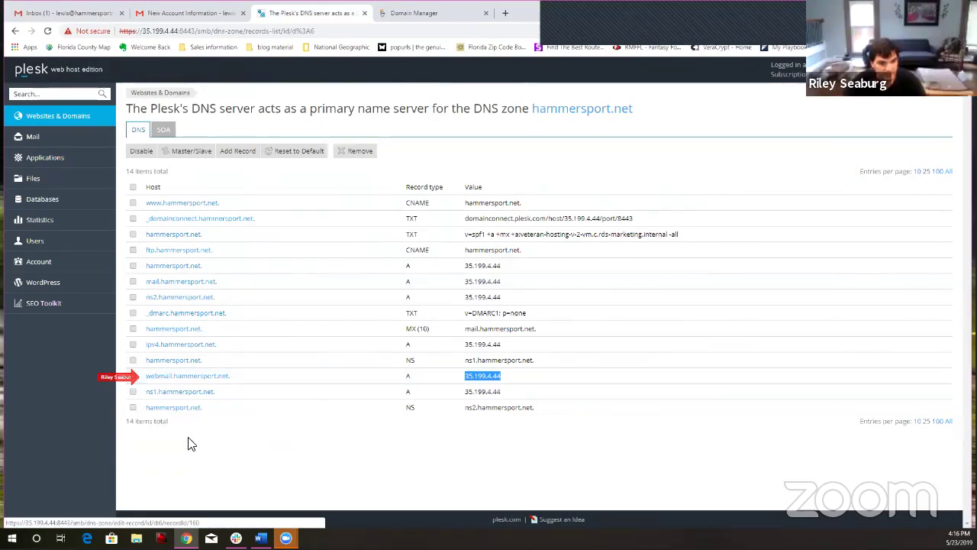
Step: Switch back to GoDaddy and paste the copied link address as the new A record's host
{"action": "left_click", "coordinate": [420, 16]}
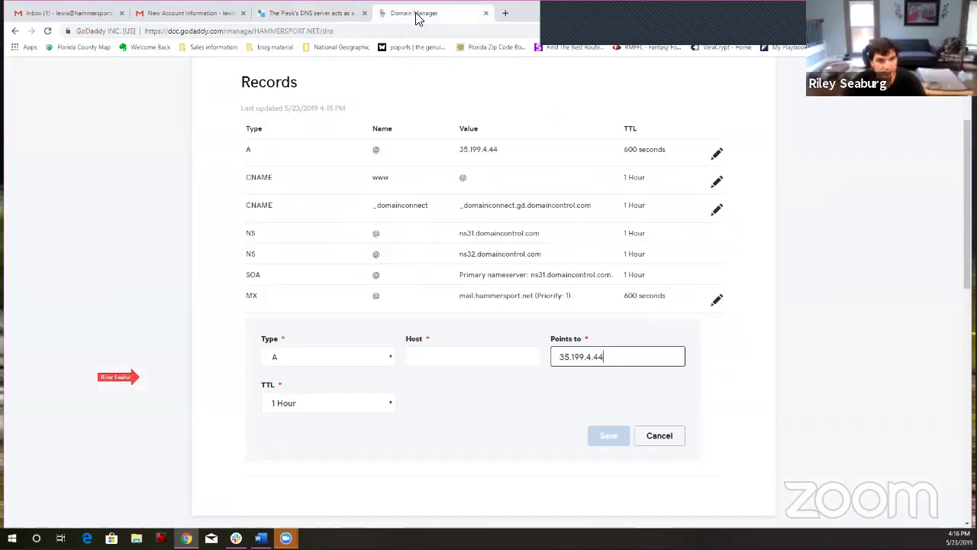
{"action": "left_click", "coordinate": [443, 357]}
{"action": "right_click", "coordinate": [443, 357]}
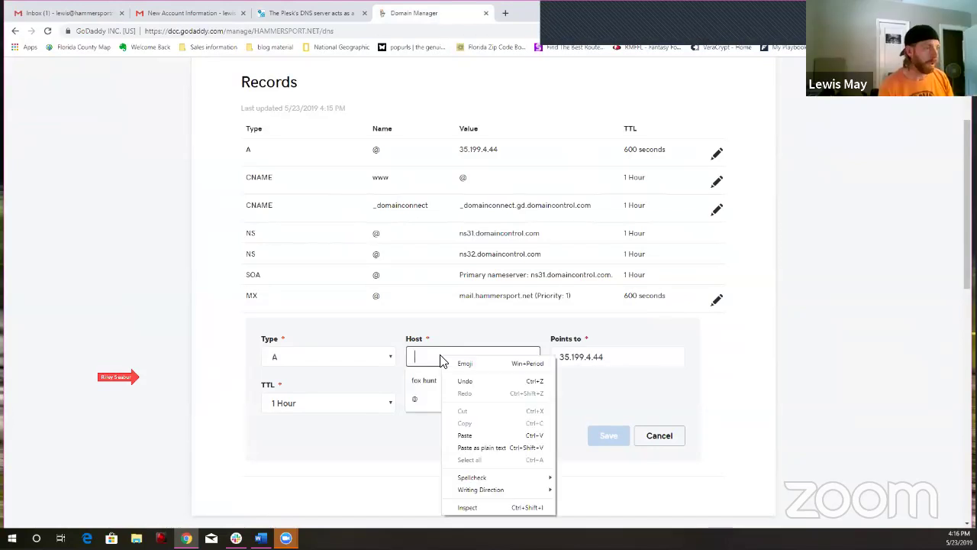
{"action": "left_click", "coordinate": [466, 436]}
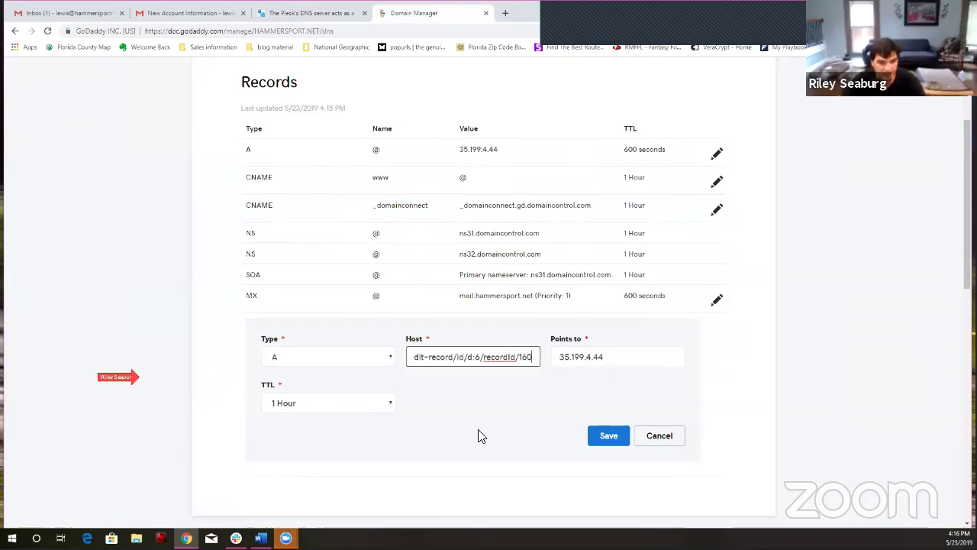
Step: Clear the pasted link address from the new A record's host
{"action": "key", "text": "BackSpace"}
{"action": "key", "text": "BackSpace"}
{"action": "key", "text": "BackSpace"}
{"action": "key", "text": "BackSpace"}
{"action": "key", "text": "BackSpace"}
{"action": "key", "text": "BackSpace"}
{"action": "key", "text": "BackSpace"}
{"action": "key", "text": "BackSpace"}
{"action": "key", "text": "BackSpace"}
{"action": "key", "text": "BackSpace"}
{"action": "key", "text": "BackSpace"}
{"action": "key", "text": "BackSpace"}
{"action": "key", "text": "BackSpace"}
{"action": "key", "text": "BackSpace"}
{"action": "key", "text": "BackSpace"}
{"action": "key", "text": "BackSpace"}
{"action": "key", "text": "BackSpace"}
{"action": "key", "text": "BackSpace"}
{"action": "key", "text": "BackSpace"}
{"action": "key", "text": "BackSpace"}
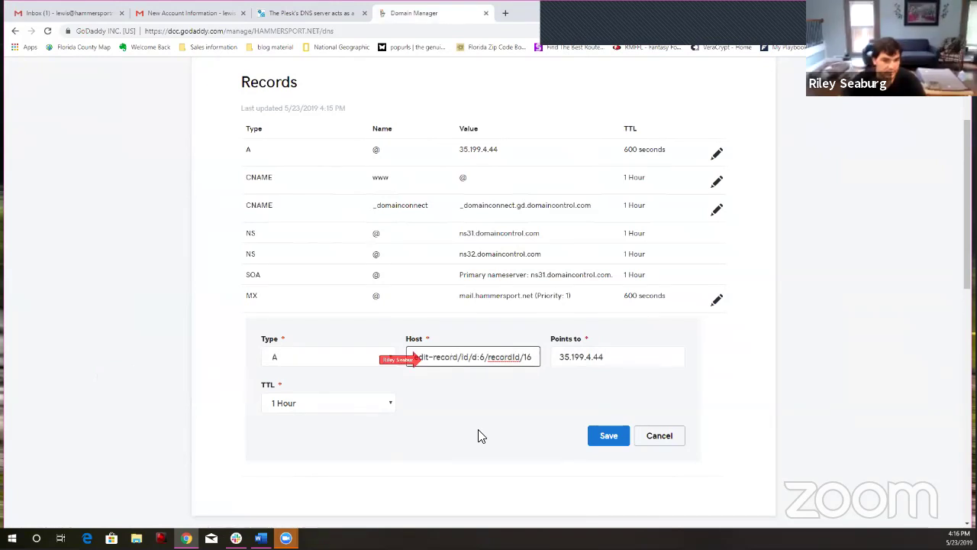
{"action": "key", "text": "BackSpace"}
{"action": "key", "text": "BackSpace"}
{"action": "key", "text": "BackSpace"}
{"action": "key", "text": "BackSpace"}
{"action": "key", "text": "BackSpace"}
{"action": "key", "text": "BackSpace"}
{"action": "key", "text": "BackSpace"}
{"action": "key", "text": "BackSpace"}
{"action": "key", "text": "BackSpace"}
{"action": "key", "text": "BackSpace"}
{"action": "key", "text": "BackSpace"}
{"action": "key", "text": "BackSpace"}
{"action": "key", "text": "BackSpace"}
{"action": "key", "text": "BackSpace"}
{"action": "key", "text": "BackSpace"}
{"action": "key", "text": "BackSpace"}
{"action": "key", "text": "BackSpace"}
{"action": "key", "text": "BackSpace"}
{"action": "key", "text": "BackSpace"}
{"action": "key", "text": "BackSpace"}
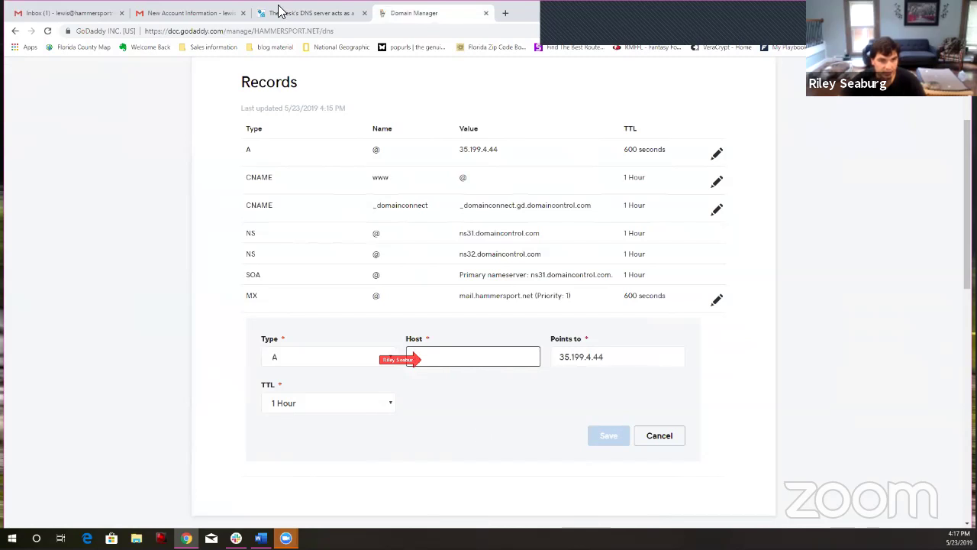
Step: Switch to the Plesk DNS zone and copy the host name text webmail.hammersport.net from its A record
{"action": "left_click", "coordinate": [305, 13]}
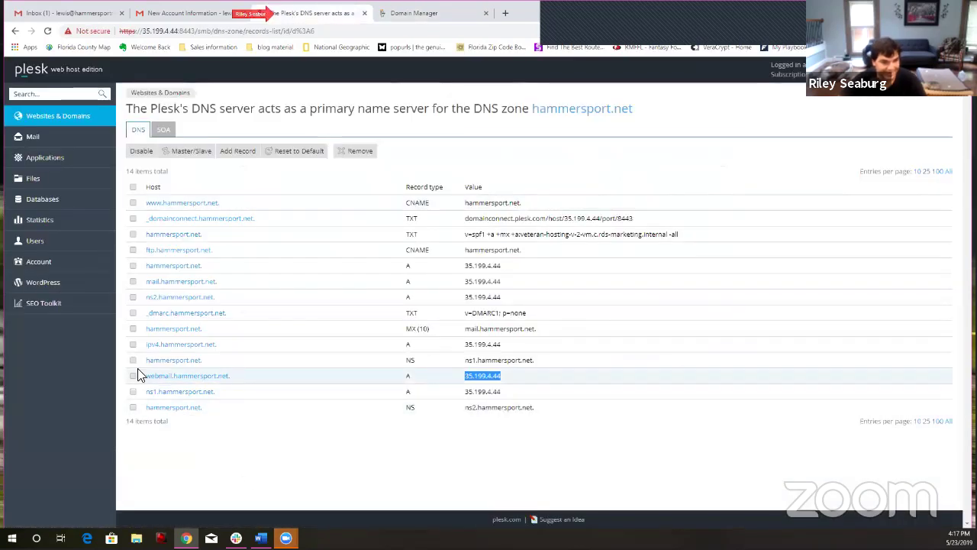
{"action": "left_click_drag", "start_coordinate": [141, 378], "coordinate": [238, 376]}
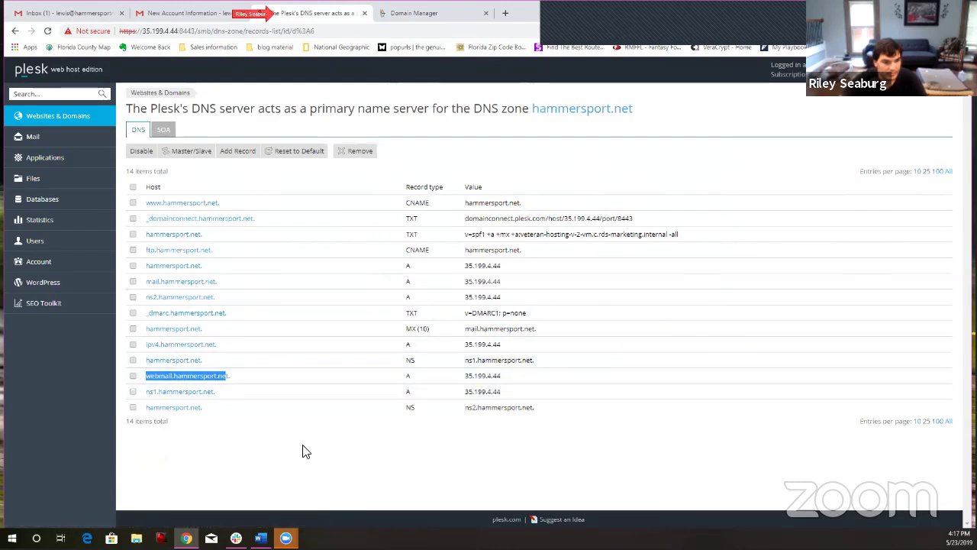
{"action": "left_click", "coordinate": [305, 474]}
{"action": "left_click_drag", "start_coordinate": [145, 377], "coordinate": [226, 379]}
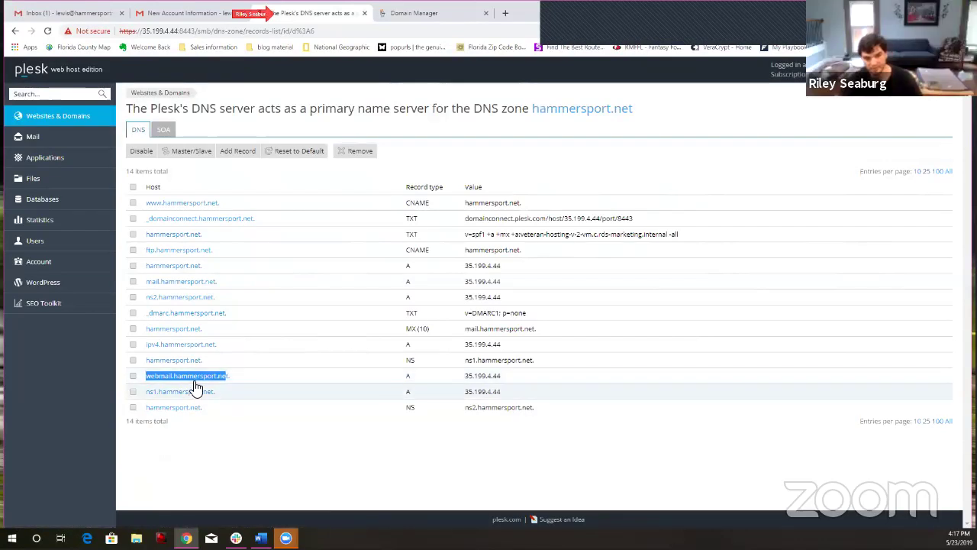
{"action": "left_click", "coordinate": [257, 462]}
{"action": "left_click_drag", "start_coordinate": [145, 379], "coordinate": [227, 382]}
{"action": "key", "text": "ctrl+c"}
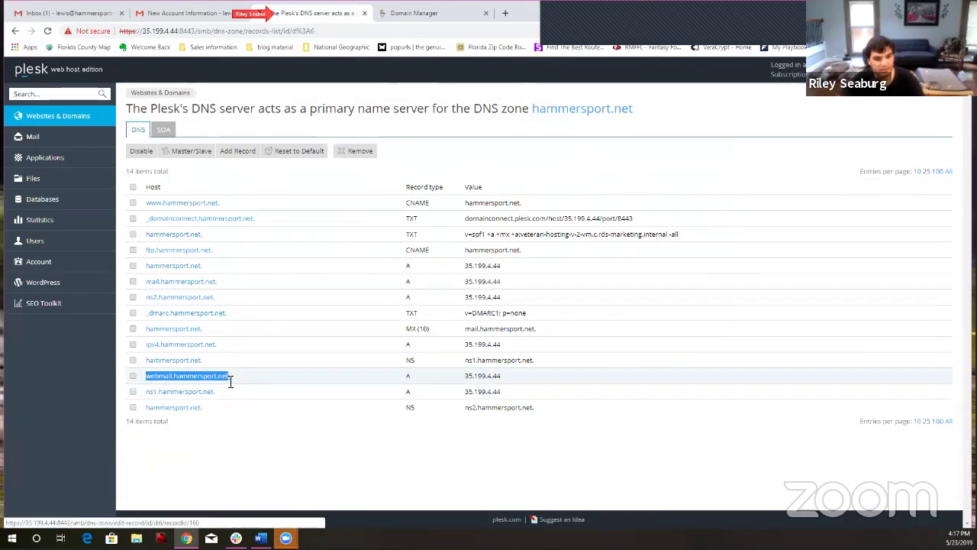
Step: Switch back to GoDaddy and set the new A record's host to webmail.hammersport.net
{"action": "left_click", "coordinate": [447, 15]}
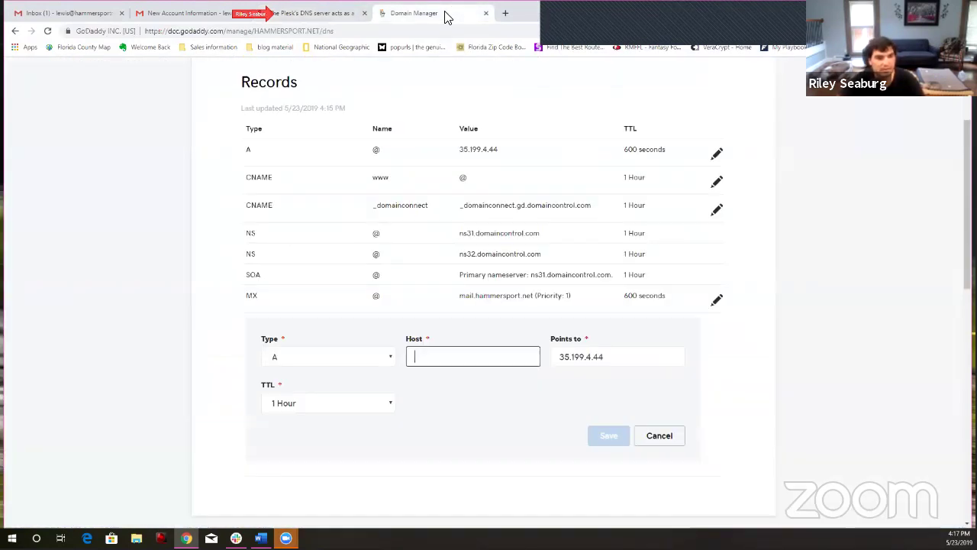
{"action": "left_click", "coordinate": [467, 355]}
{"action": "key", "text": "ctrl+v"}
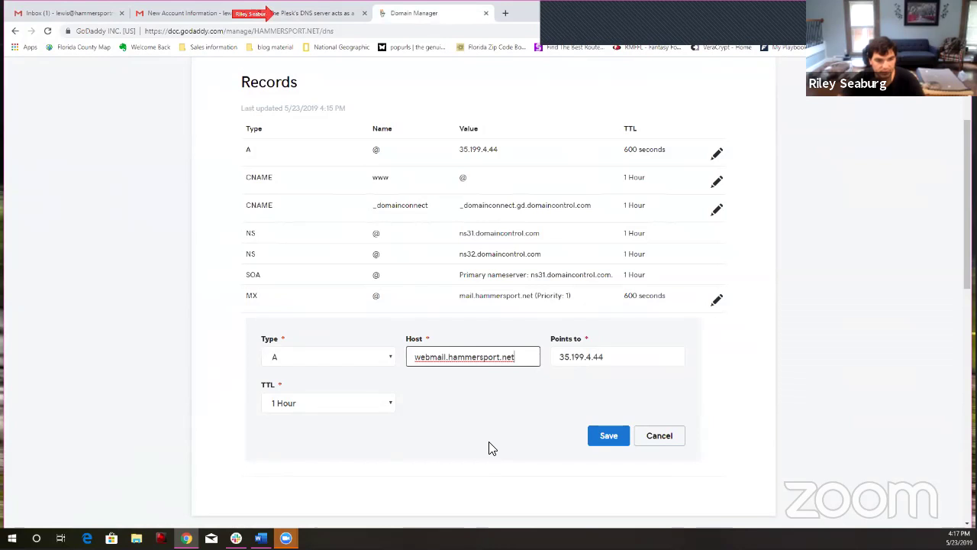
{"action": "key", "text": "Left"}
{"action": "key", "text": "Left"}
{"action": "key", "text": "Left"}
{"action": "key", "text": "Left"}
{"action": "key", "text": "Left"}
{"action": "key", "text": "Left"}
{"action": "key", "text": "Left"}
{"action": "key", "text": "Left"}
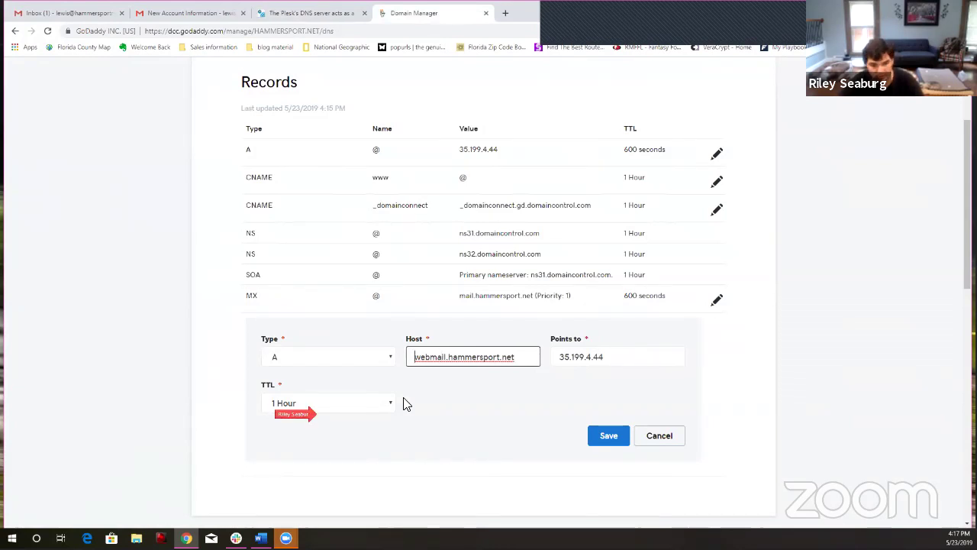
Step: Set the new A record's TTL to Custom with 600 seconds and save the record
{"action": "left_click", "coordinate": [383, 407]}
{"action": "left_click", "coordinate": [328, 485]}
{"action": "left_click", "coordinate": [443, 402]}
{"action": "double_click", "coordinate": [441, 403]}
{"action": "type", "text": "600"}
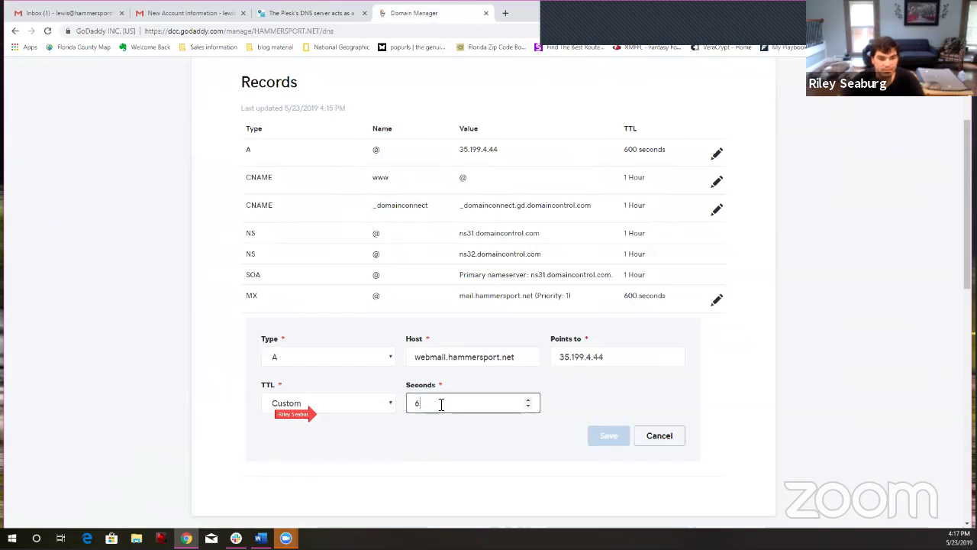
{"action": "left_click", "coordinate": [609, 435]}
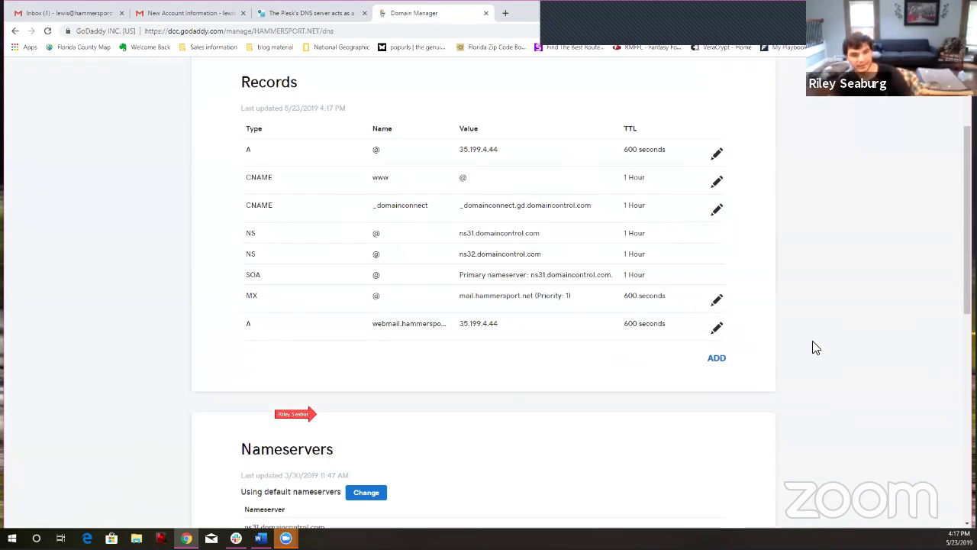
{"action": "scroll", "coordinate": [813, 349], "scroll_direction": "down", "scroll_amount": 4}
{"action": "scroll", "coordinate": [817, 350], "scroll_direction": "down", "scroll_amount": 3}
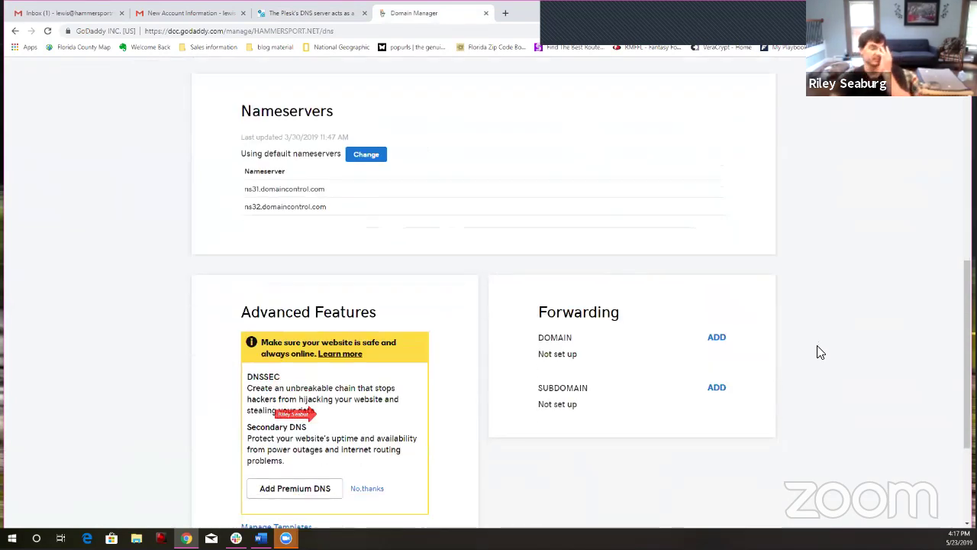
{"action": "scroll", "coordinate": [822, 388], "scroll_direction": "up", "scroll_amount": 1}
{"action": "scroll", "coordinate": [822, 386], "scroll_direction": "up", "scroll_amount": 8}
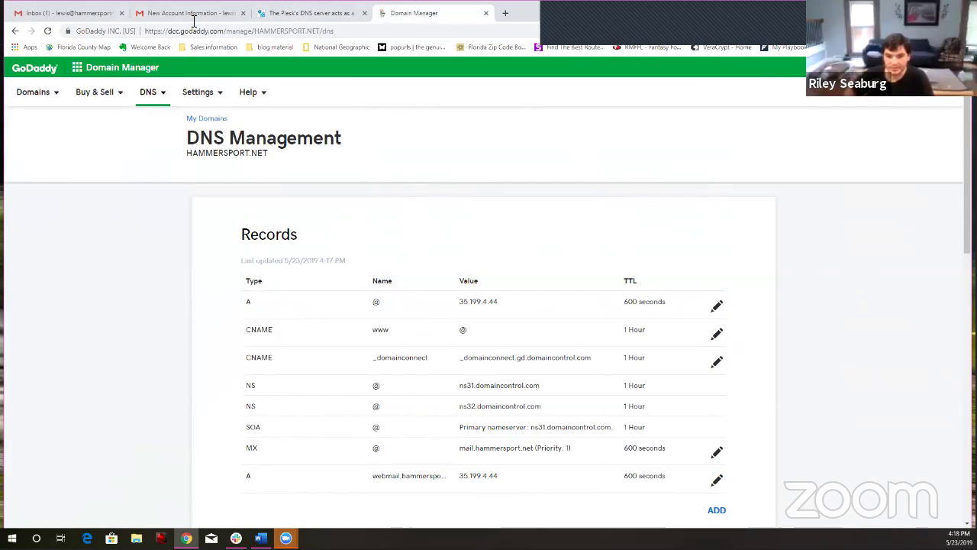
{"action": "scroll", "coordinate": [787, 305], "scroll_direction": "down", "scroll_amount": 3}
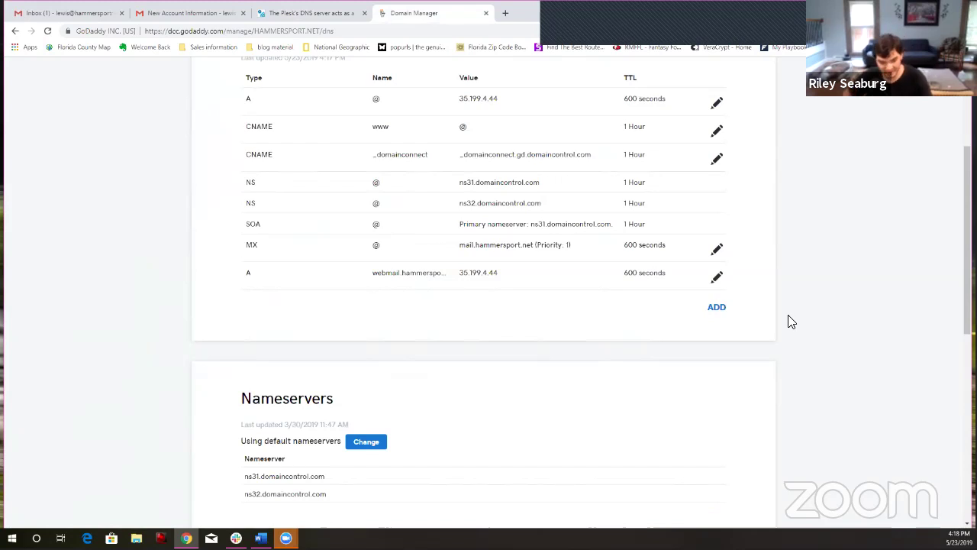
{"action": "scroll", "coordinate": [796, 341], "scroll_direction": "up", "scroll_amount": 3}
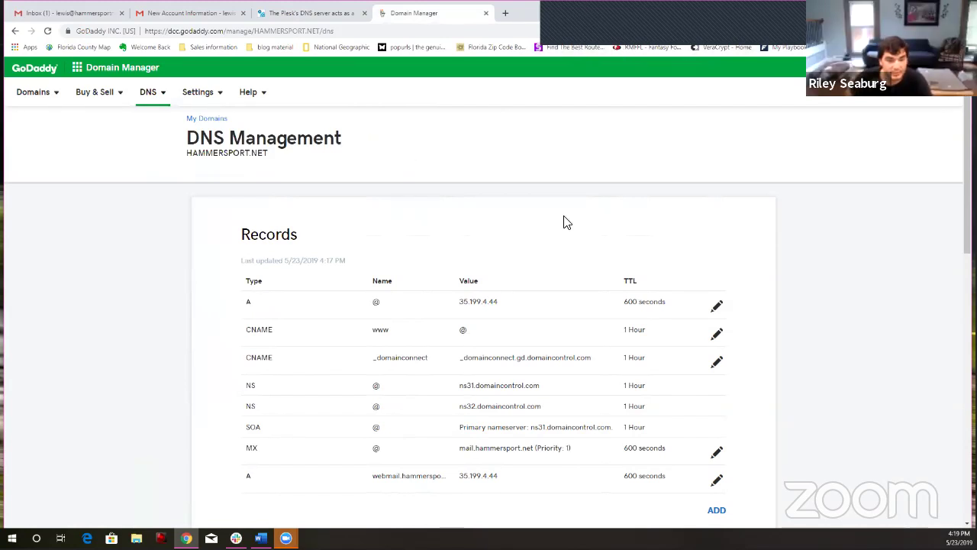
{"action": "scroll", "coordinate": [870, 243], "scroll_direction": "down", "scroll_amount": 3}
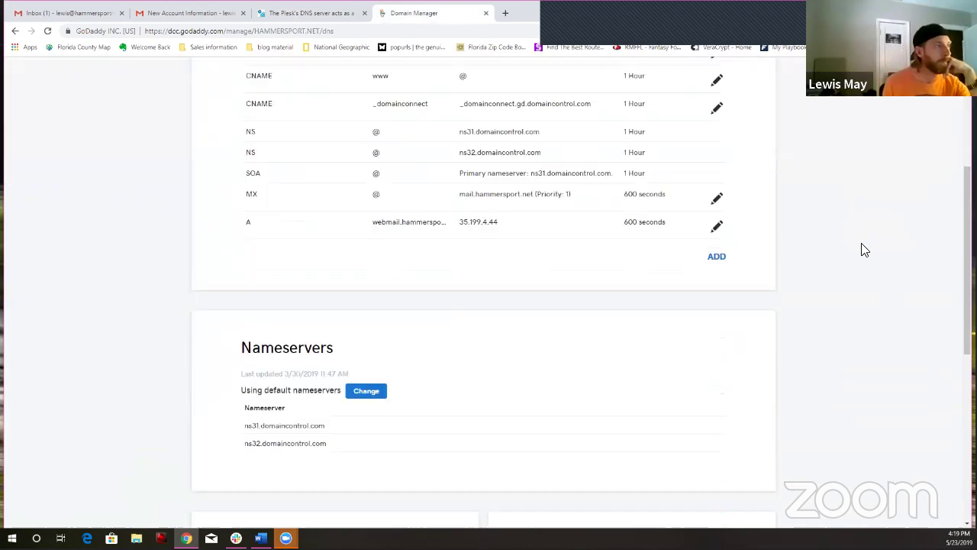
Step: Compare hammersport.net's DNS records and nameservers at GoDaddy with the records in its Plesk DNS zone
{"action": "scroll", "coordinate": [861, 252], "scroll_direction": "down", "scroll_amount": 3}
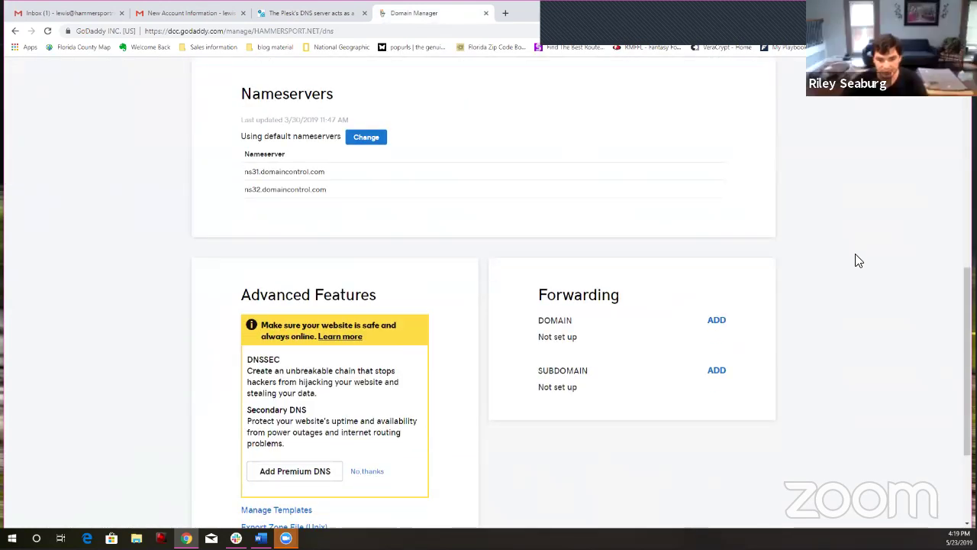
{"action": "scroll", "coordinate": [859, 258], "scroll_direction": "up", "scroll_amount": 4}
{"action": "left_click", "coordinate": [327, 19]}
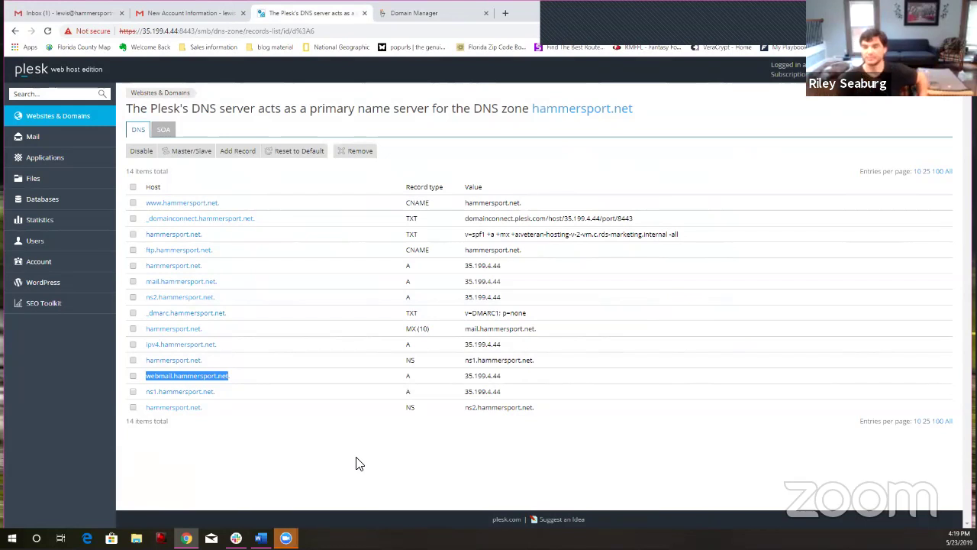
{"action": "left_click", "coordinate": [449, 19]}
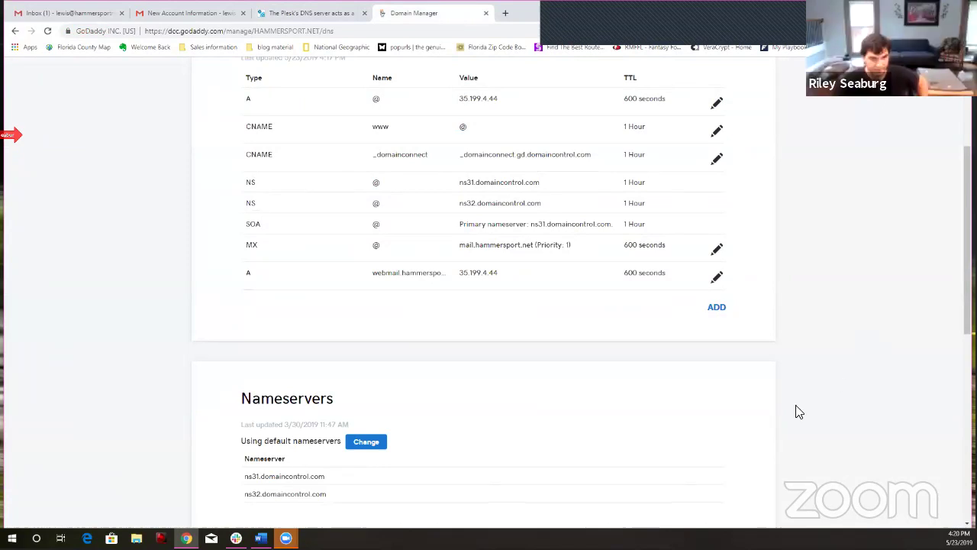
{"action": "scroll", "coordinate": [803, 405], "scroll_direction": "up", "scroll_amount": 5}
{"action": "scroll", "coordinate": [808, 391], "scroll_direction": "down", "scroll_amount": 10}
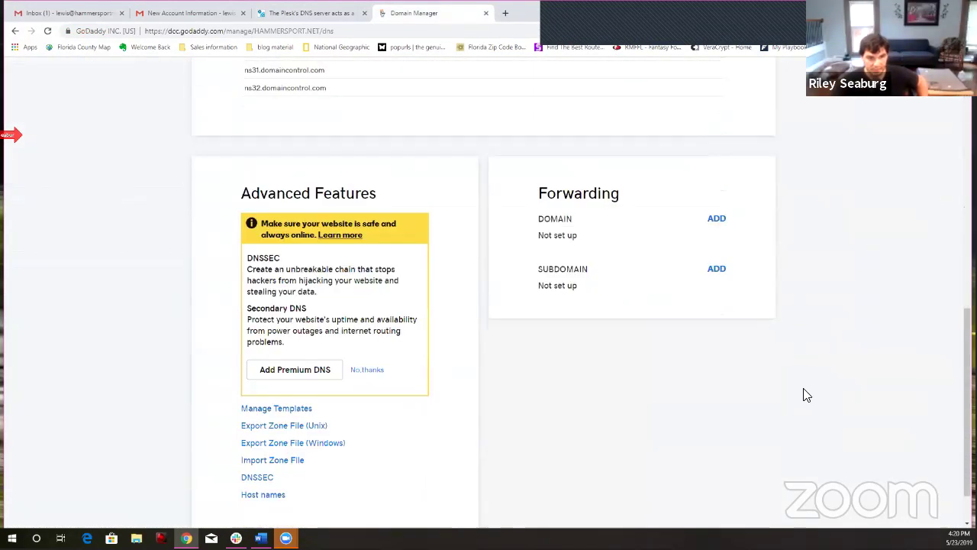
{"action": "scroll", "coordinate": [808, 387], "scroll_direction": "up", "scroll_amount": 8}
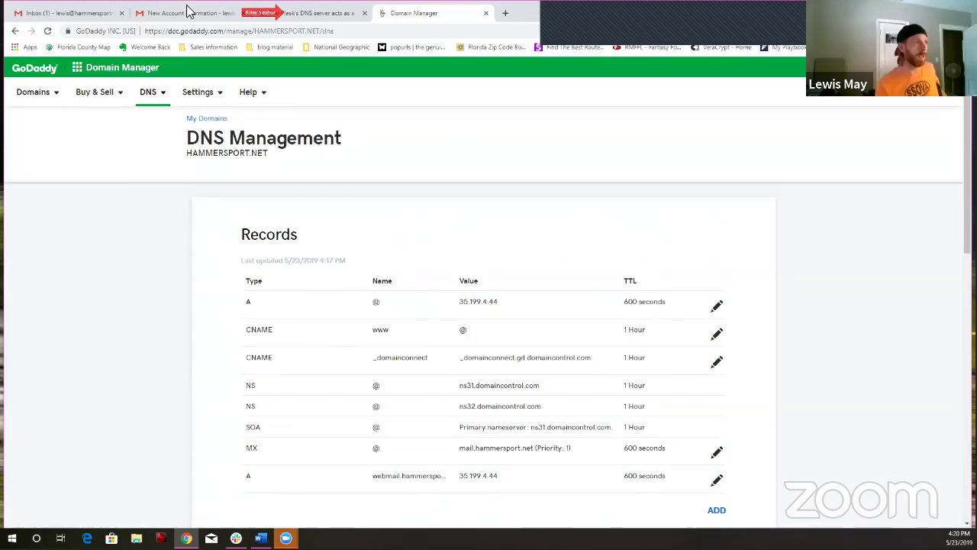
Step: Open the list of all domains in the GoDaddy account
{"action": "left_click", "coordinate": [32, 92]}
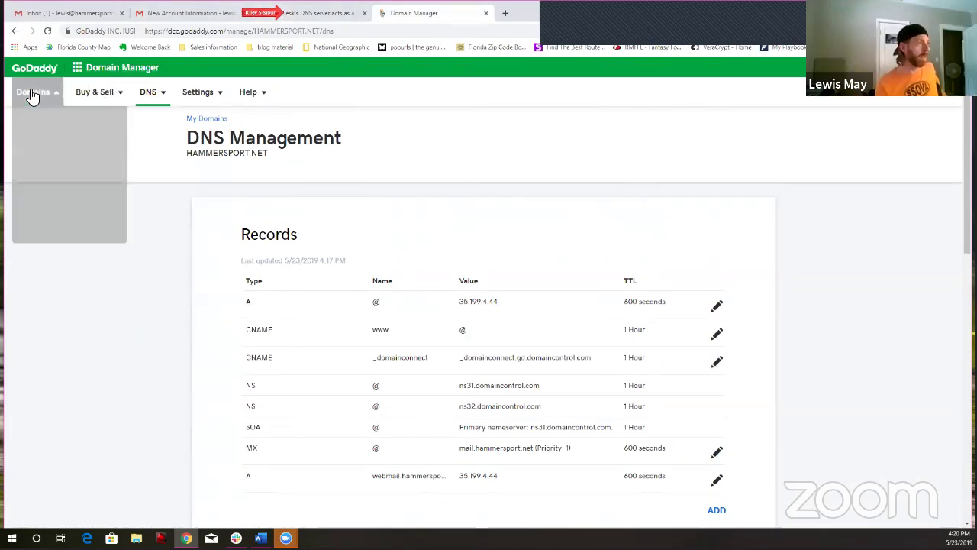
{"action": "left_click", "coordinate": [36, 118]}
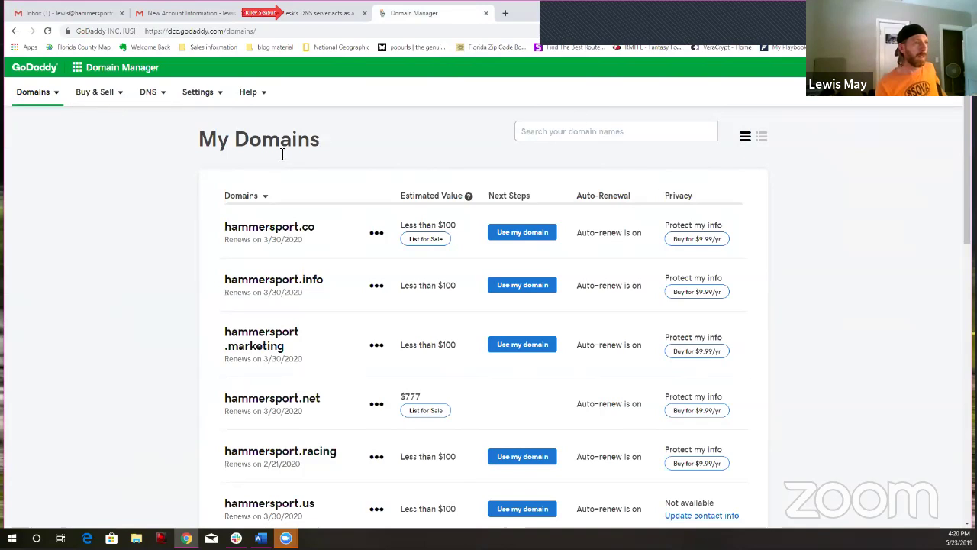
{"action": "left_click", "coordinate": [40, 95]}
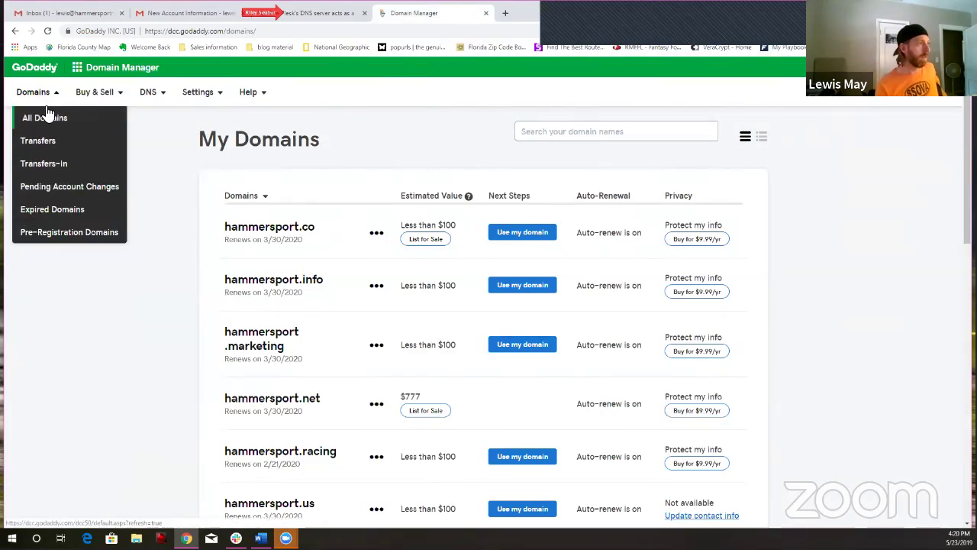
{"action": "left_click", "coordinate": [200, 93]}
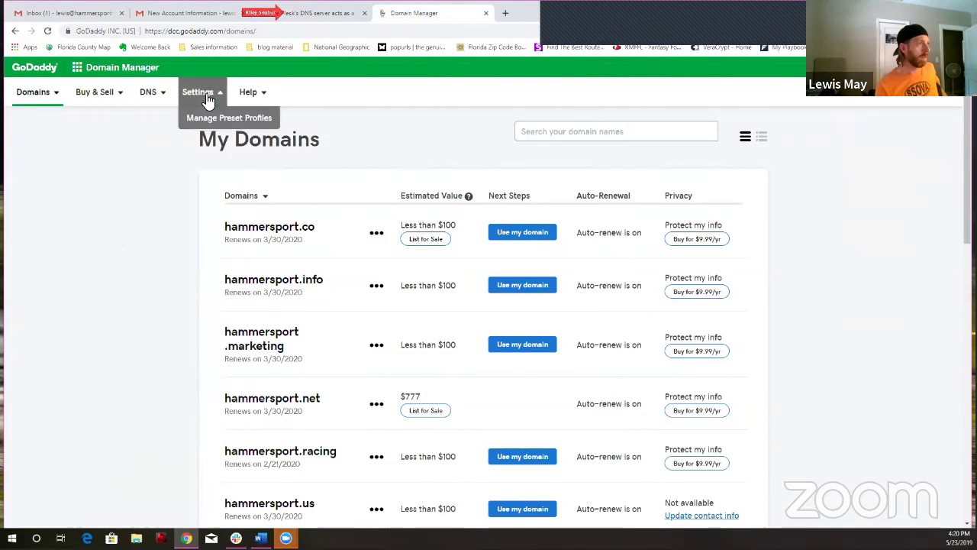
{"action": "left_click", "coordinate": [929, 147]}
Step: Go to the GoDaddy account's home page and expand its product list to show every domain
{"action": "left_click", "coordinate": [122, 70]}
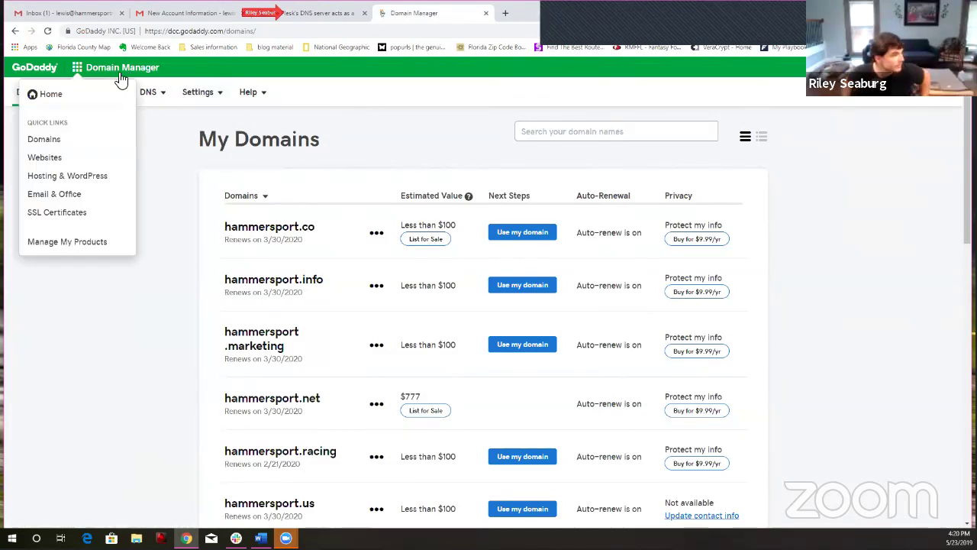
{"action": "left_click", "coordinate": [38, 99]}
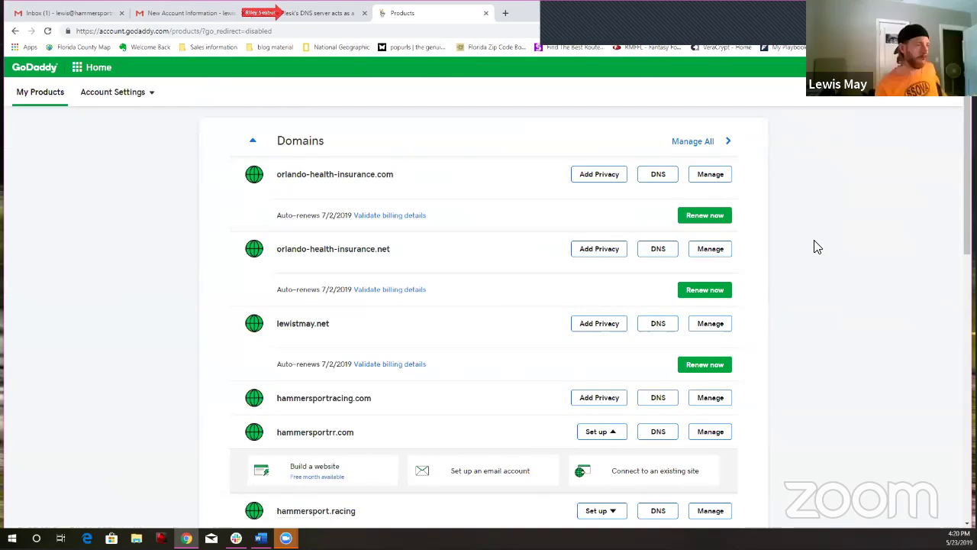
{"action": "scroll", "coordinate": [816, 246], "scroll_direction": "down", "scroll_amount": 1}
{"action": "scroll", "coordinate": [789, 267], "scroll_direction": "down", "scroll_amount": 4}
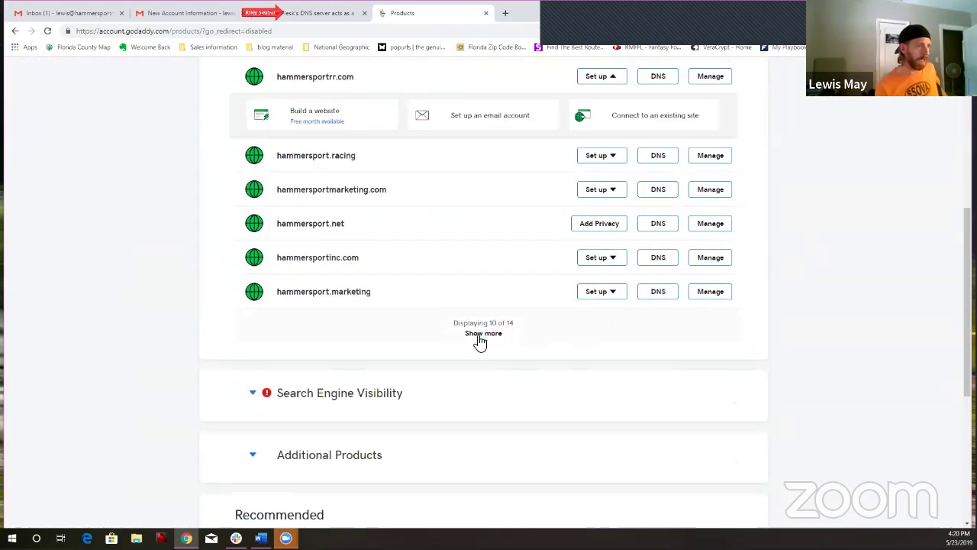
{"action": "left_click", "coordinate": [480, 336]}
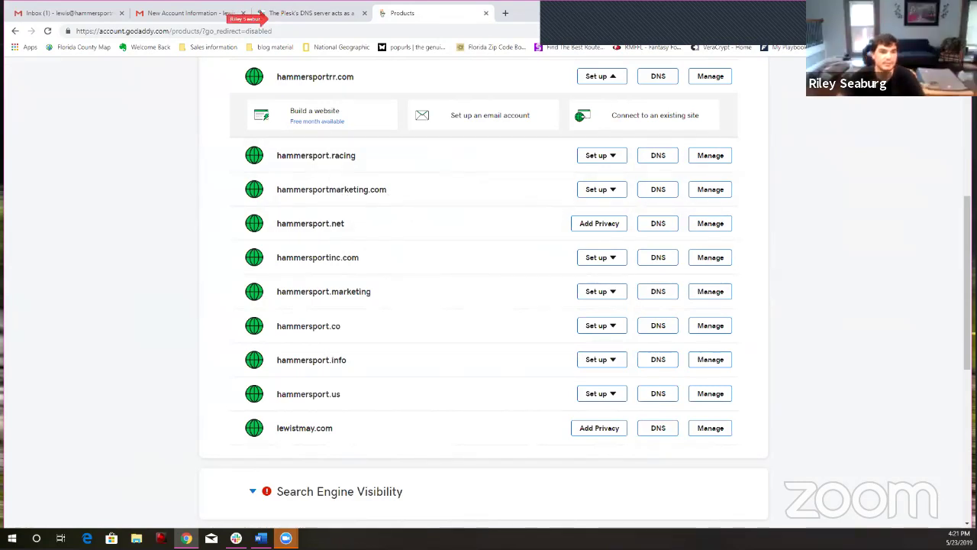
Step: Switch to the Plesk DNS zone and copy the IP address 35.199.4.44 from the mail.hammersport.net A record
{"action": "left_click", "coordinate": [297, 14]}
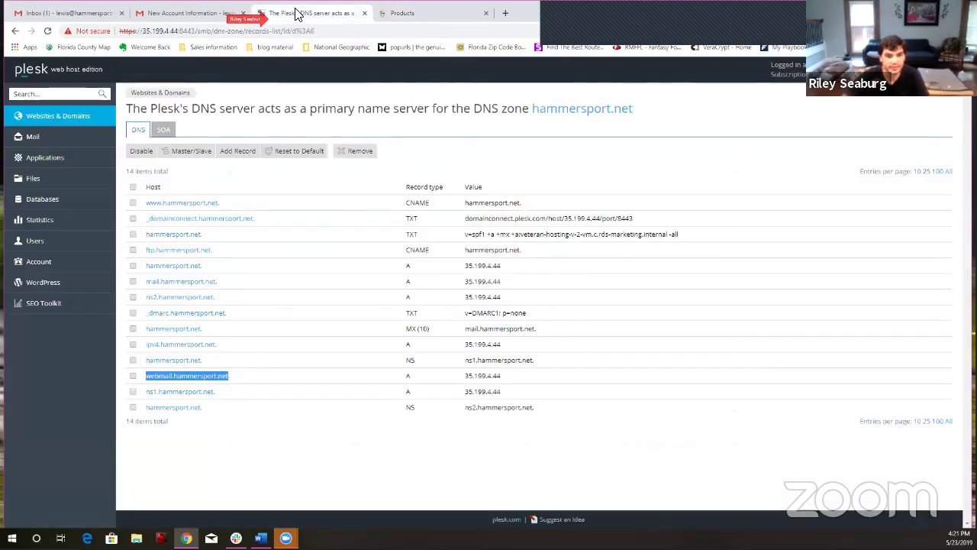
{"action": "left_click", "coordinate": [413, 15]}
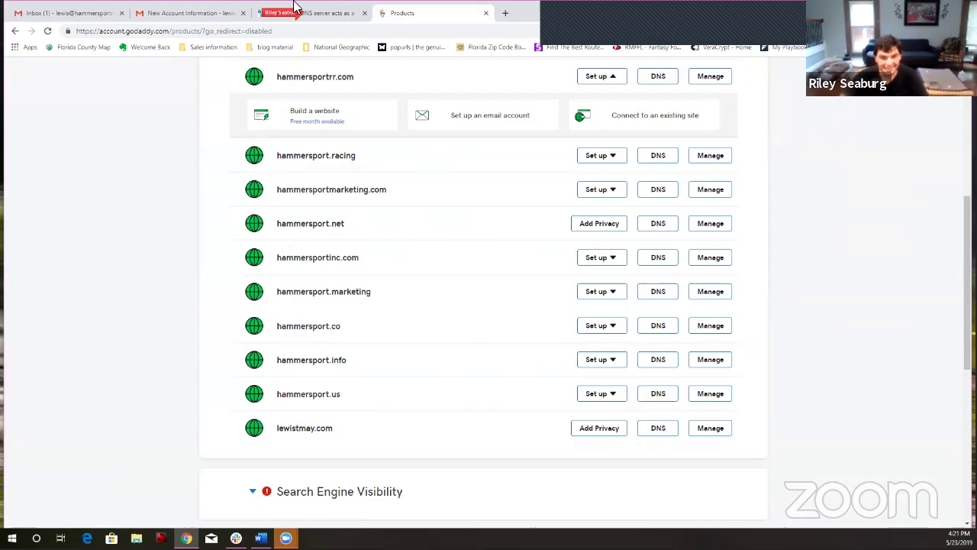
{"action": "left_click", "coordinate": [316, 16]}
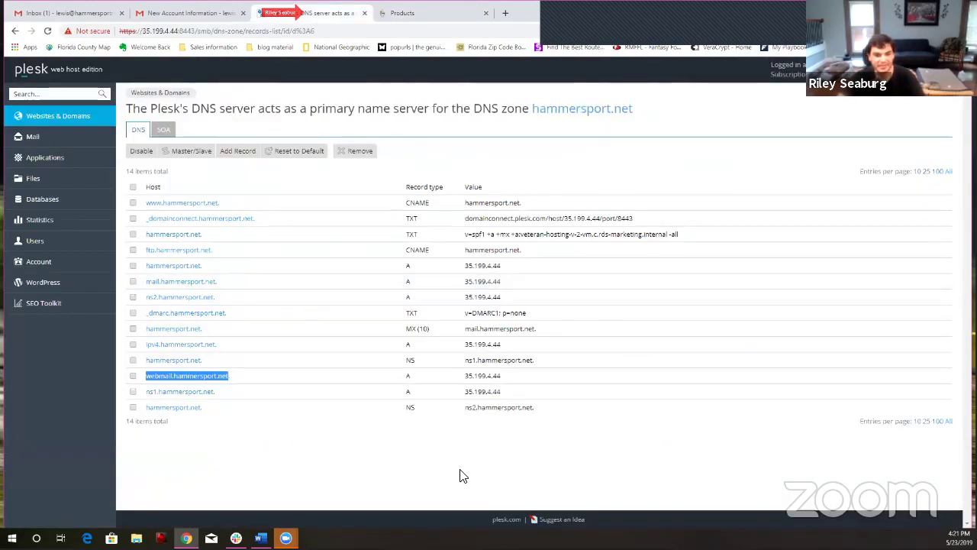
{"action": "left_click_drag", "start_coordinate": [466, 284], "coordinate": [497, 285]}
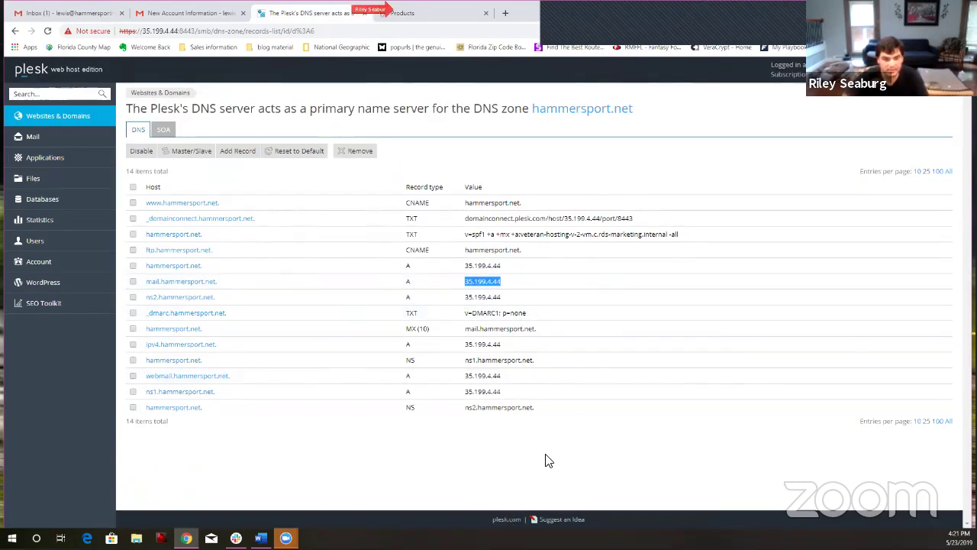
Step: In GoDaddy's DNS records for hammersportmarketing.com, point the @ A record to 35.199.4.44 and save it
{"action": "left_click", "coordinate": [433, 14]}
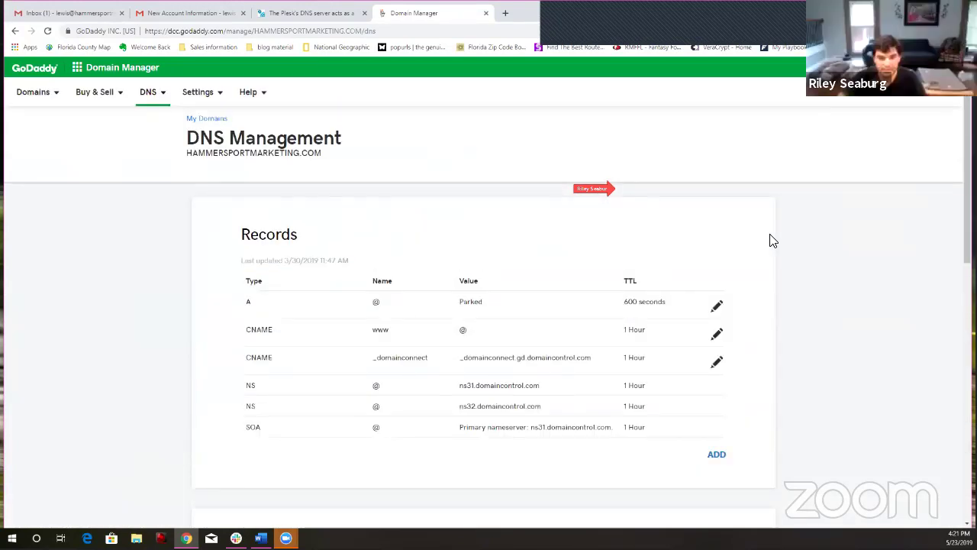
{"action": "left_click", "coordinate": [717, 308]}
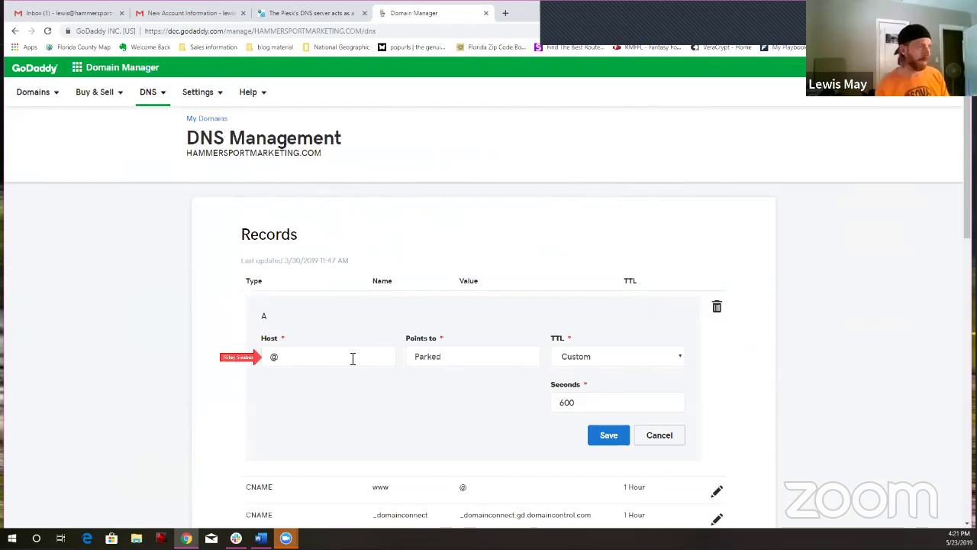
{"action": "double_click", "coordinate": [477, 354]}
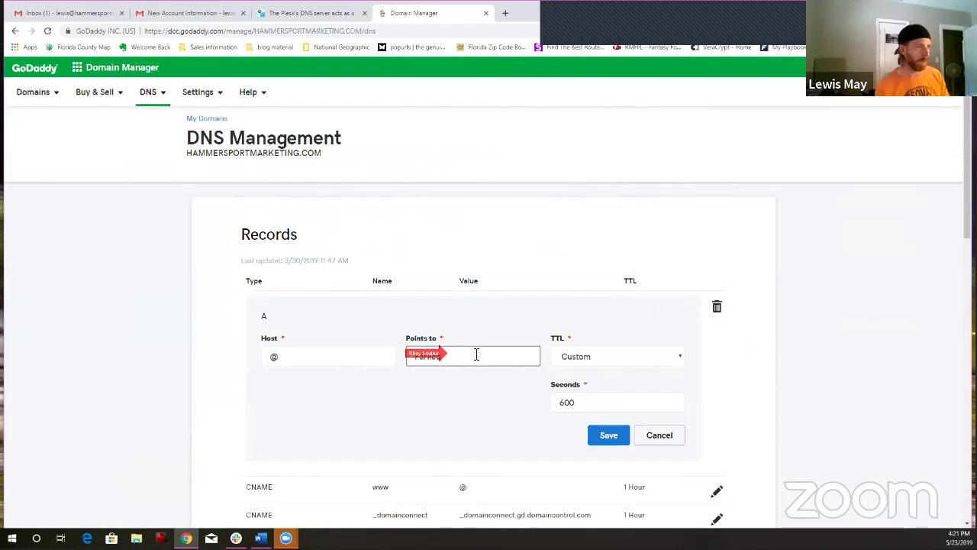
{"action": "type", "text": "50.177.4.44"}
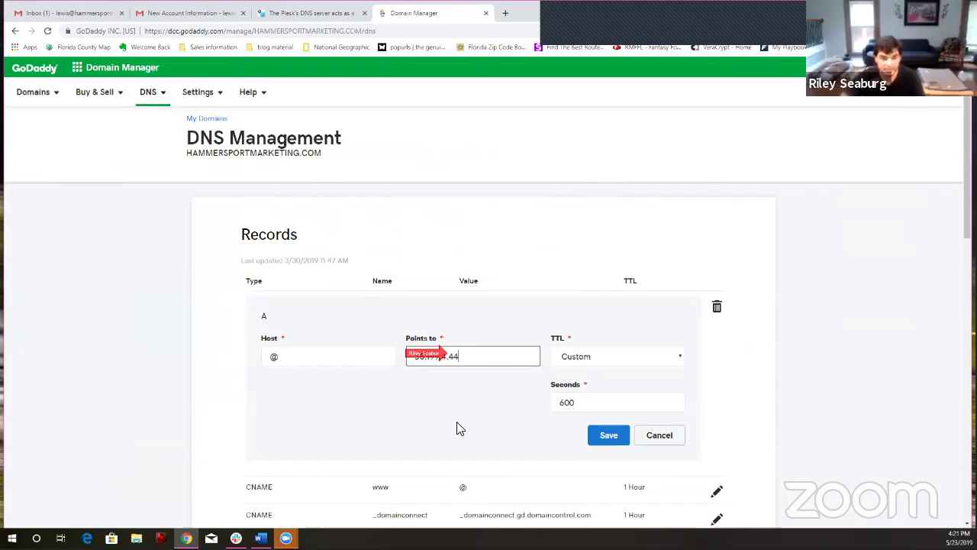
{"action": "left_click", "coordinate": [607, 443]}
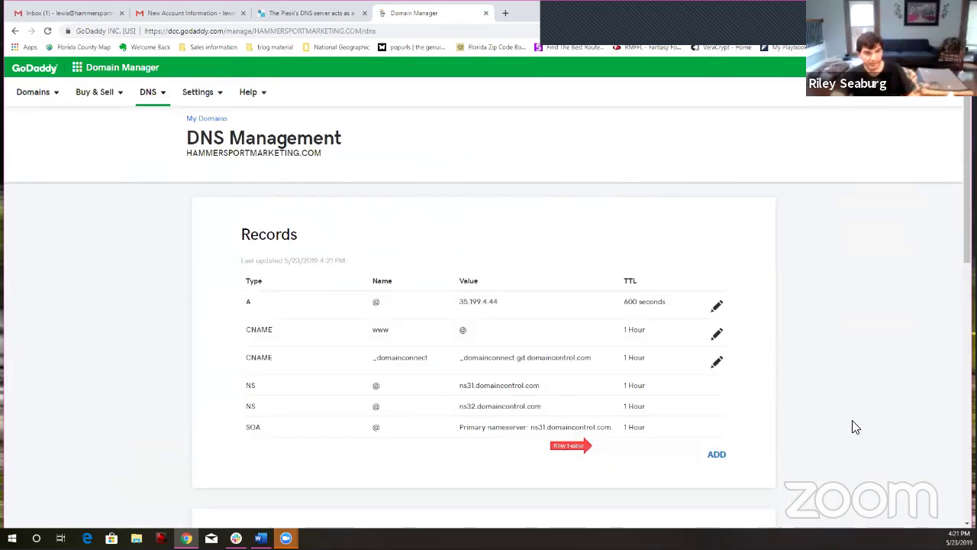
Step: Switch to Plesk and open the Websites & Domains overview
{"action": "left_click", "coordinate": [327, 18]}
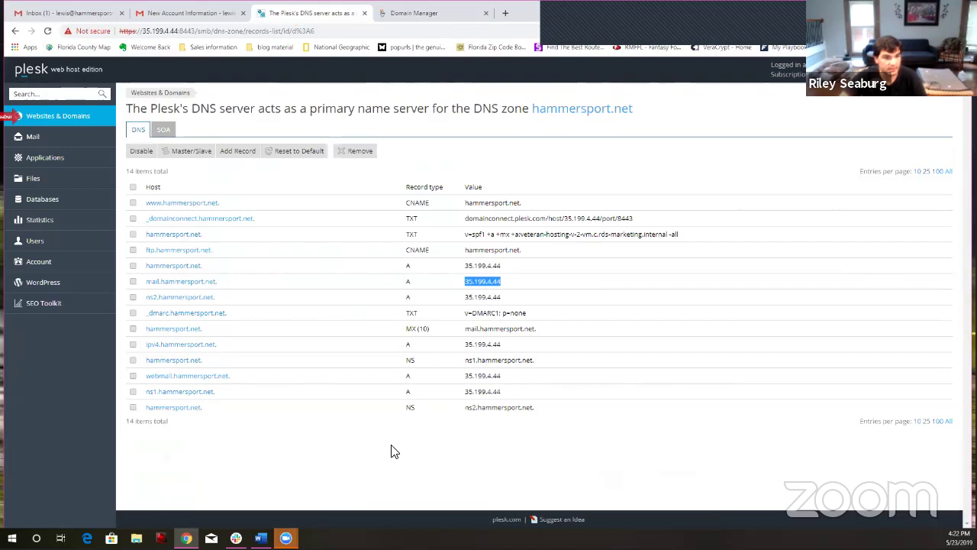
{"action": "left_click", "coordinate": [44, 120]}
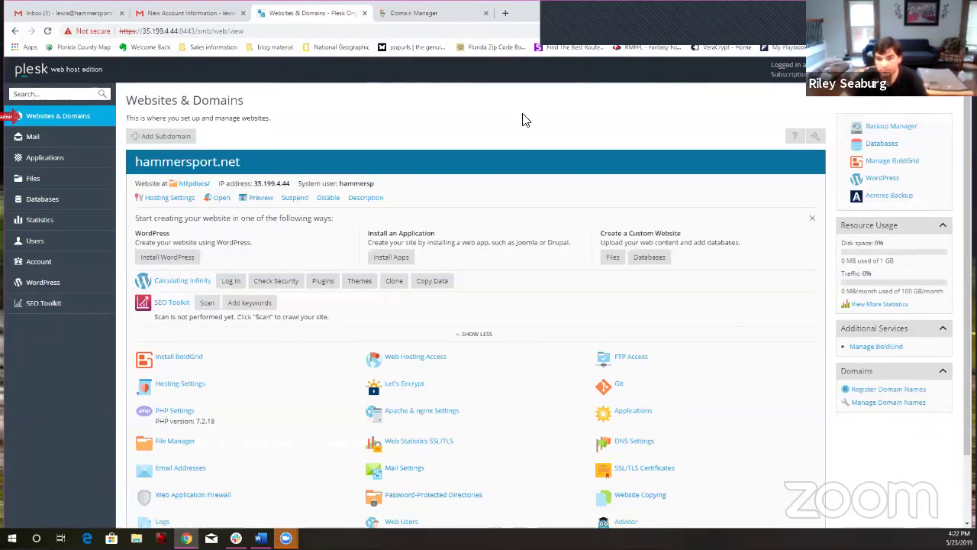
{"action": "left_click", "coordinate": [882, 391]}
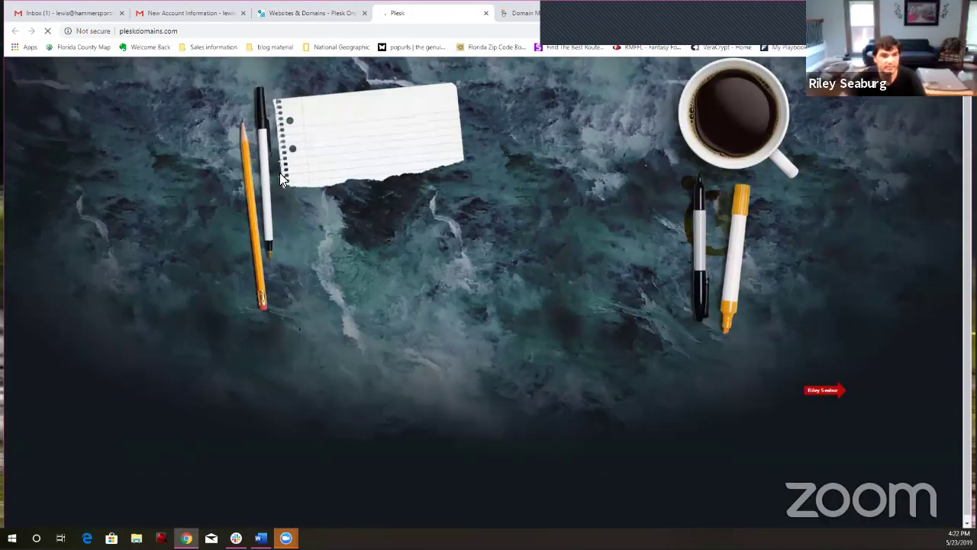
{"action": "left_click", "coordinate": [304, 10]}
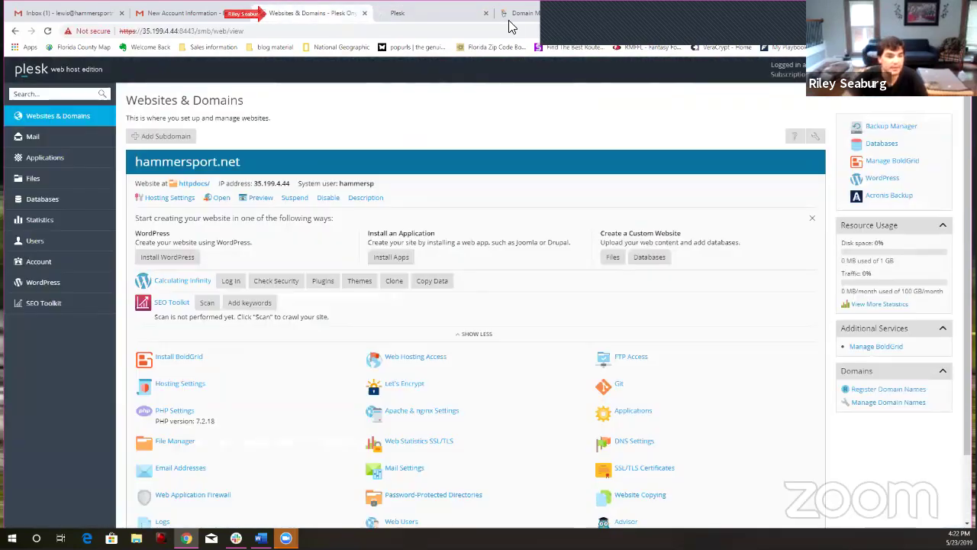
{"action": "left_click", "coordinate": [485, 13]}
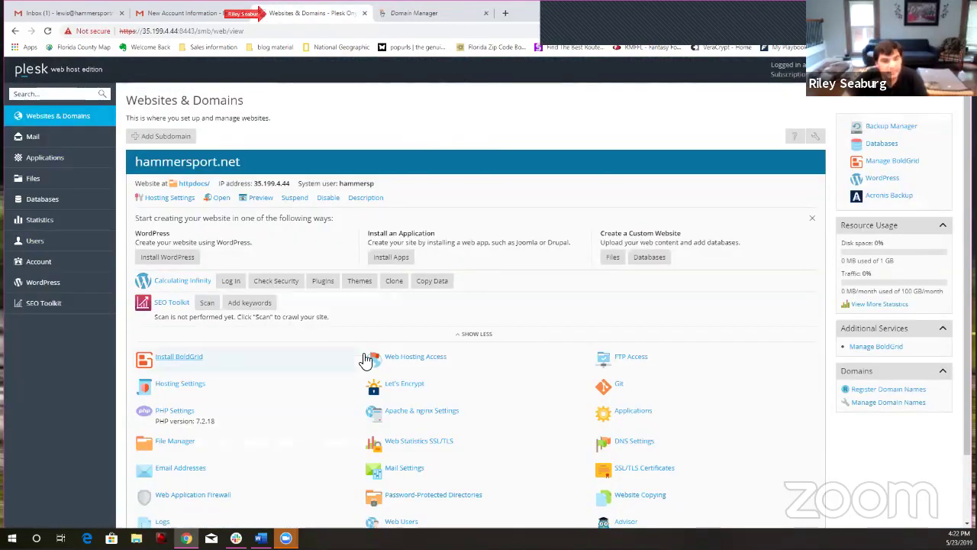
Step: Open the hosting settings of hammersport.net and change the domain name to hammersportmarketing.com
{"action": "scroll", "coordinate": [366, 359], "scroll_direction": "down", "scroll_amount": 2}
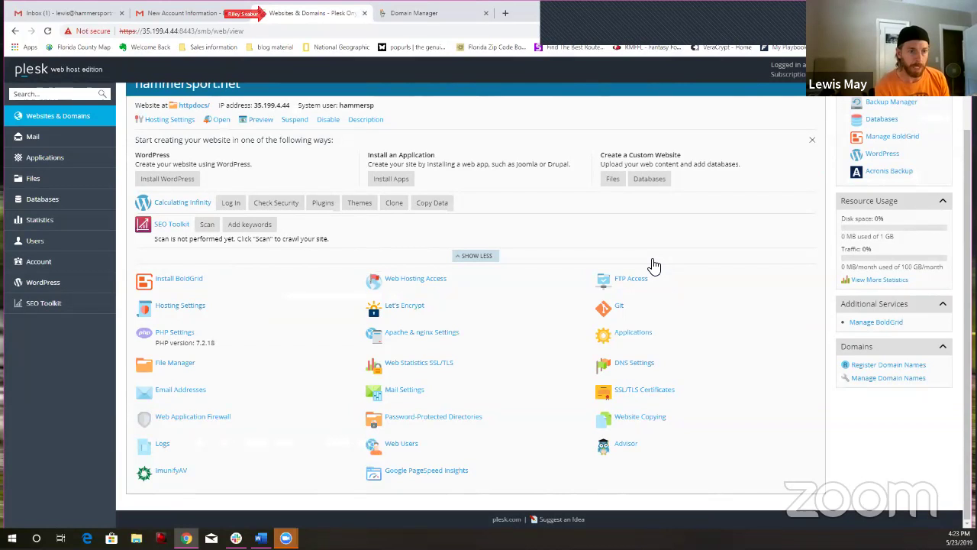
{"action": "left_click", "coordinate": [172, 122]}
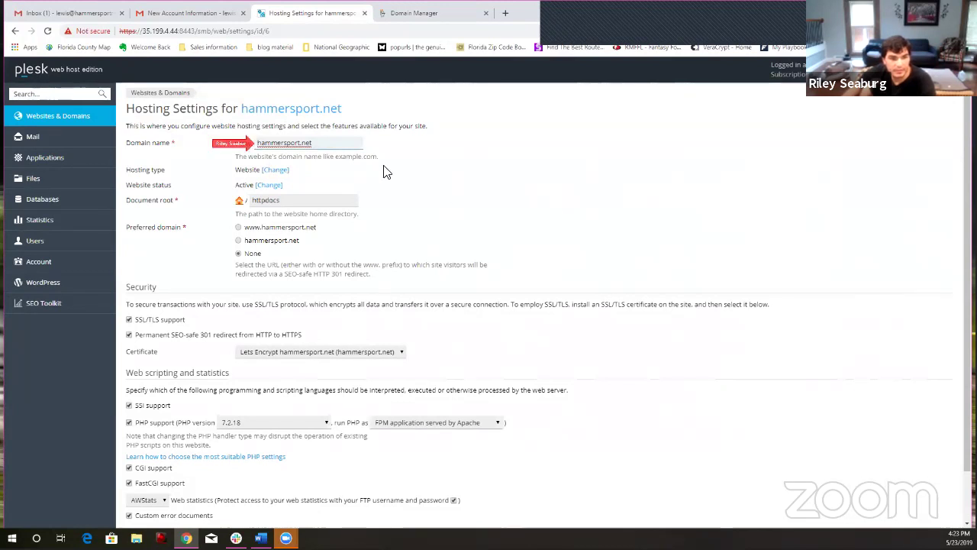
{"action": "left_click", "coordinate": [351, 144]}
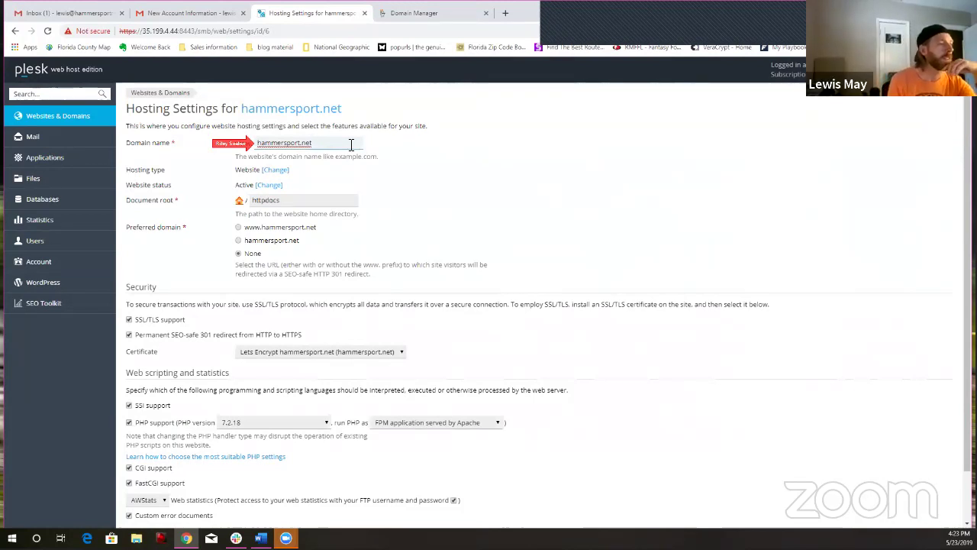
{"action": "left_click", "coordinate": [524, 154]}
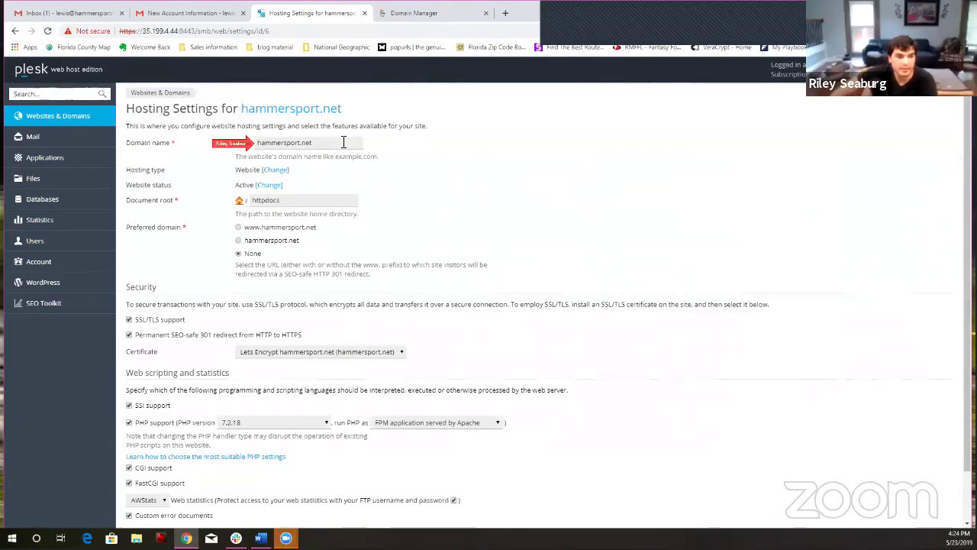
{"action": "triple_click", "coordinate": [344, 142]}
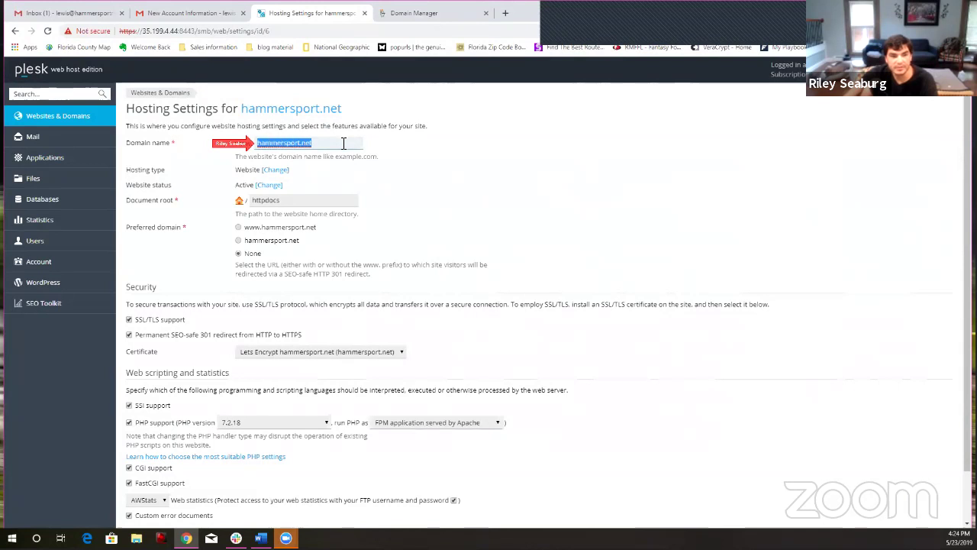
{"action": "type", "text": "ham"}
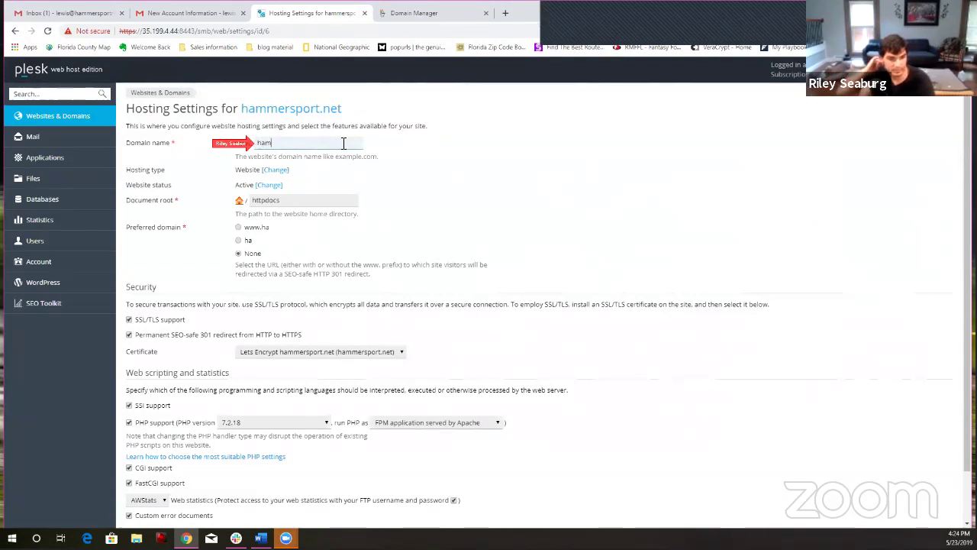
{"action": "type", "text": "mersport"}
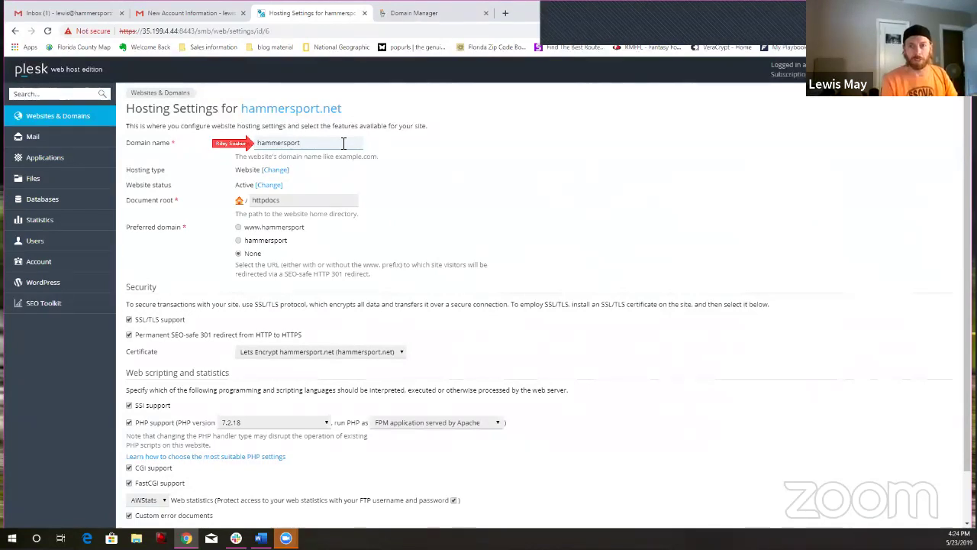
{"action": "type", "text": "marketing"}
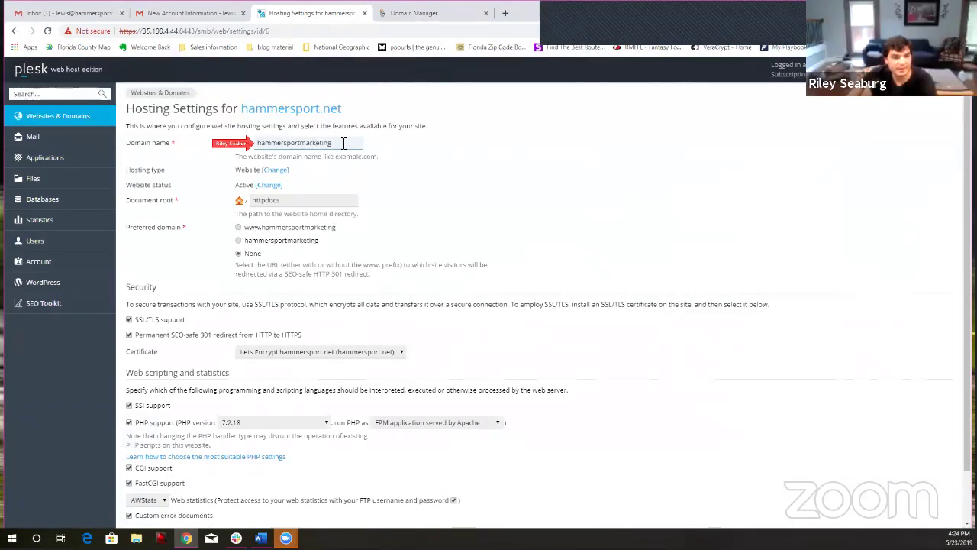
{"action": "key", "text": "ctrl+a"}
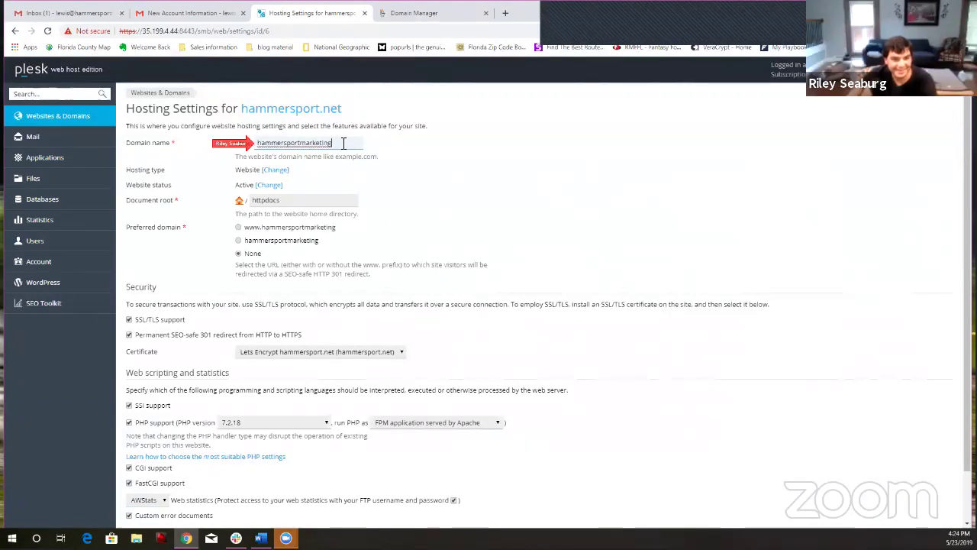
{"action": "type", "text": ".com"}
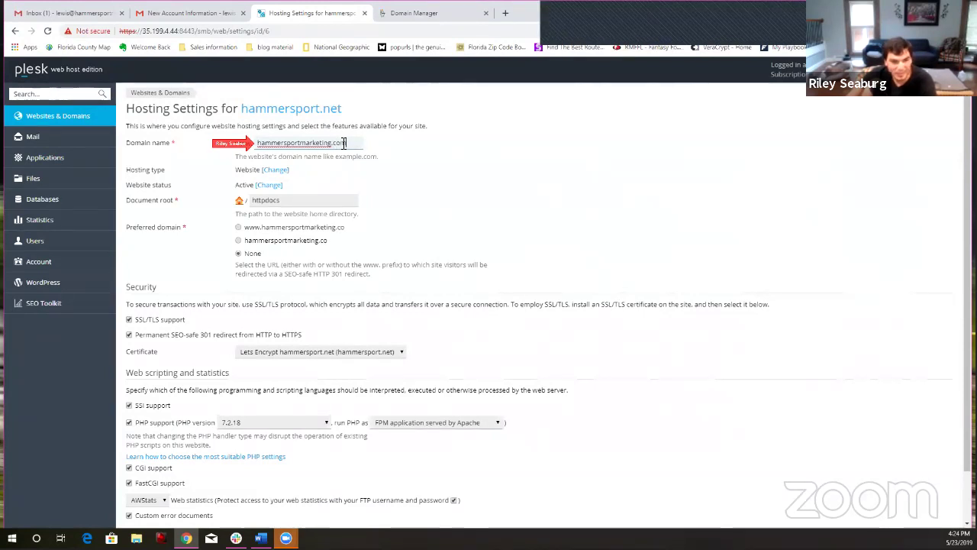
{"action": "left_click", "coordinate": [459, 169]}
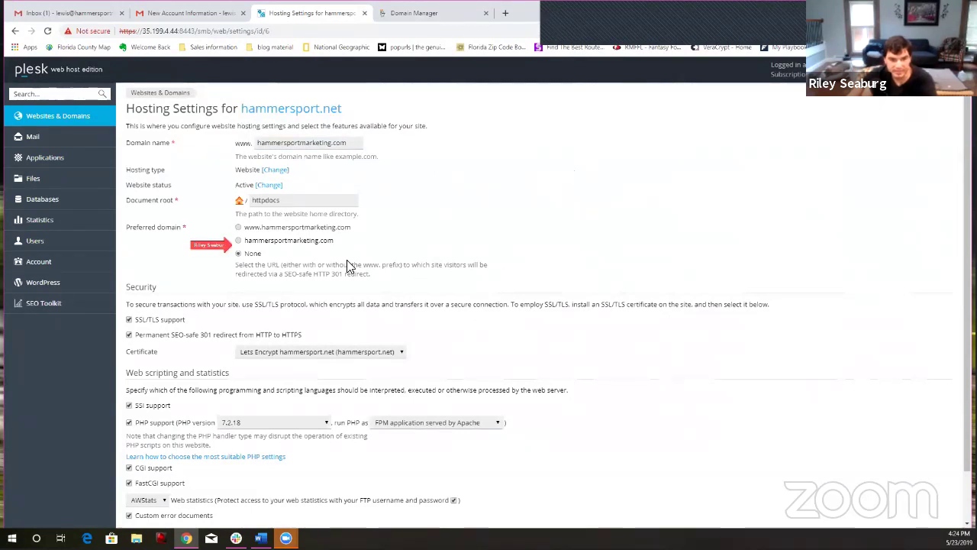
Step: Set the preferred domain to hammersportmarketing.com without www, set the certificate to Not selected, and apply the hosting settings
{"action": "left_click", "coordinate": [238, 240]}
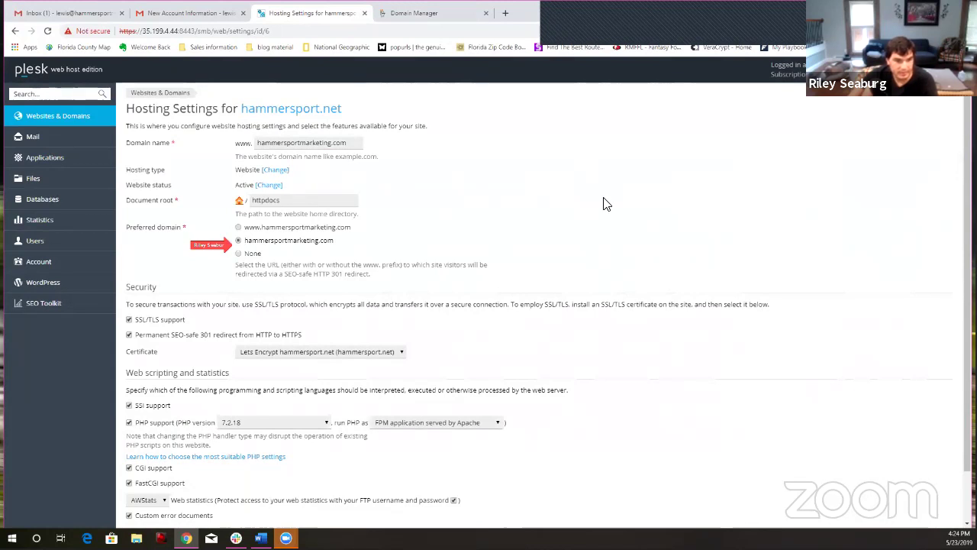
{"action": "scroll", "coordinate": [603, 204], "scroll_direction": "down", "scroll_amount": 2}
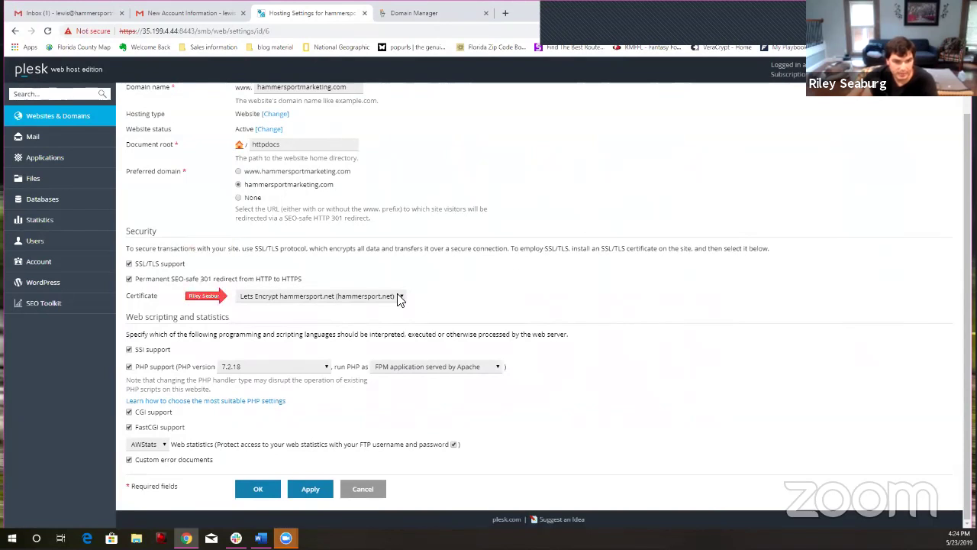
{"action": "left_click", "coordinate": [398, 297]}
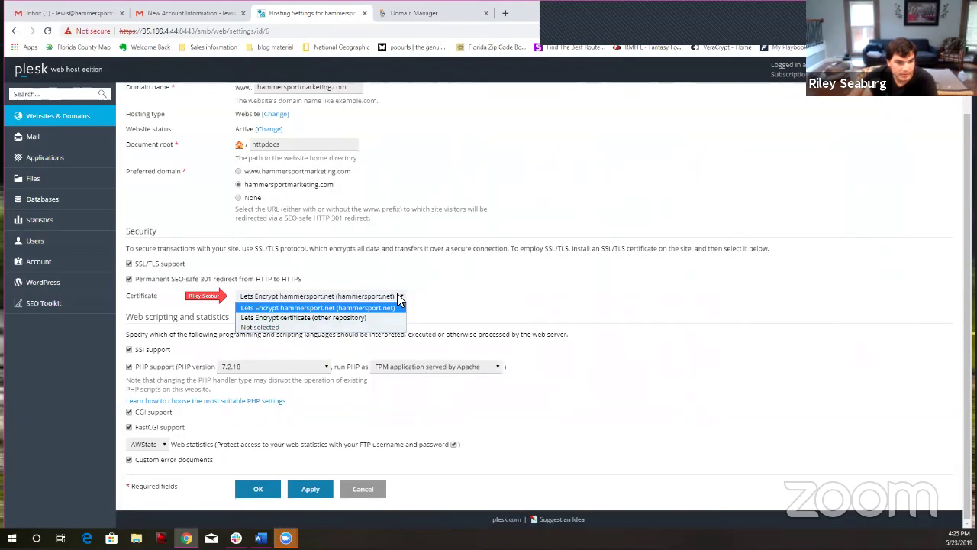
{"action": "left_click", "coordinate": [292, 327]}
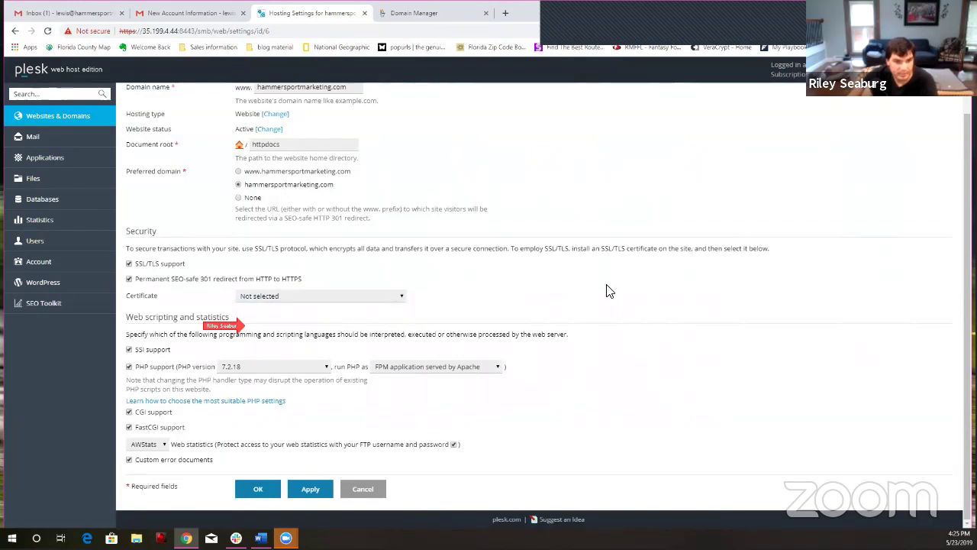
{"action": "left_click", "coordinate": [320, 498]}
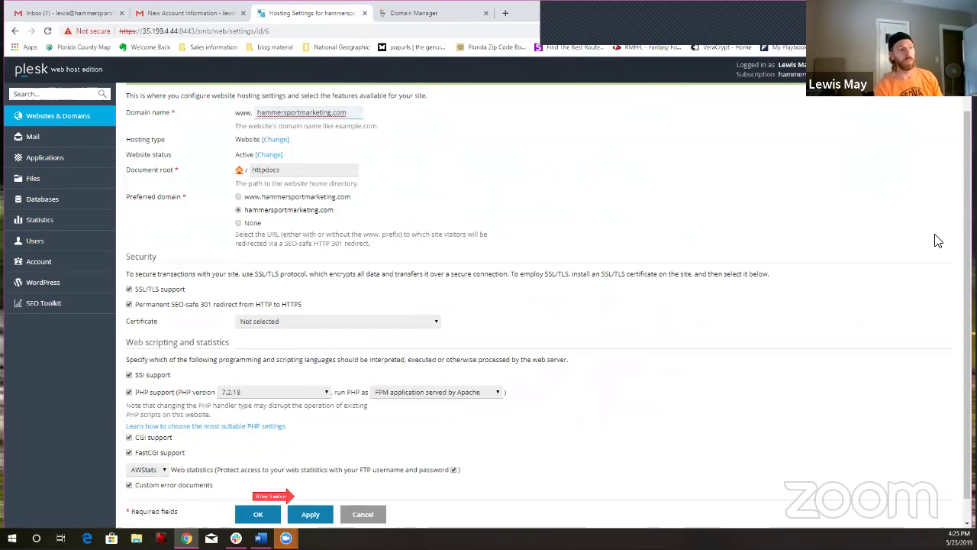
{"action": "left_click", "coordinate": [374, 323]}
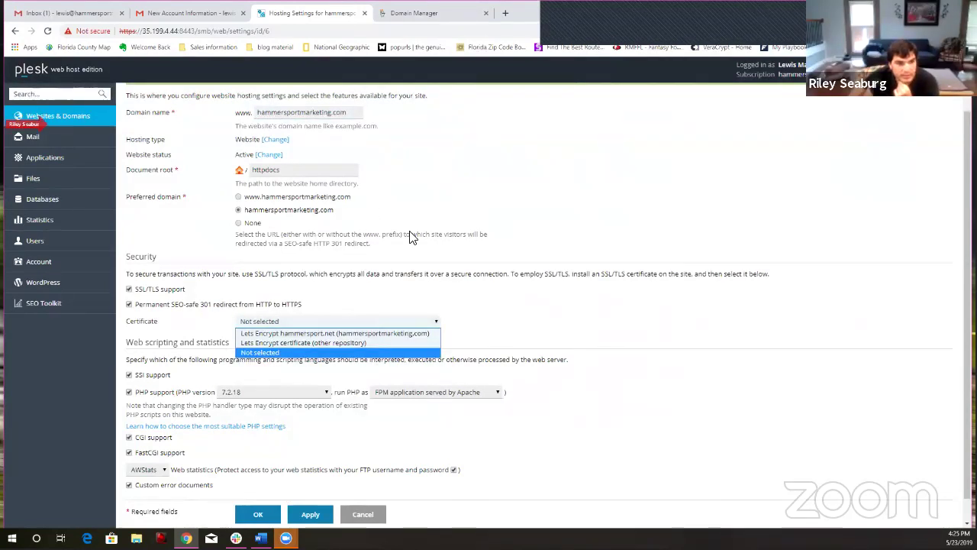
{"action": "left_click", "coordinate": [441, 207]}
Step: Install a Let's Encrypt certificate for hammersportmarketing.com that includes the www subdomain and webmail, and open the site
{"action": "left_click", "coordinate": [52, 116]}
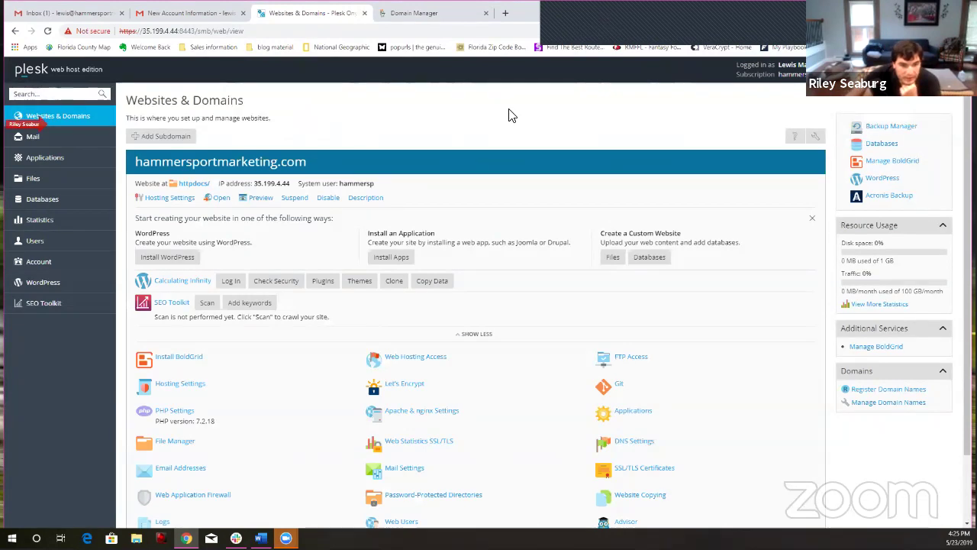
{"action": "left_click", "coordinate": [406, 386]}
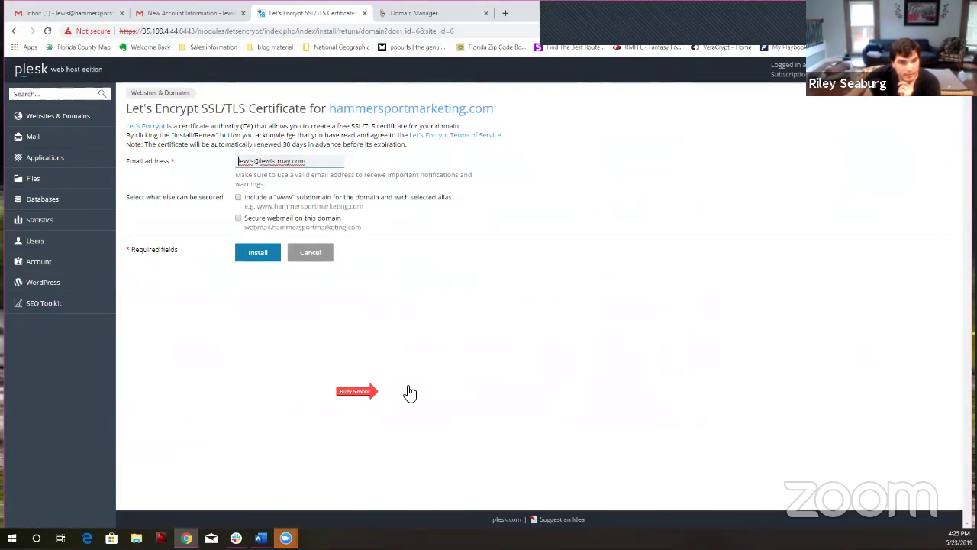
{"action": "left_click", "coordinate": [237, 197]}
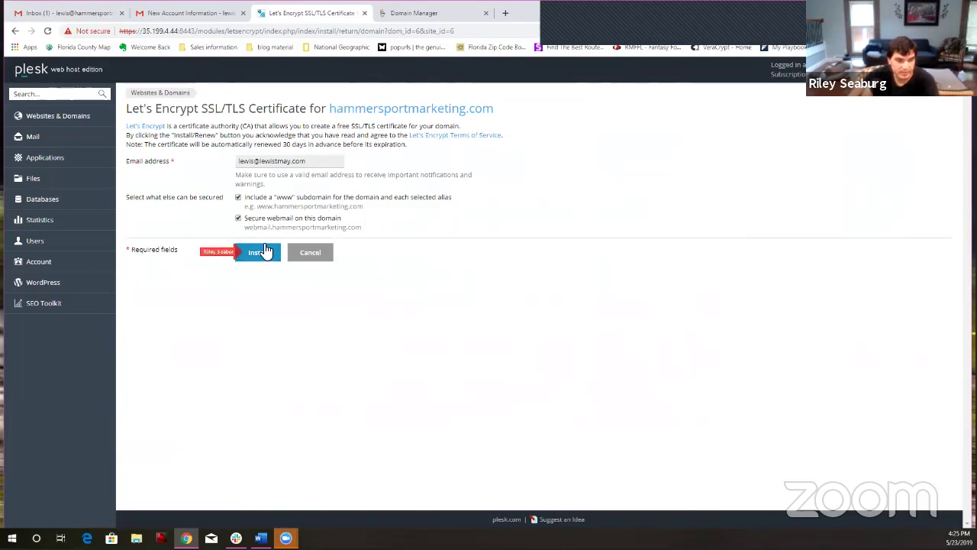
{"action": "left_click", "coordinate": [258, 253]}
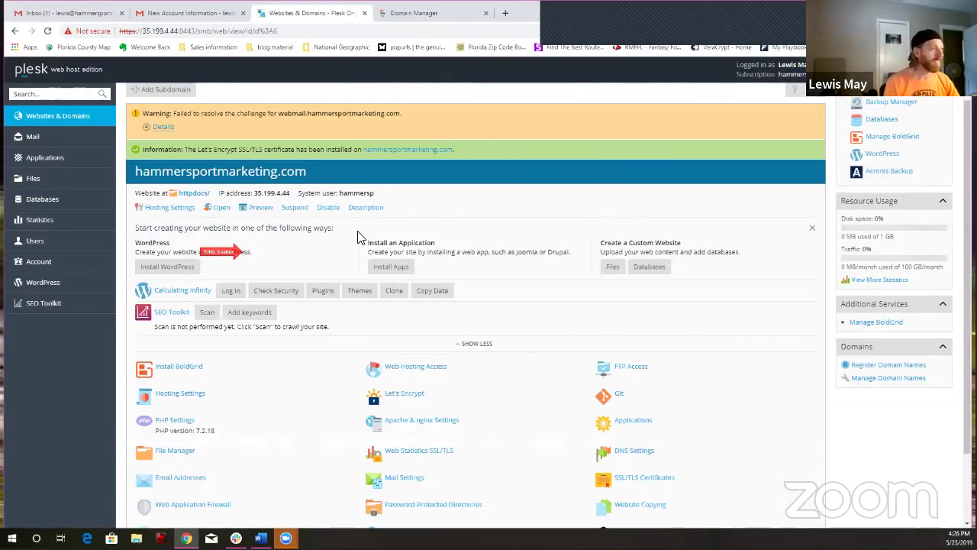
{"action": "left_click", "coordinate": [409, 151]}
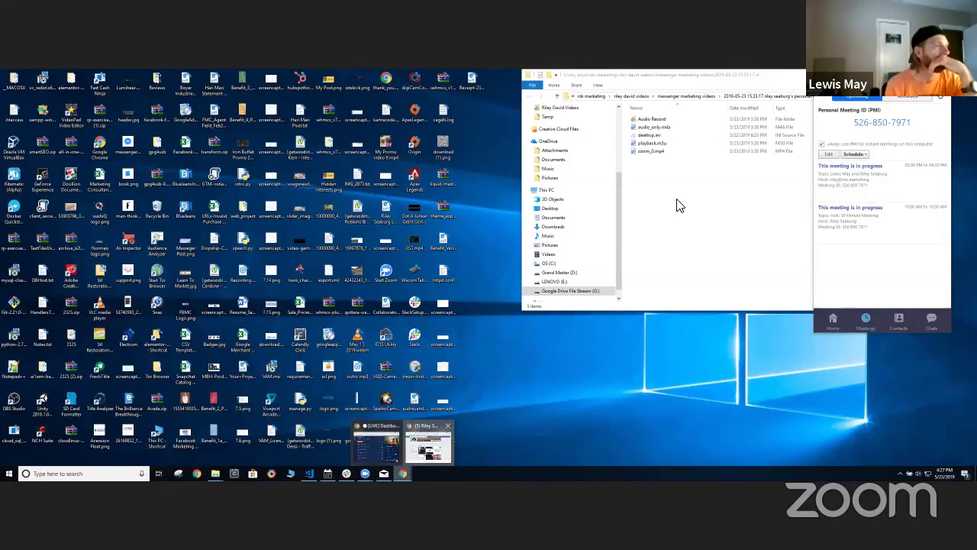
Step: Switch to the other Chrome window, open app.kartra.com/pages in a new tab, and close the Facebook tab
{"action": "left_click", "coordinate": [429, 446]}
{"action": "left_click", "coordinate": [799, 191]}
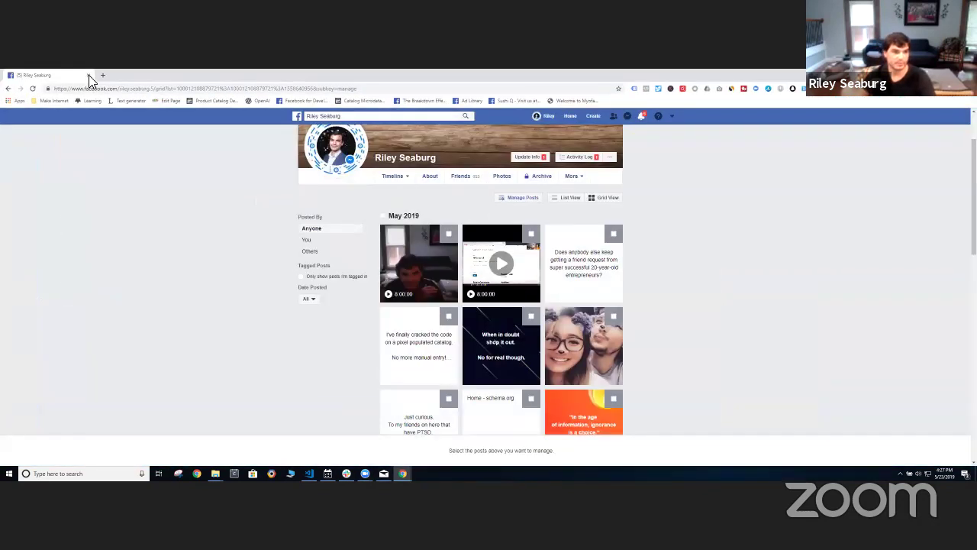
{"action": "left_click", "coordinate": [102, 75]}
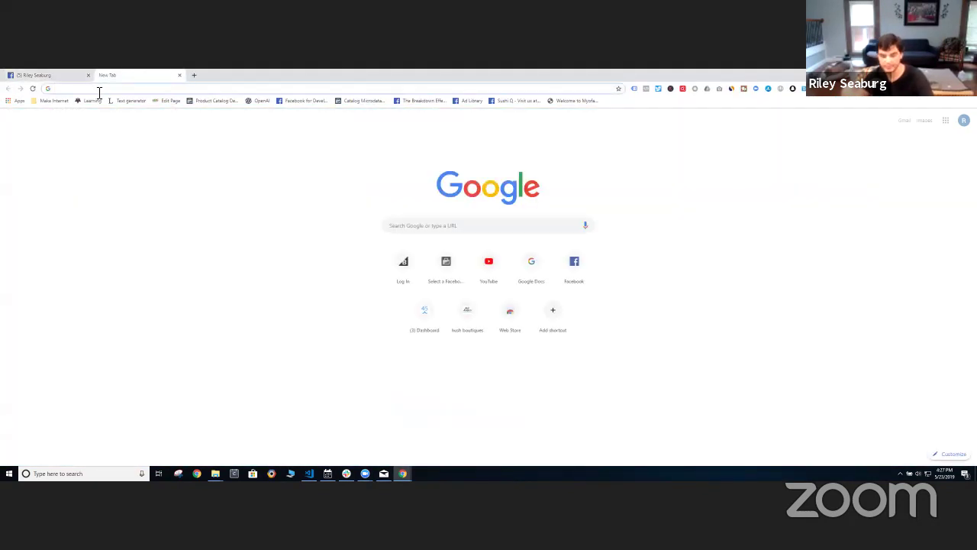
{"action": "type", "text": "app"}
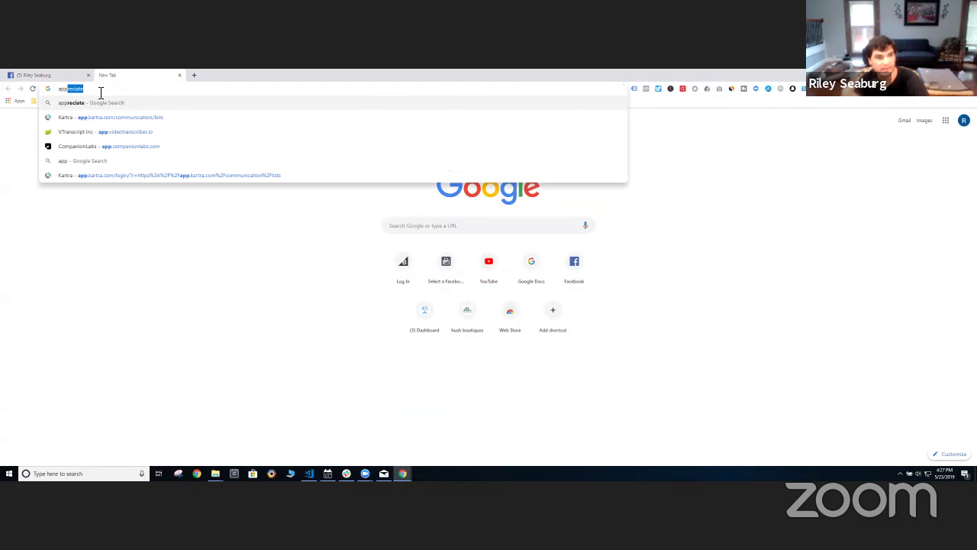
{"action": "type", "text": "."}
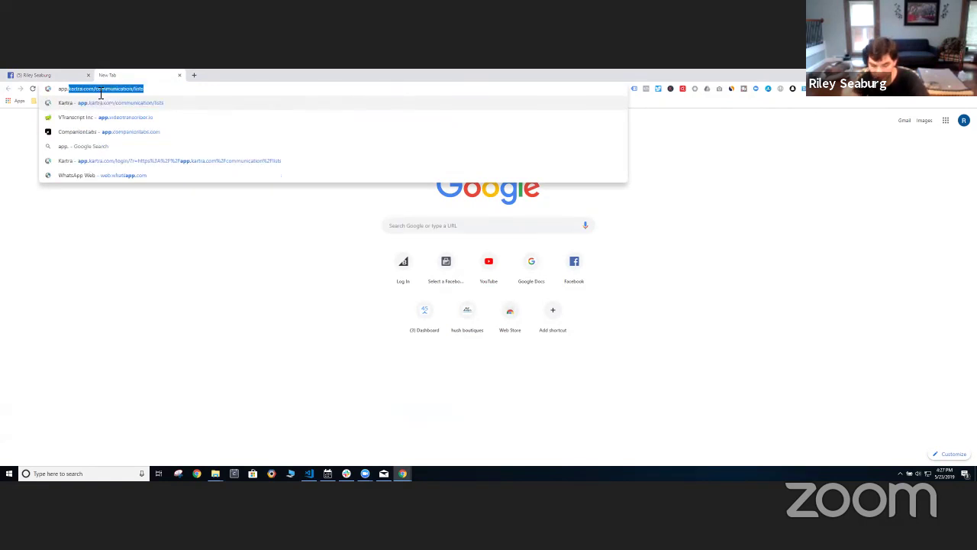
{"action": "type", "text": "kartra.com/pages"}
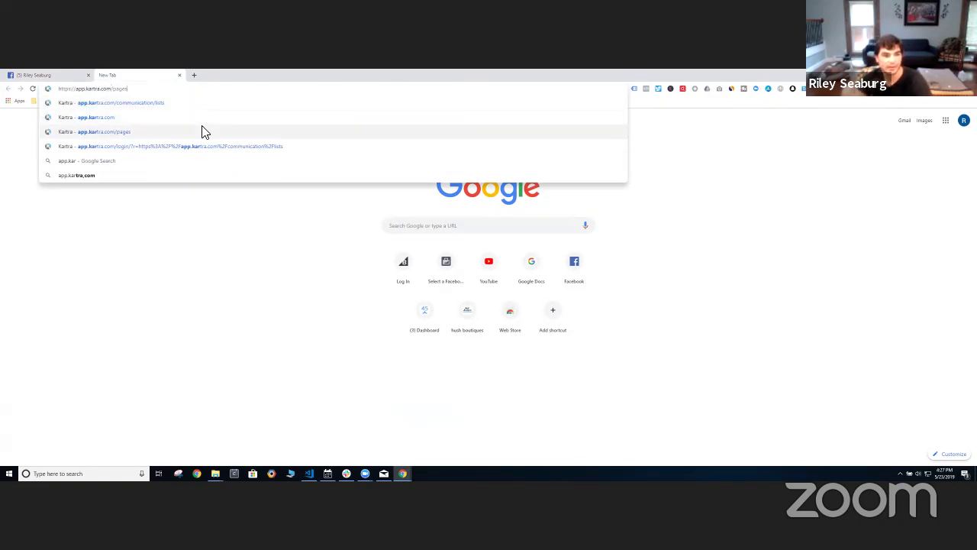
{"action": "left_click", "coordinate": [203, 131]}
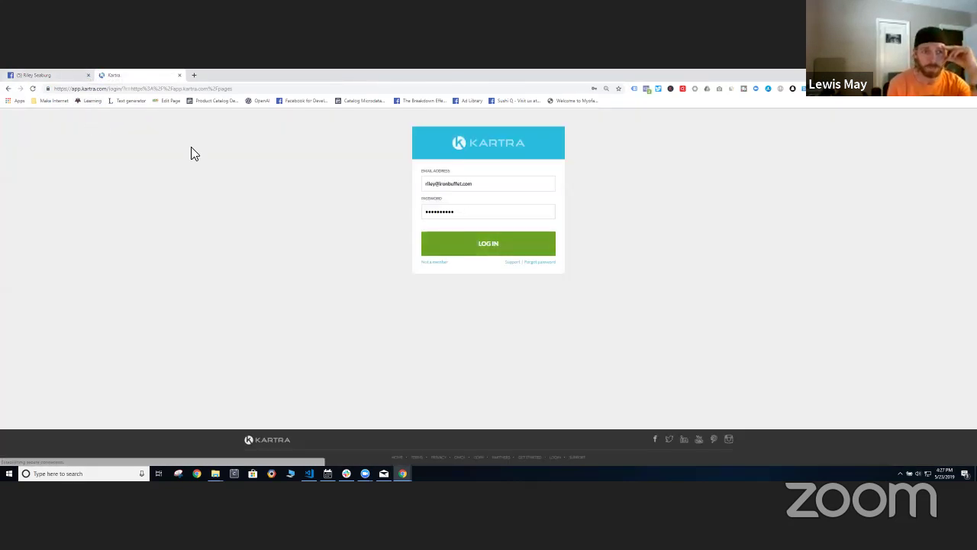
{"action": "left_click", "coordinate": [61, 76]}
{"action": "left_click", "coordinate": [89, 75]}
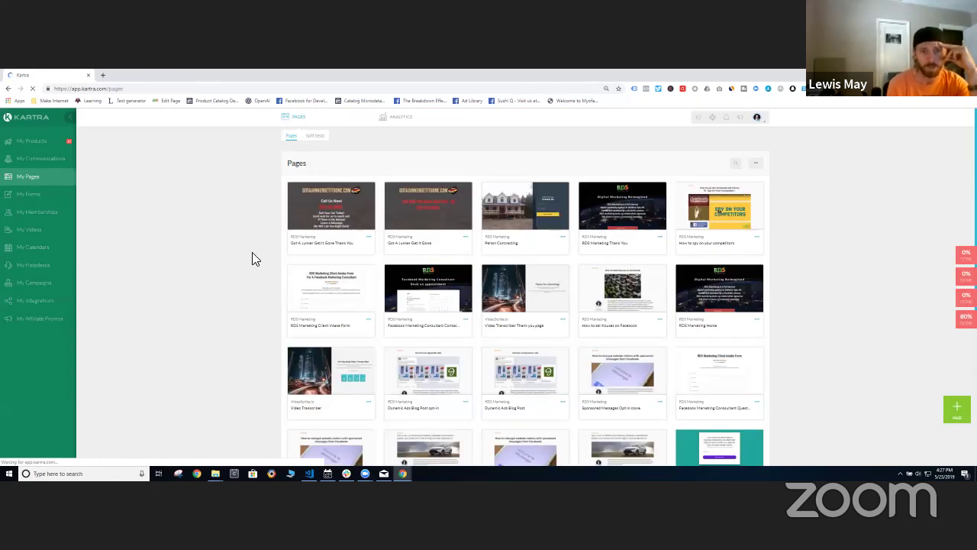
Step: Look over the existing Kartra pages and the template categories offered for a new page, leaving without creating one
{"action": "scroll", "coordinate": [435, 270], "scroll_direction": "down", "scroll_amount": 1}
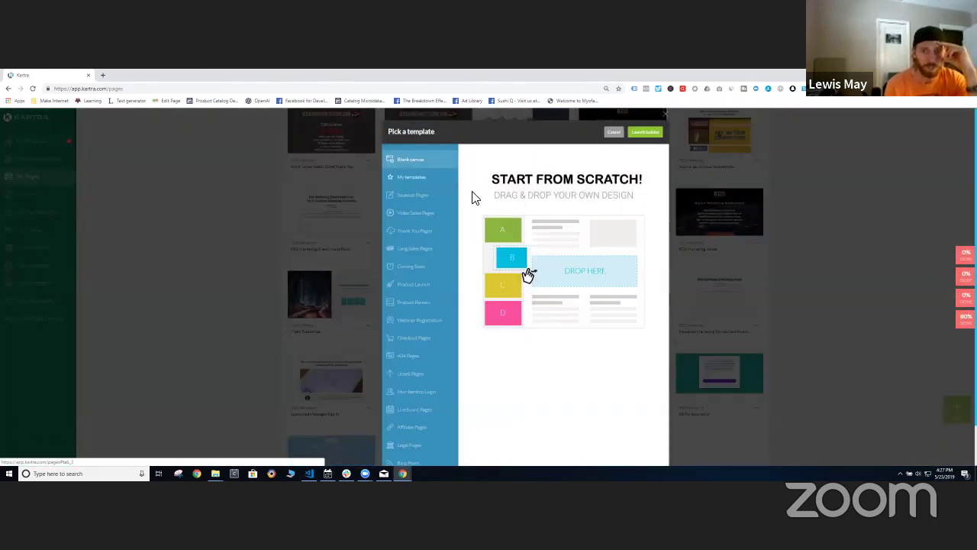
{"action": "left_click", "coordinate": [615, 116]}
{"action": "scroll", "coordinate": [115, 188], "scroll_direction": "up", "scroll_amount": 1}
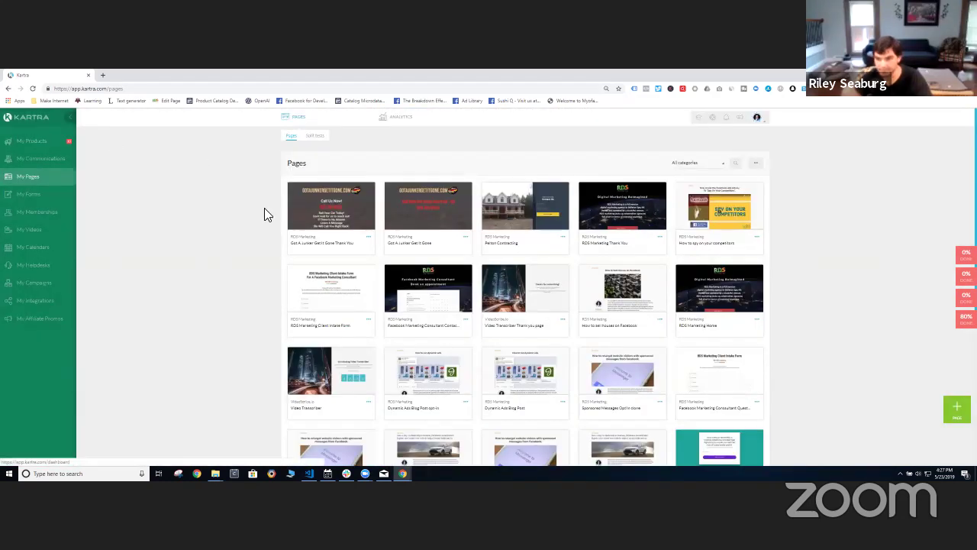
Step: Look through the products, communications, pages, forms, memberships, videos, calendars, helpdesks and campaigns sections of the account
{"action": "left_click", "coordinate": [16, 142]}
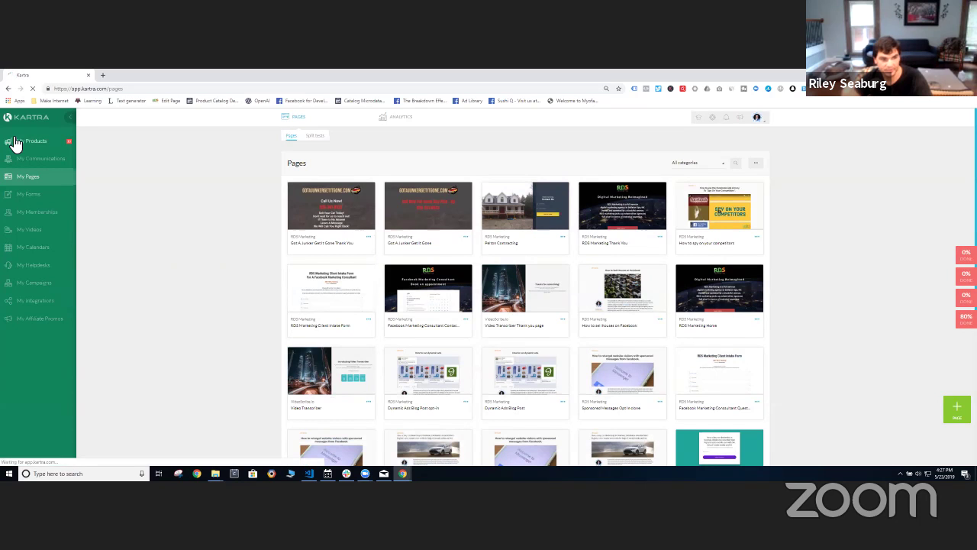
{"action": "left_click", "coordinate": [32, 161]}
{"action": "left_click", "coordinate": [32, 176]}
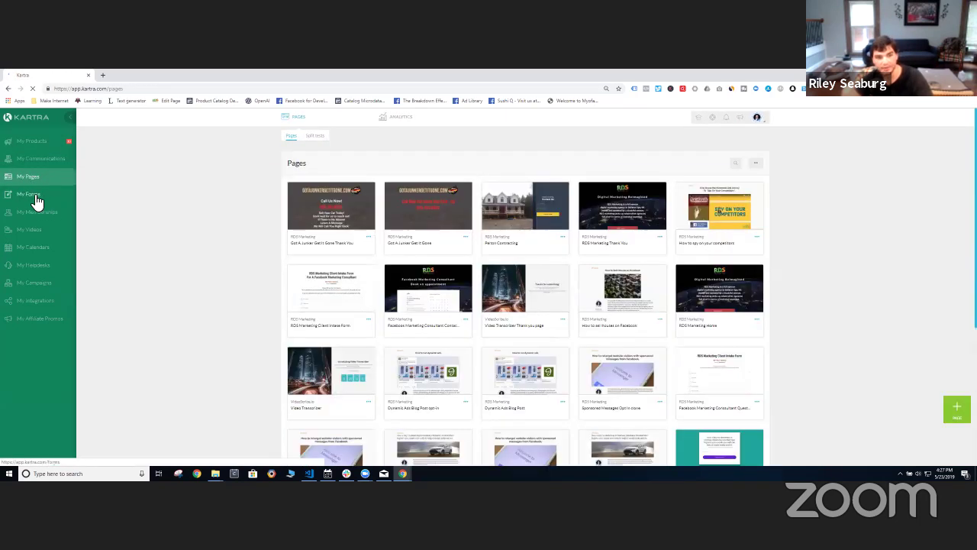
{"action": "left_click", "coordinate": [58, 193]}
{"action": "left_click", "coordinate": [38, 213]}
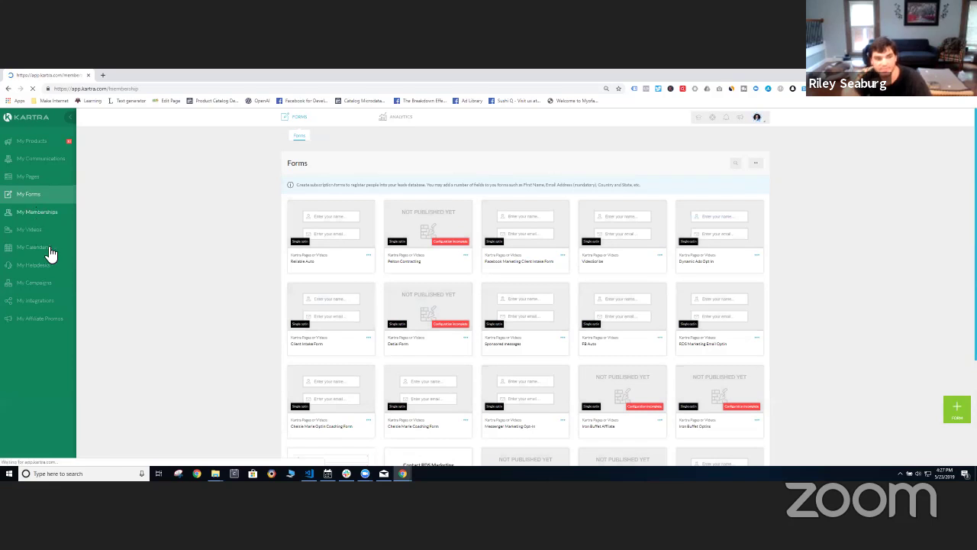
{"action": "left_click", "coordinate": [29, 231]}
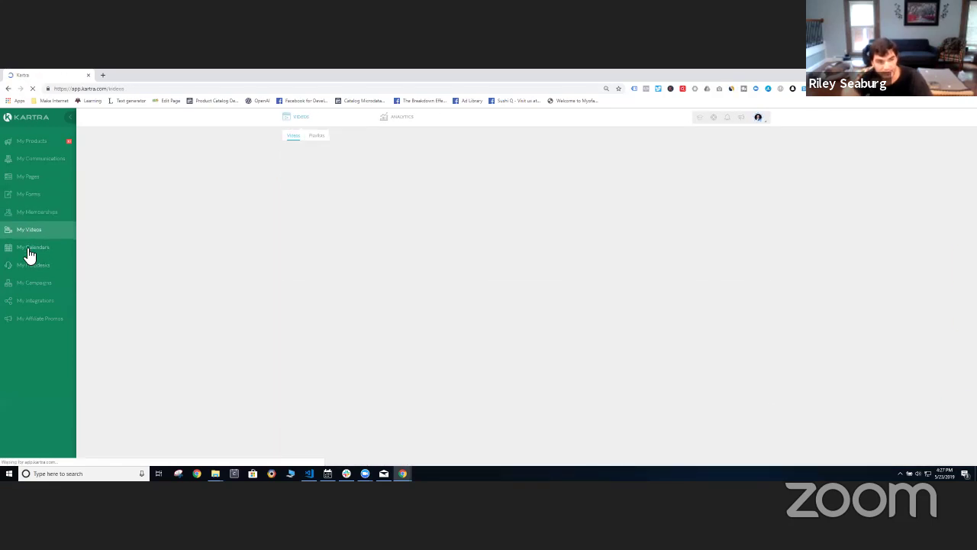
{"action": "left_click", "coordinate": [22, 252]}
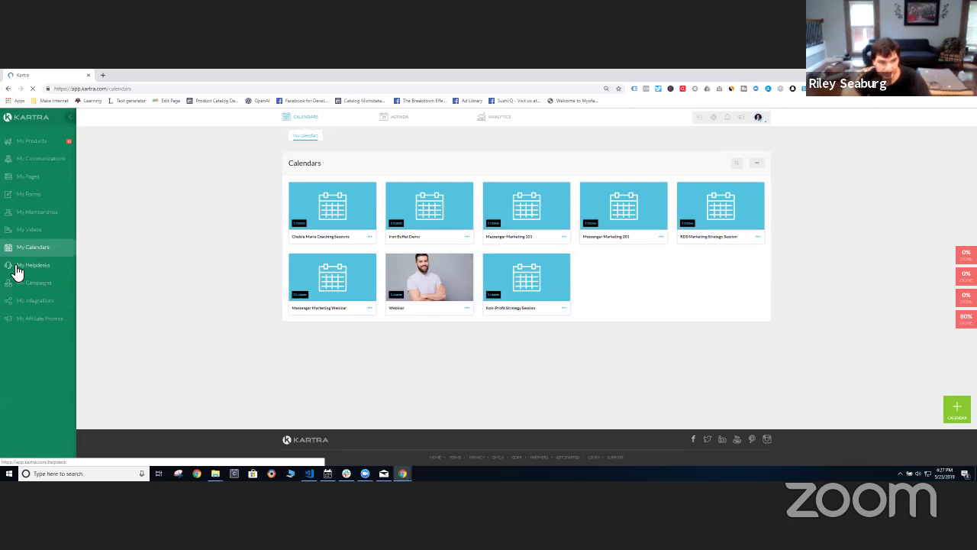
{"action": "left_click", "coordinate": [17, 271]}
{"action": "left_click", "coordinate": [61, 282]}
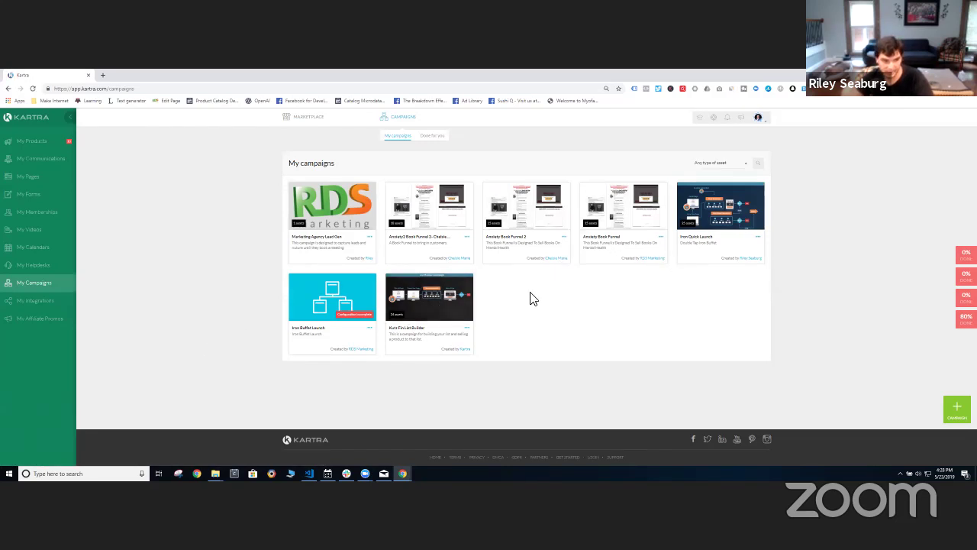
Step: View the available integrations, the inbound and outbound API settings, and the instant payment notifications page
{"action": "left_click", "coordinate": [29, 302]}
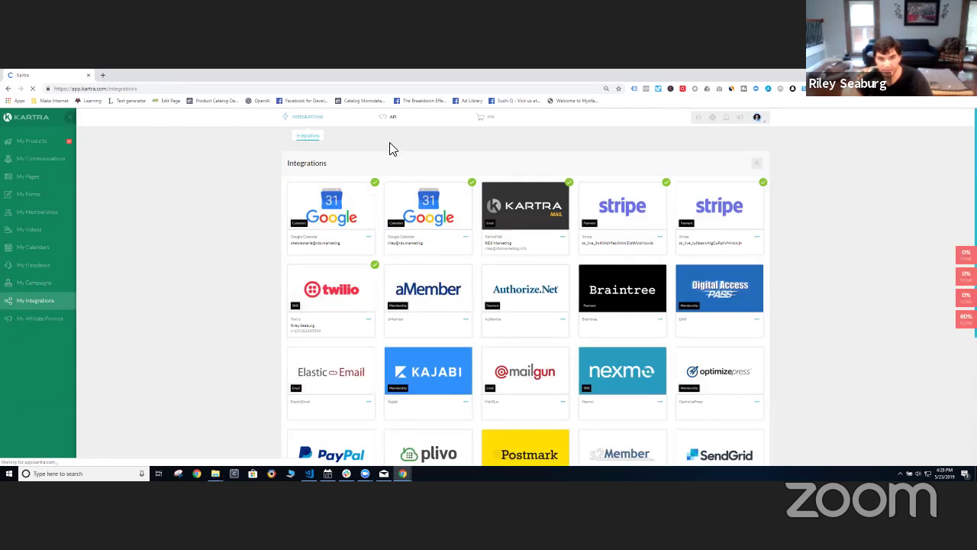
{"action": "left_click", "coordinate": [392, 118]}
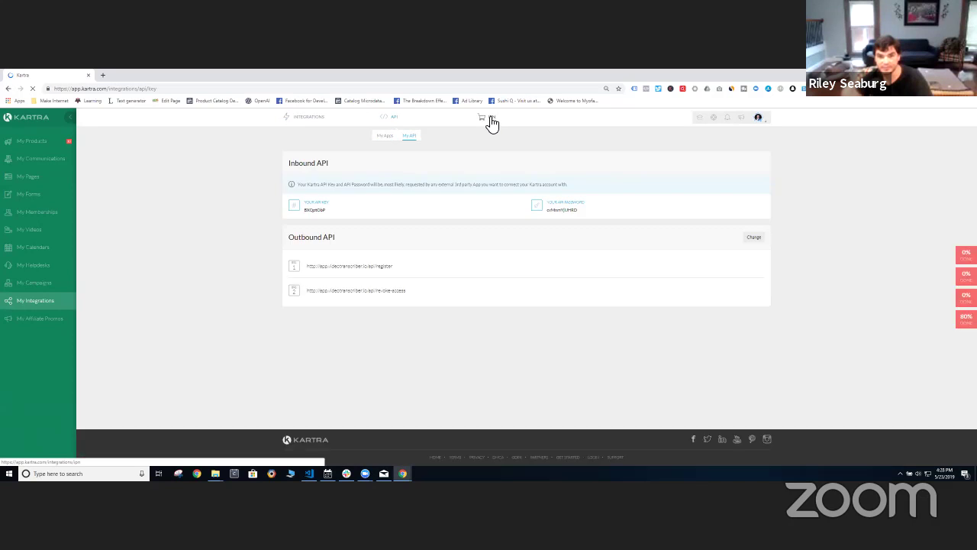
{"action": "left_click", "coordinate": [491, 121]}
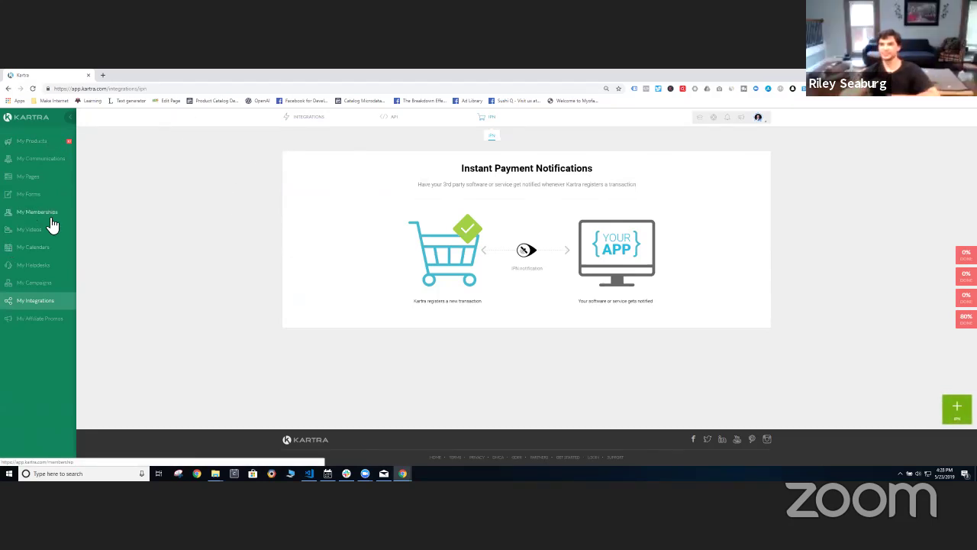
Step: Start a new page from the Blog Homes template with the red-jacketed hiker and launch the builder
{"action": "left_click", "coordinate": [31, 178]}
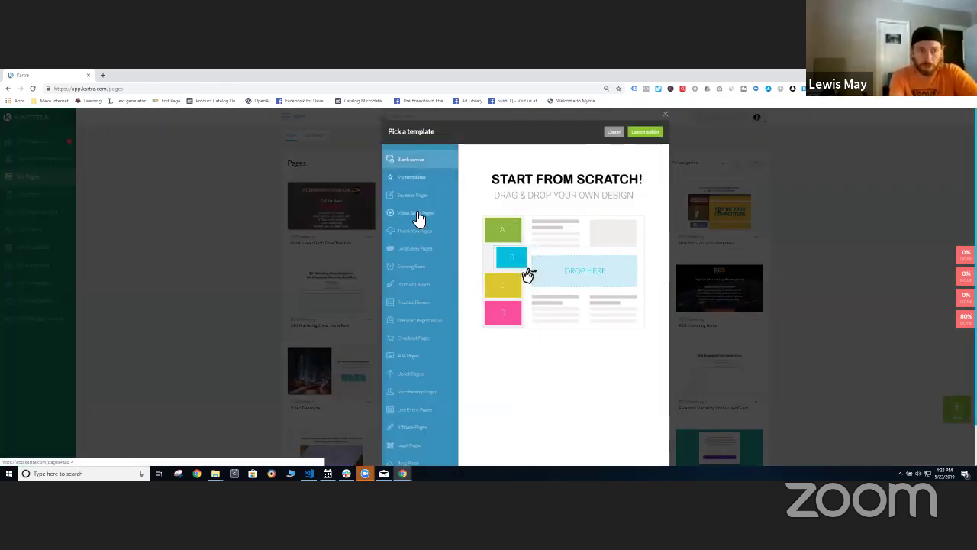
{"action": "scroll", "coordinate": [419, 222], "scroll_direction": "down", "scroll_amount": 1}
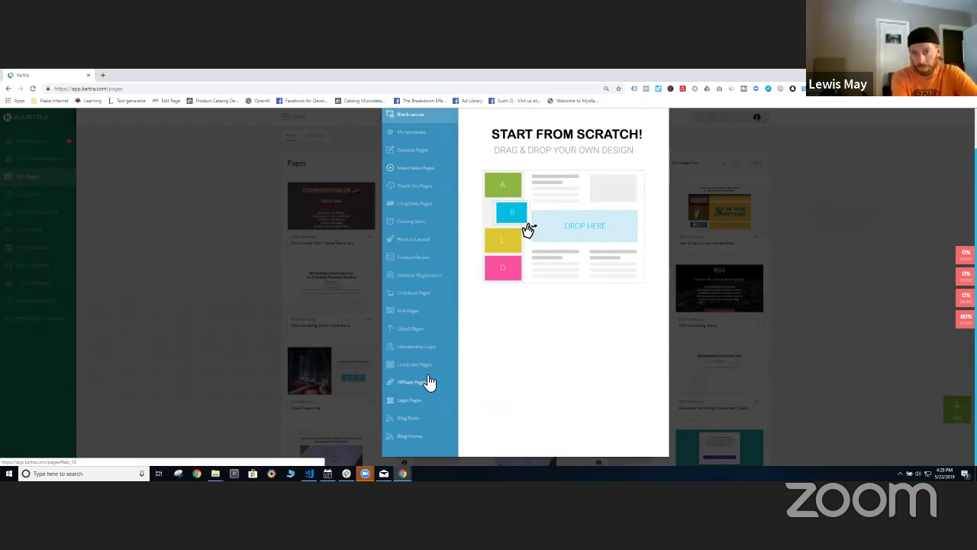
{"action": "left_click", "coordinate": [405, 437]}
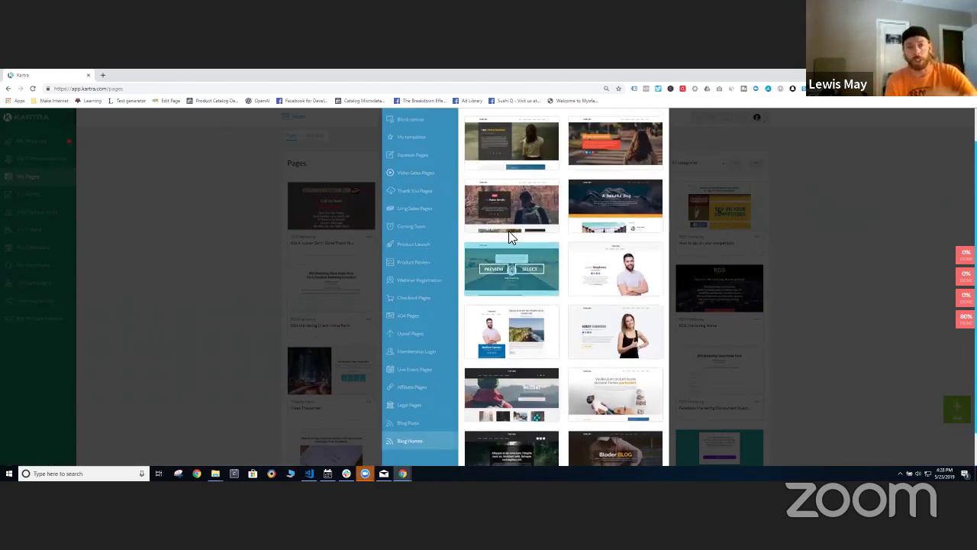
{"action": "scroll", "coordinate": [505, 199], "scroll_direction": "up", "scroll_amount": 1}
{"action": "left_click", "coordinate": [530, 184]}
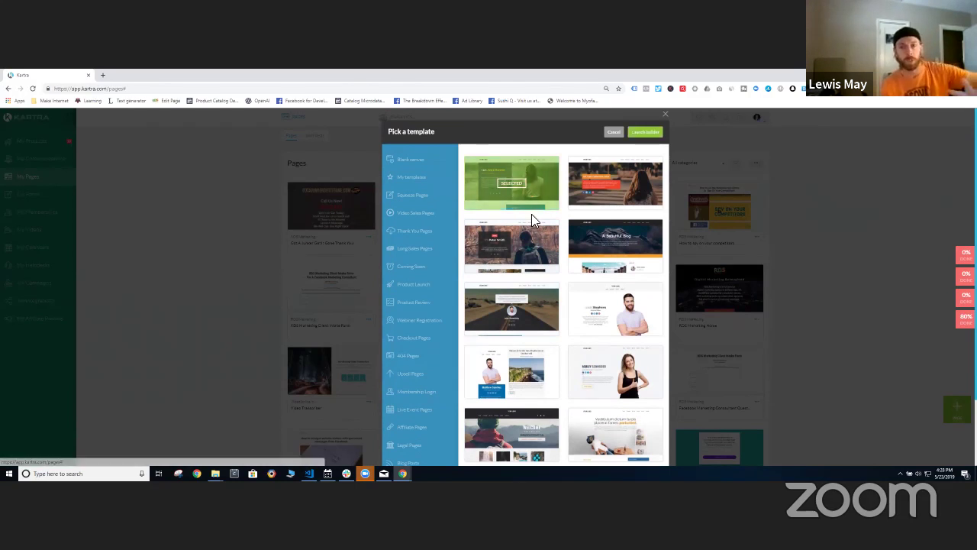
{"action": "scroll", "coordinate": [501, 279], "scroll_direction": "down", "scroll_amount": 2}
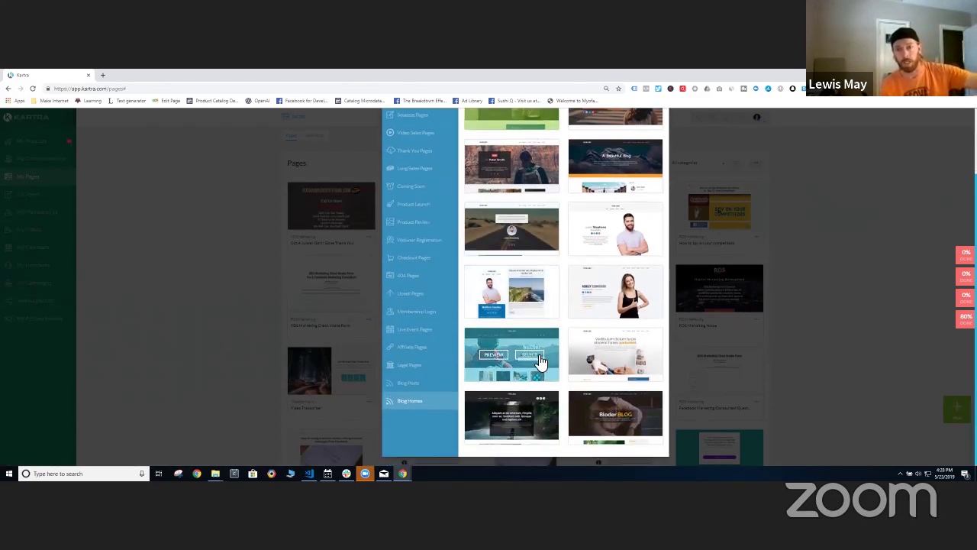
{"action": "left_click", "coordinate": [529, 360]}
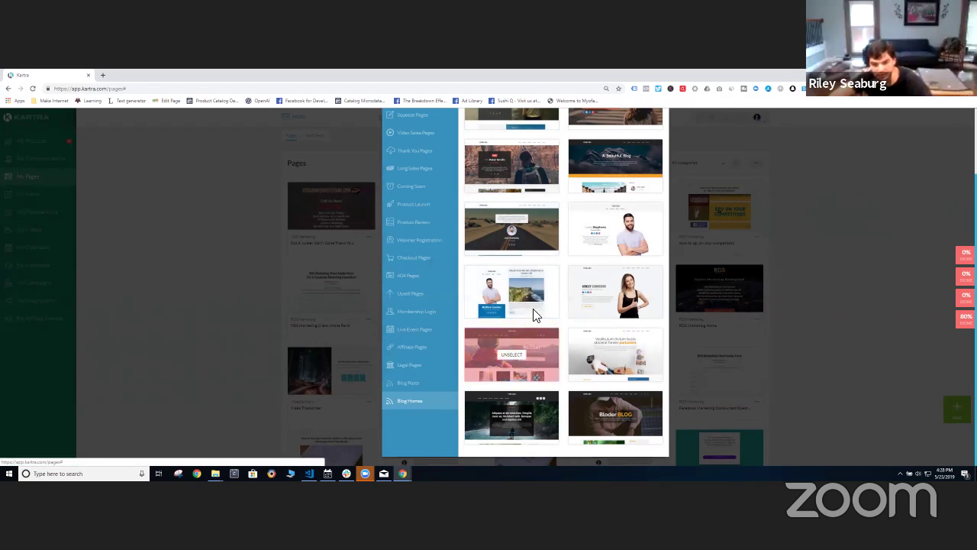
{"action": "scroll", "coordinate": [520, 328], "scroll_direction": "up", "scroll_amount": 3}
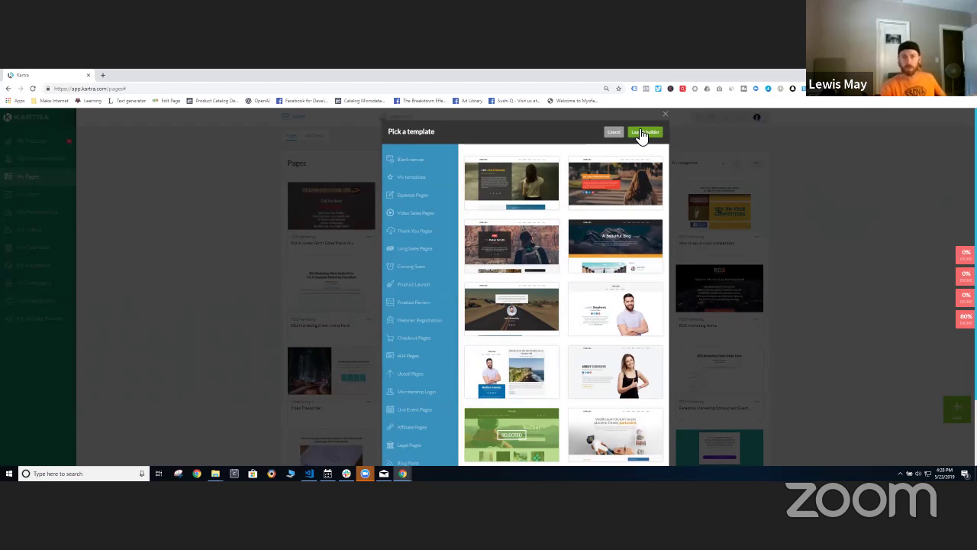
{"action": "left_click", "coordinate": [641, 134]}
Step: Name the new page Hammersport Marketing
{"action": "left_click", "coordinate": [506, 169]}
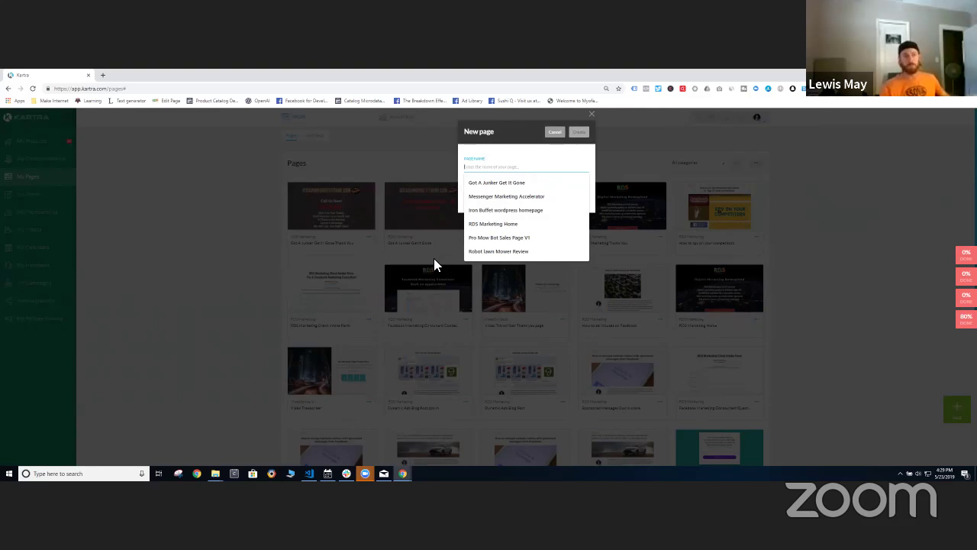
{"action": "type", "text": "Hamme"}
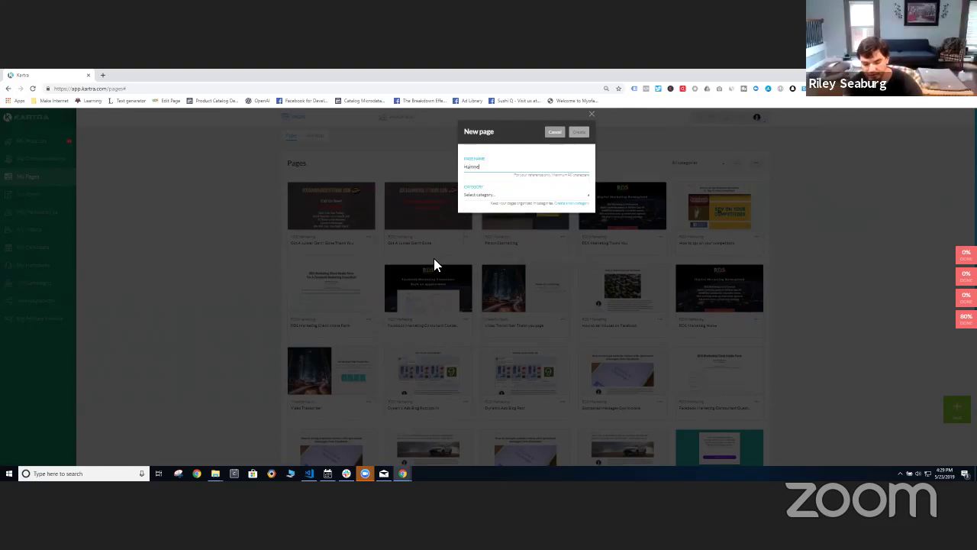
{"action": "type", "text": "rsport Mark"}
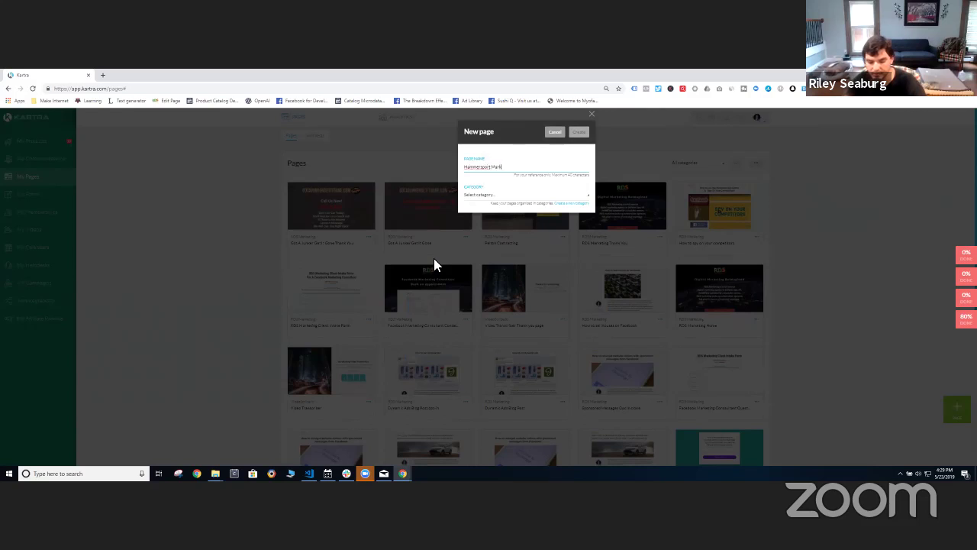
{"action": "type", "text": "eting"}
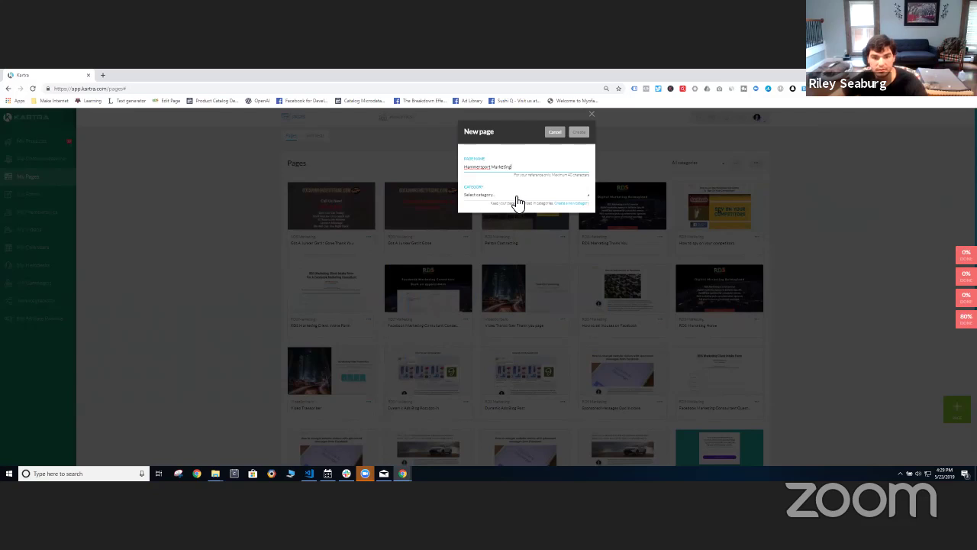
Step: Add a page category named Hammersport Marketing and return to the new page's settings
{"action": "left_click", "coordinate": [582, 205]}
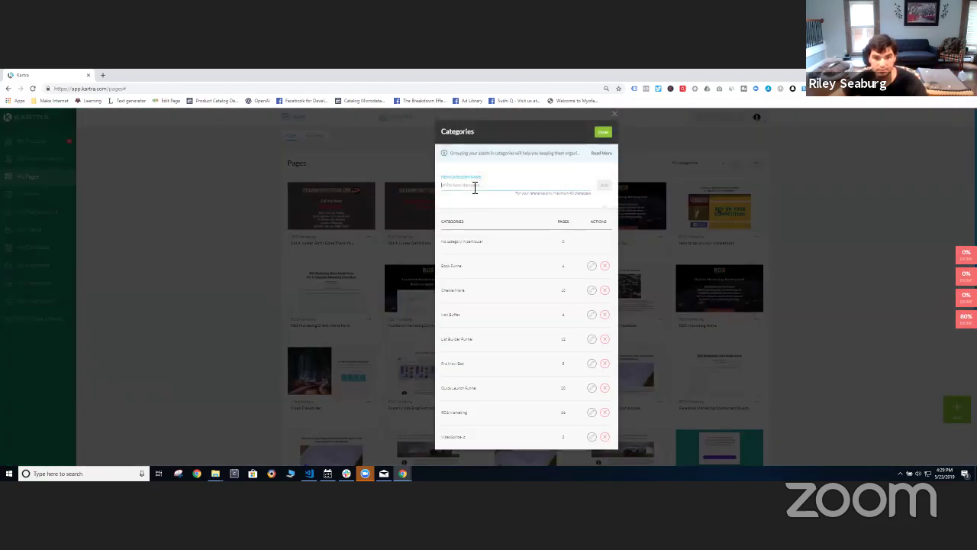
{"action": "type", "text": "Hammersport Marketing"}
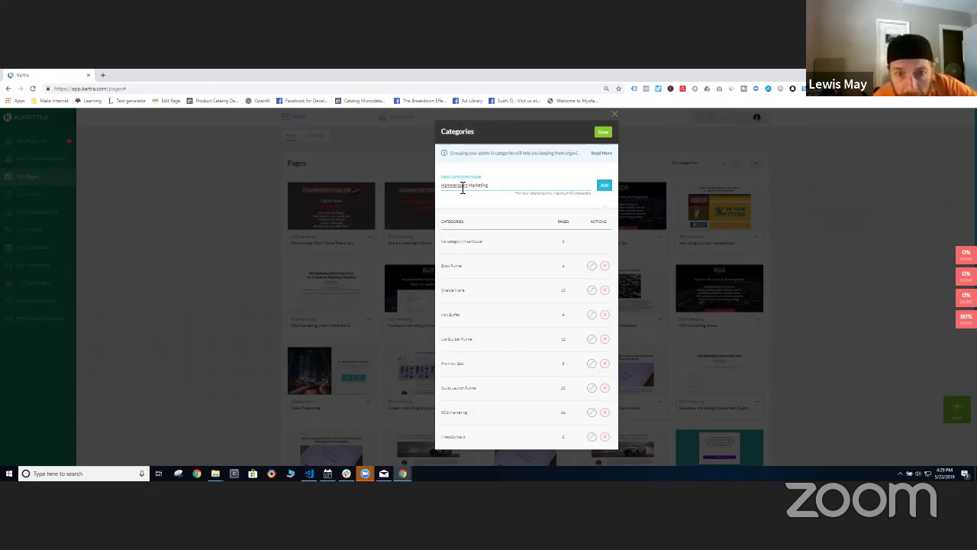
{"action": "left_click", "coordinate": [600, 187]}
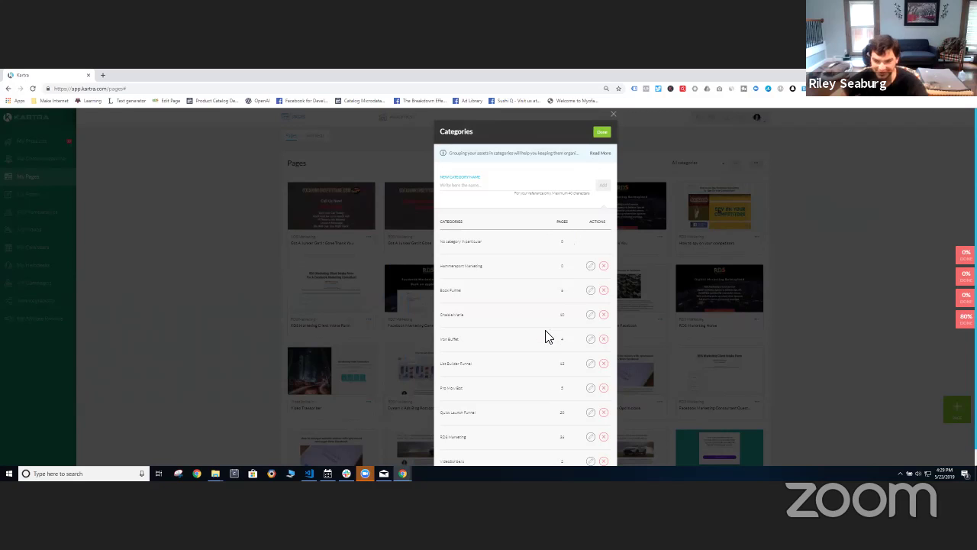
{"action": "left_click", "coordinate": [592, 267]}
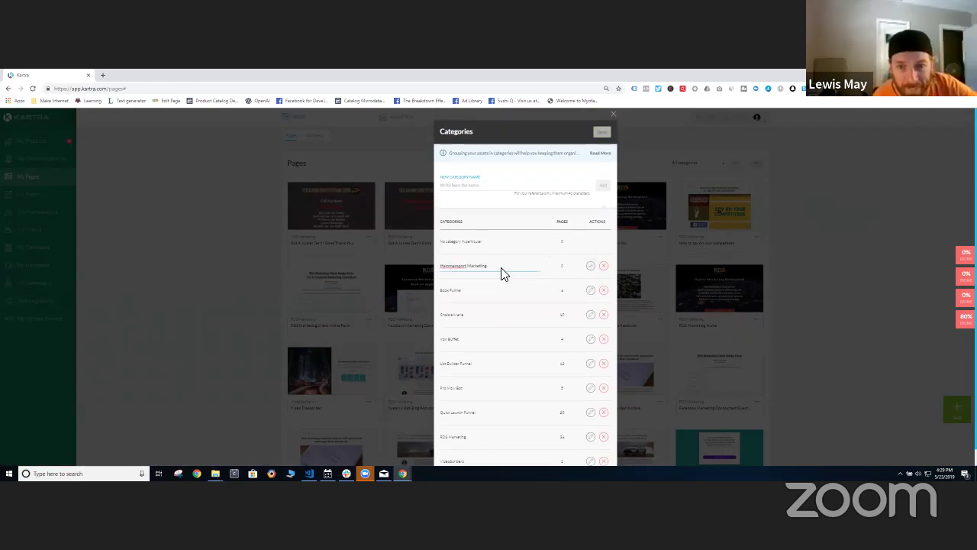
{"action": "left_click", "coordinate": [591, 266]}
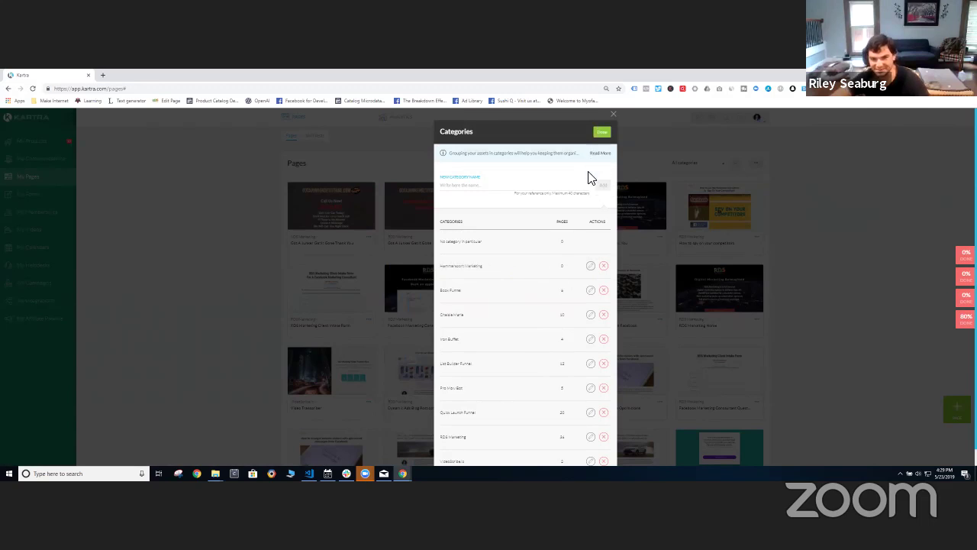
{"action": "left_click", "coordinate": [603, 134]}
{"action": "left_click", "coordinate": [599, 232]}
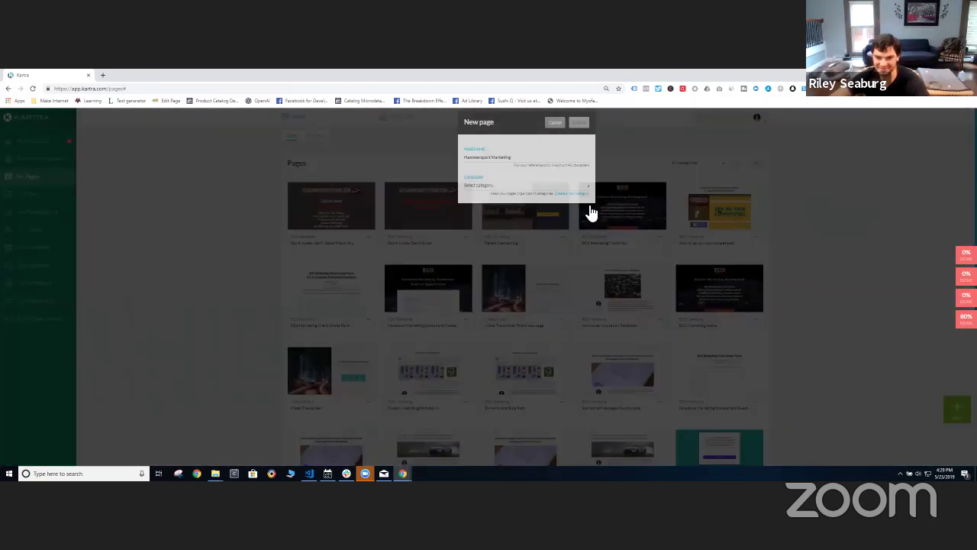
Step: Assign the page to the Hammersport Marketing category and create it
{"action": "left_click", "coordinate": [586, 197]}
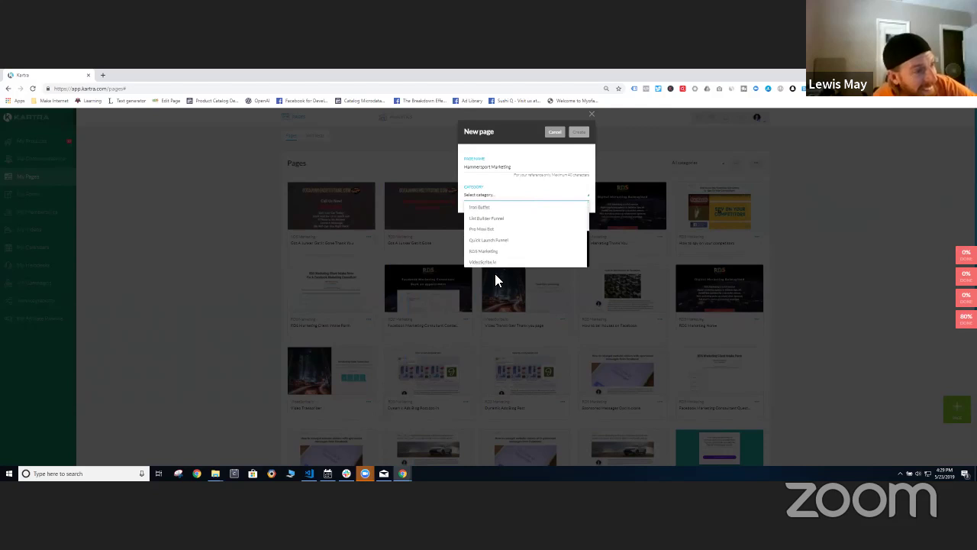
{"action": "left_click", "coordinate": [499, 219]}
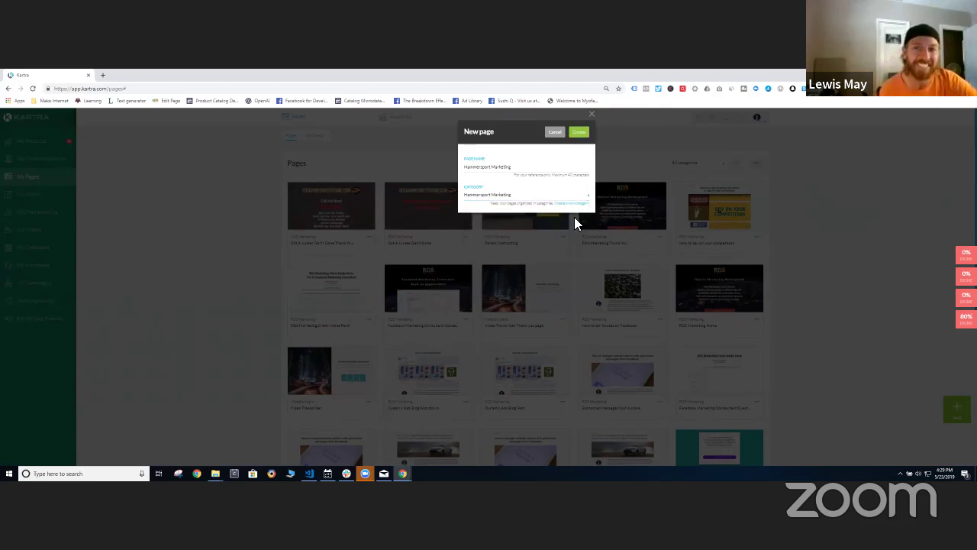
{"action": "left_click", "coordinate": [579, 136]}
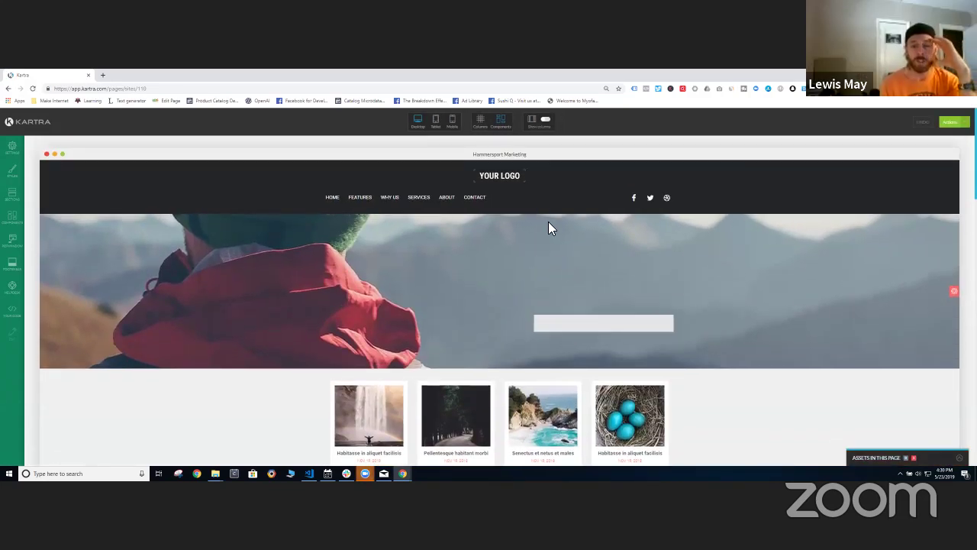
Step: Look over the Hammersport Marketing page, start publishing it live and get its direct page link
{"action": "scroll", "coordinate": [503, 312], "scroll_direction": "down", "scroll_amount": 2}
{"action": "scroll", "coordinate": [502, 311], "scroll_direction": "down", "scroll_amount": 5}
{"action": "scroll", "coordinate": [494, 283], "scroll_direction": "up", "scroll_amount": 7}
{"action": "scroll", "coordinate": [494, 284], "scroll_direction": "up", "scroll_amount": 1}
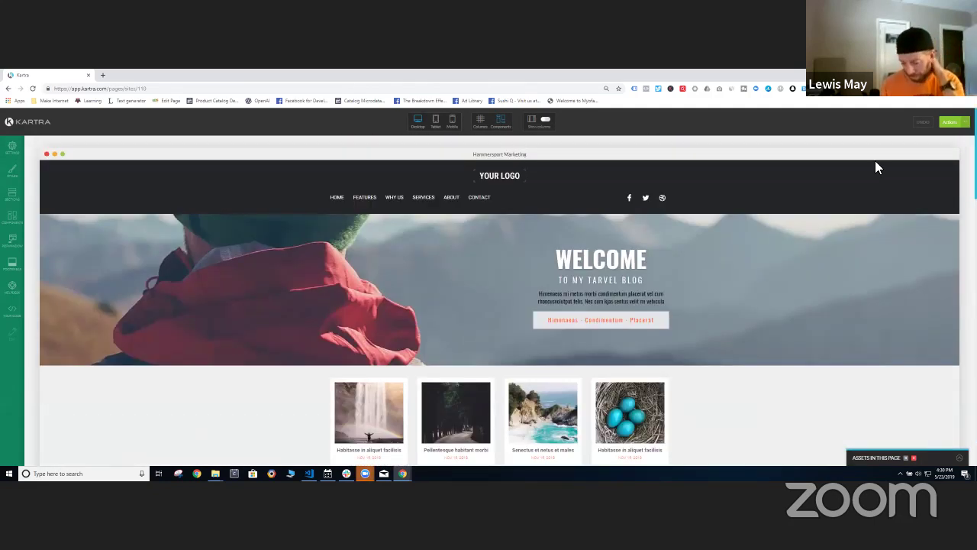
{"action": "left_click", "coordinate": [952, 121]}
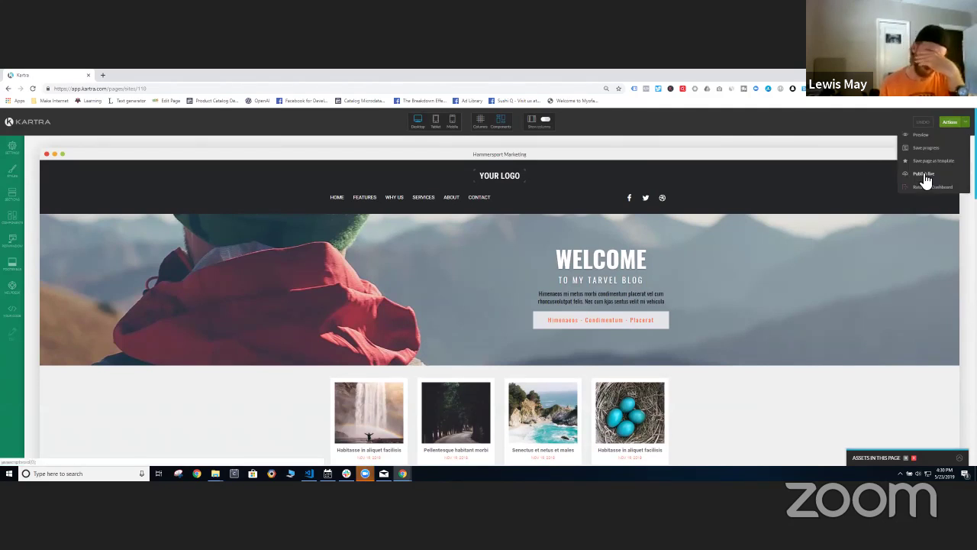
{"action": "left_click", "coordinate": [917, 188]}
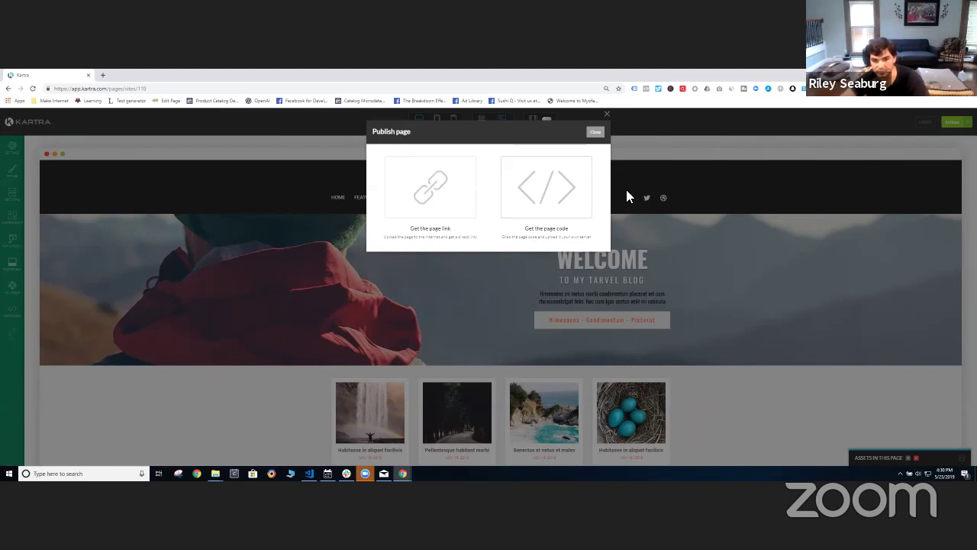
{"action": "left_click", "coordinate": [443, 203]}
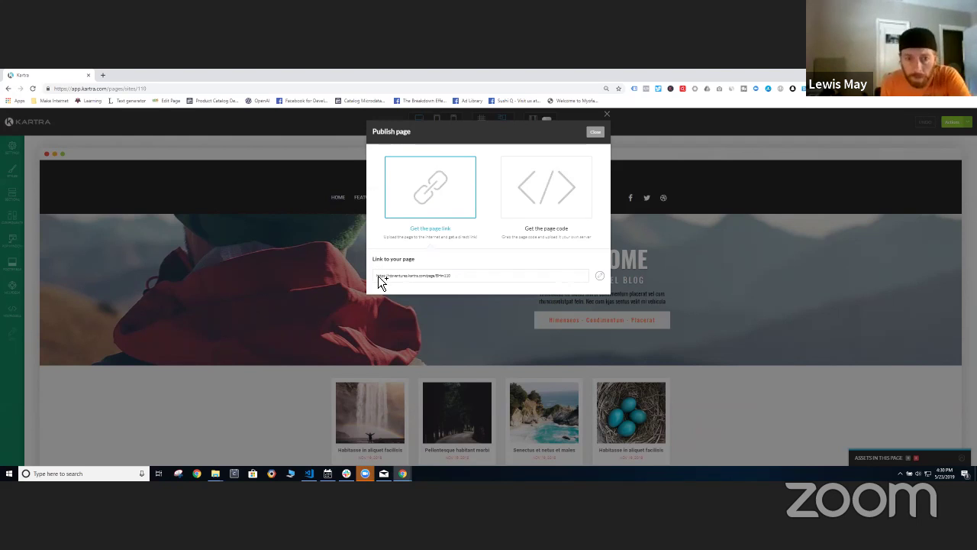
Step: Try the last custom domain in the list for the page link and select the link's ending for editing
{"action": "left_click", "coordinate": [597, 277]}
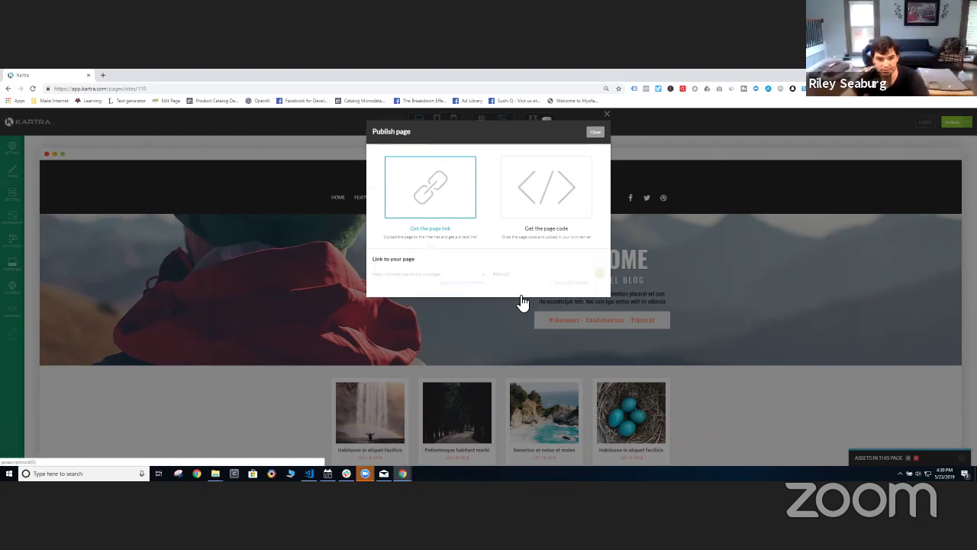
{"action": "left_click", "coordinate": [444, 280]}
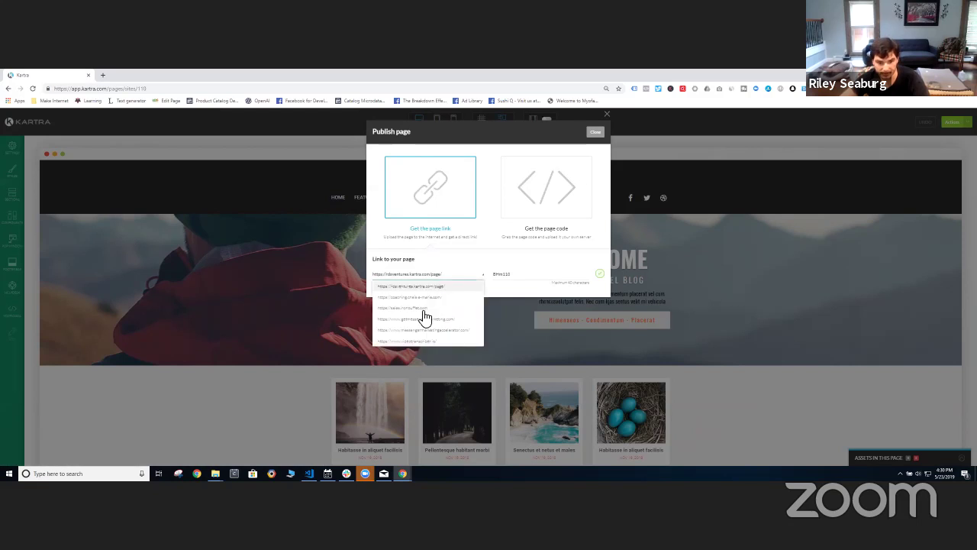
{"action": "left_click", "coordinate": [419, 341]}
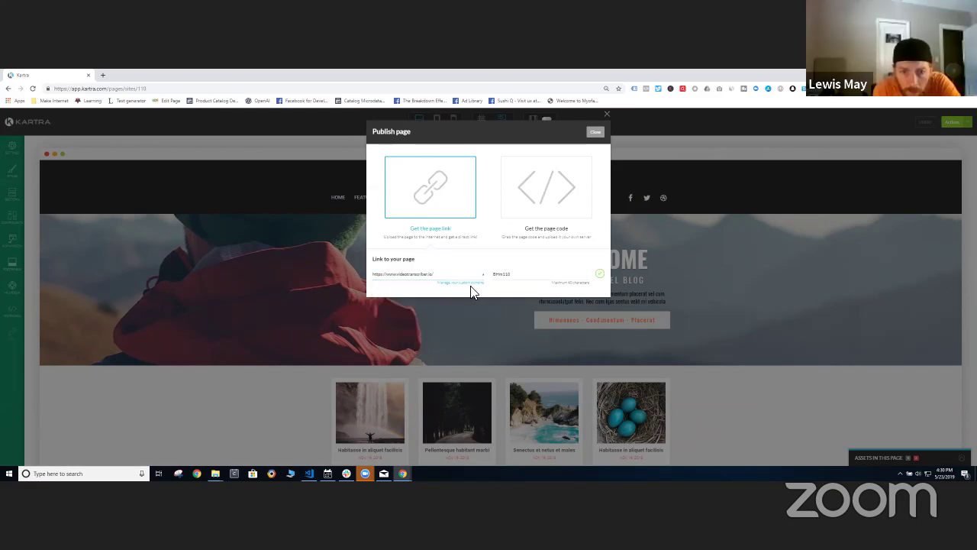
{"action": "double_click", "coordinate": [515, 274]}
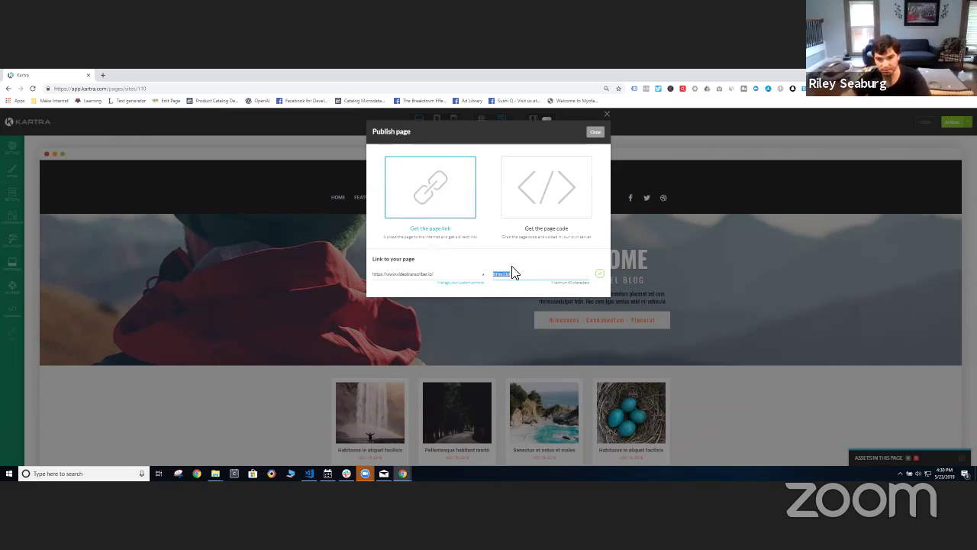
{"action": "left_click", "coordinate": [398, 277]}
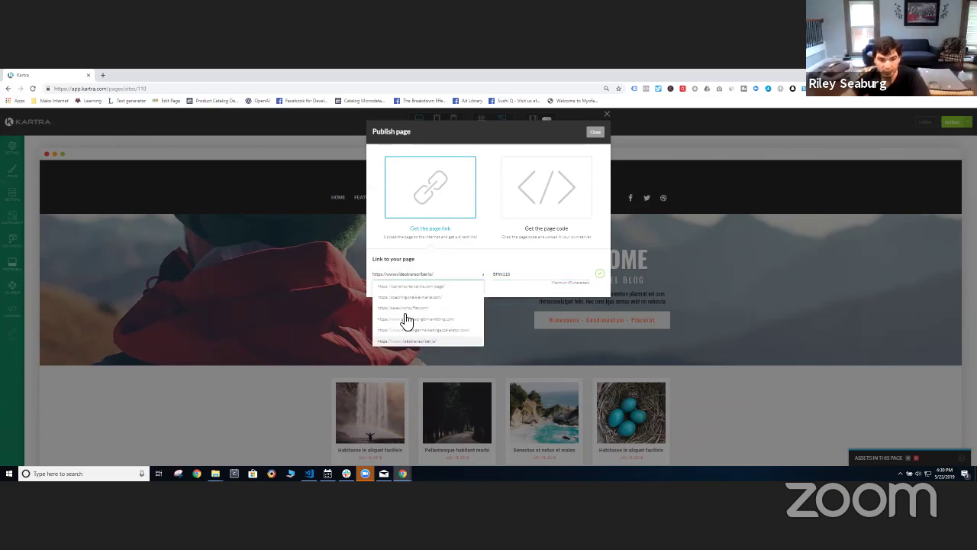
Step: Switch to getting the page code and copy the page's embed script
{"action": "left_click", "coordinate": [560, 215]}
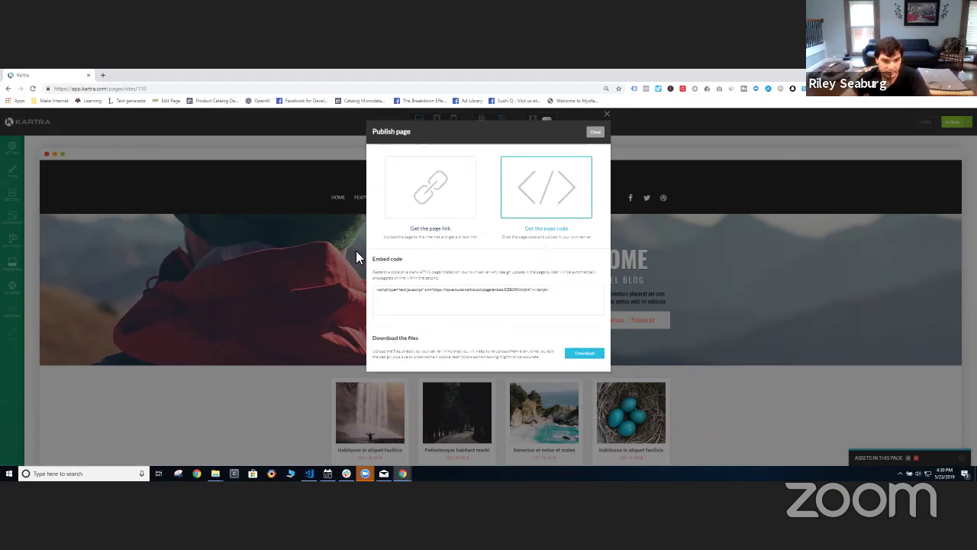
{"action": "left_click_drag", "start_coordinate": [554, 289], "coordinate": [375, 293]}
{"action": "right_click", "coordinate": [393, 291]}
{"action": "left_click", "coordinate": [417, 296]}
{"action": "left_click", "coordinate": [771, 356]}
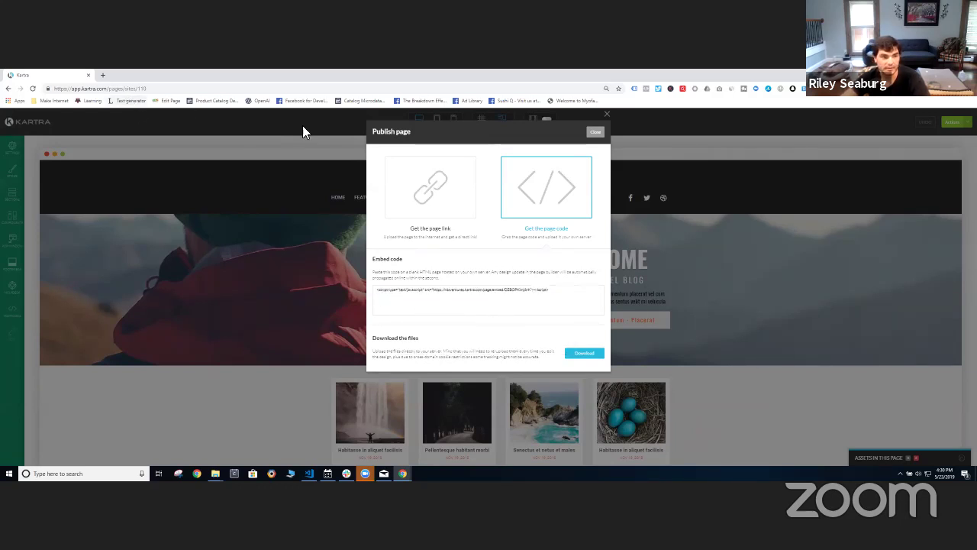
Step: Open the Plesk panel at veteranhosting.us:8443 in a new browser tab and log in with the saved credentials
{"action": "left_click", "coordinate": [102, 75]}
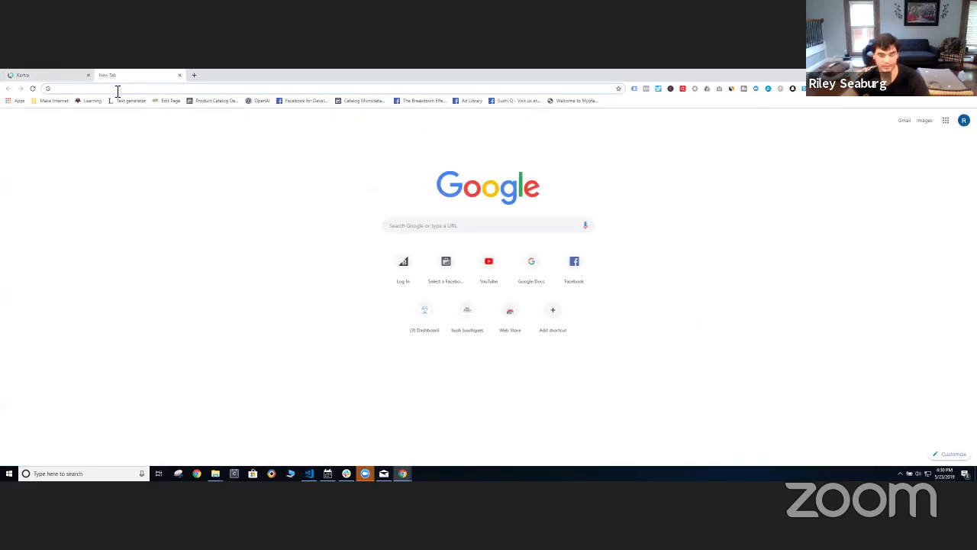
{"action": "type", "text": "veteranhosting.us"}
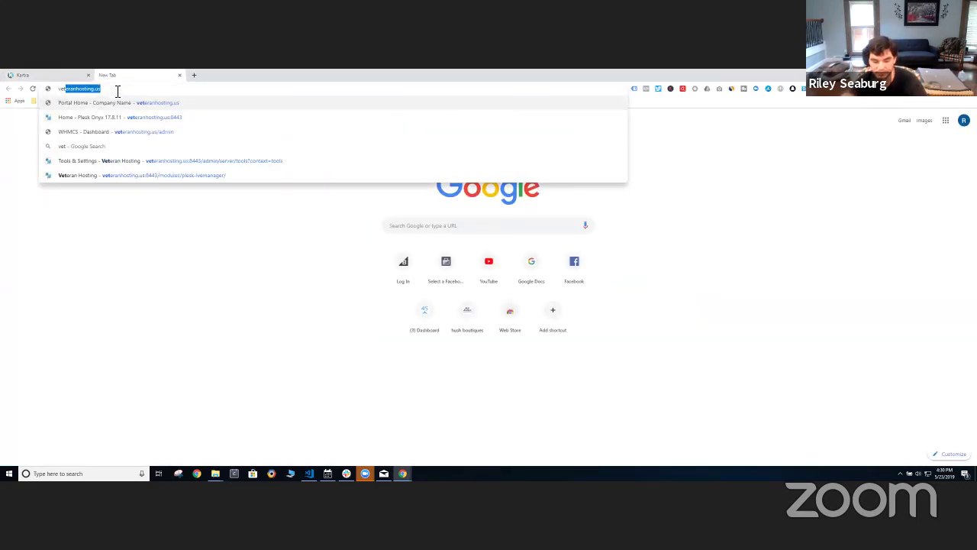
{"action": "key", "text": "Down"}
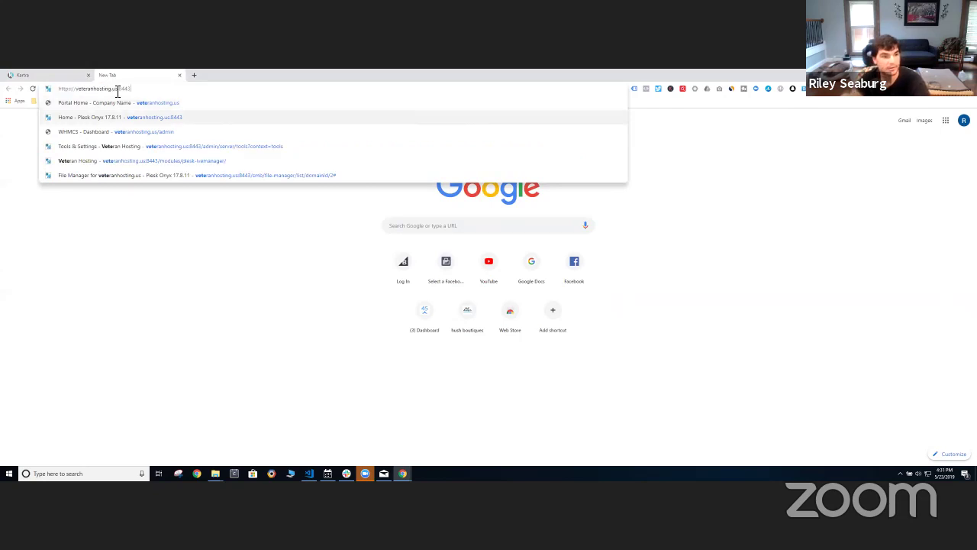
{"action": "key", "text": "Return"}
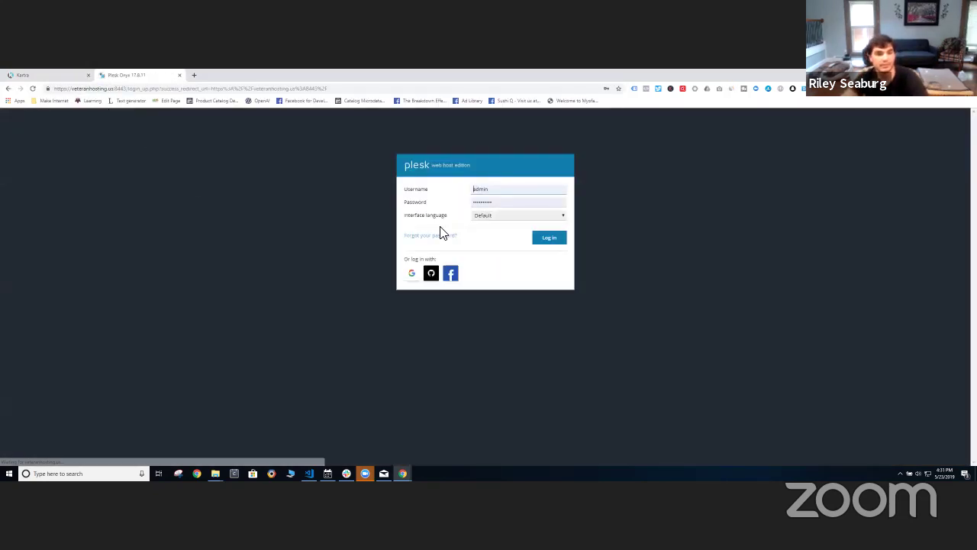
{"action": "left_click", "coordinate": [548, 239]}
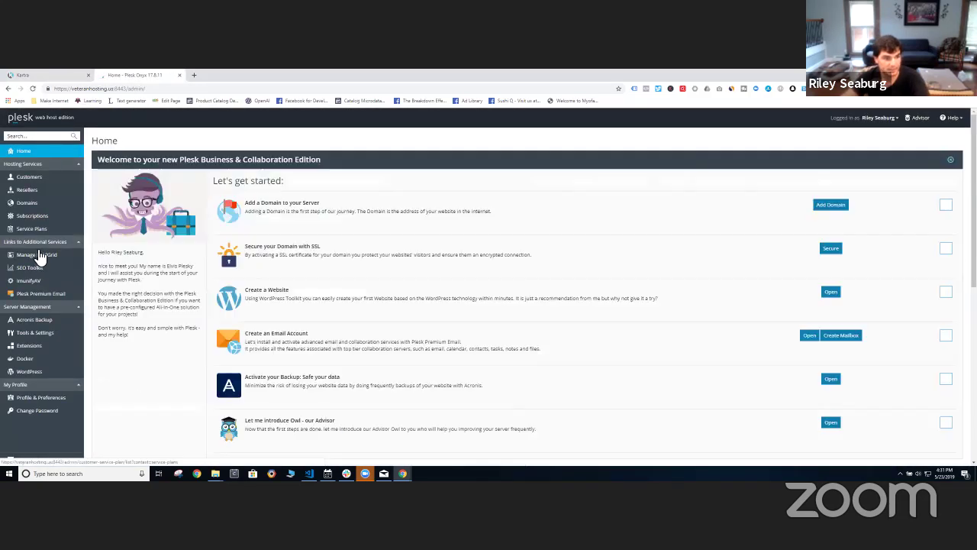
Step: Create a directory named demo inside httpdocs in the File Manager of the hammersportmarketing.com domain
{"action": "left_click", "coordinate": [27, 202]}
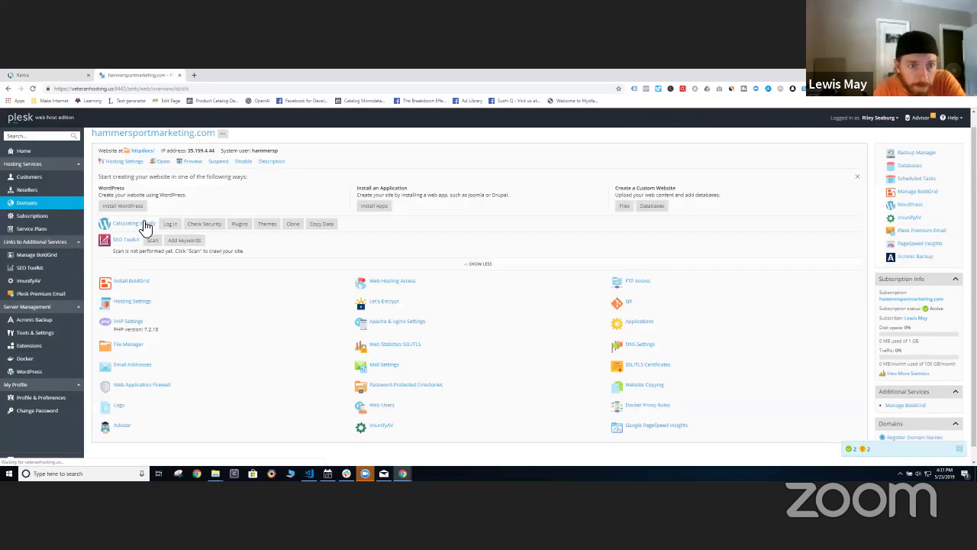
{"action": "left_click", "coordinate": [130, 343]}
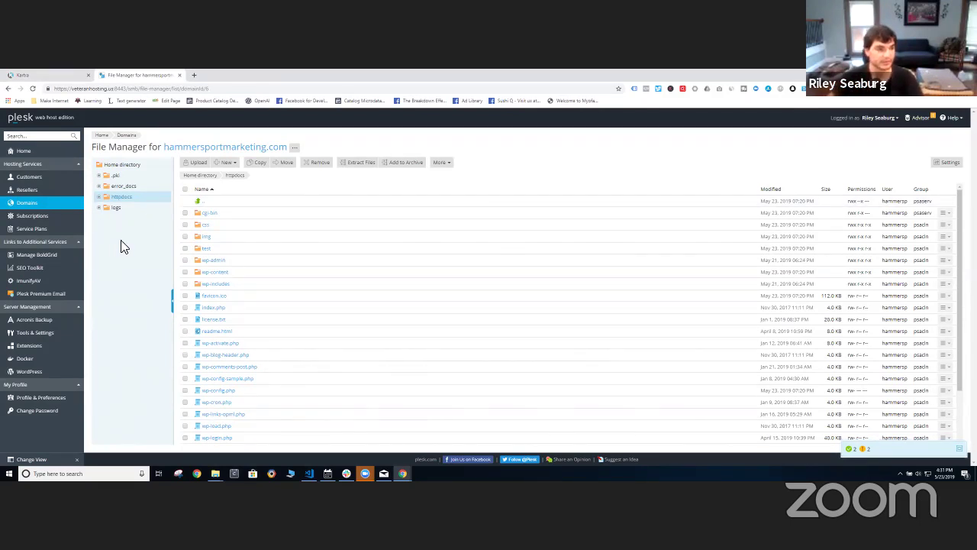
{"action": "left_click", "coordinate": [228, 163]}
{"action": "left_click", "coordinate": [233, 187]}
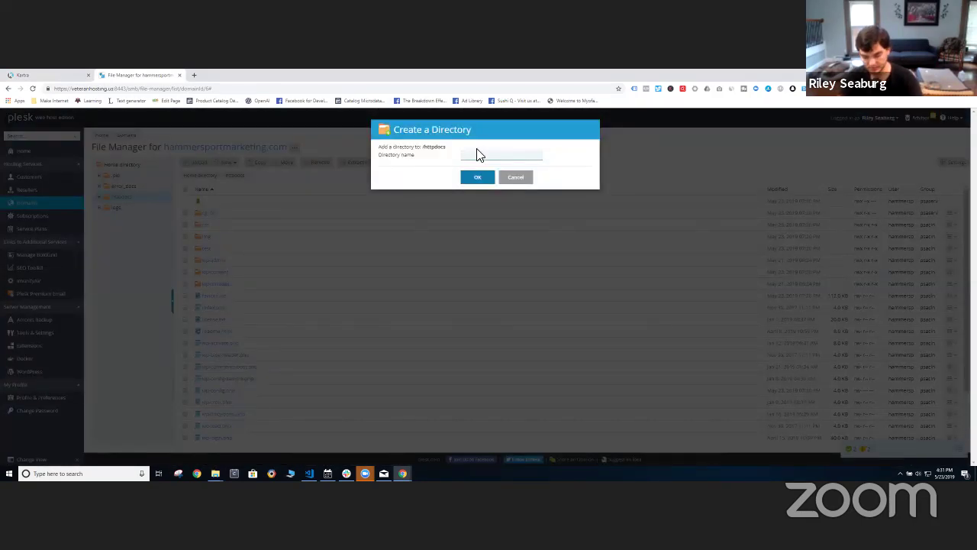
{"action": "left_click", "coordinate": [477, 155]}
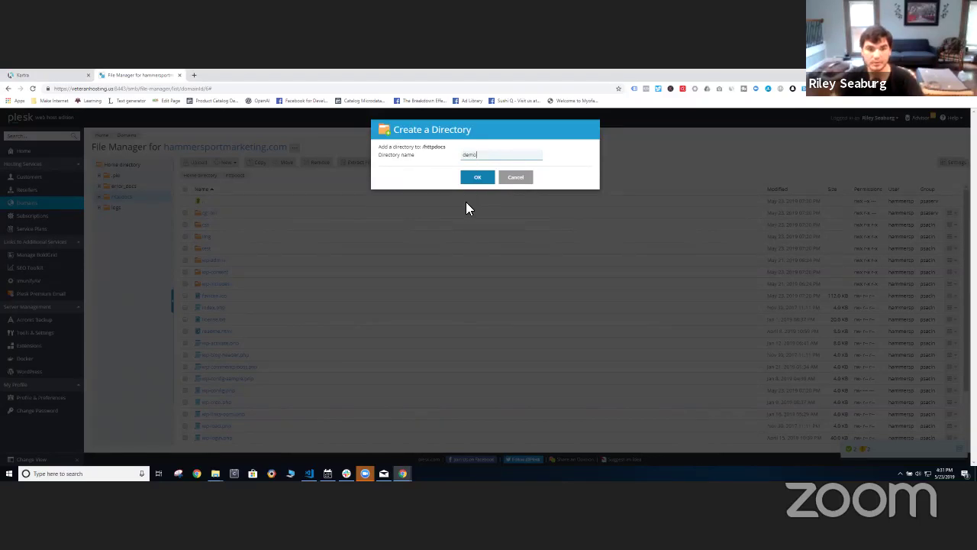
{"action": "left_click", "coordinate": [478, 179]}
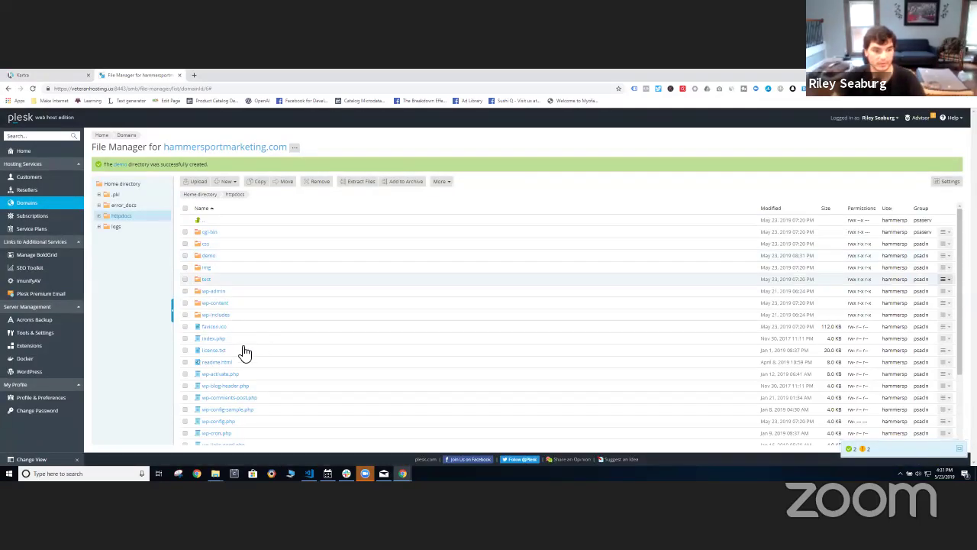
Step: Upload the file gotajunkergetitgone_home.html into the demo directory
{"action": "left_click", "coordinate": [208, 257]}
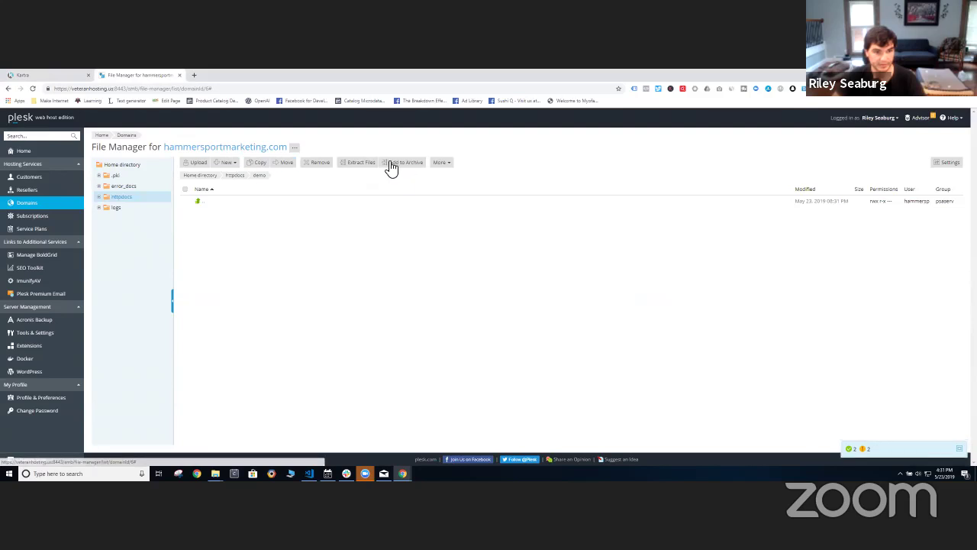
{"action": "left_click", "coordinate": [197, 162]}
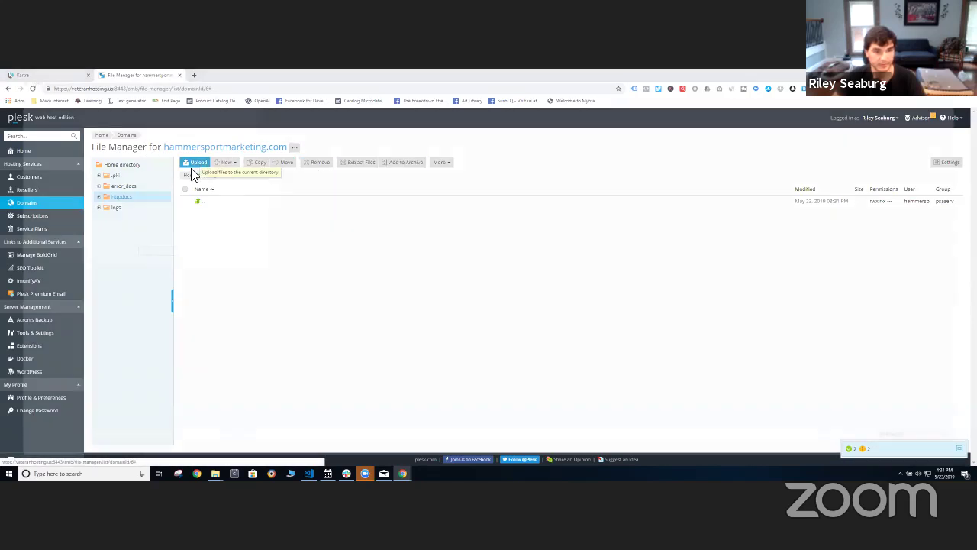
{"action": "double_click", "coordinate": [835, 313]}
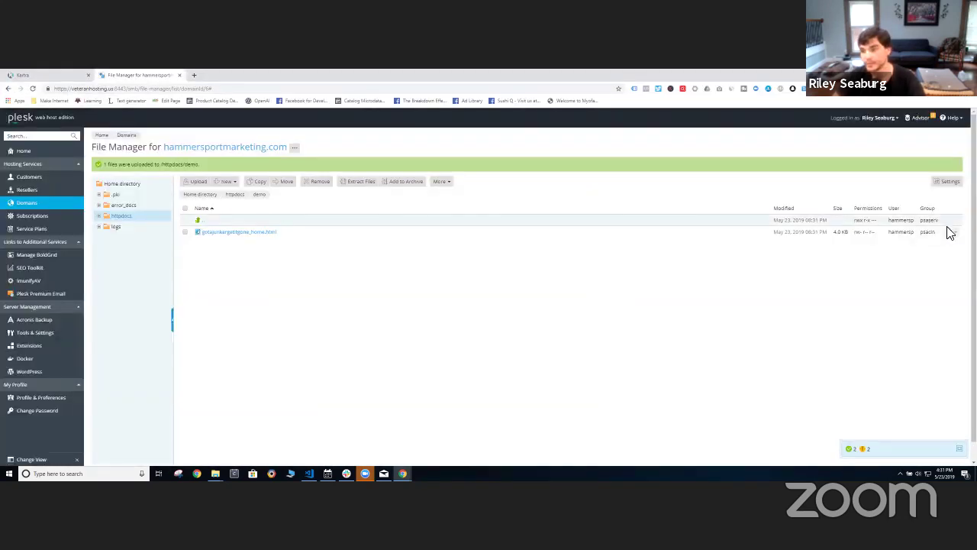
{"action": "left_click", "coordinate": [951, 232]}
{"action": "left_click", "coordinate": [925, 330]}
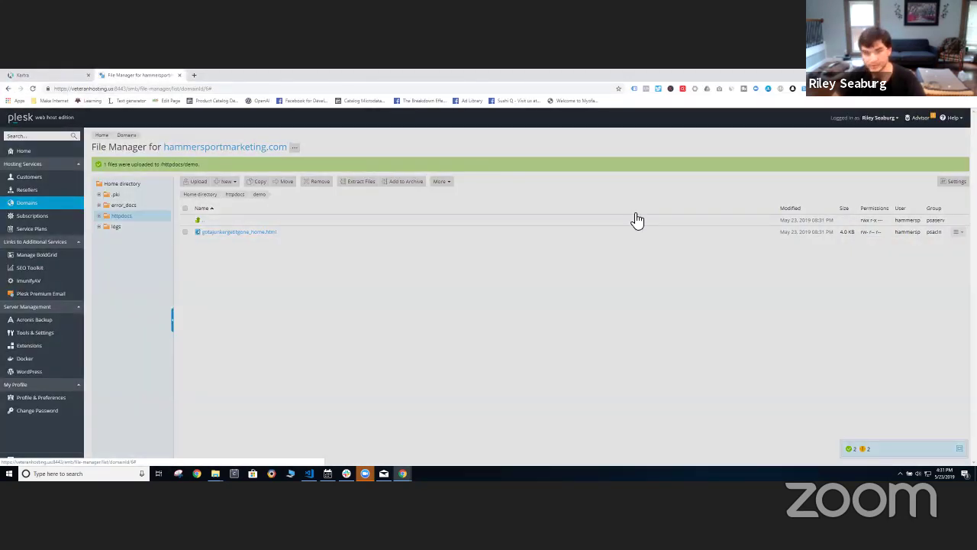
{"action": "left_click_drag", "start_coordinate": [528, 155], "coordinate": [355, 152]}
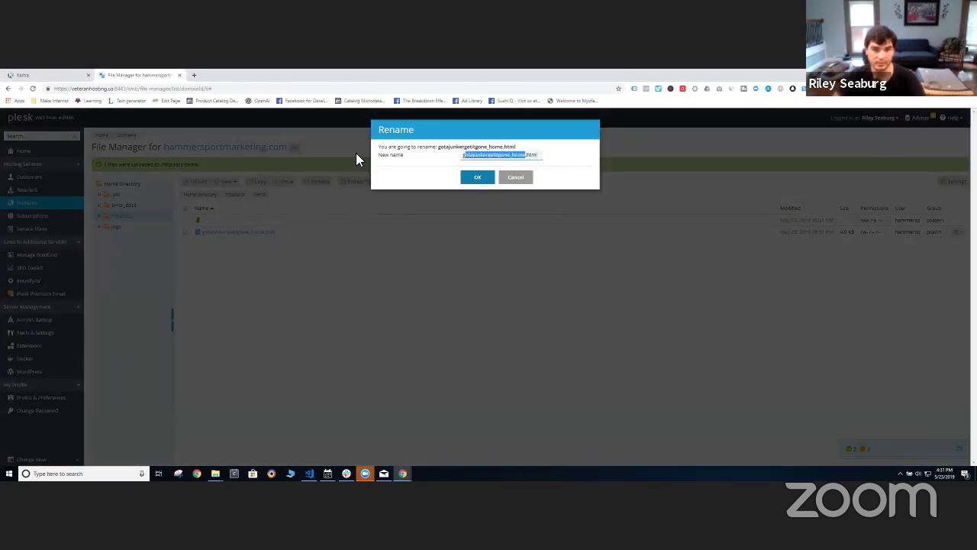
{"action": "key", "text": "Escape"}
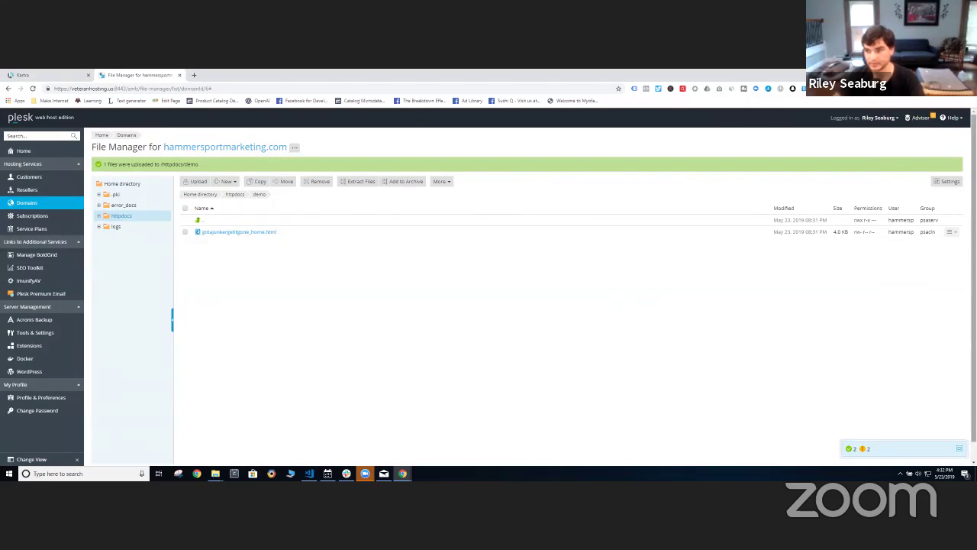
Step: Rename the uploaded HTML file in the demo directory as index.html
{"action": "left_click", "coordinate": [951, 231]}
{"action": "left_click", "coordinate": [928, 322]}
{"action": "type", "text": "index"}
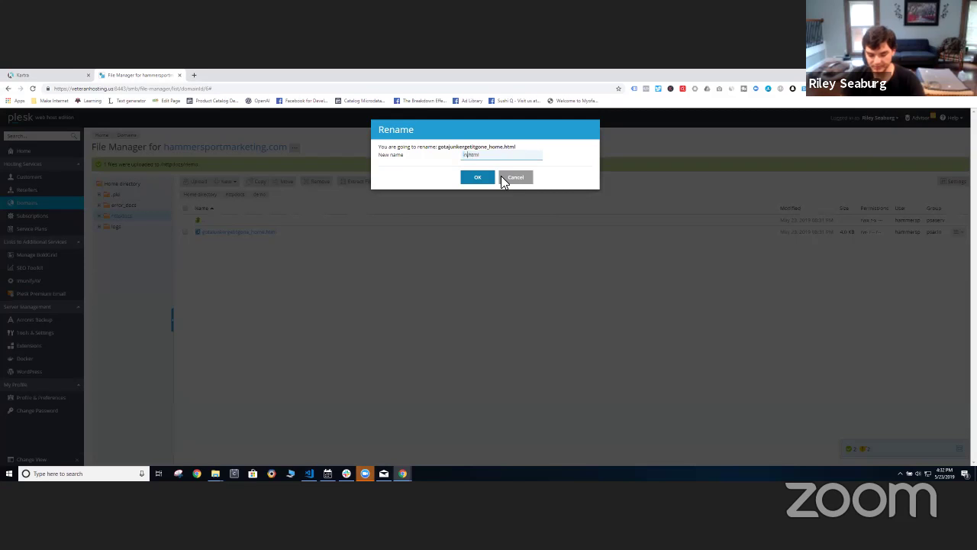
{"action": "type", "text": "x"}
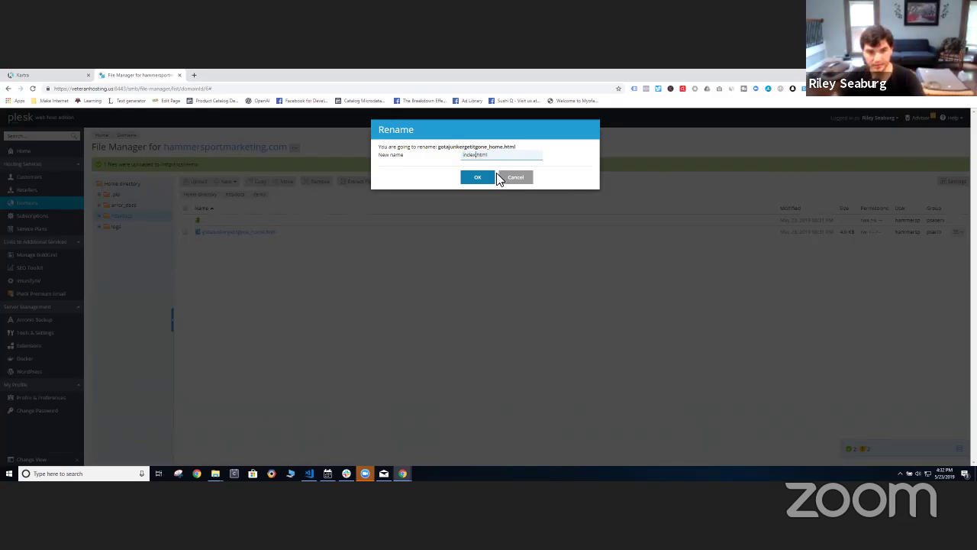
{"action": "left_click", "coordinate": [465, 178]}
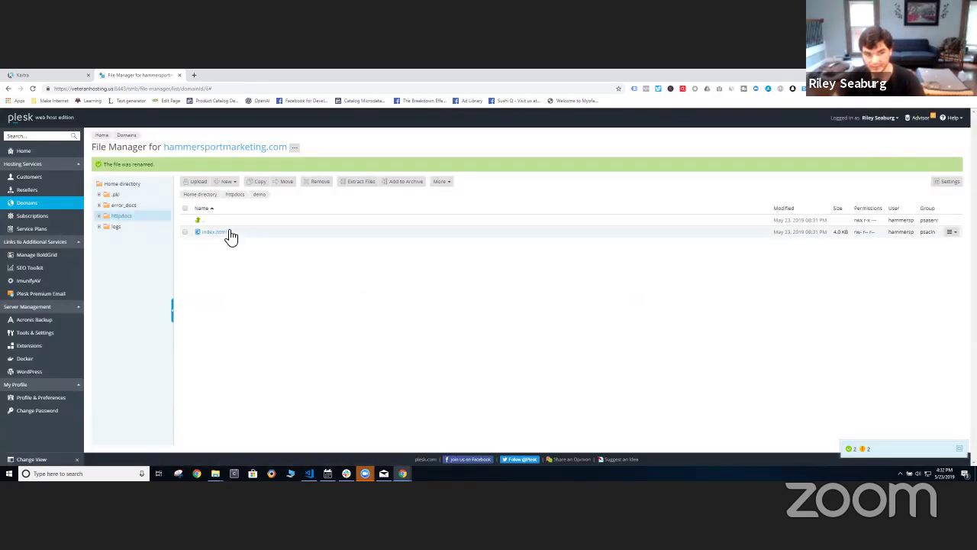
Step: Open the demo directory's index.html in the code editor and examine its doctype and opening html tag
{"action": "left_click", "coordinate": [224, 239]}
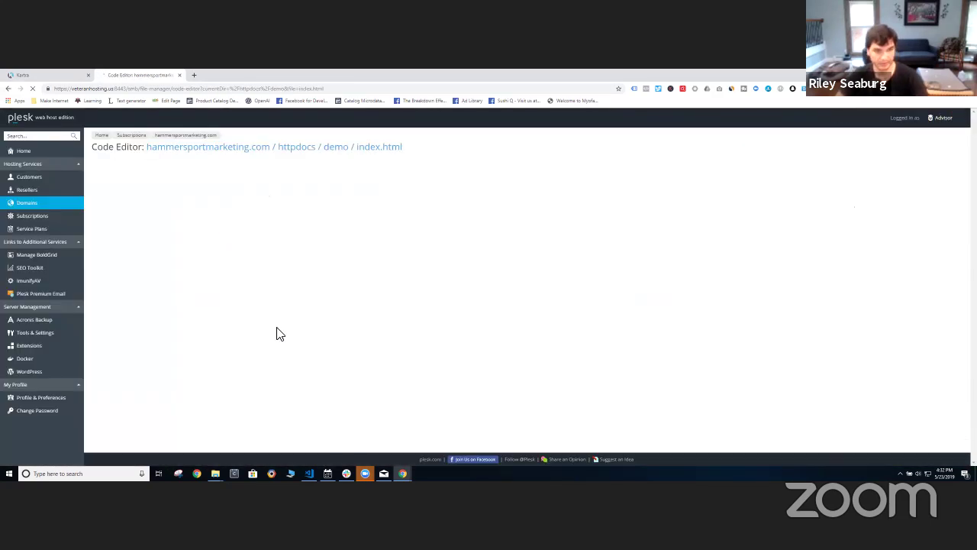
{"action": "left_click_drag", "start_coordinate": [210, 267], "coordinate": [76, 130]}
{"action": "left_click", "coordinate": [236, 283]}
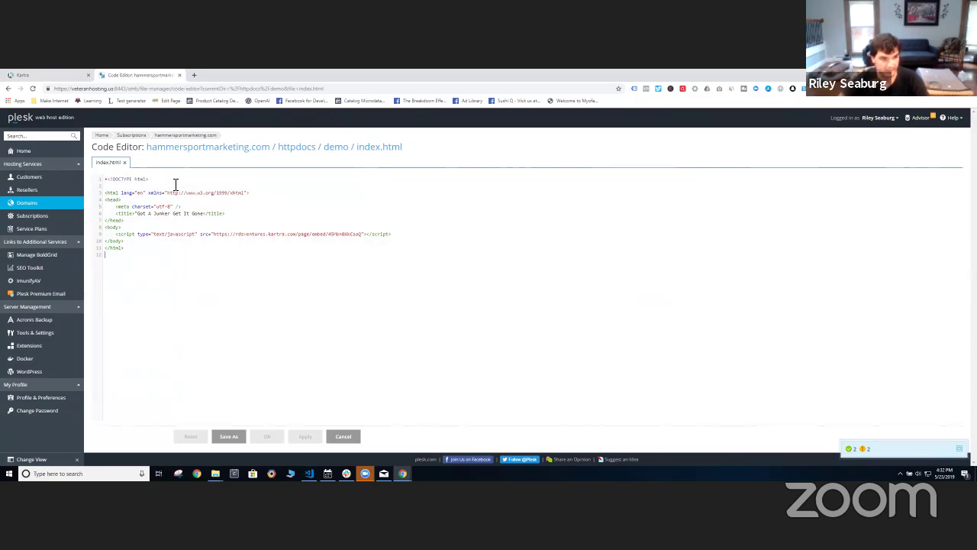
{"action": "triple_click", "coordinate": [138, 181]}
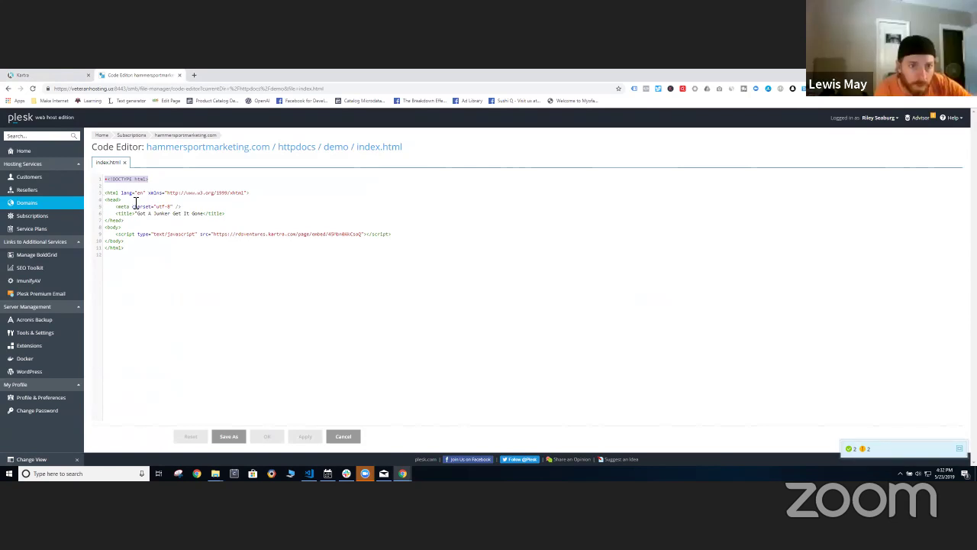
{"action": "left_click_drag", "start_coordinate": [247, 193], "coordinate": [107, 196]}
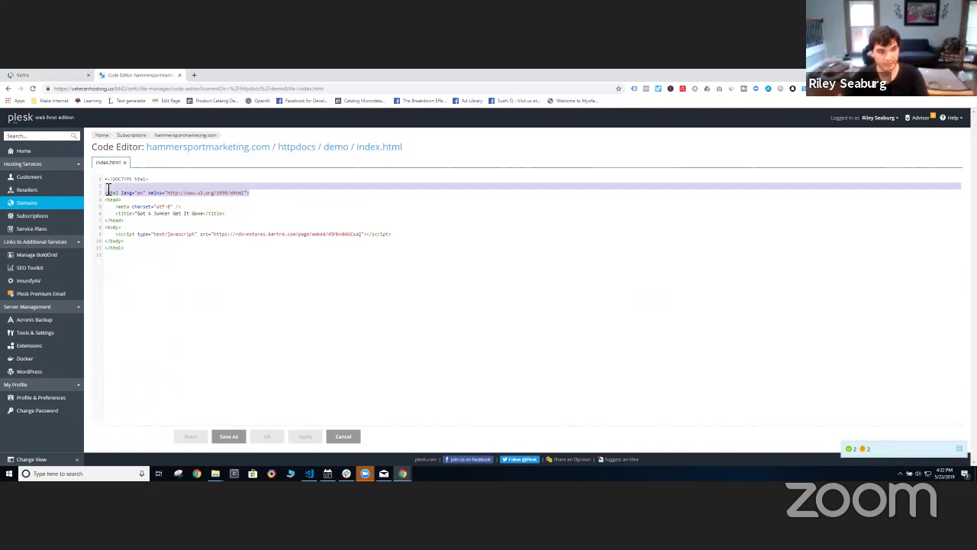
{"action": "left_click", "coordinate": [296, 200]}
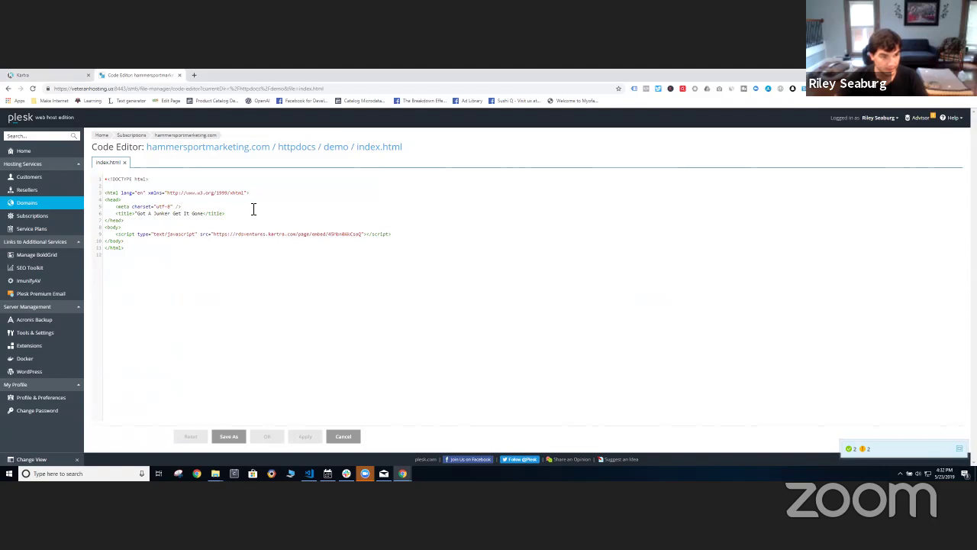
Step: Examine the opening html and head tags and the closing html tag in the demo directory's index.html
{"action": "left_click_drag", "start_coordinate": [105, 194], "coordinate": [111, 201]}
{"action": "left_click", "coordinate": [123, 196]}
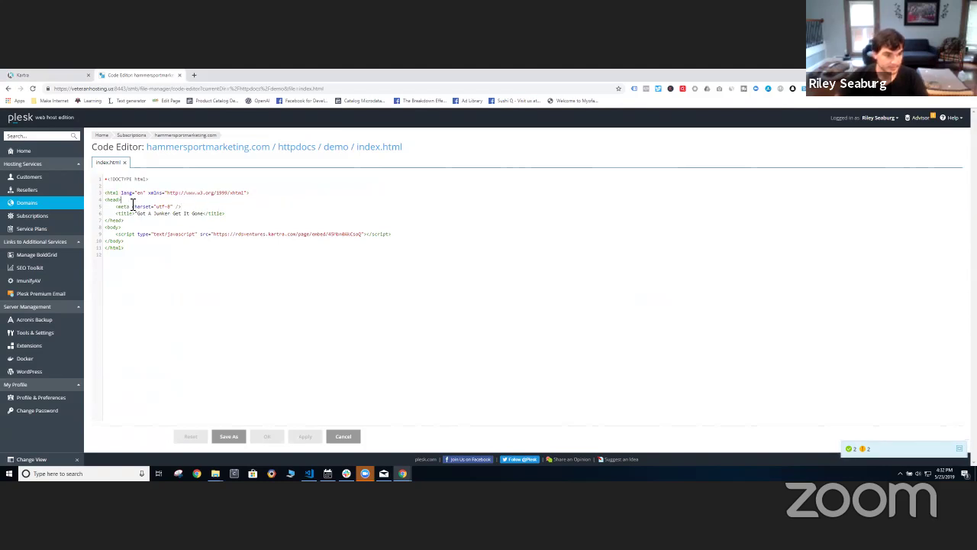
{"action": "left_click_drag", "start_coordinate": [104, 196], "coordinate": [110, 213]}
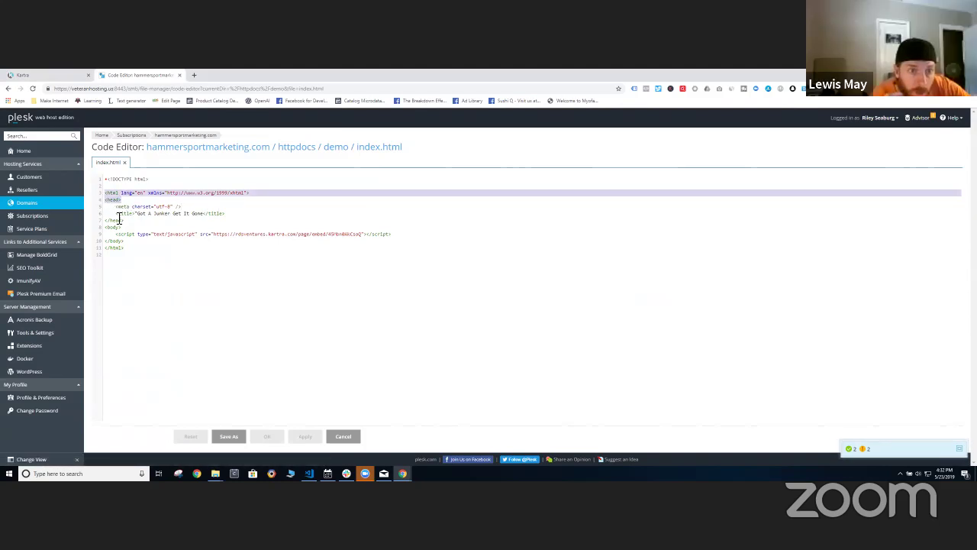
{"action": "mouse_move", "coordinate": [127, 255]}
{"action": "left_mouse_down"}
{"action": "mouse_move", "coordinate": [98, 252]}
{"action": "mouse_move", "coordinate": [109, 248]}
{"action": "left_mouse_up"}
{"action": "left_click", "coordinate": [215, 261]}
{"action": "left_click_drag", "start_coordinate": [110, 206], "coordinate": [102, 208]}
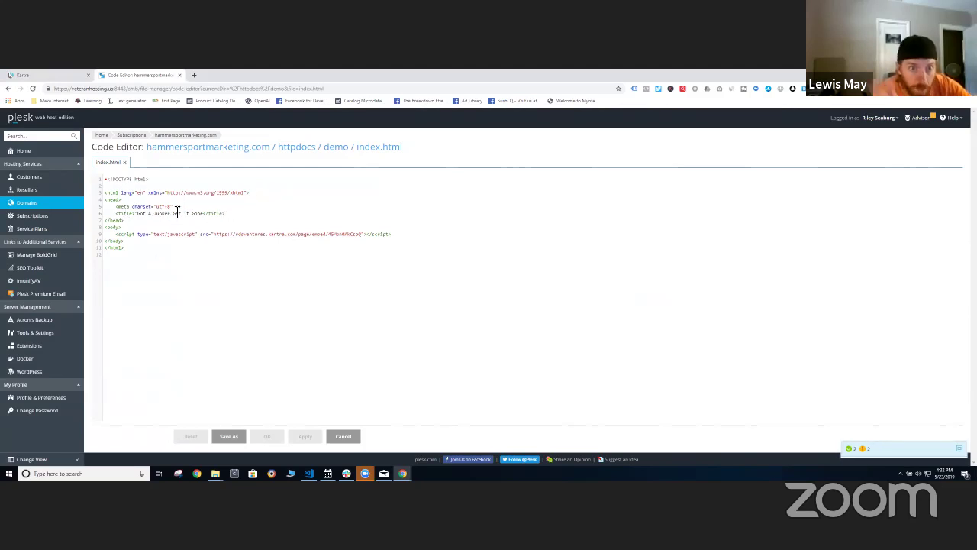
Step: Change the title text in the head of index.html to HammerSport Marketing
{"action": "left_click_drag", "start_coordinate": [204, 215], "coordinate": [136, 219]}
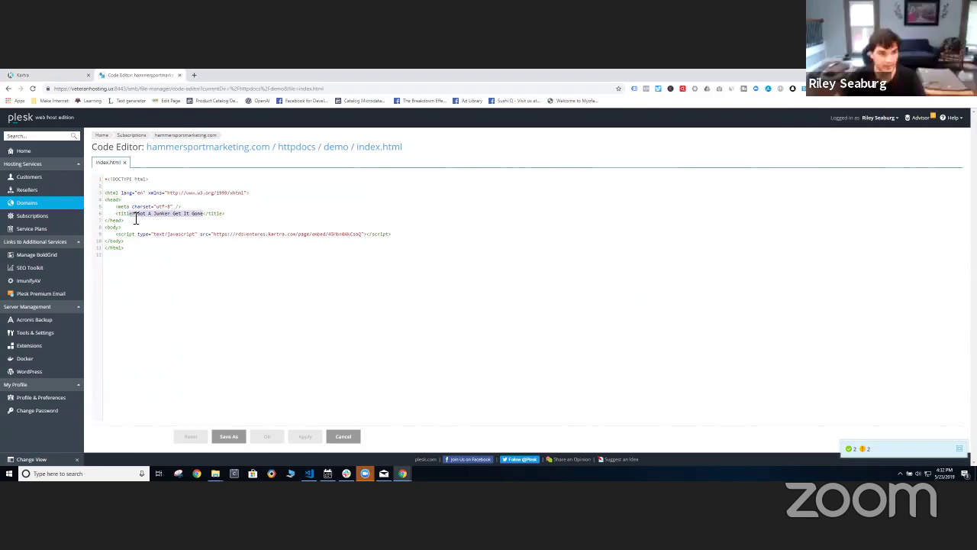
{"action": "key", "text": "BackSpace"}
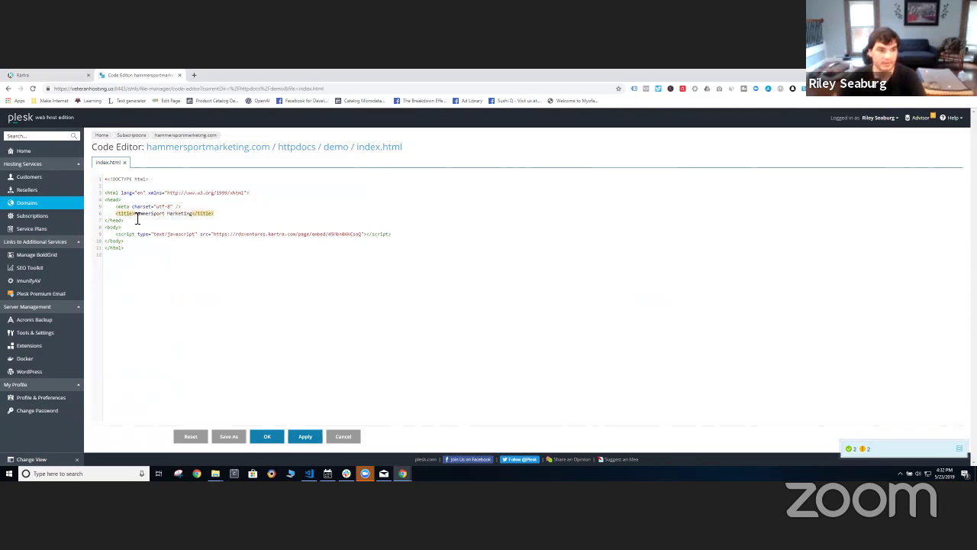
{"action": "left_click", "coordinate": [231, 282]}
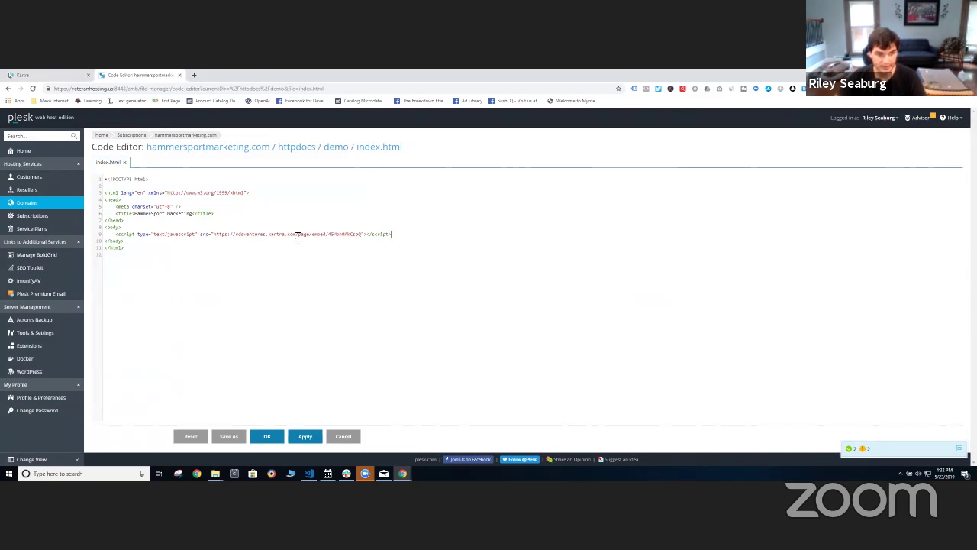
Step: Replace the script line in the body of index.html with the Hammersport Marketing page's Kartra embed script and save the file
{"action": "left_click", "coordinate": [119, 234], "text": "shift"}
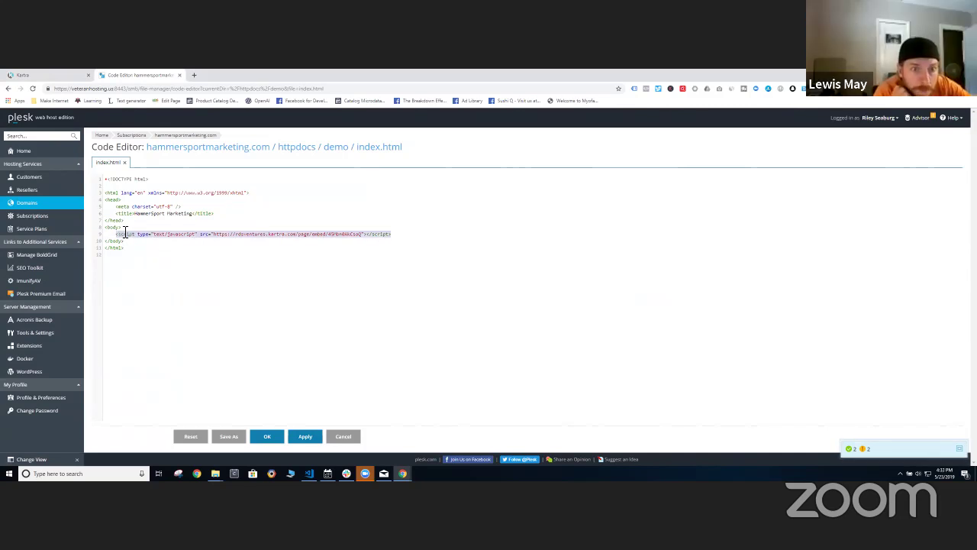
{"action": "left_click", "coordinate": [153, 214]}
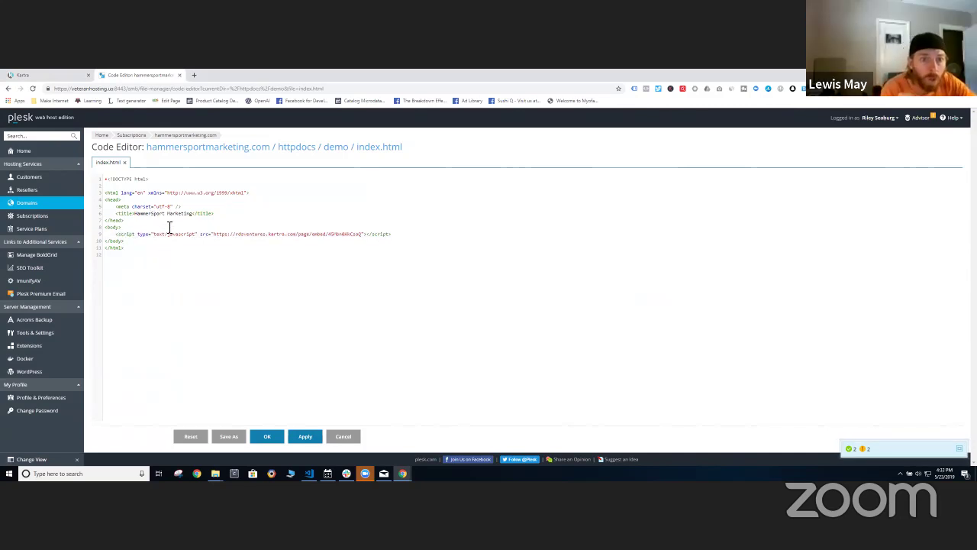
{"action": "left_click", "coordinate": [135, 243], "text": "shift"}
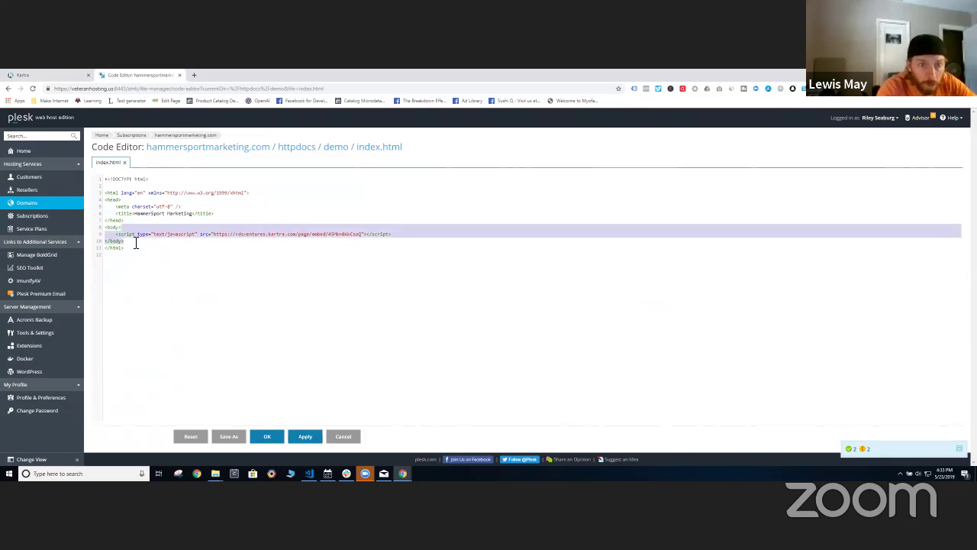
{"action": "left_click", "coordinate": [395, 235]}
{"action": "left_click_drag", "start_coordinate": [401, 236], "coordinate": [120, 236]}
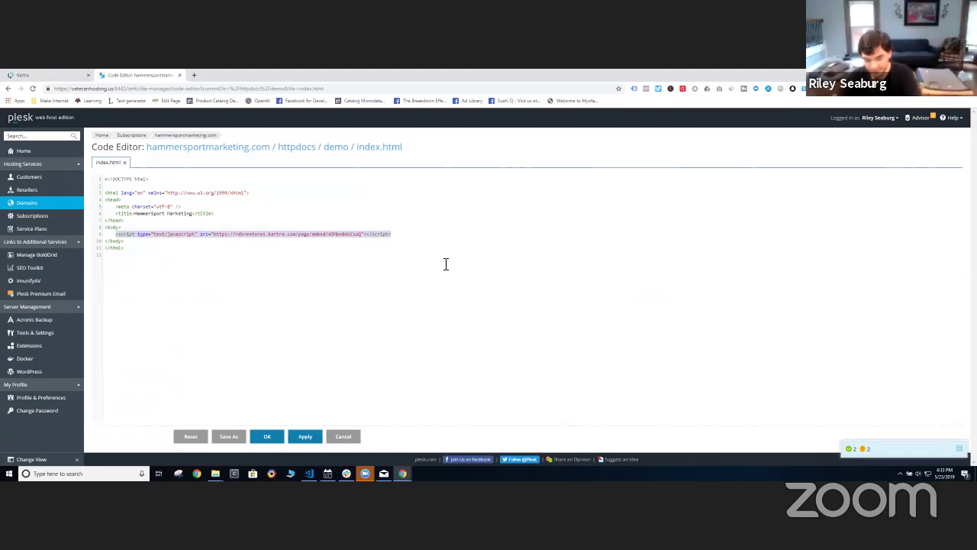
{"action": "type", "text": "<script type=\"text/javascript\" src=\"https://rdsventures.kartra.com/page/embed/D2BOPK1mjGrk\"></script>"}
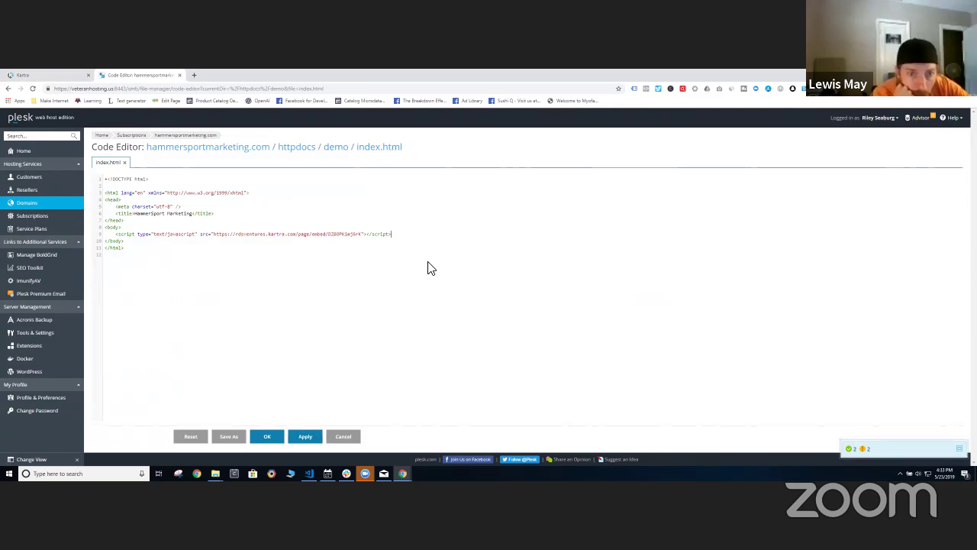
{"action": "left_click", "coordinate": [593, 277]}
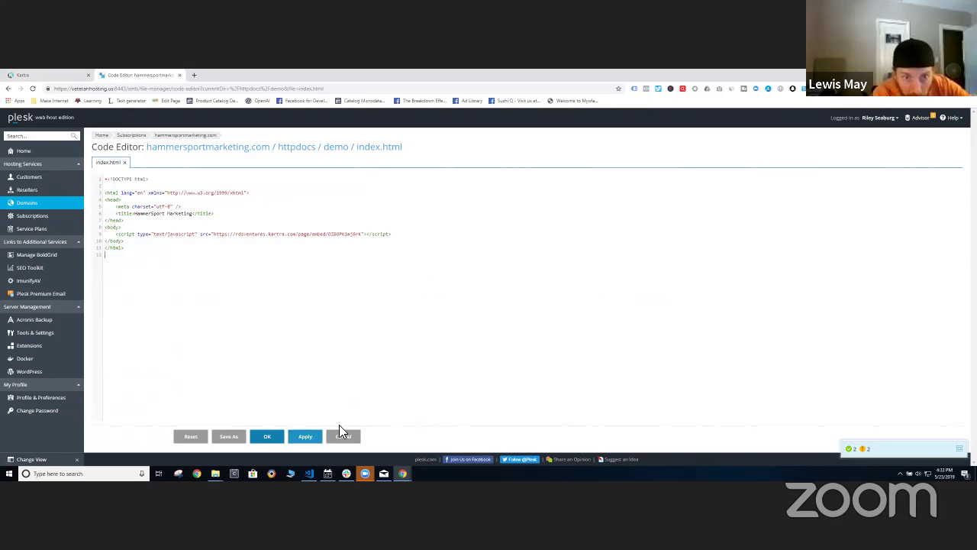
{"action": "left_click", "coordinate": [309, 436]}
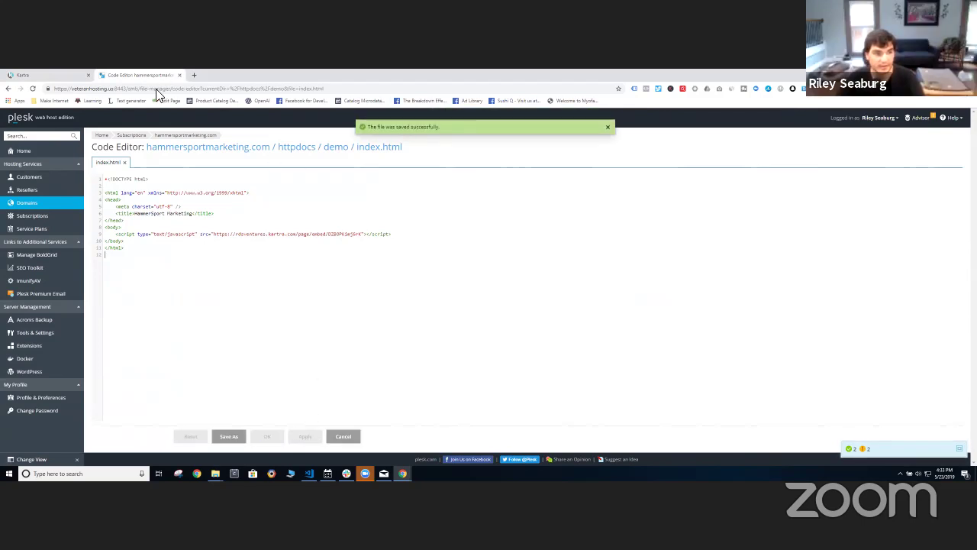
Step: Open hammersportmarketing.com/demo in a new browser tab and look through the published page from header to footer
{"action": "left_click", "coordinate": [194, 75]}
{"action": "type", "text": "a"}
{"action": "key", "text": "BackSpace"}
{"action": "key", "text": "BackSpace"}
{"action": "type", "text": "yh"}
{"action": "key", "text": "BackSpace"}
{"action": "key", "text": "BackSpace"}
{"action": "type", "text": "hammer"}
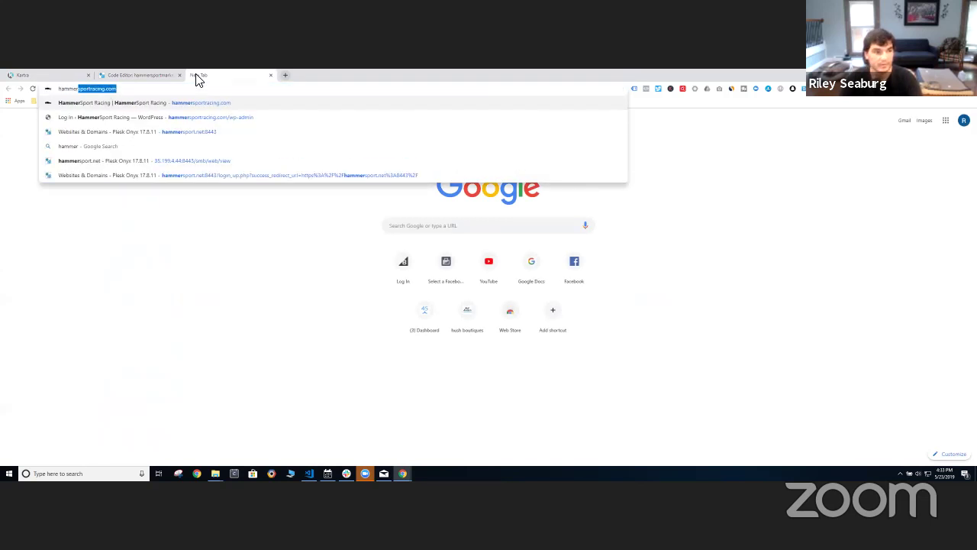
{"action": "type", "text": "sportmarke"}
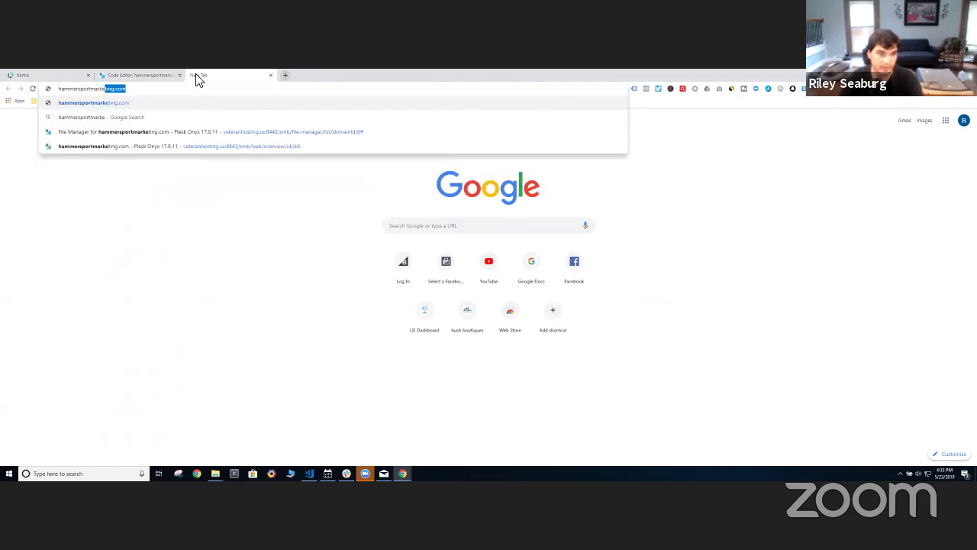
{"action": "key", "text": "Right"}
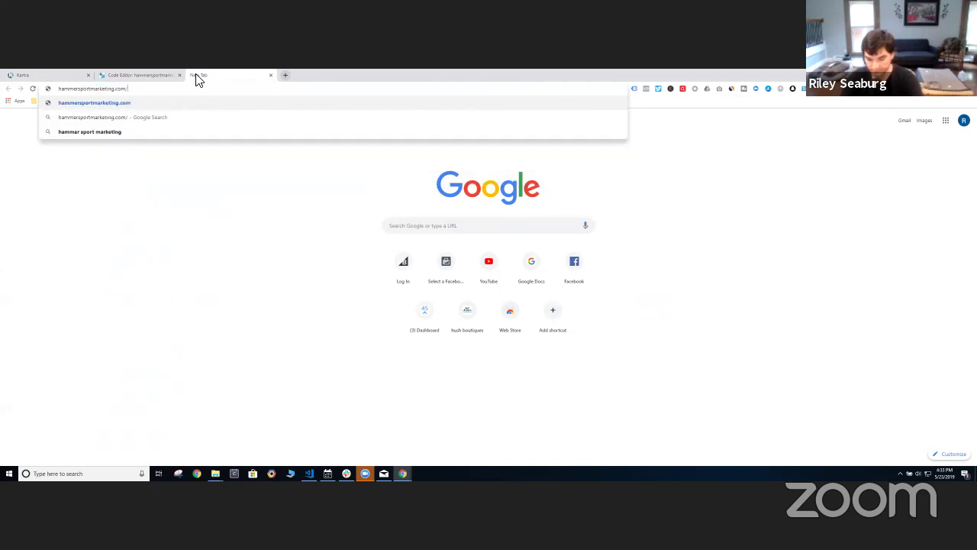
{"action": "type", "text": "/demo"}
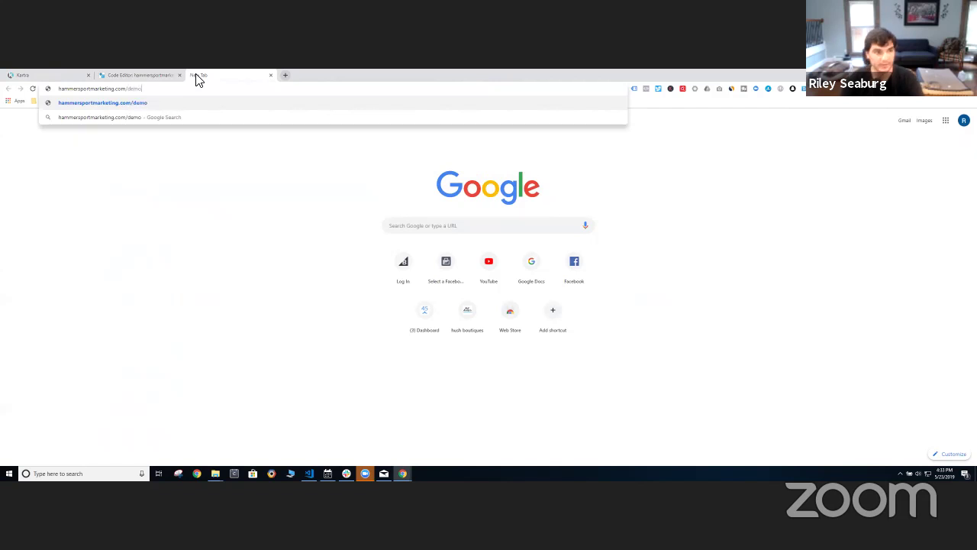
{"action": "key", "text": "Return"}
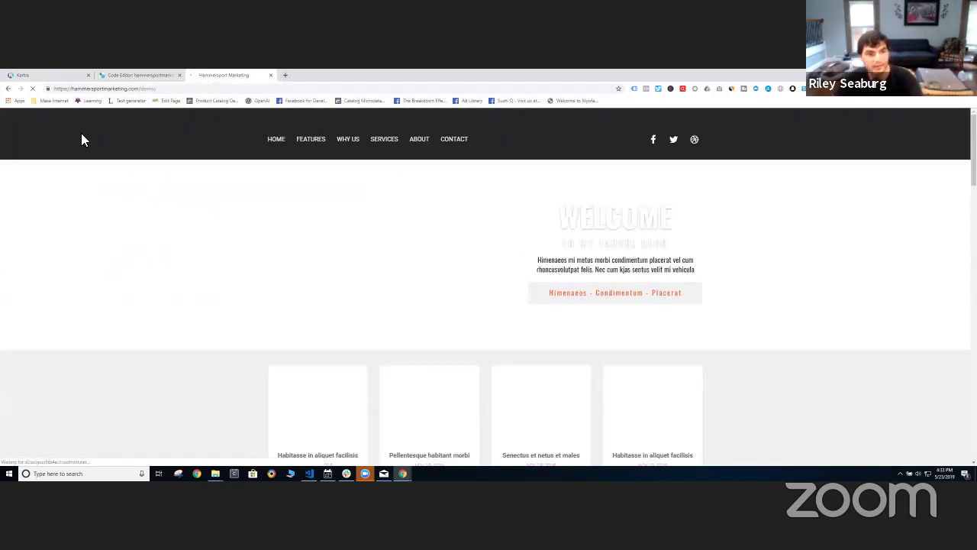
{"action": "scroll", "coordinate": [660, 252], "scroll_direction": "down", "scroll_amount": 10}
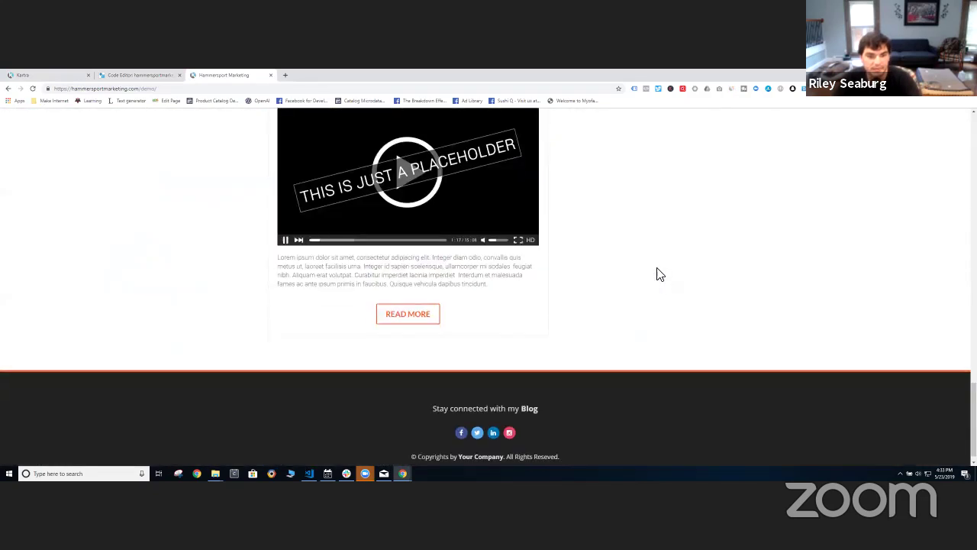
{"action": "scroll", "coordinate": [607, 319], "scroll_direction": "up", "scroll_amount": 1}
{"action": "scroll", "coordinate": [607, 322], "scroll_direction": "up", "scroll_amount": 10}
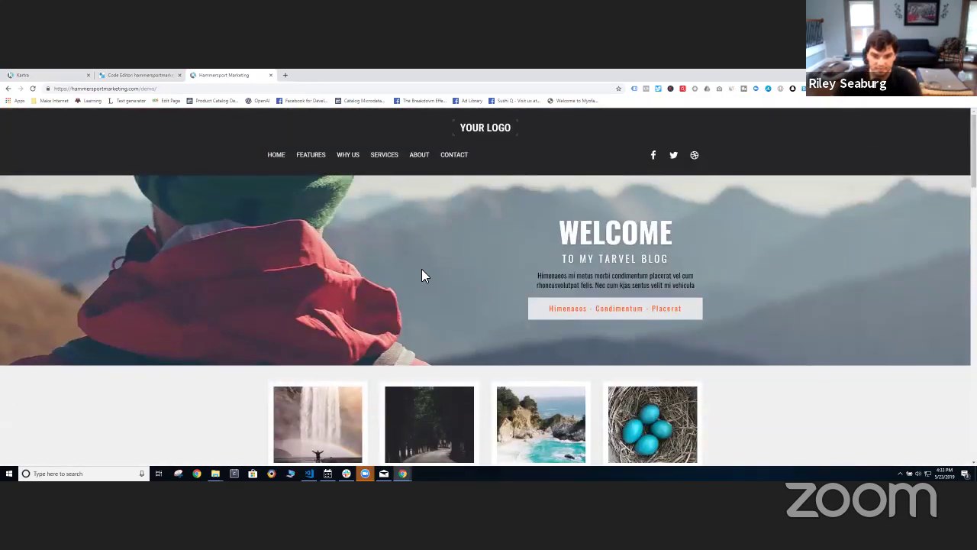
{"action": "scroll", "coordinate": [594, 323], "scroll_direction": "down", "scroll_amount": 3}
{"action": "scroll", "coordinate": [569, 303], "scroll_direction": "up", "scroll_amount": 3}
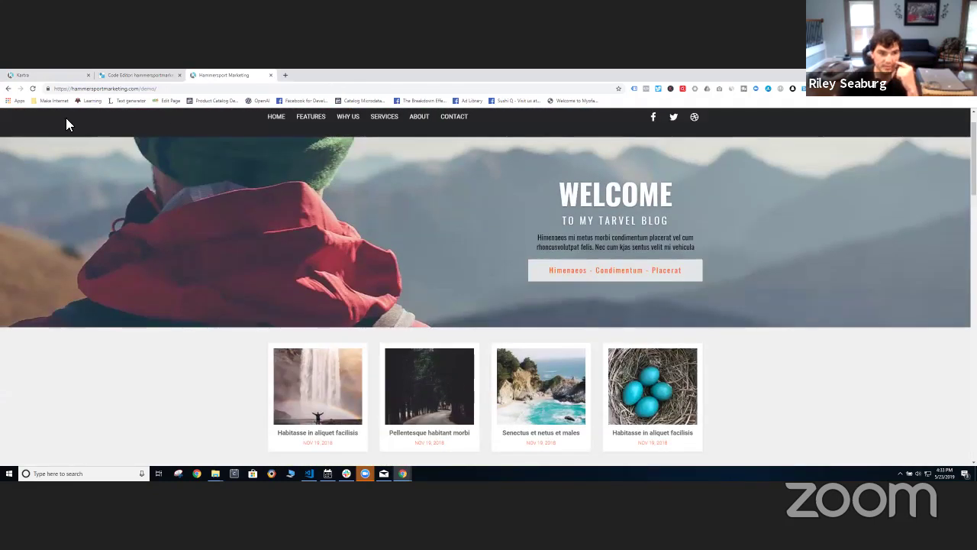
Step: Switch to Kartra, close the Publish page dialog, and change the WELCOME heading in the banner to An Agency For The Future
{"action": "left_click", "coordinate": [40, 75]}
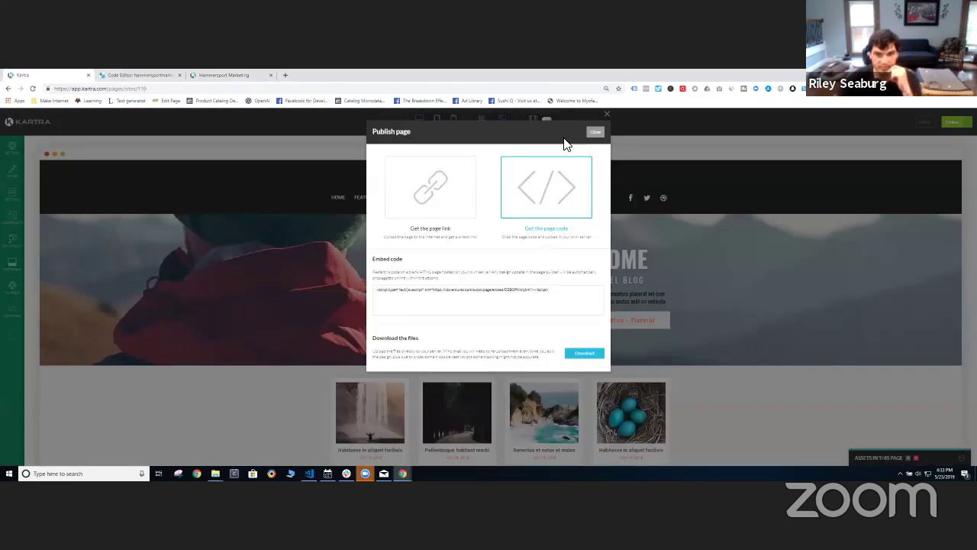
{"action": "left_click", "coordinate": [597, 134]}
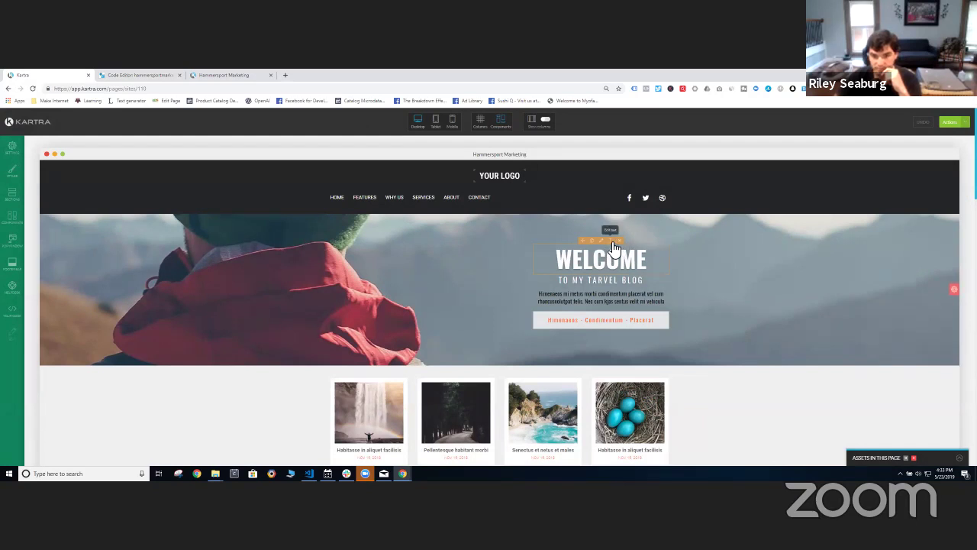
{"action": "left_click", "coordinate": [588, 254]}
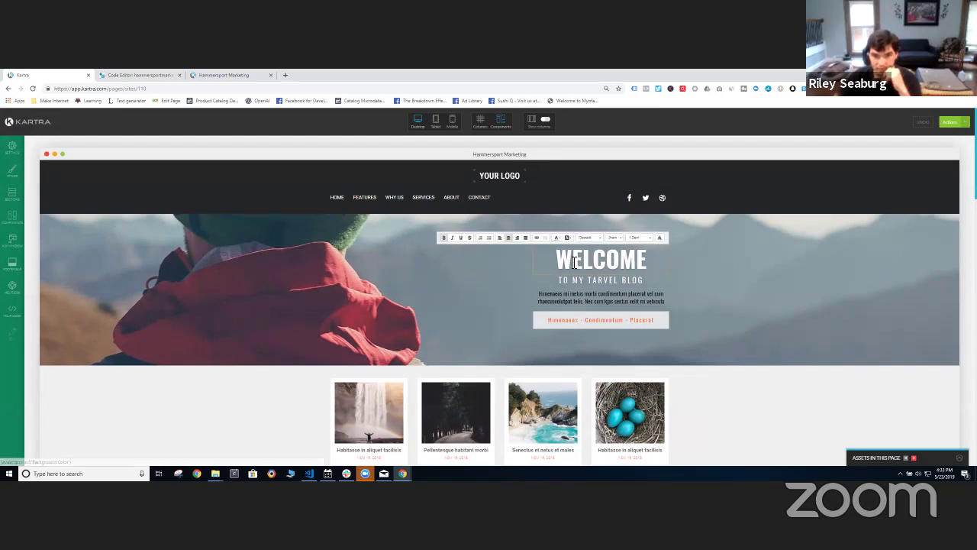
{"action": "left_click", "coordinate": [650, 269]}
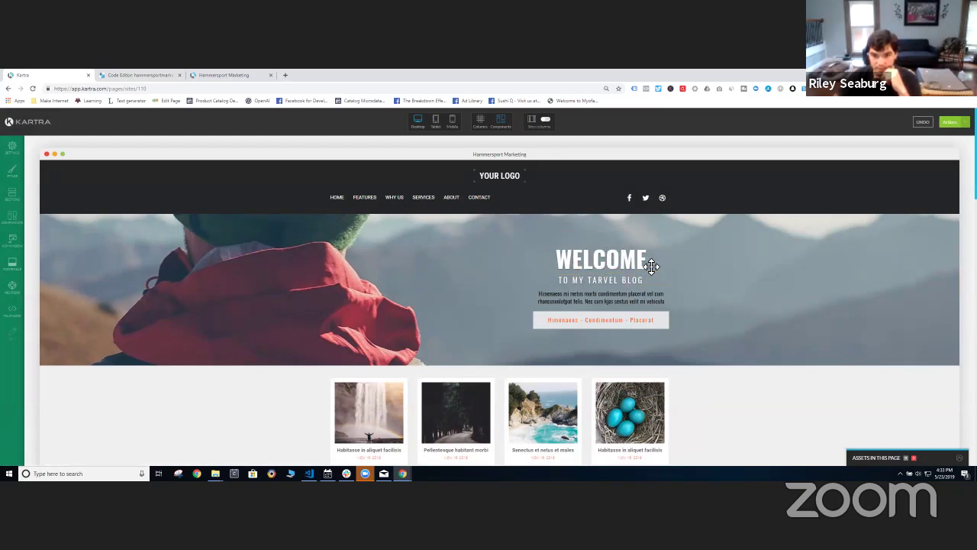
{"action": "left_click", "coordinate": [611, 265]}
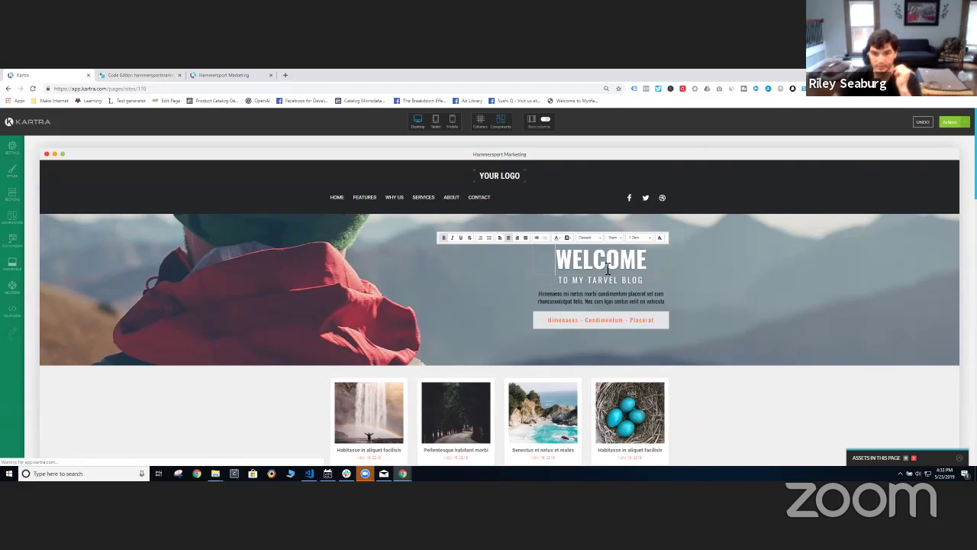
{"action": "double_click", "coordinate": [609, 267]}
{"action": "type", "text": "A"}
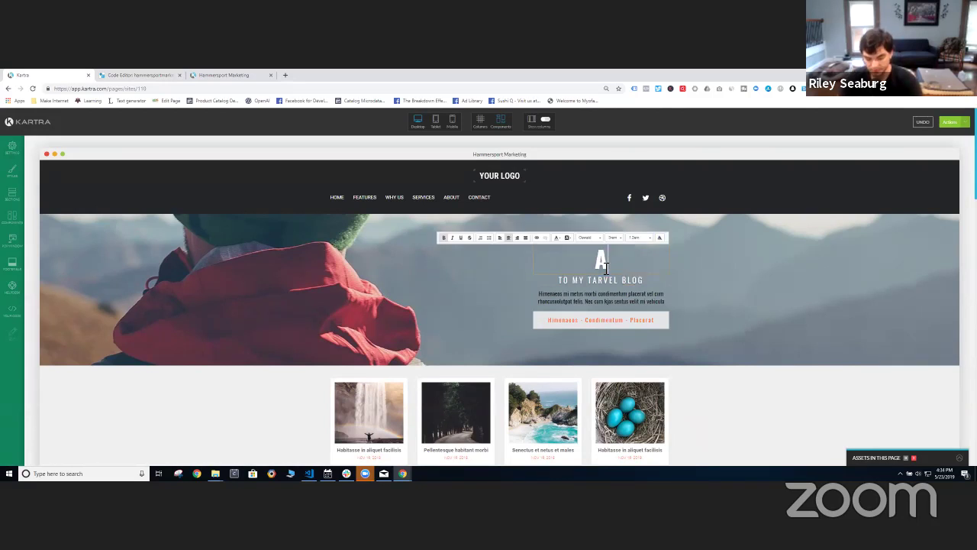
{"action": "type", "text": "n Agenvy"}
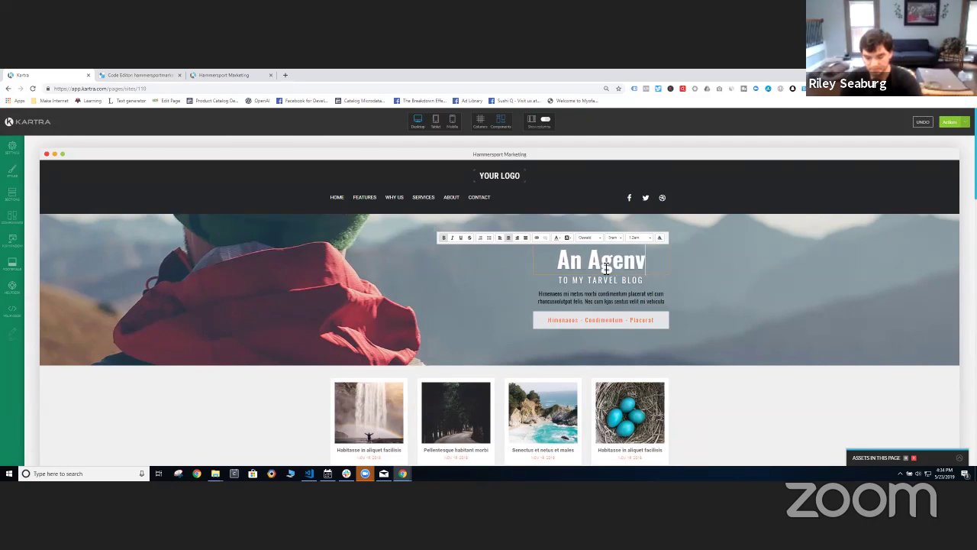
{"action": "key", "text": "BackSpace"}
{"action": "key", "text": "BackSpace"}
{"action": "type", "text": "c"}
{"action": "key", "text": "BackSpace"}
{"action": "key", "text": "BackSpace"}
{"action": "type", "text": "cy"}
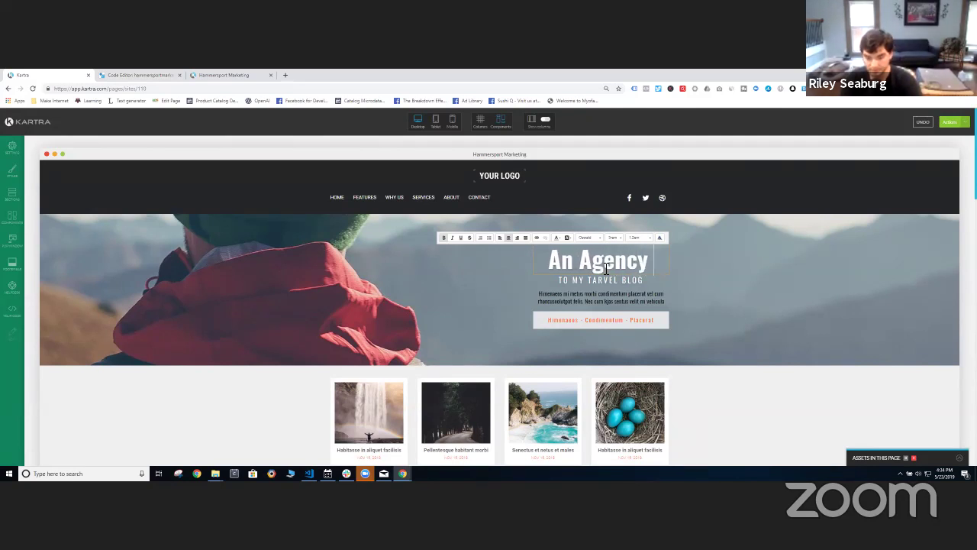
{"action": "type", "text": " For"}
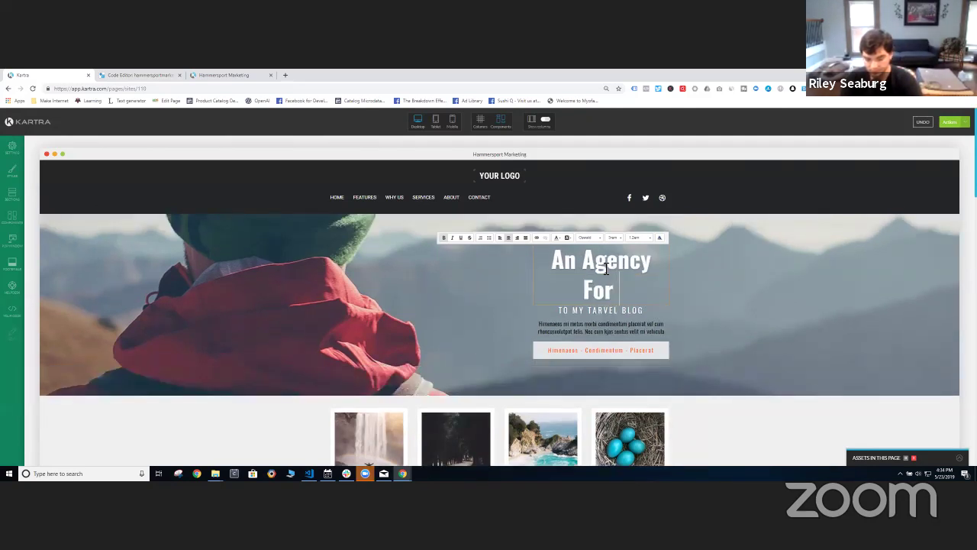
{"action": "type", "text": " The Future"}
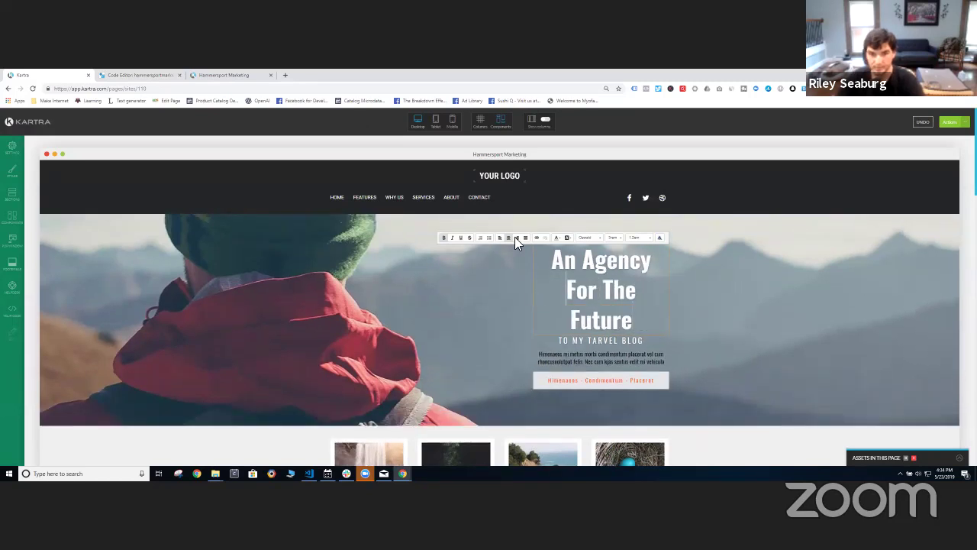
{"action": "left_click", "coordinate": [543, 163]}
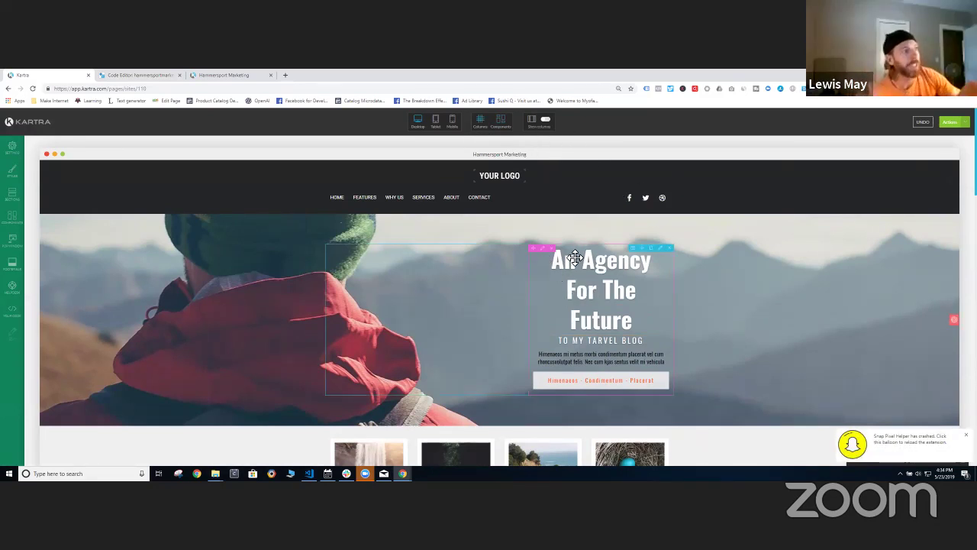
Step: Widen the banner's text column toward the hiker image until the An Agency For The Future heading fits on one line
{"action": "left_click", "coordinate": [632, 248]}
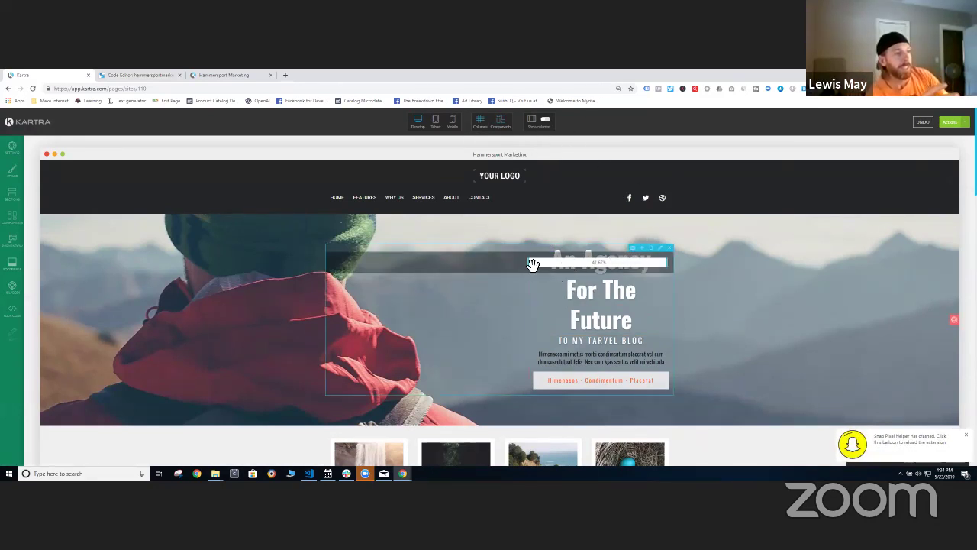
{"action": "left_click_drag", "start_coordinate": [529, 265], "coordinate": [417, 267]}
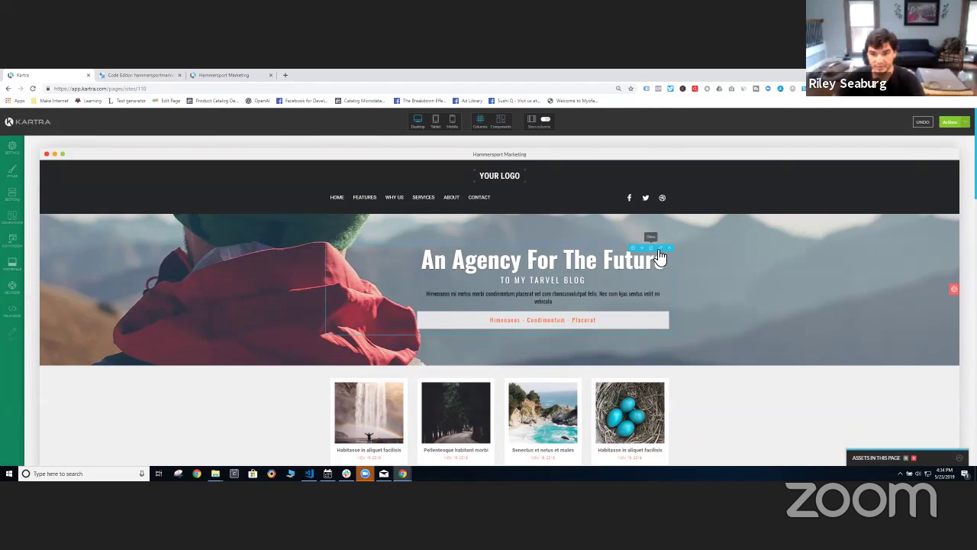
{"action": "left_click", "coordinate": [429, 261]}
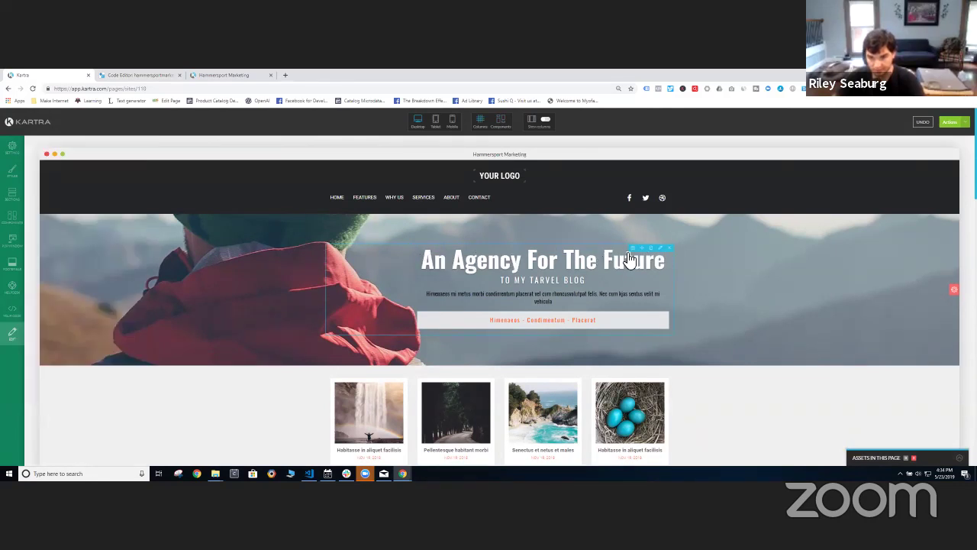
Step: Widen the banner's text column further until its content spans the full width of the four image cards below
{"action": "left_click_drag", "start_coordinate": [648, 248], "coordinate": [351, 261]}
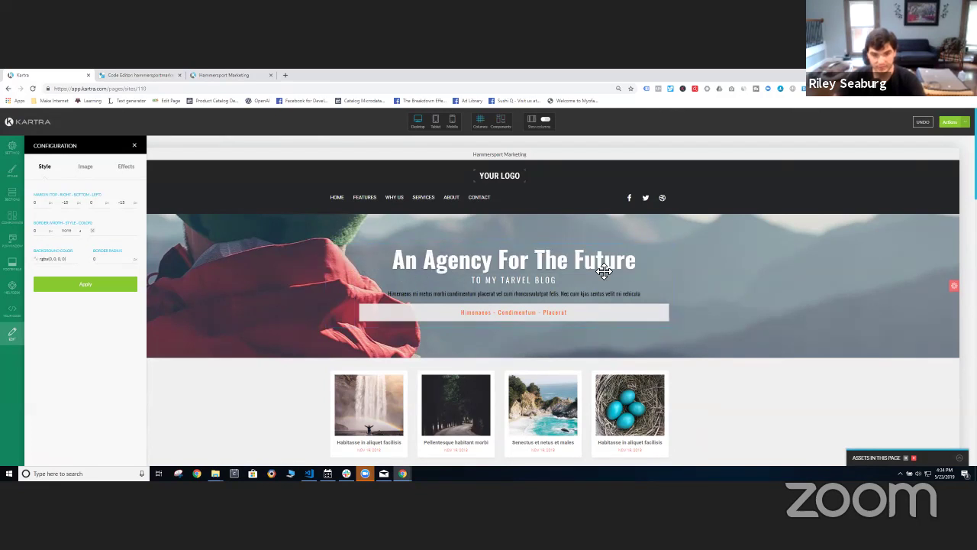
{"action": "left_click_drag", "start_coordinate": [633, 248], "coordinate": [700, 290]}
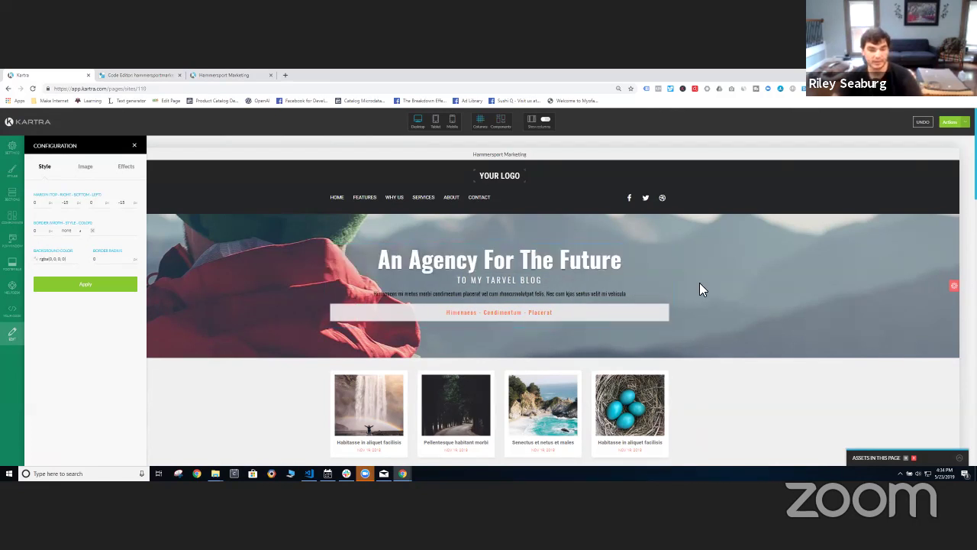
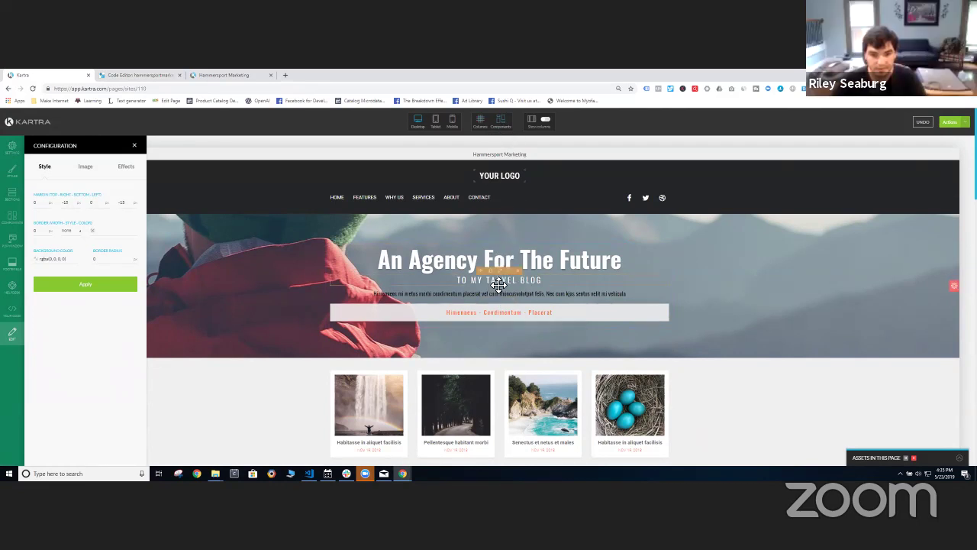
Step: Change the banner's subtitle to Welcome To HammerSport Marketing and delete the placeholder paragraph and link line beneath it
{"action": "left_click", "coordinate": [504, 282]}
{"action": "triple_click", "coordinate": [506, 282]}
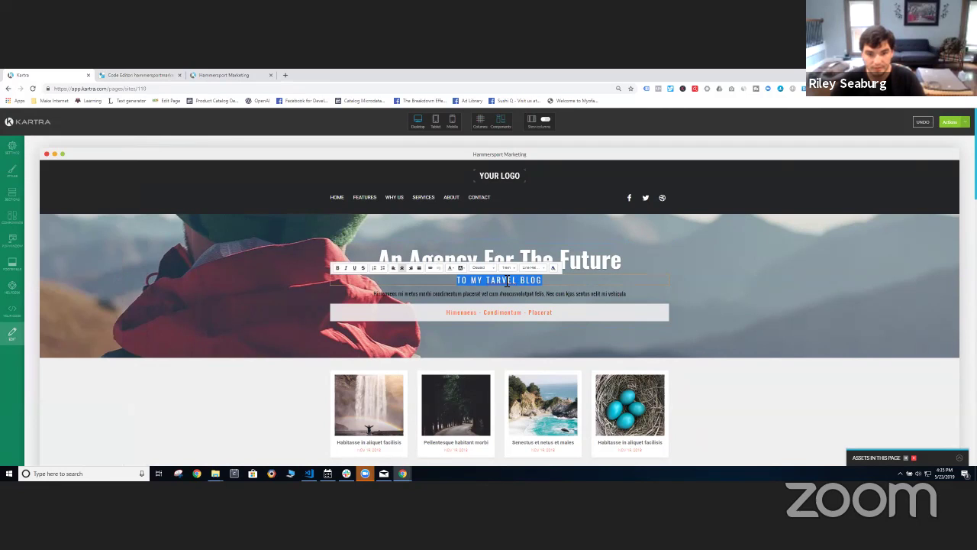
{"action": "type", "text": "Welcome To"}
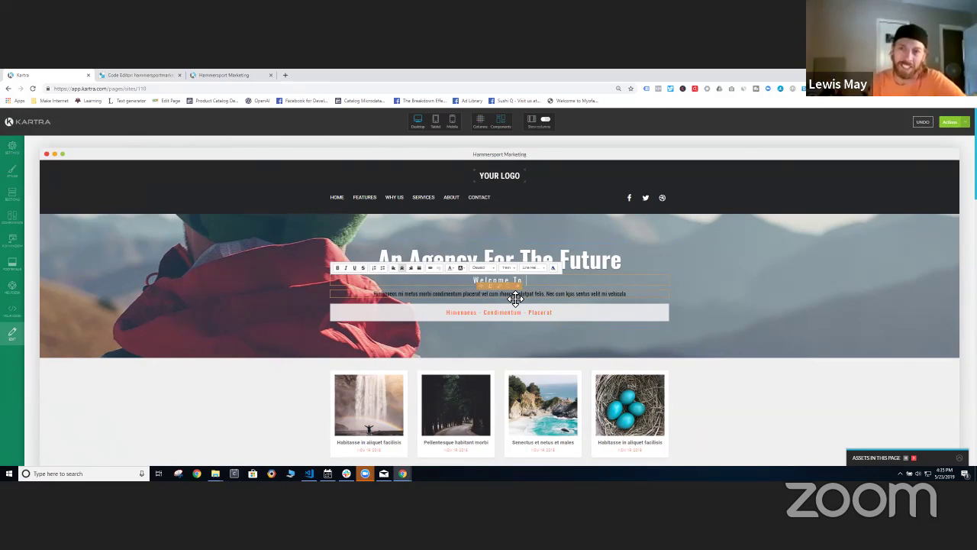
{"action": "type", "text": "H"}
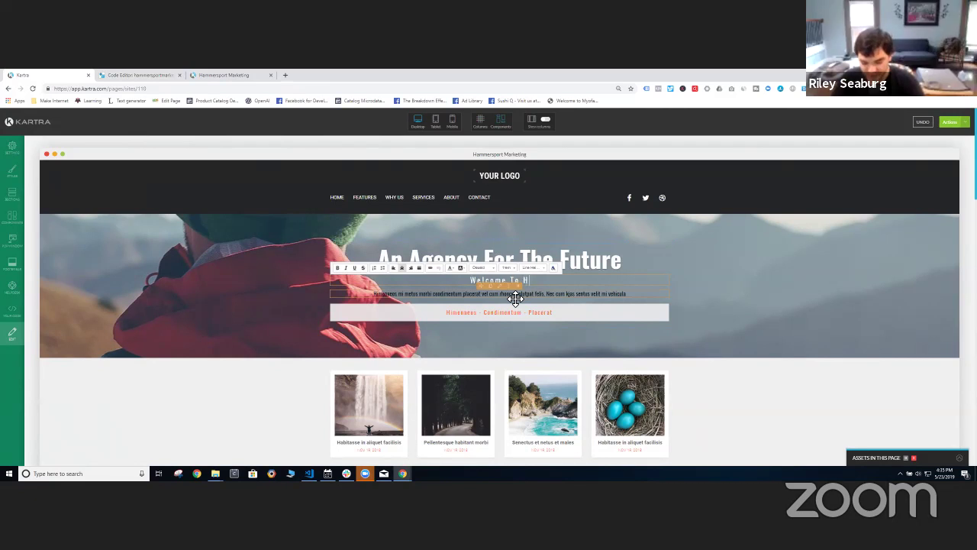
{"action": "type", "text": "ammersport"}
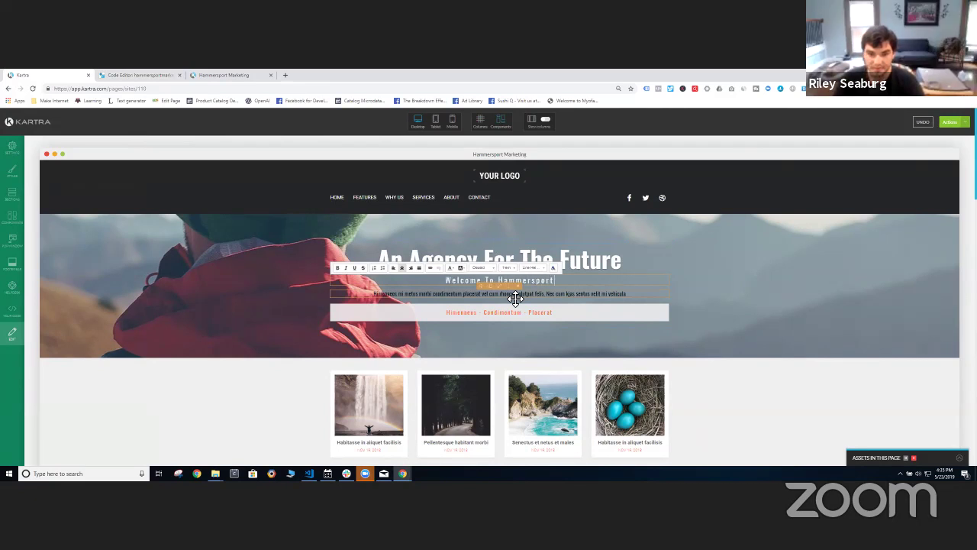
{"action": "type", "text": " MArketing"}
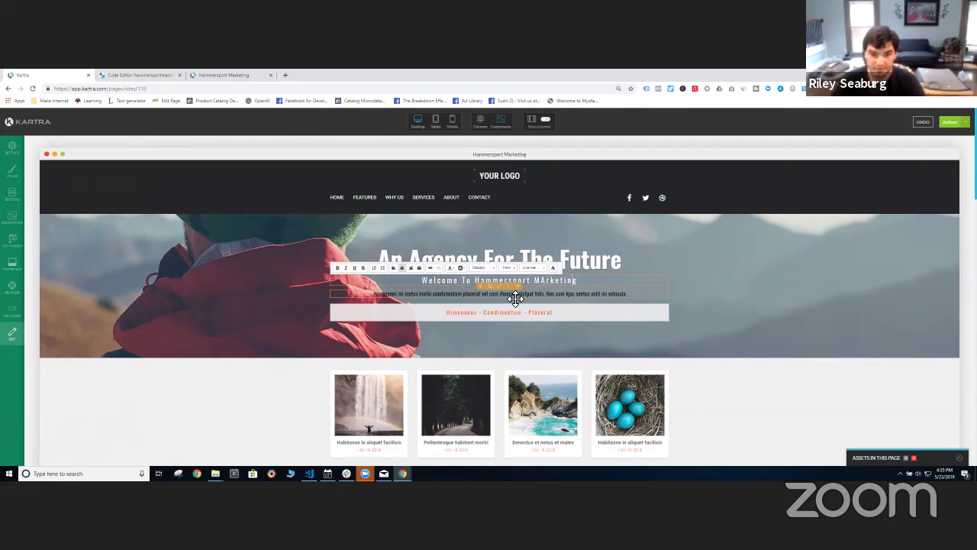
{"action": "key", "text": "BackSpace"}
{"action": "type", "text": "S"}
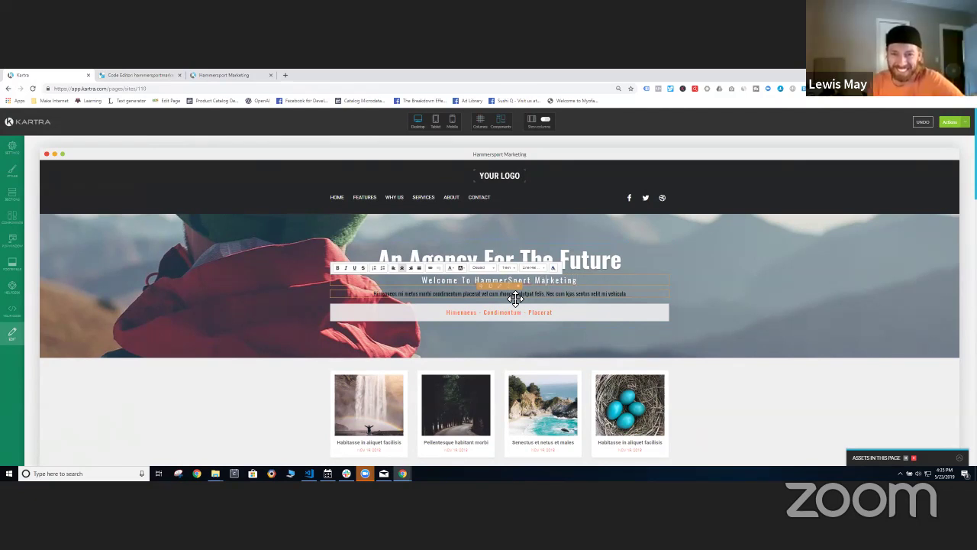
{"action": "left_click", "coordinate": [728, 305]}
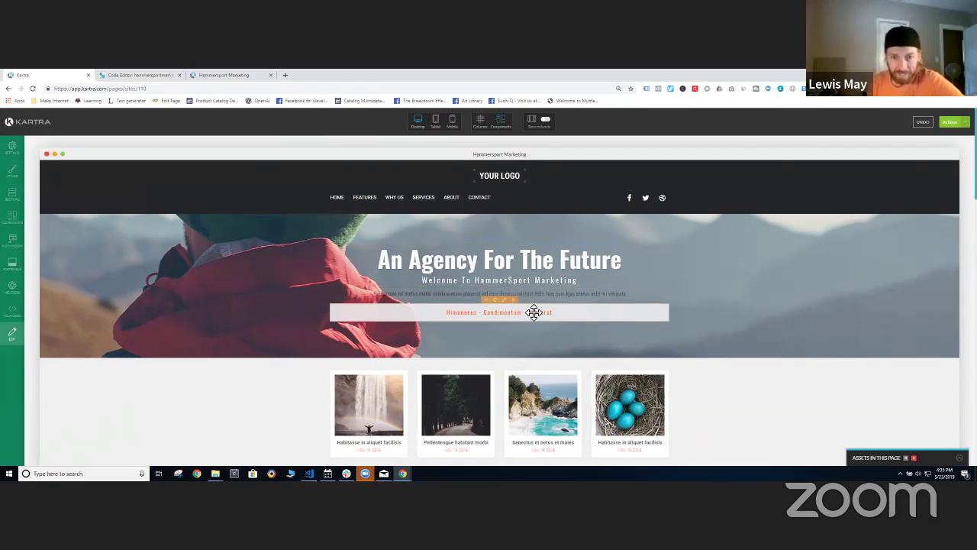
{"action": "left_click", "coordinate": [511, 298]}
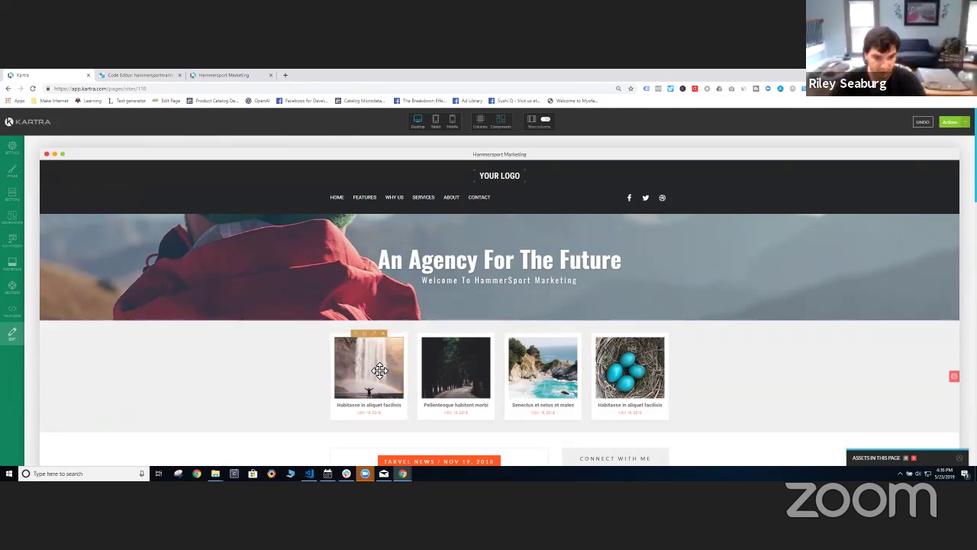
Step: Replace the waterfall image in the first card with the orange sports car photo from a royalty-free image search for cars
{"action": "left_click", "coordinate": [382, 372]}
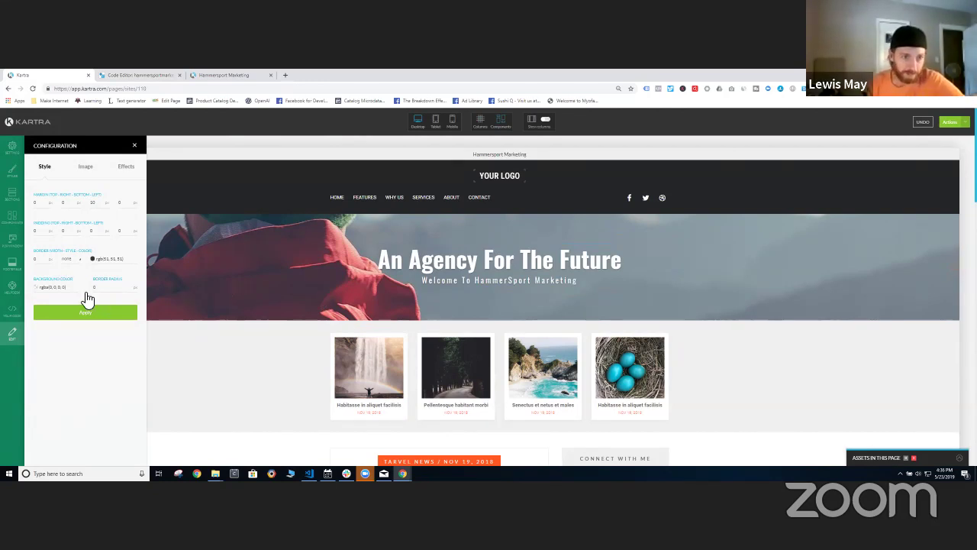
{"action": "left_click", "coordinate": [84, 166]}
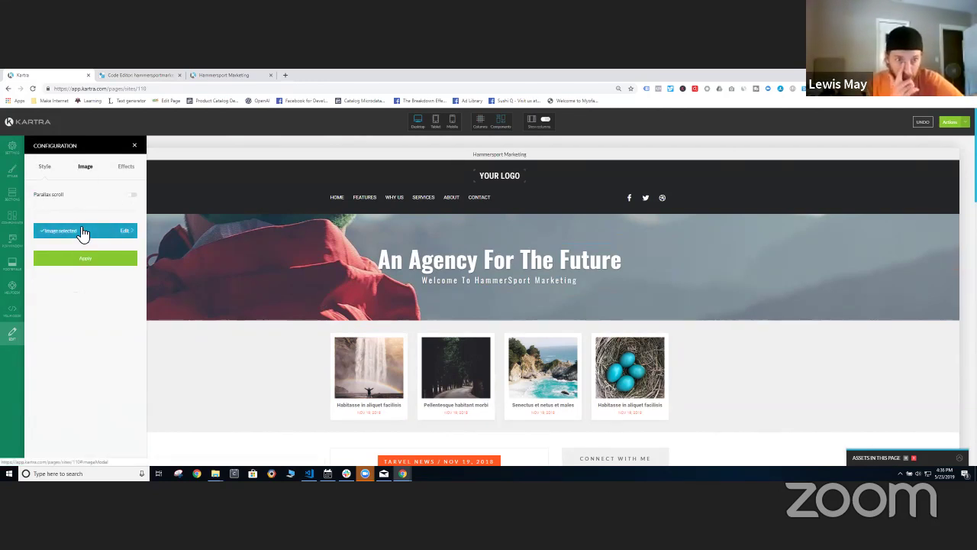
{"action": "left_click", "coordinate": [81, 230]}
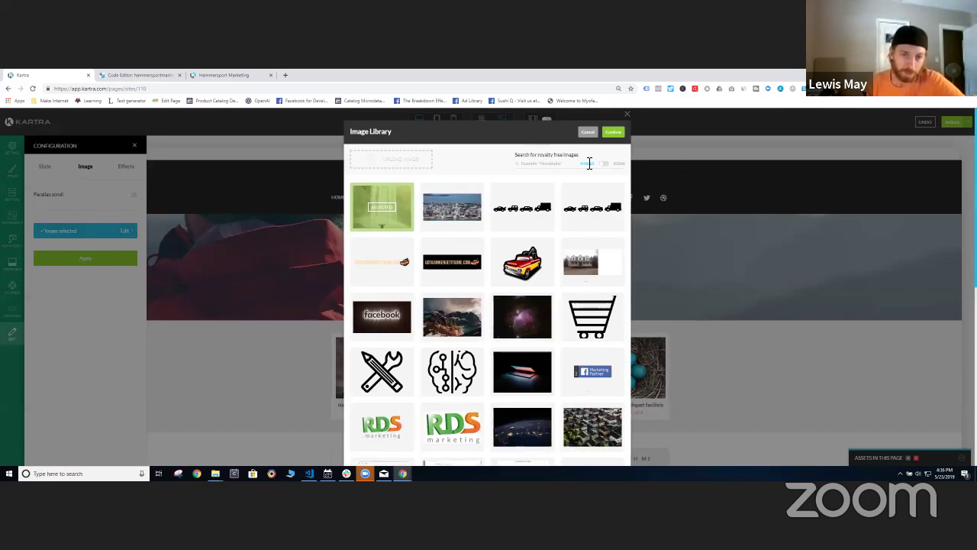
{"action": "left_click", "coordinate": [554, 165]}
{"action": "type", "text": "cars"}
{"action": "key", "text": "Return"}
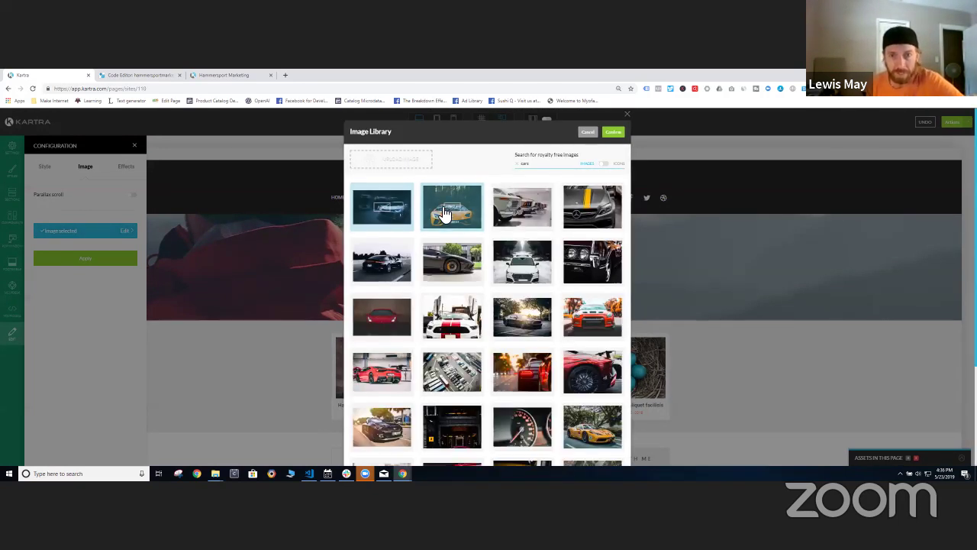
{"action": "left_click", "coordinate": [446, 214]}
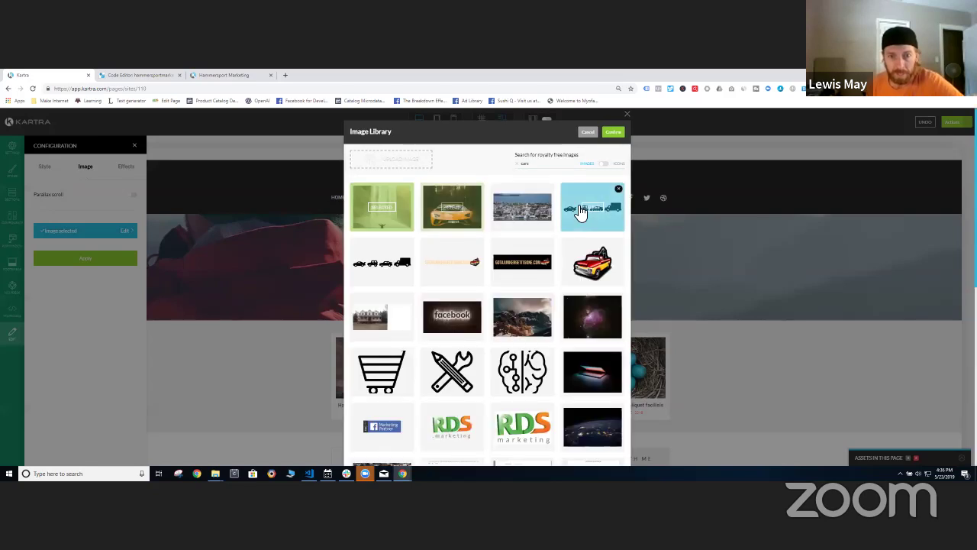
{"action": "left_click", "coordinate": [439, 207]}
{"action": "left_click", "coordinate": [613, 135]}
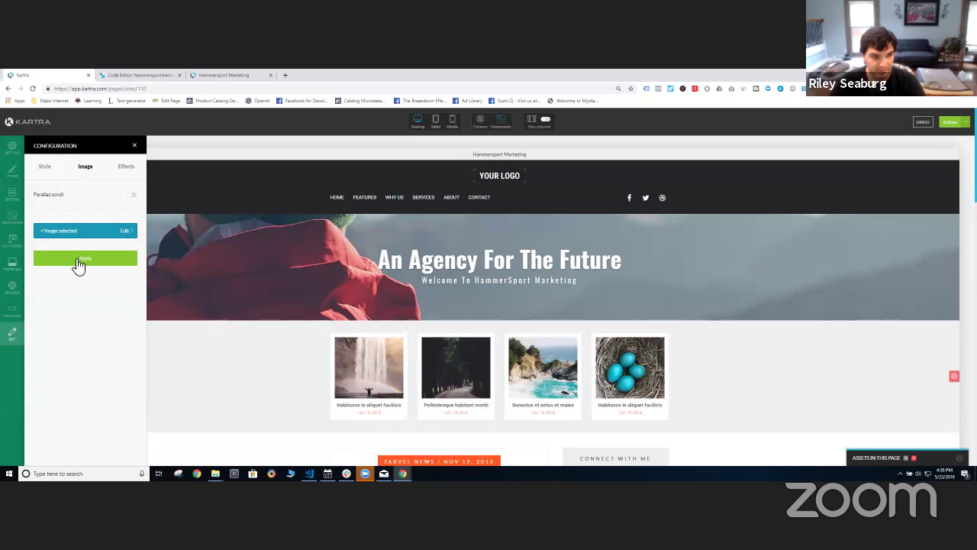
{"action": "left_click", "coordinate": [78, 260]}
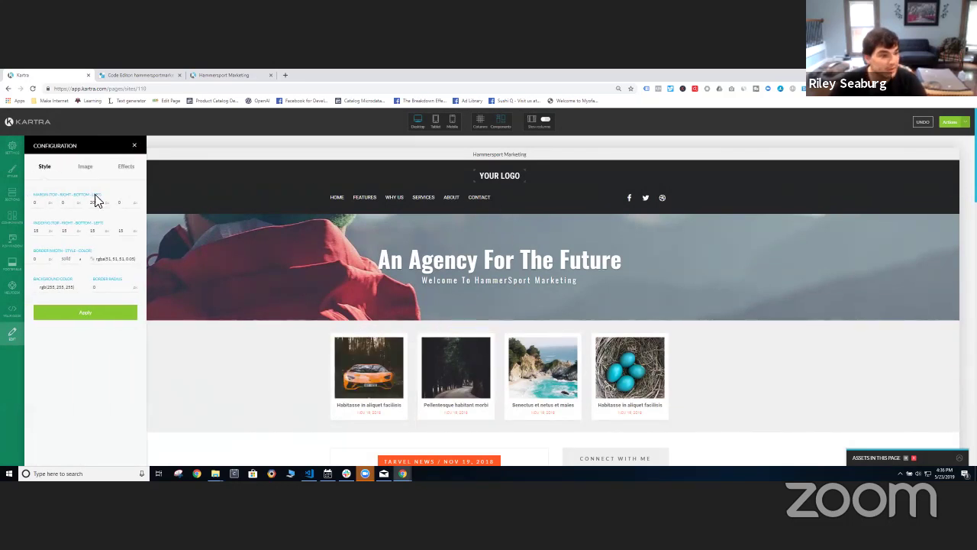
Step: Try a horse photo from a royalty-free search for horses as the second card's image and undo it
{"action": "left_click", "coordinate": [85, 167]}
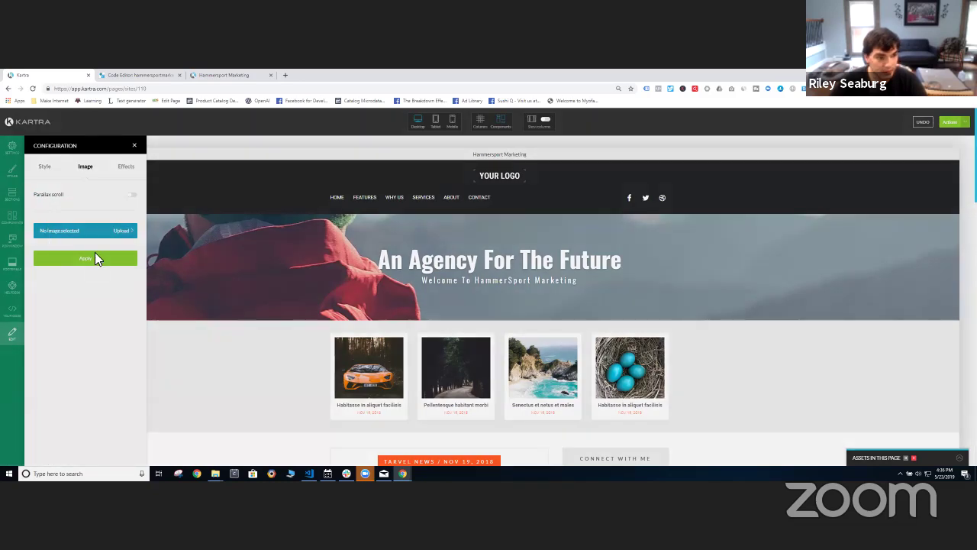
{"action": "left_click", "coordinate": [94, 257]}
{"action": "type", "text": "ha"}
{"action": "key", "text": "Return"}
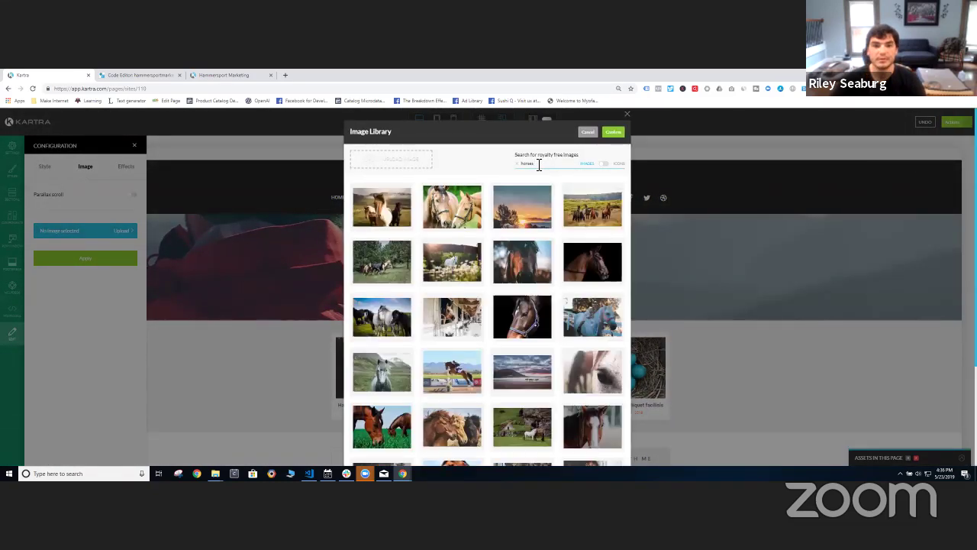
{"action": "left_click", "coordinate": [404, 209]}
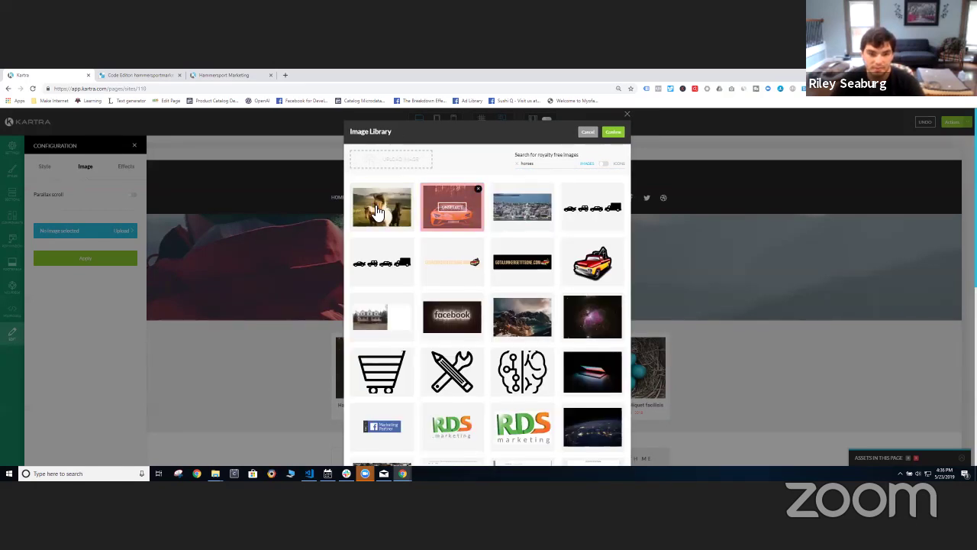
{"action": "left_click", "coordinate": [378, 212]}
{"action": "left_click", "coordinate": [613, 132]}
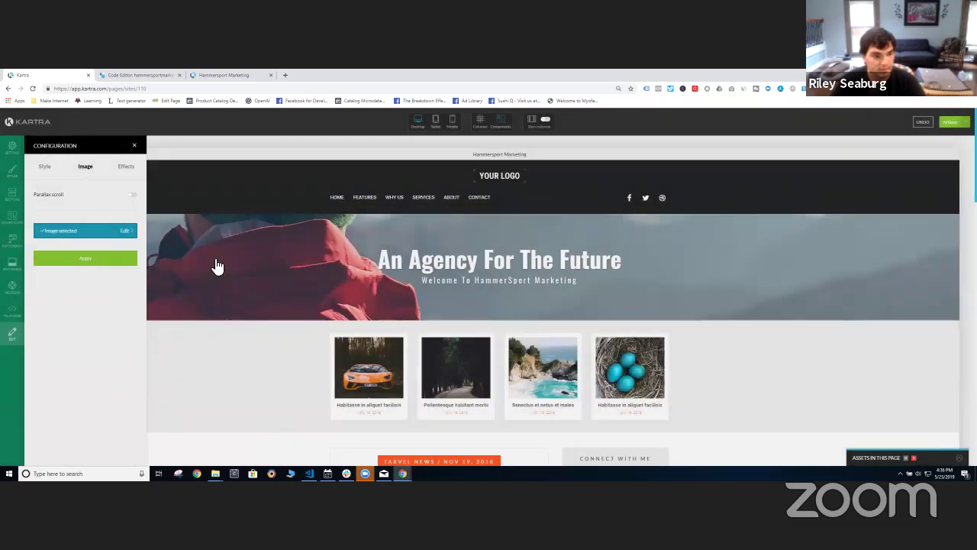
{"action": "left_click", "coordinate": [85, 259]}
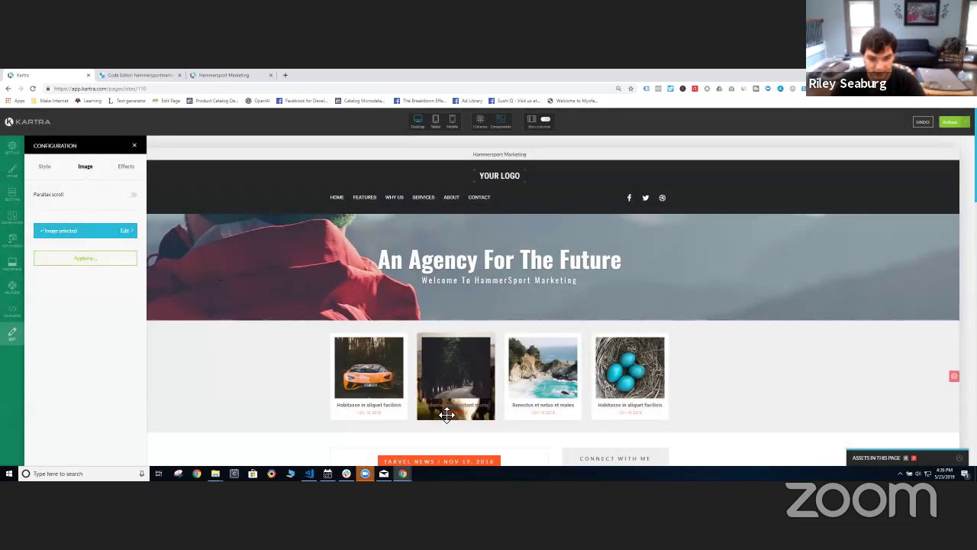
{"action": "left_click", "coordinate": [923, 122]}
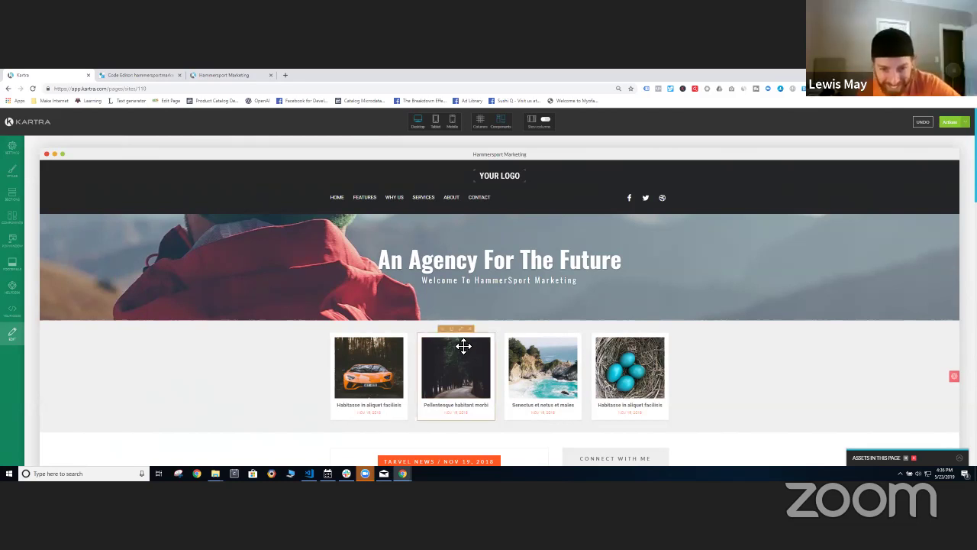
Step: Open the source code of the four-card section, look through its markup from start to end, and close it without saving
{"action": "left_click", "coordinate": [473, 370]}
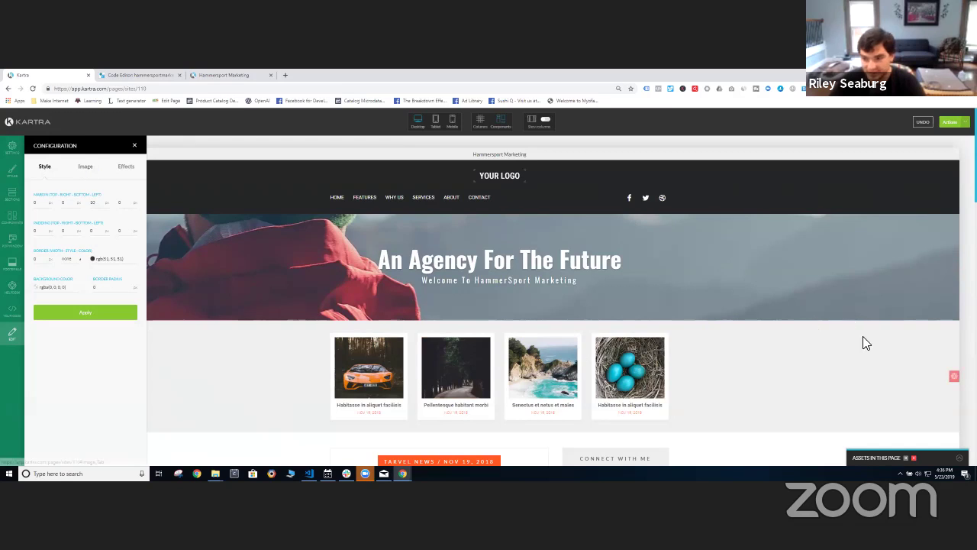
{"action": "scroll", "coordinate": [816, 371], "scroll_direction": "down", "scroll_amount": 2}
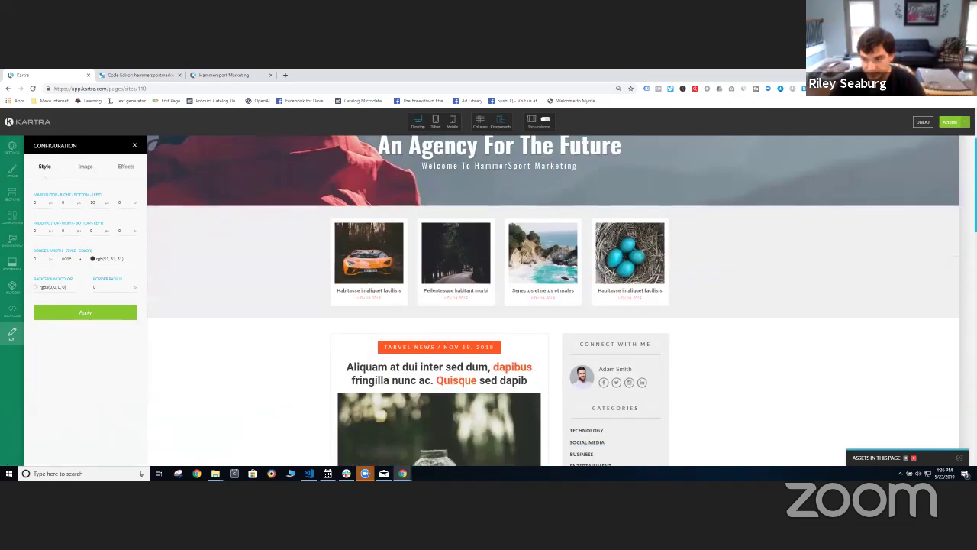
{"action": "left_click", "coordinate": [952, 252]}
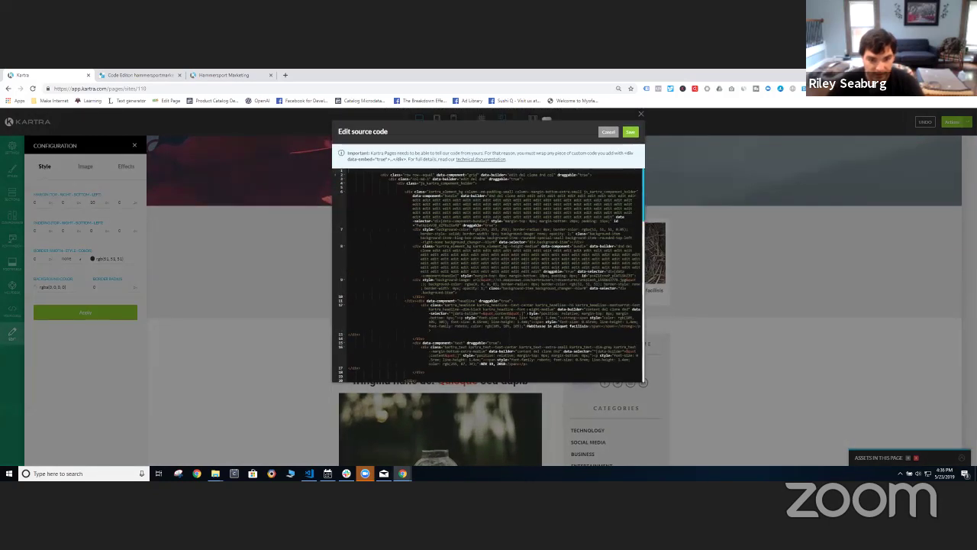
{"action": "scroll", "coordinate": [520, 308], "scroll_direction": "down", "scroll_amount": 10}
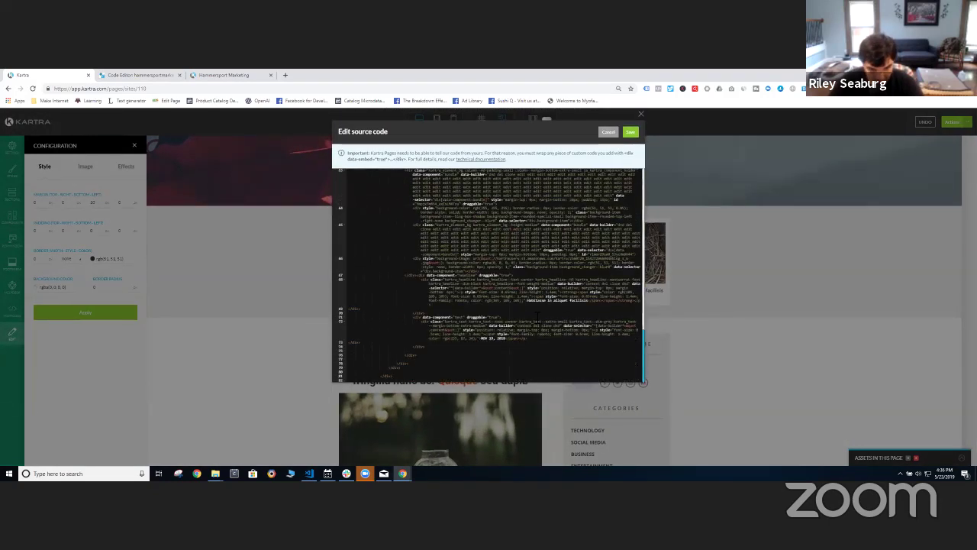
{"action": "scroll", "coordinate": [539, 308], "scroll_direction": "up", "scroll_amount": 10}
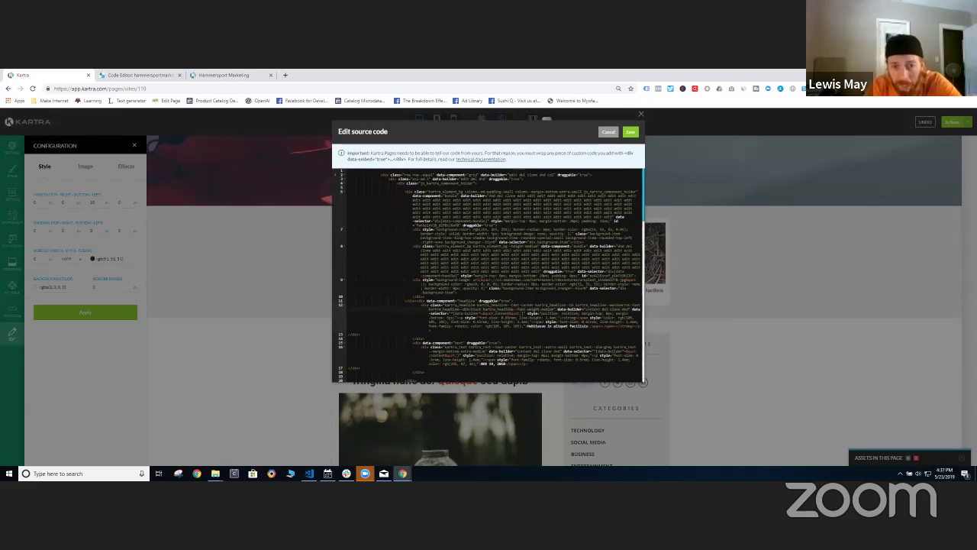
{"action": "scroll", "coordinate": [522, 309], "scroll_direction": "down", "scroll_amount": 10}
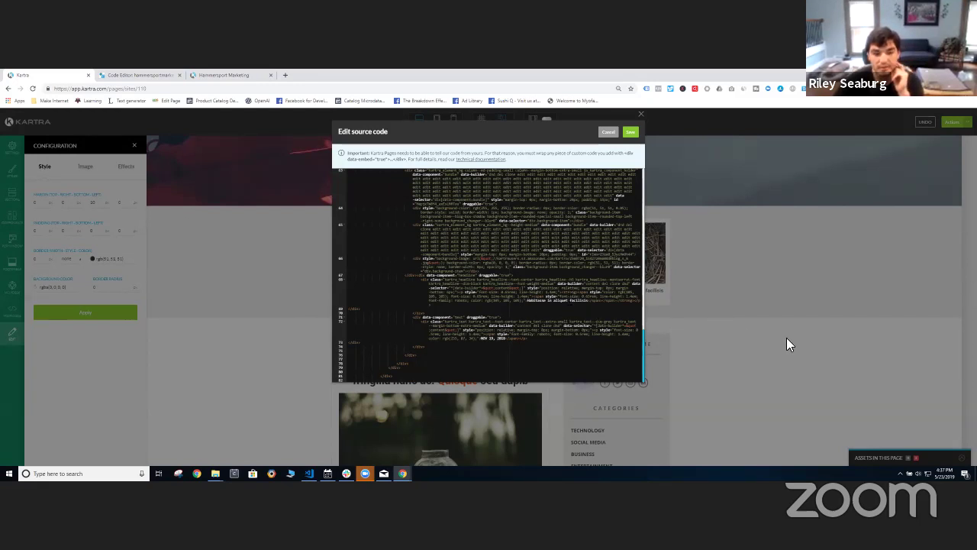
{"action": "left_click", "coordinate": [641, 115]}
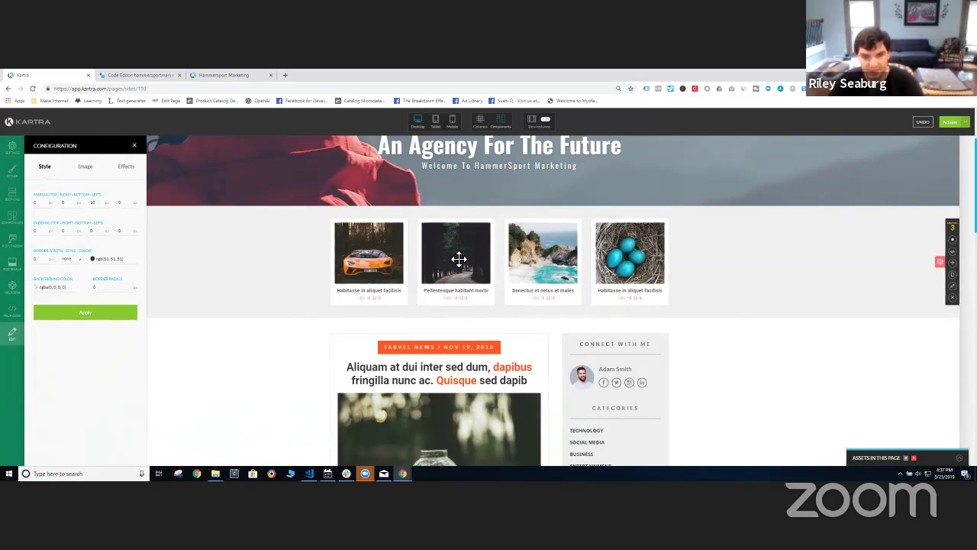
Step: Replace the dark forest image in the second card with the horse photo from the image library and apply it
{"action": "mouse_move", "coordinate": [454, 261]}
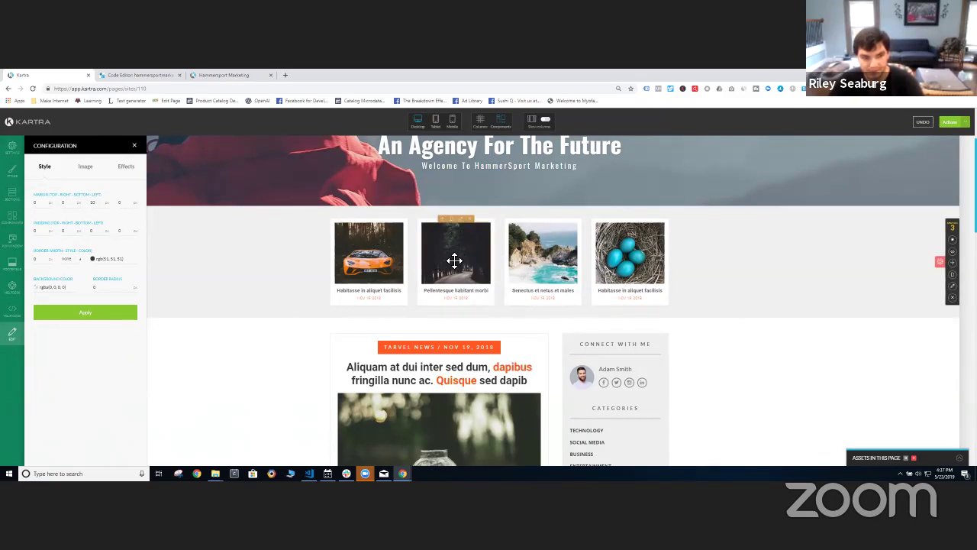
{"action": "left_click", "coordinate": [463, 220]}
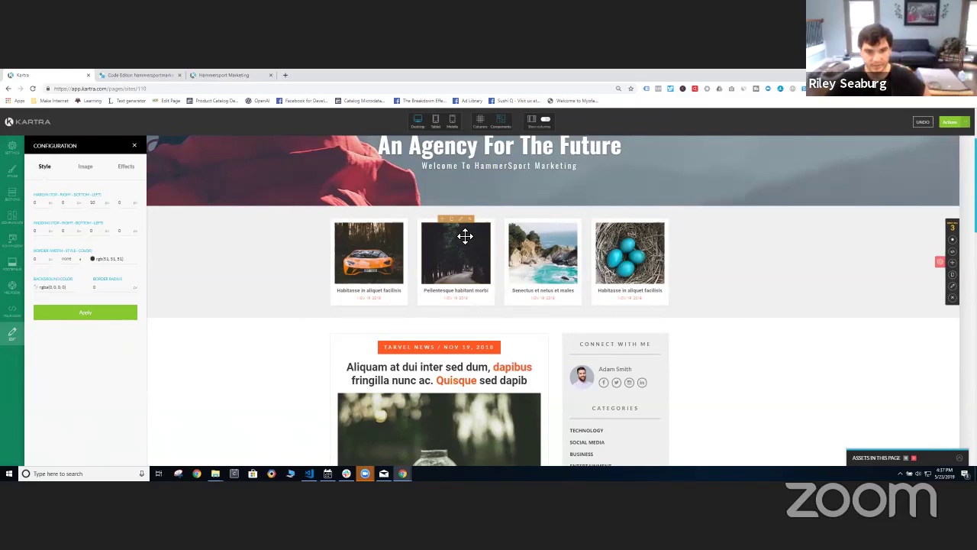
{"action": "left_click", "coordinate": [460, 220]}
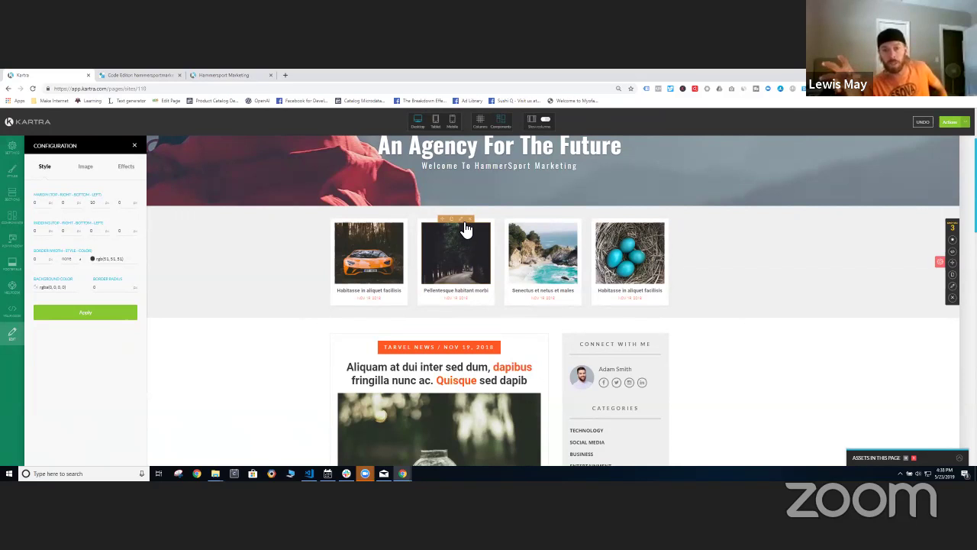
{"action": "left_click", "coordinate": [462, 221]}
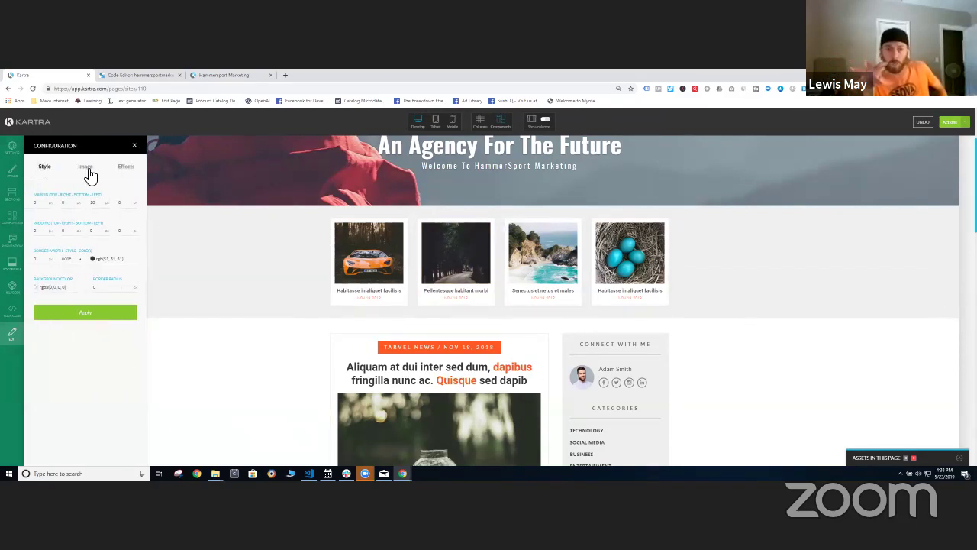
{"action": "left_click", "coordinate": [88, 170]}
{"action": "left_click", "coordinate": [85, 231]}
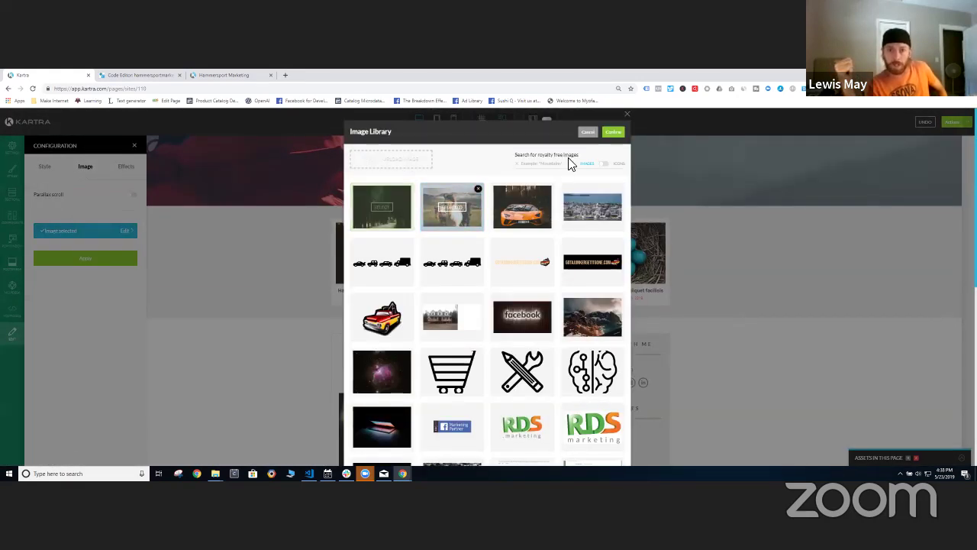
{"action": "left_click", "coordinate": [613, 132]}
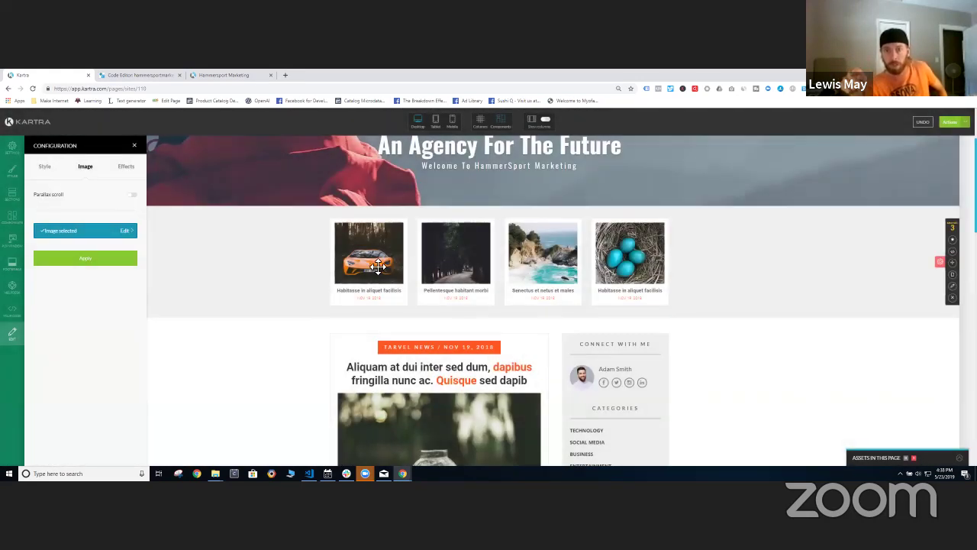
{"action": "left_click", "coordinate": [81, 259]}
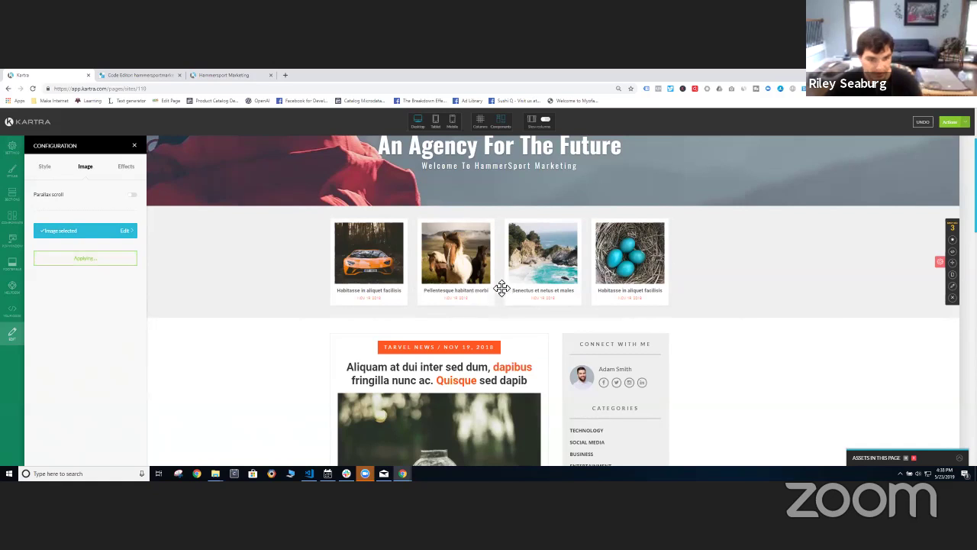
Step: Replace the coastal image in the third card with the grey, yellow-striped Mercedes photo from a royalty-free search for cars
{"action": "scroll", "coordinate": [500, 290], "scroll_direction": "down", "scroll_amount": 4}
{"action": "scroll", "coordinate": [441, 284], "scroll_direction": "up", "scroll_amount": 6}
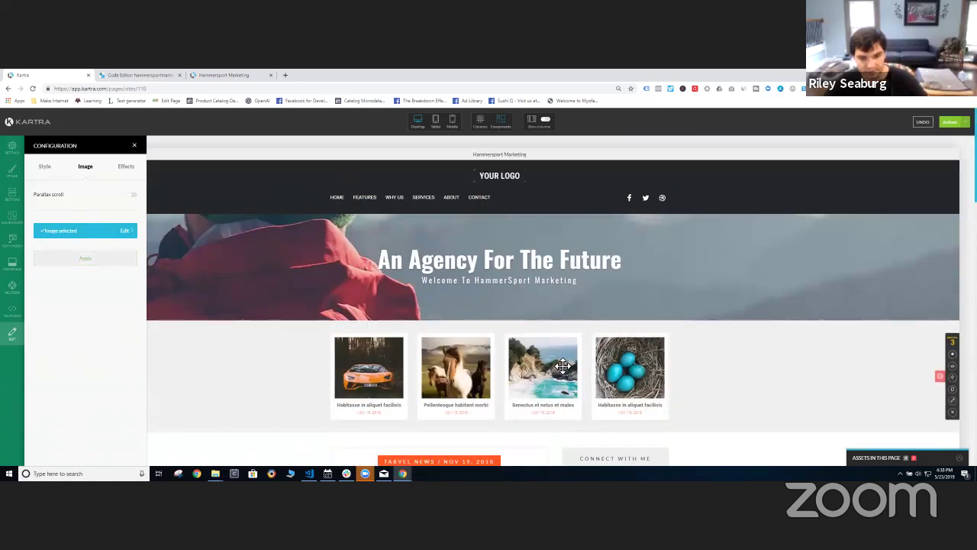
{"action": "left_click", "coordinate": [548, 334]}
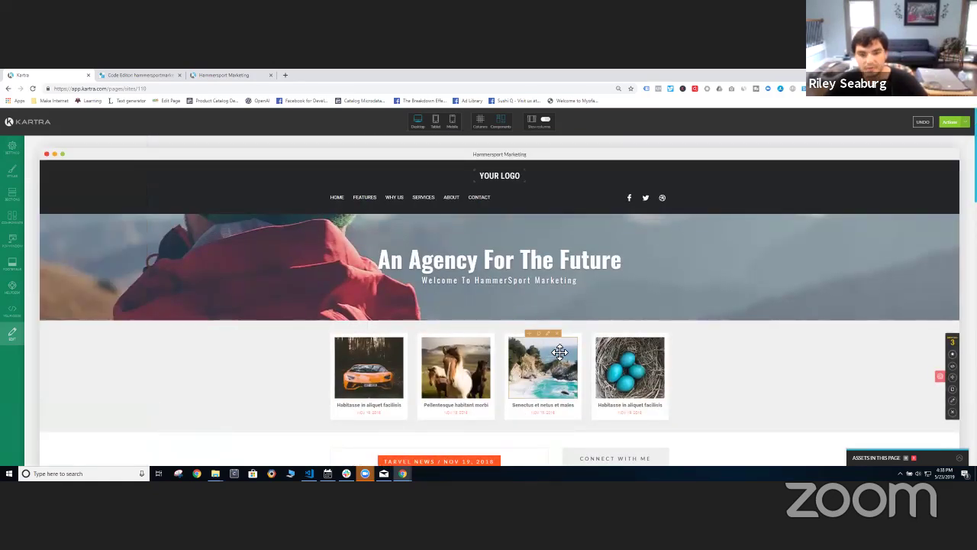
{"action": "left_click", "coordinate": [561, 351]}
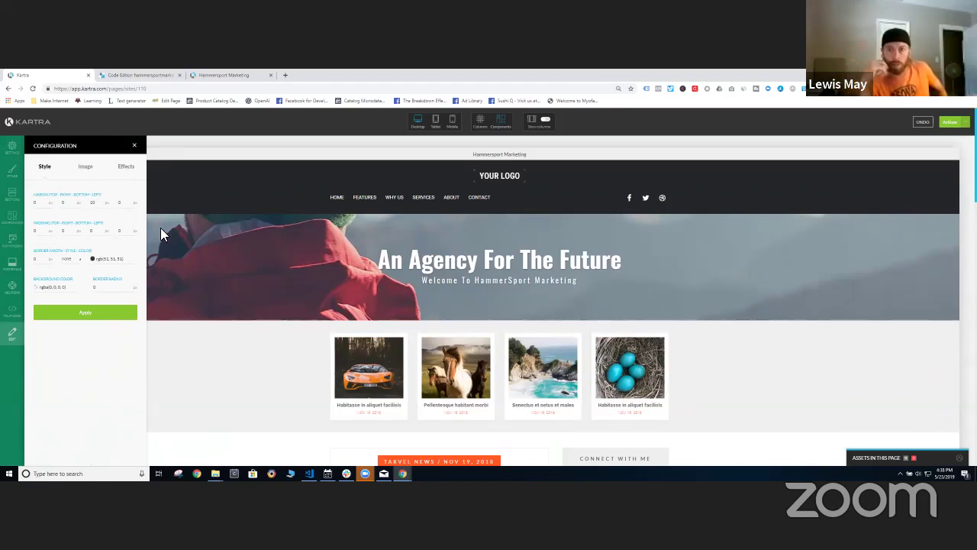
{"action": "left_click", "coordinate": [86, 167]}
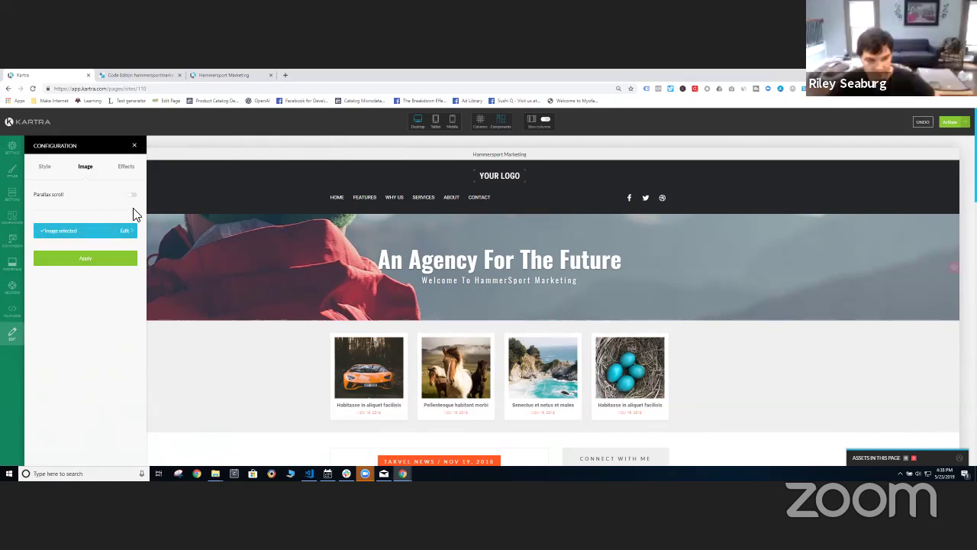
{"action": "left_click", "coordinate": [72, 234]}
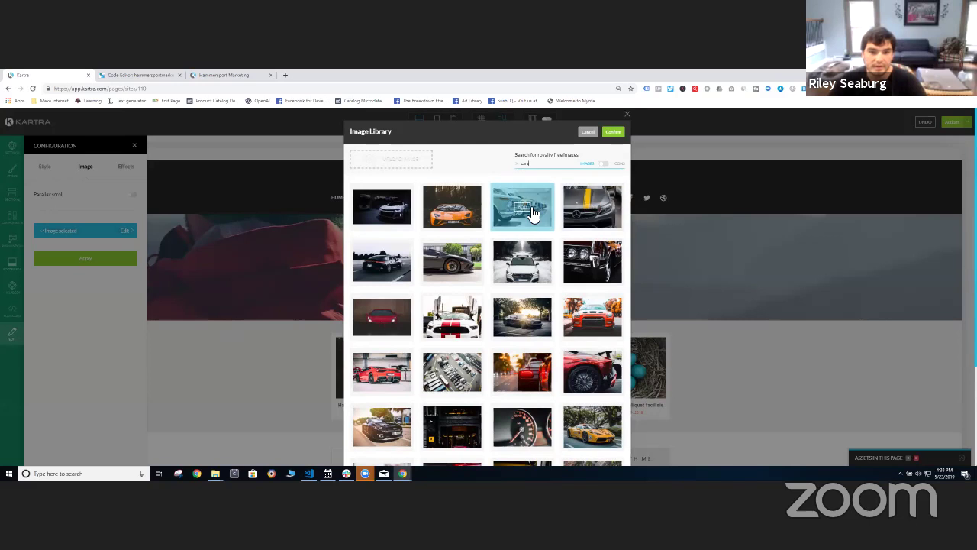
{"action": "left_click", "coordinate": [590, 210]}
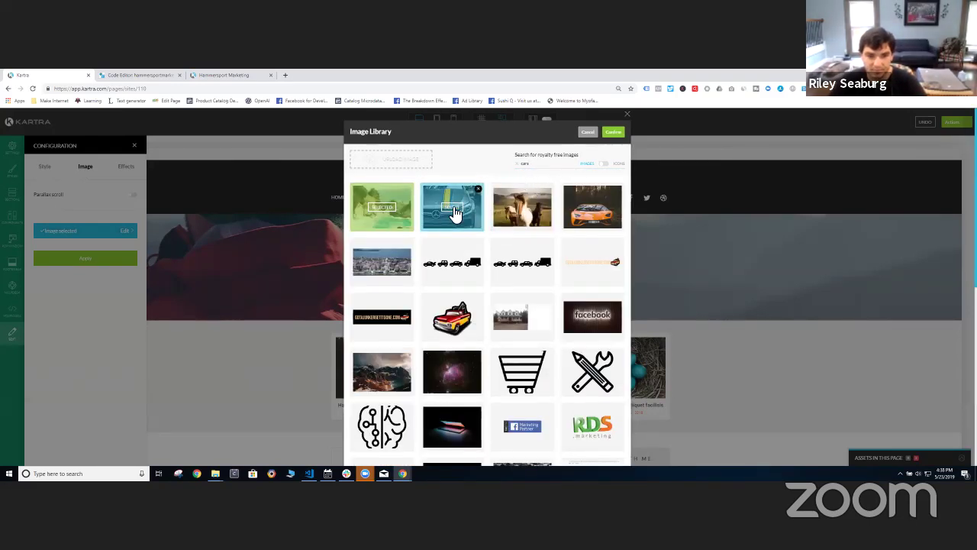
{"action": "left_click", "coordinate": [454, 213]}
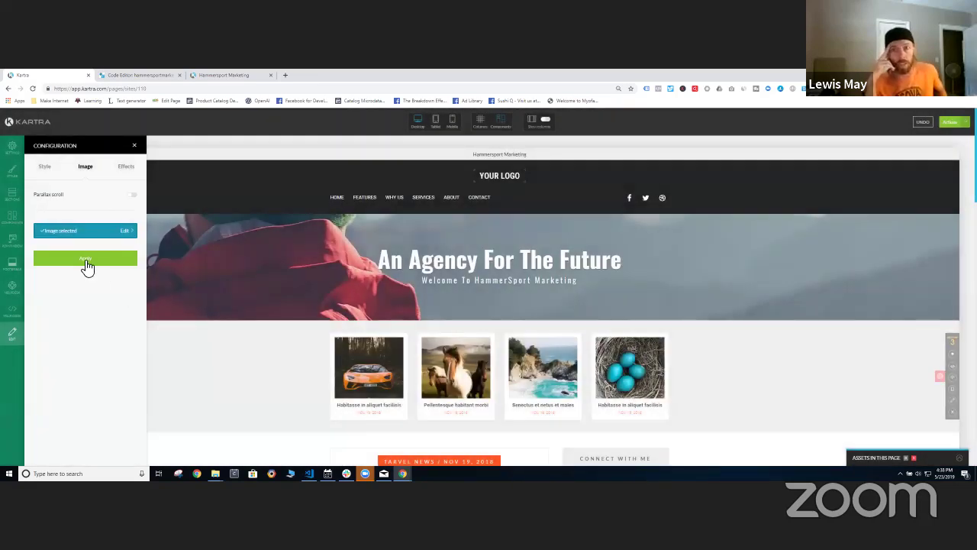
{"action": "left_click", "coordinate": [85, 263]}
Step: Replace the bird's nest image in the fourth card with the white, red-striped sports car photo from a royalty-free search for cars
{"action": "scroll", "coordinate": [420, 283], "scroll_direction": "down", "scroll_amount": 1}
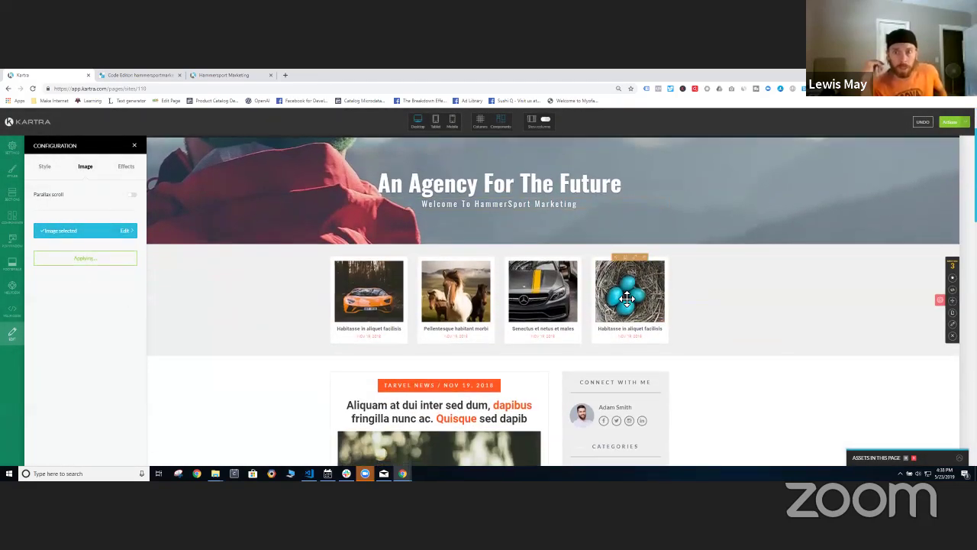
{"action": "left_click", "coordinate": [635, 258]}
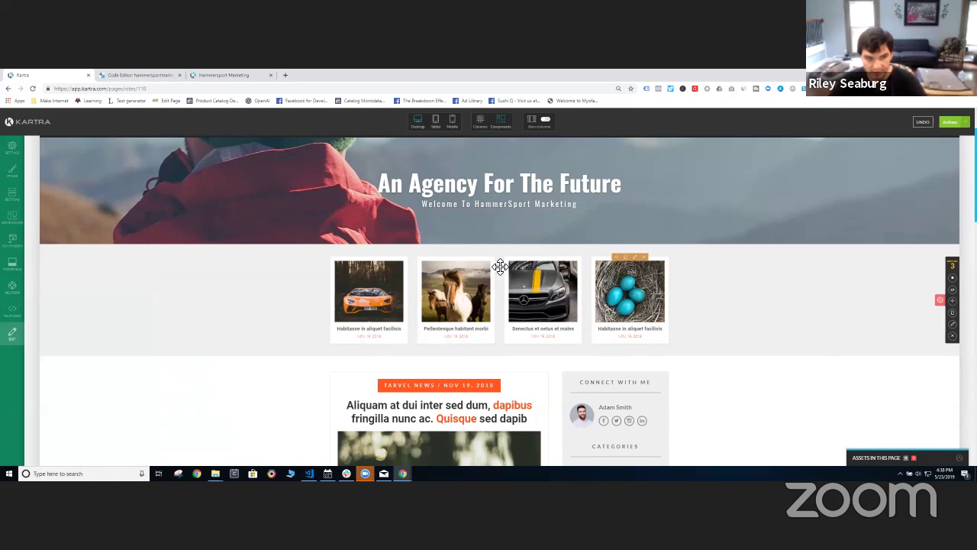
{"action": "left_click", "coordinate": [86, 168]}
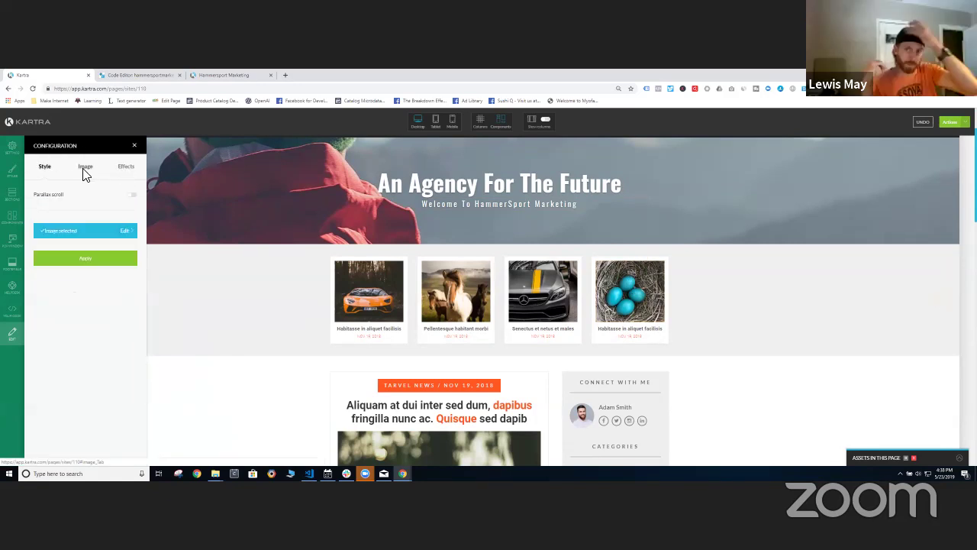
{"action": "left_click", "coordinate": [88, 230]}
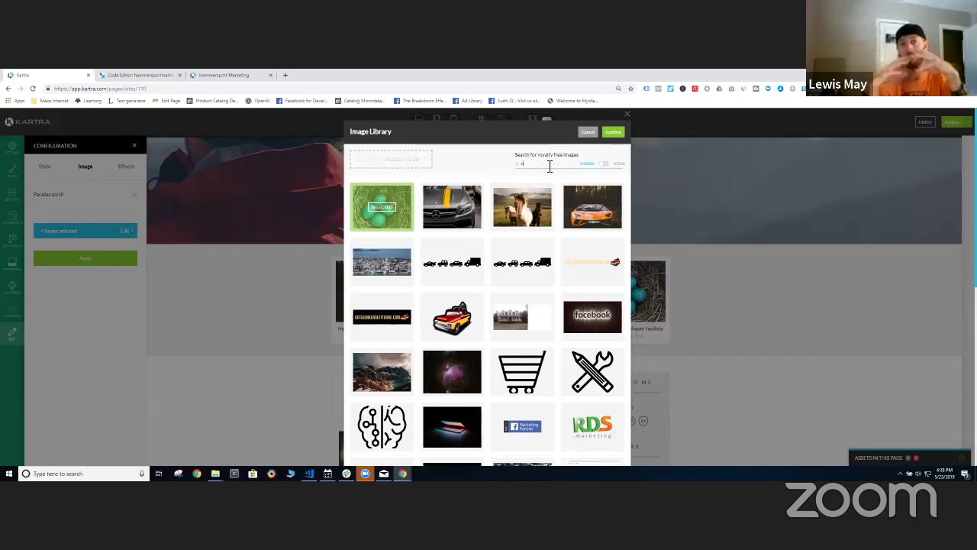
{"action": "type", "text": "cars"}
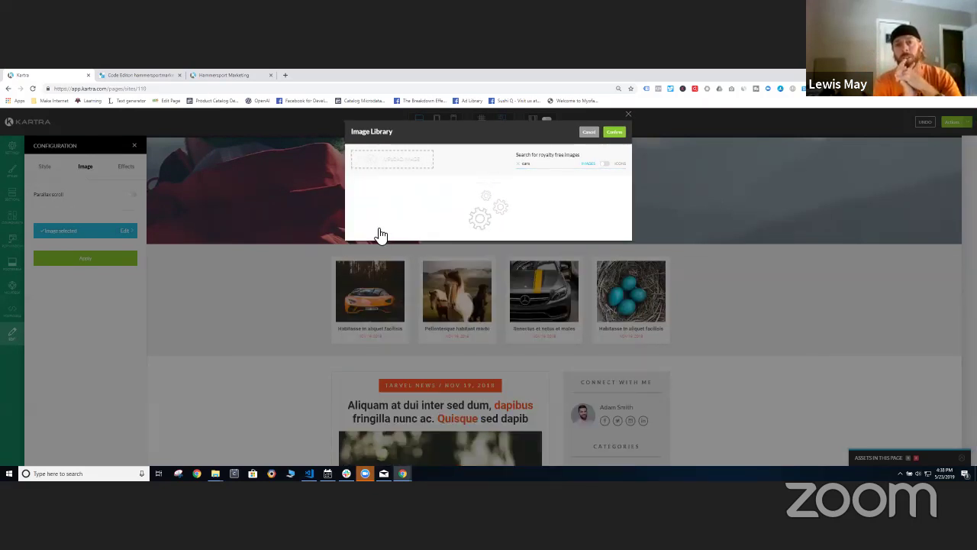
{"action": "left_click", "coordinate": [613, 134]}
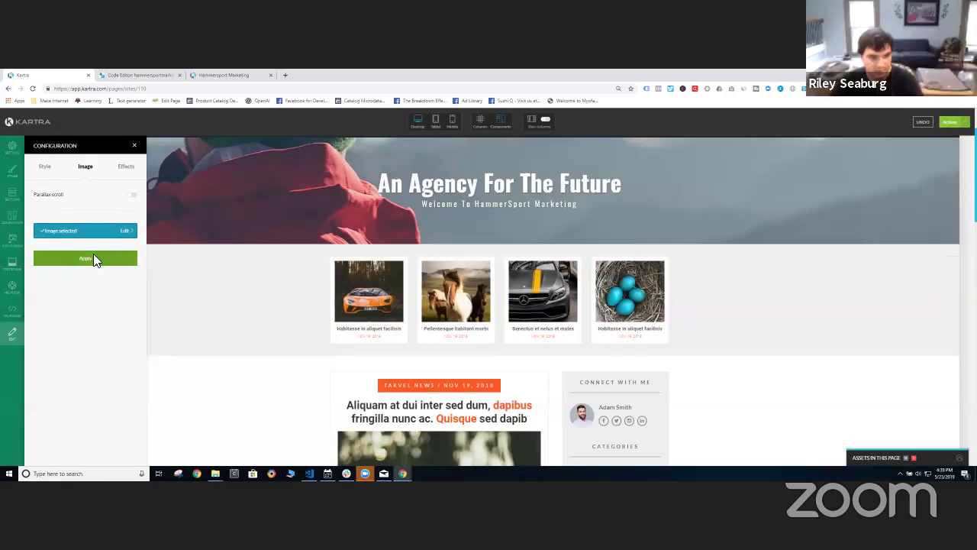
{"action": "left_click", "coordinate": [93, 259]}
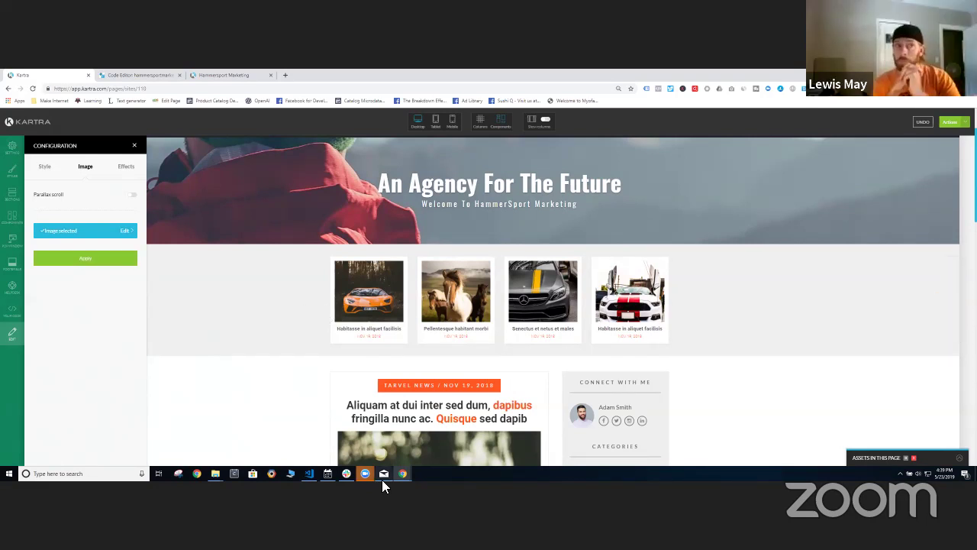
Step: Publish the edited page live with the page code option
{"action": "left_click", "coordinate": [950, 122]}
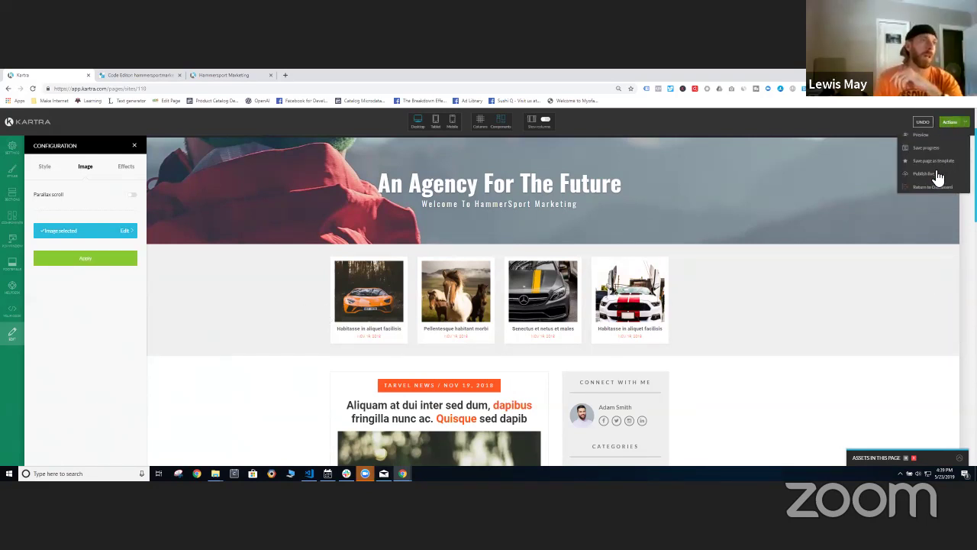
{"action": "left_click", "coordinate": [935, 174]}
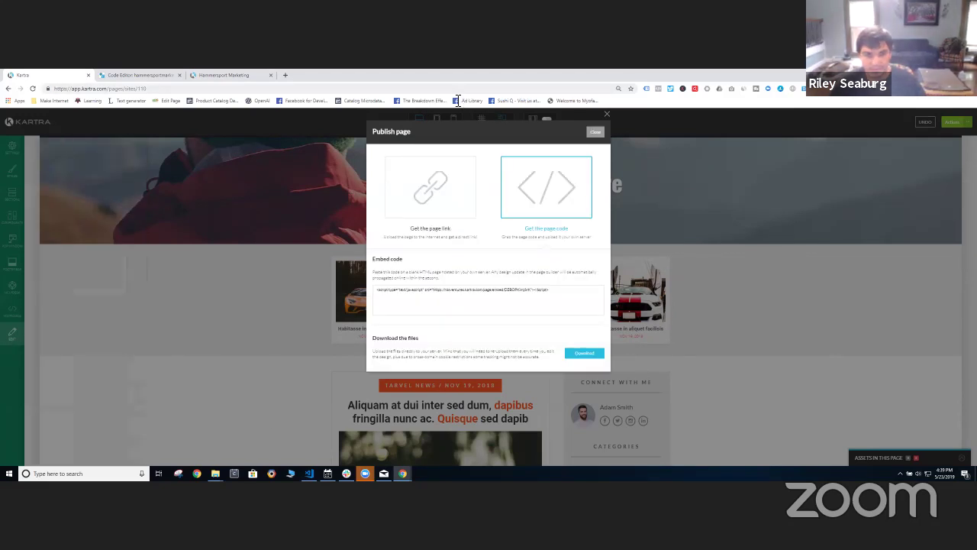
Step: Reload the hosted page at hammersportmarketing.com/demo and check its banner text, card images and remaining content
{"action": "left_click", "coordinate": [252, 77]}
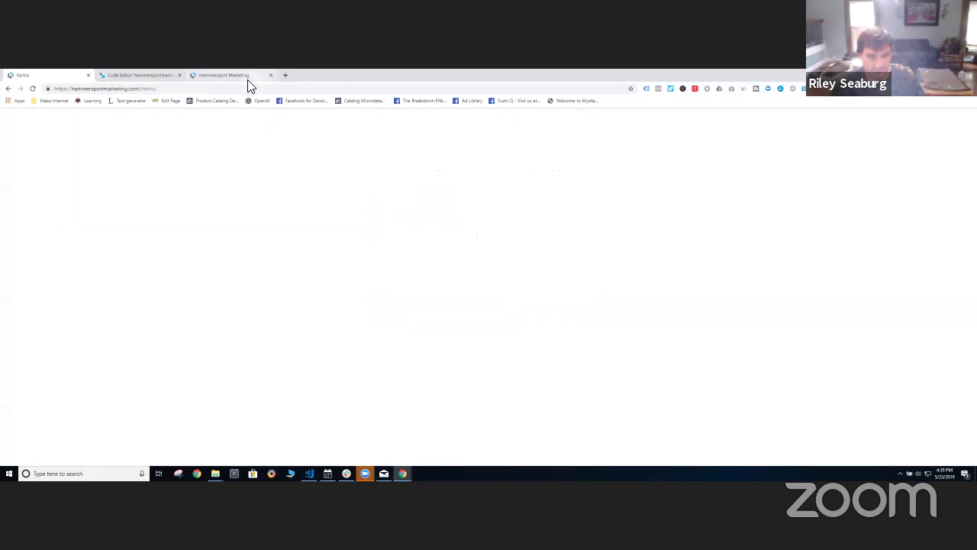
{"action": "left_click", "coordinate": [33, 89]}
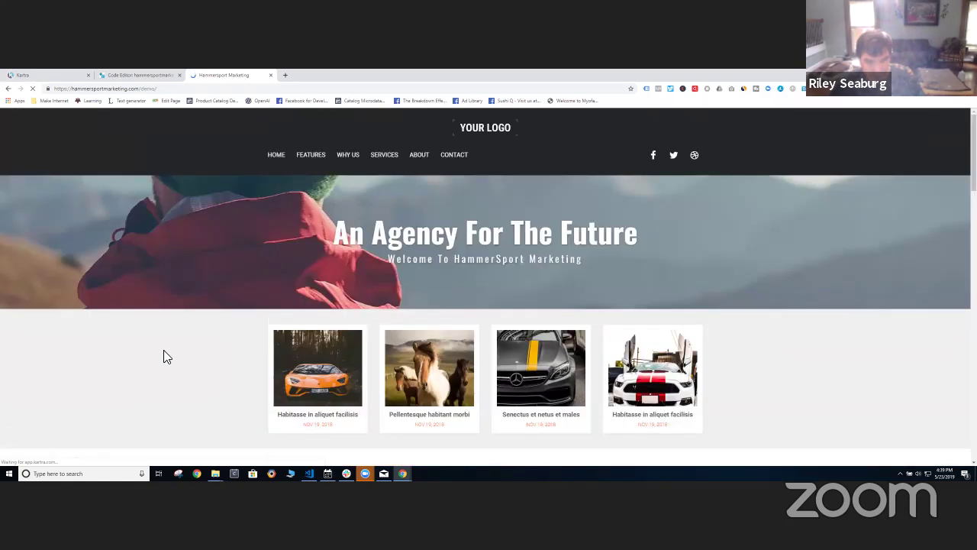
{"action": "scroll", "coordinate": [163, 353], "scroll_direction": "down", "scroll_amount": 2}
{"action": "scroll", "coordinate": [163, 351], "scroll_direction": "down", "scroll_amount": 14}
{"action": "scroll", "coordinate": [195, 443], "scroll_direction": "up", "scroll_amount": 13}
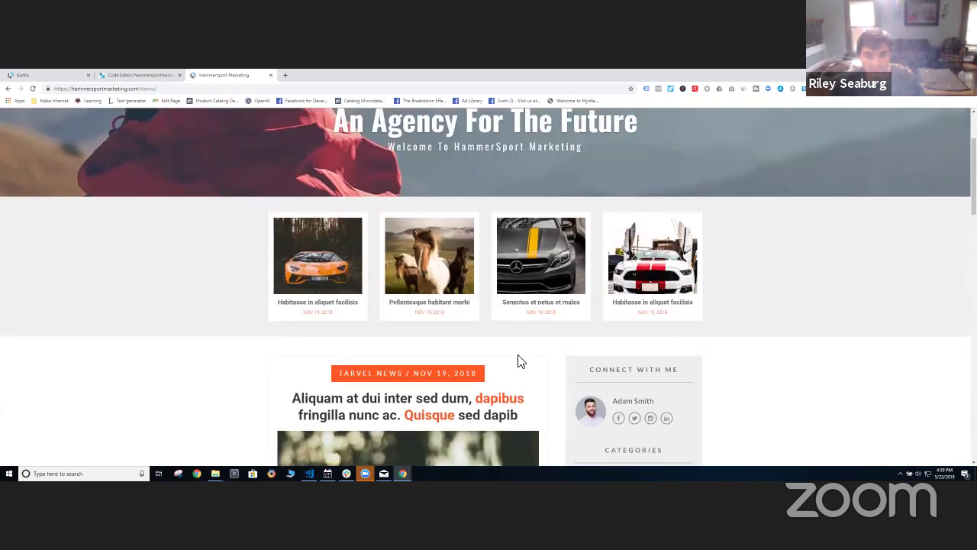
{"action": "scroll", "coordinate": [516, 357], "scroll_direction": "up", "scroll_amount": 3}
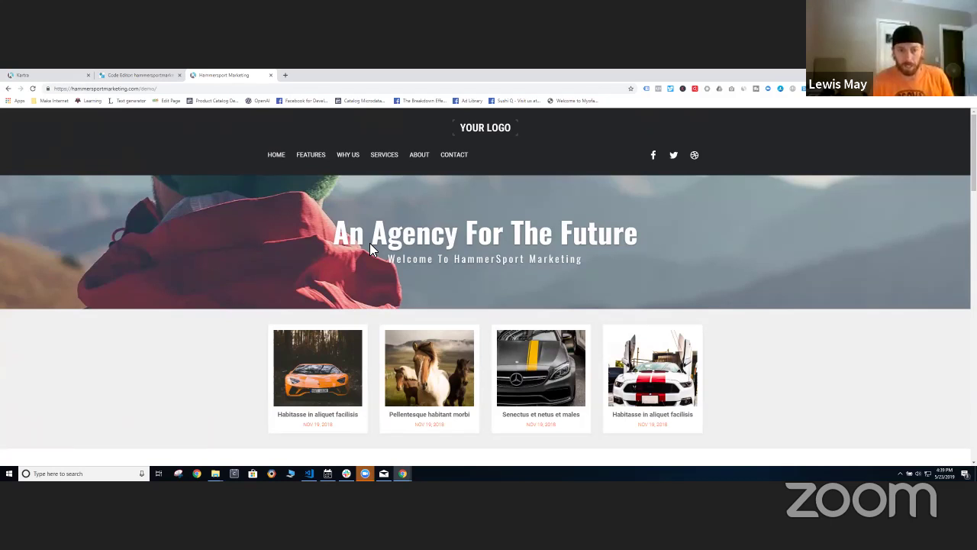
{"action": "scroll", "coordinate": [454, 329], "scroll_direction": "down", "scroll_amount": 4}
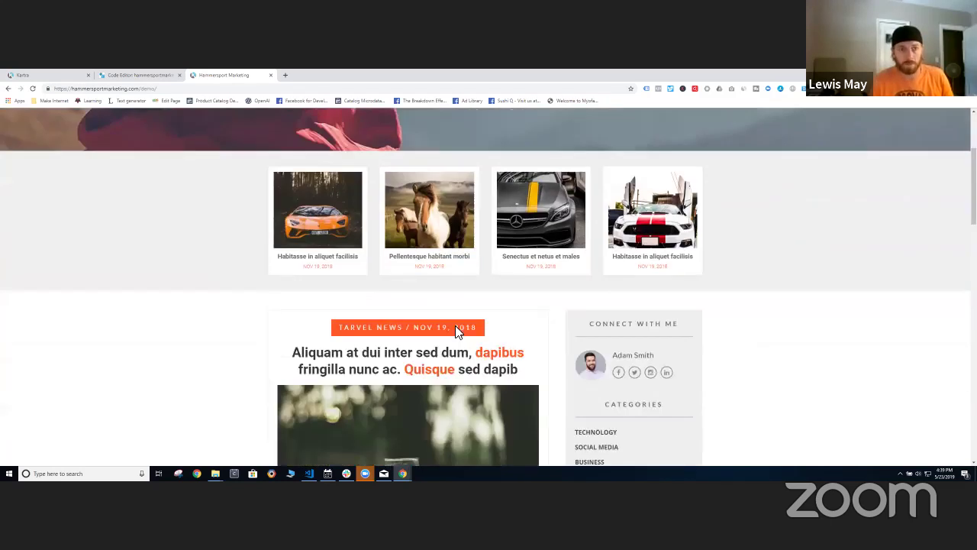
{"action": "scroll", "coordinate": [452, 340], "scroll_direction": "up", "scroll_amount": 4}
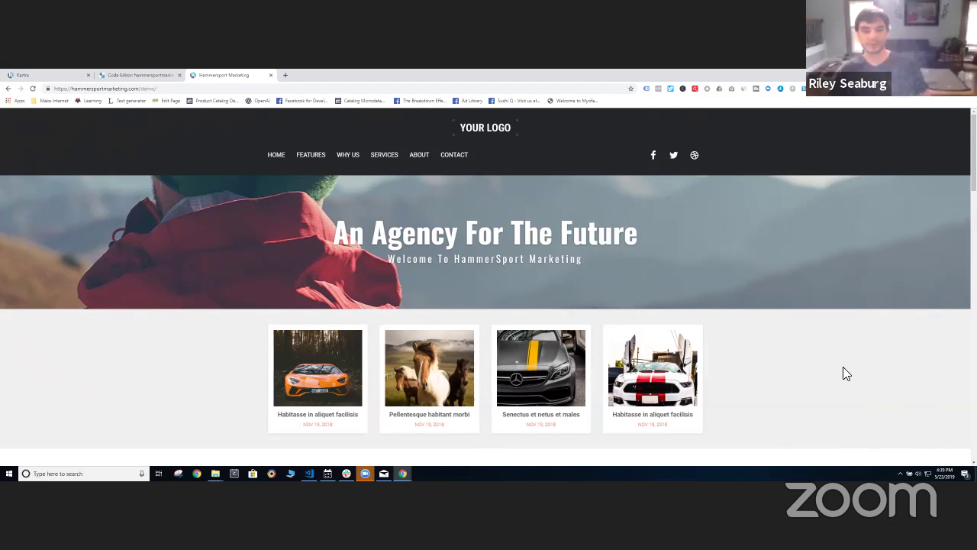
Step: Switch to Plesk and log in to the WordPress admin of hammersportmarketing.com from the WordPress instances list
{"action": "left_click", "coordinate": [285, 76]}
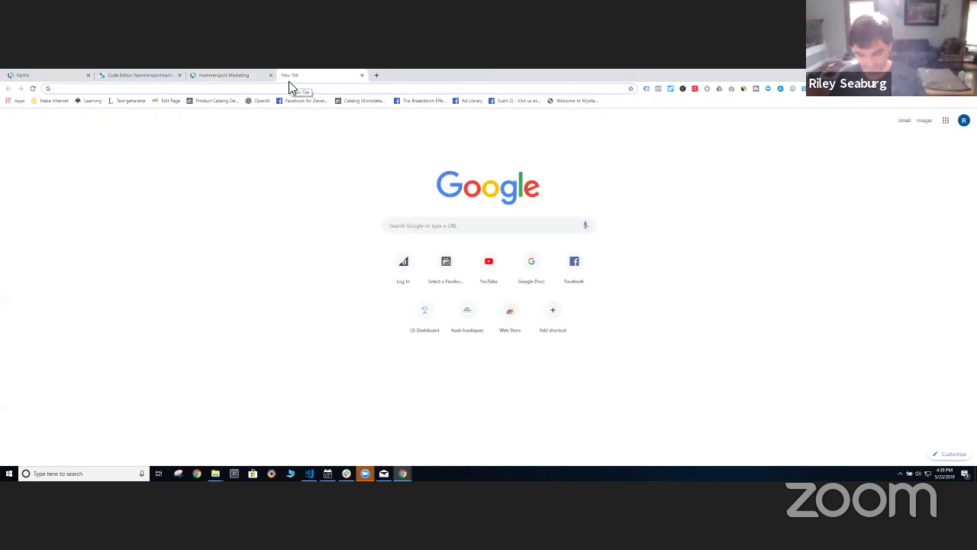
{"action": "type", "text": "hammersportracing.com"}
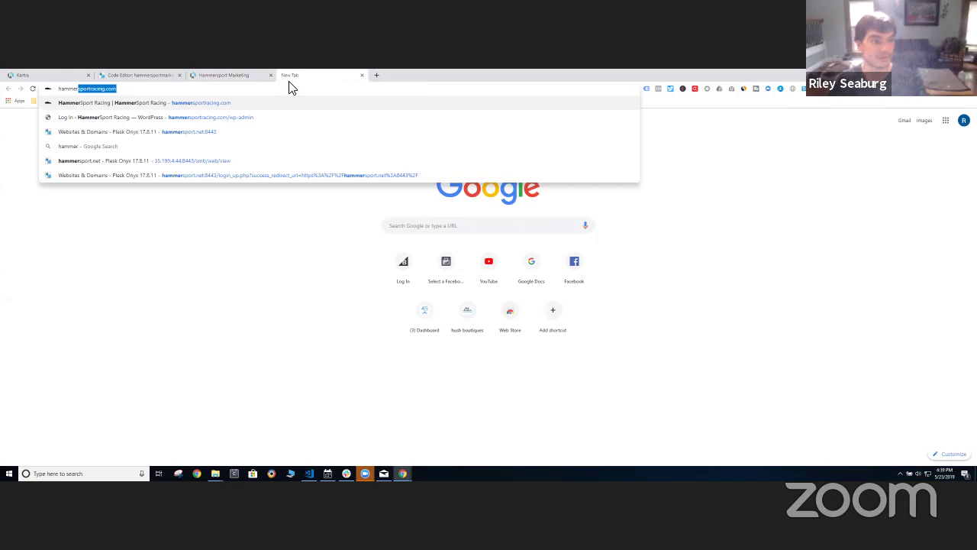
{"action": "left_click", "coordinate": [138, 76]}
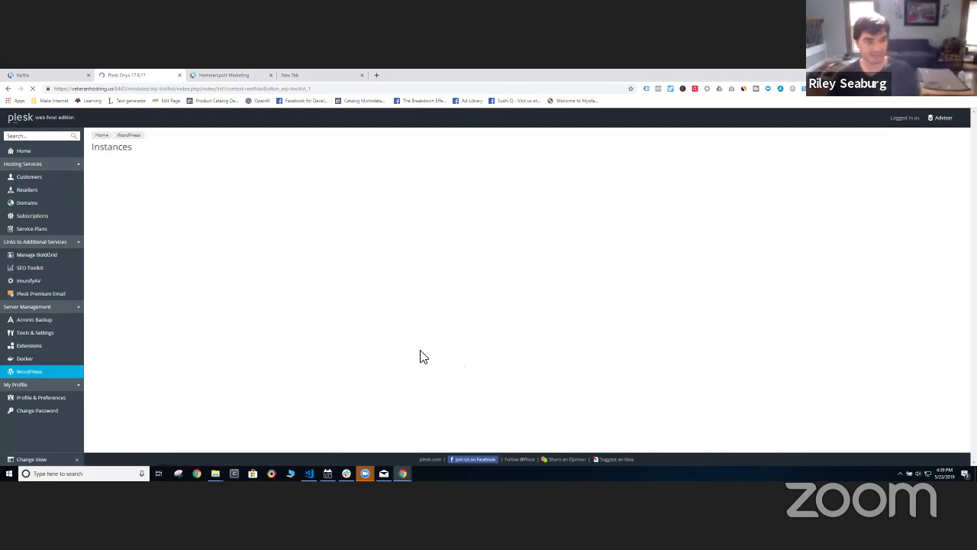
{"action": "scroll", "coordinate": [296, 233], "scroll_direction": "down", "scroll_amount": 5}
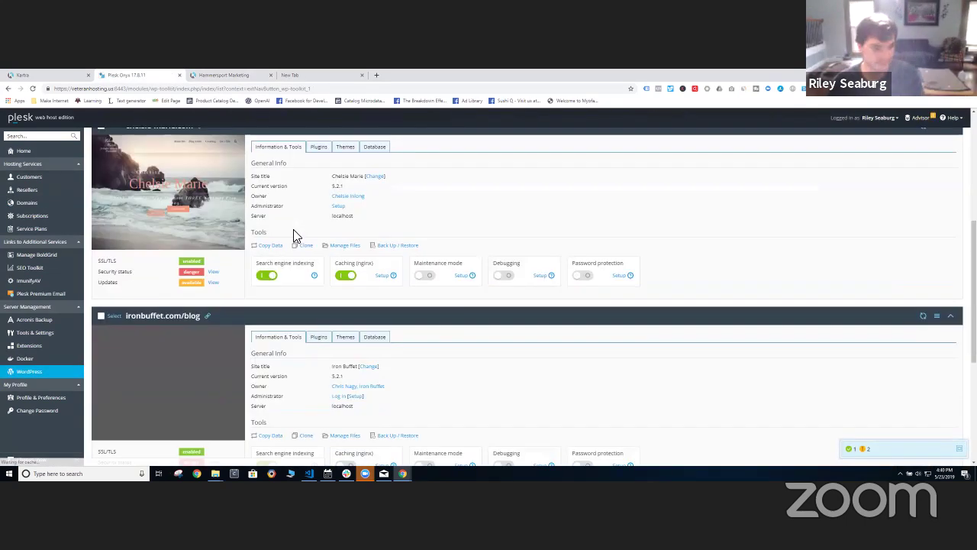
{"action": "scroll", "coordinate": [296, 233], "scroll_direction": "up", "scroll_amount": 5}
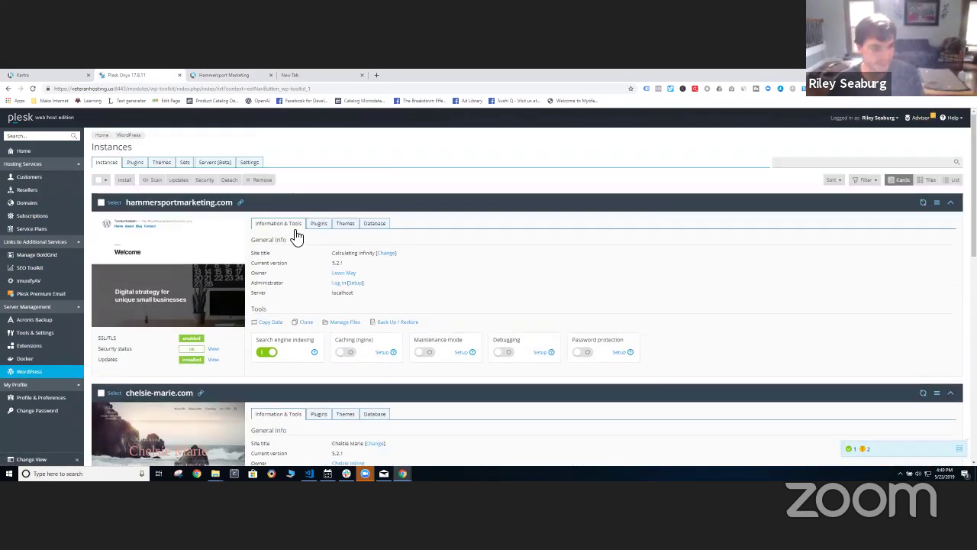
{"action": "left_click", "coordinate": [340, 283]}
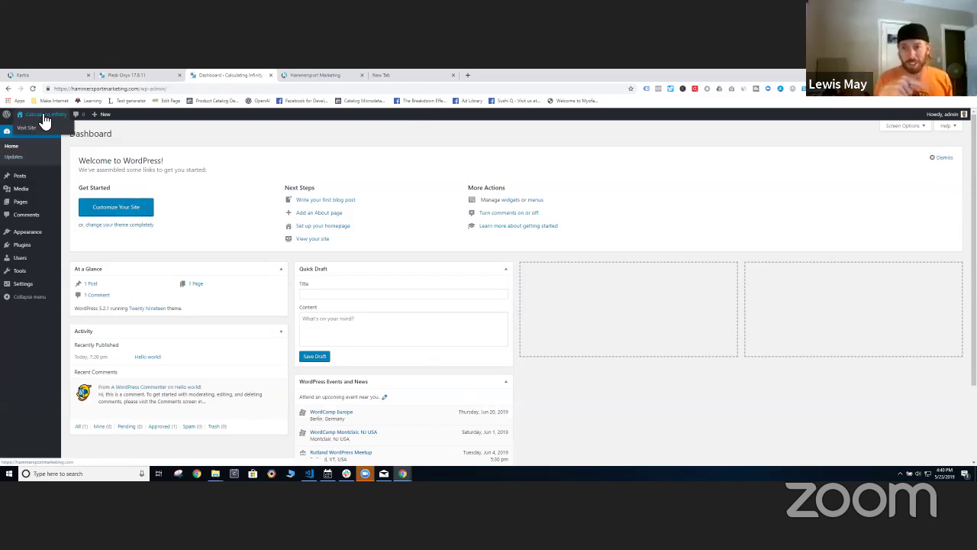
Step: Open the live site from the WordPress admin in a separate tab and examine its home page and May 2019 archive
{"action": "right_click", "coordinate": [44, 128]}
{"action": "left_click", "coordinate": [84, 136]}
{"action": "left_click", "coordinate": [328, 75]}
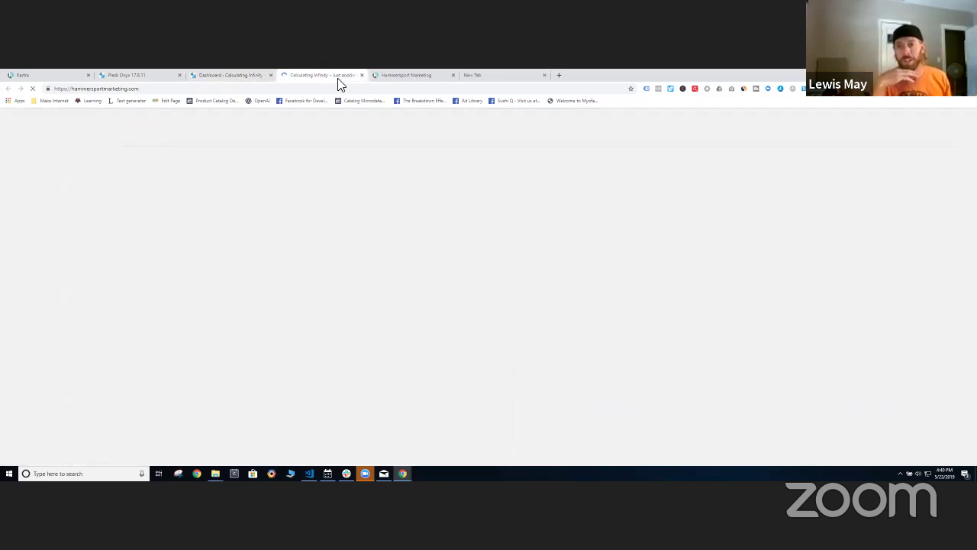
{"action": "scroll", "coordinate": [427, 330], "scroll_direction": "down", "scroll_amount": 3}
{"action": "scroll", "coordinate": [443, 301], "scroll_direction": "up", "scroll_amount": 3}
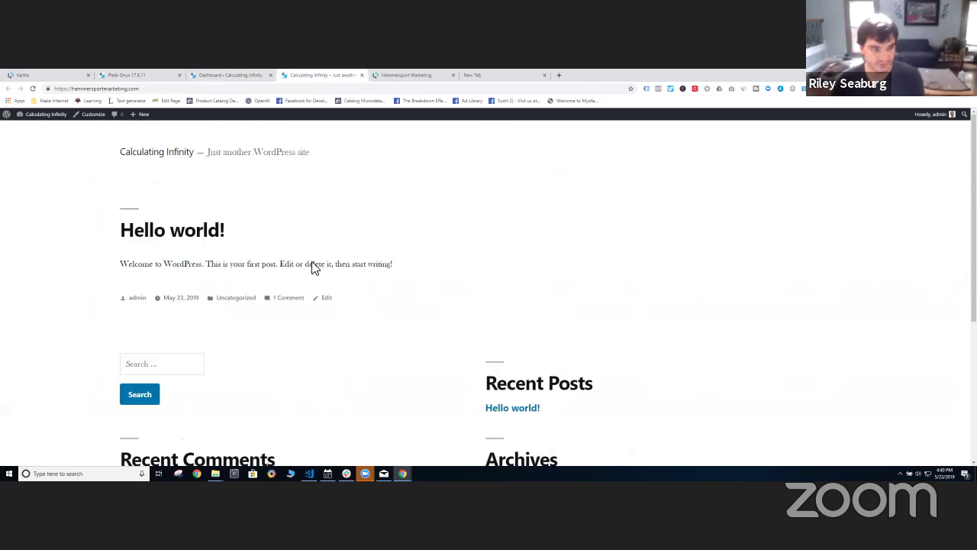
{"action": "scroll", "coordinate": [415, 308], "scroll_direction": "down", "scroll_amount": 3}
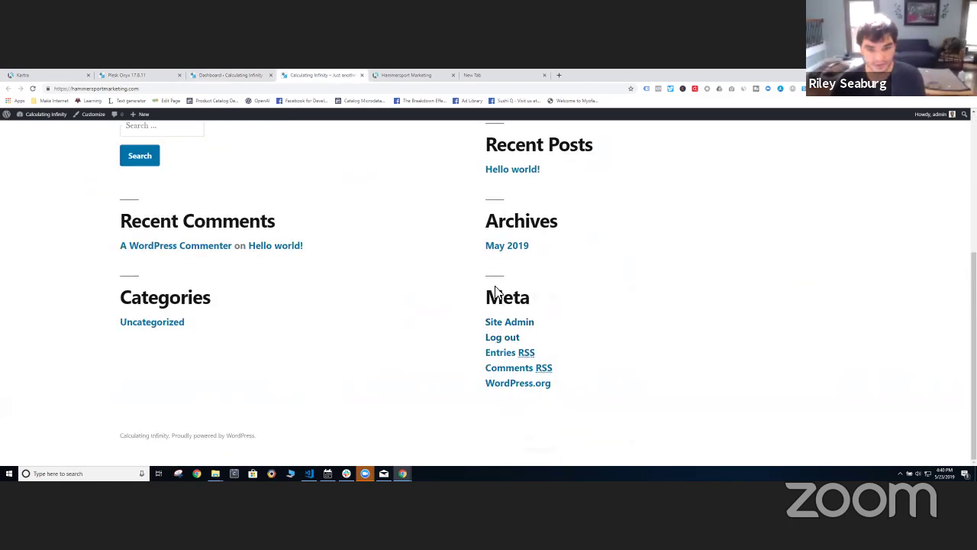
{"action": "left_click", "coordinate": [510, 251]}
{"action": "scroll", "coordinate": [340, 252], "scroll_direction": "down", "scroll_amount": 5}
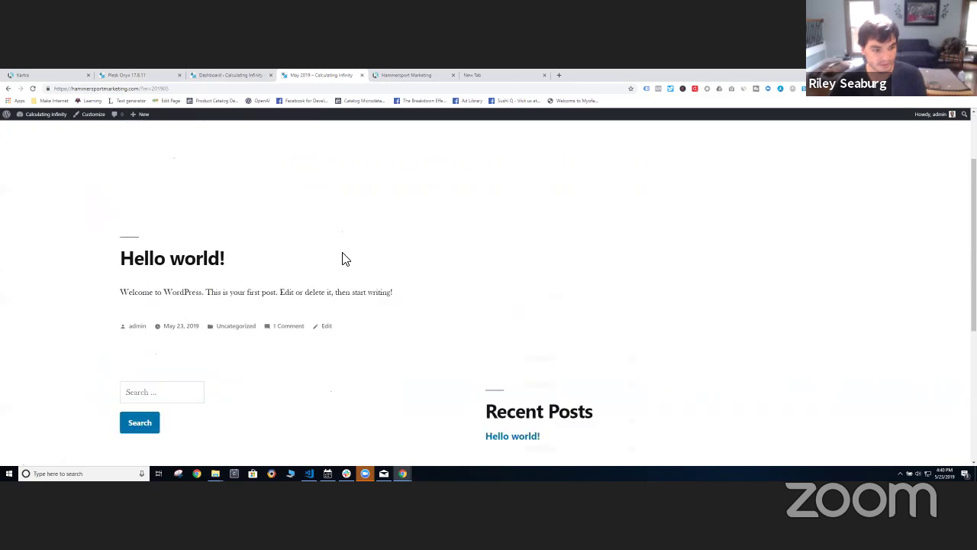
{"action": "scroll", "coordinate": [342, 264], "scroll_direction": "up", "scroll_amount": 5}
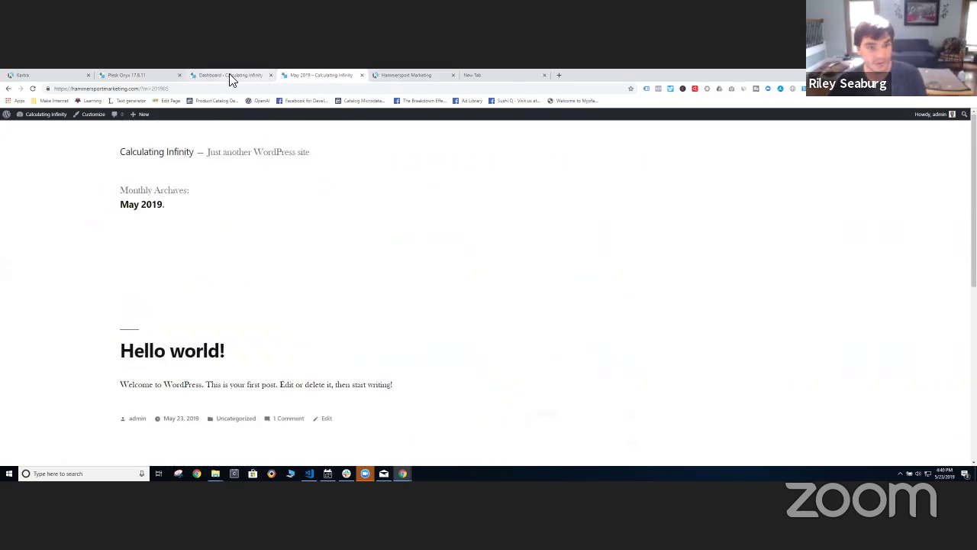
Step: Return to the WordPress dashboard and open the page for adding a new theme
{"action": "left_click", "coordinate": [229, 74]}
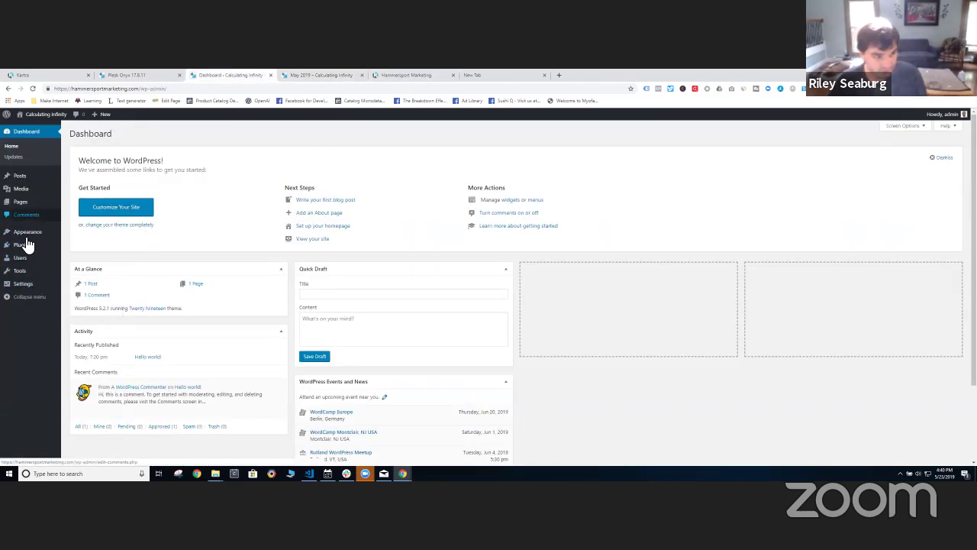
{"action": "mouse_move", "coordinate": [26, 248]}
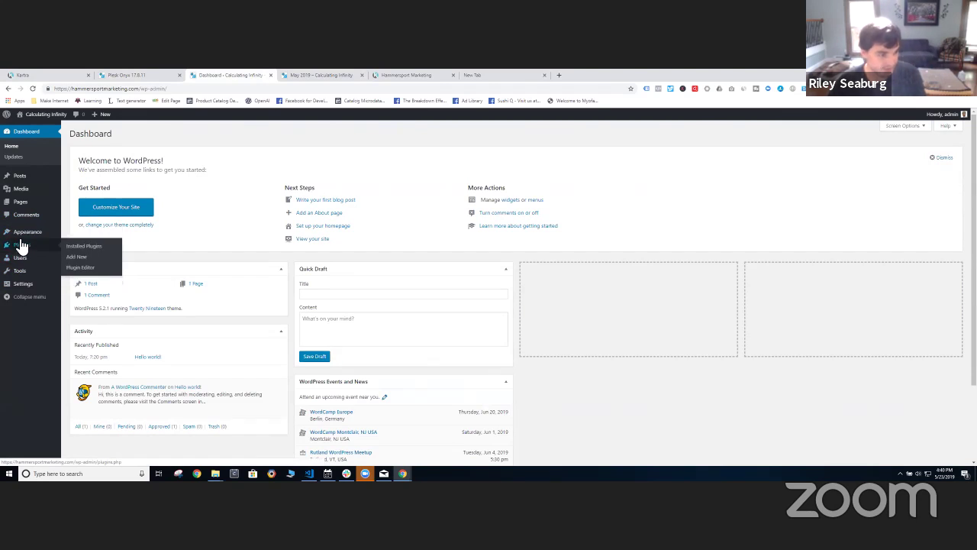
{"action": "left_click", "coordinate": [73, 234]}
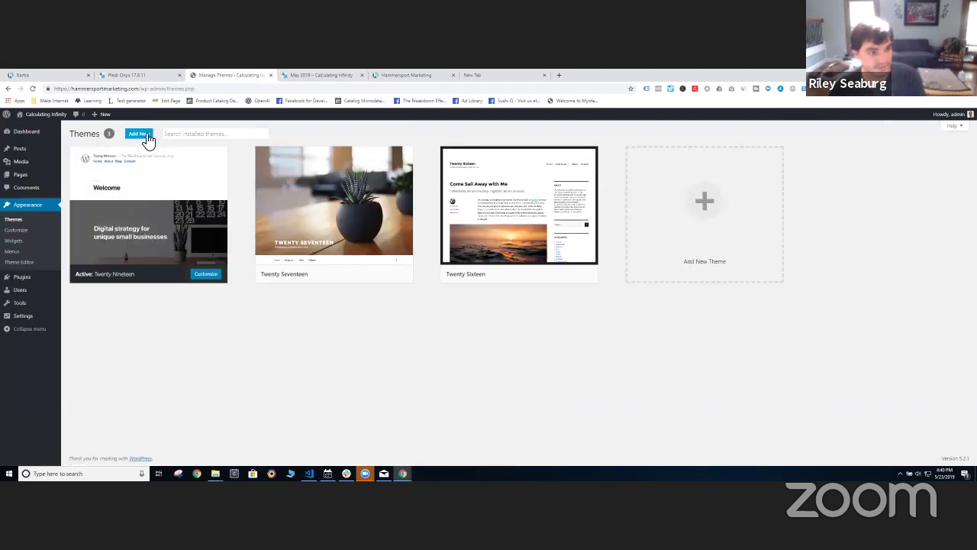
{"action": "left_click", "coordinate": [148, 140]}
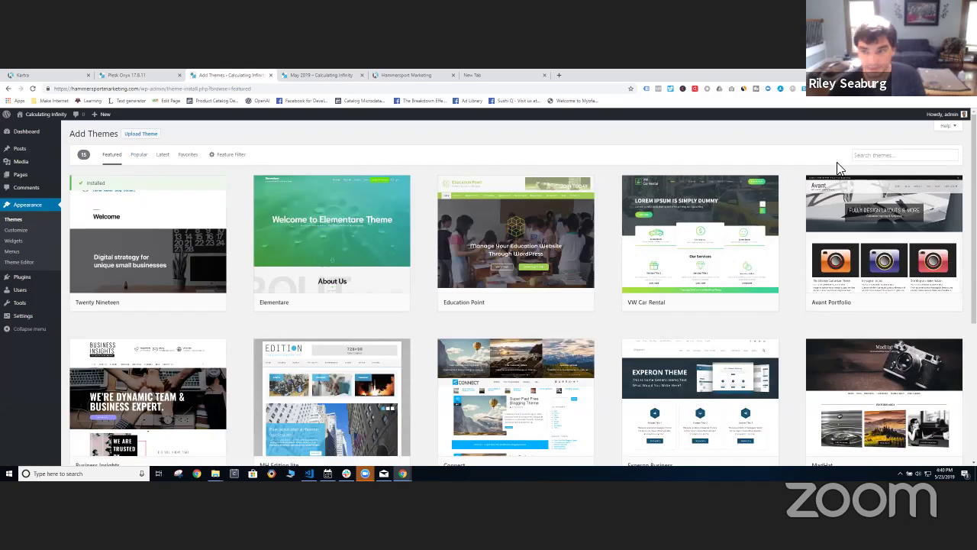
Step: Upload Avada.zip from the Desktop as a theme, install and activate it, and reload the admin page
{"action": "left_click", "coordinate": [133, 142]}
{"action": "left_click", "coordinate": [462, 203]}
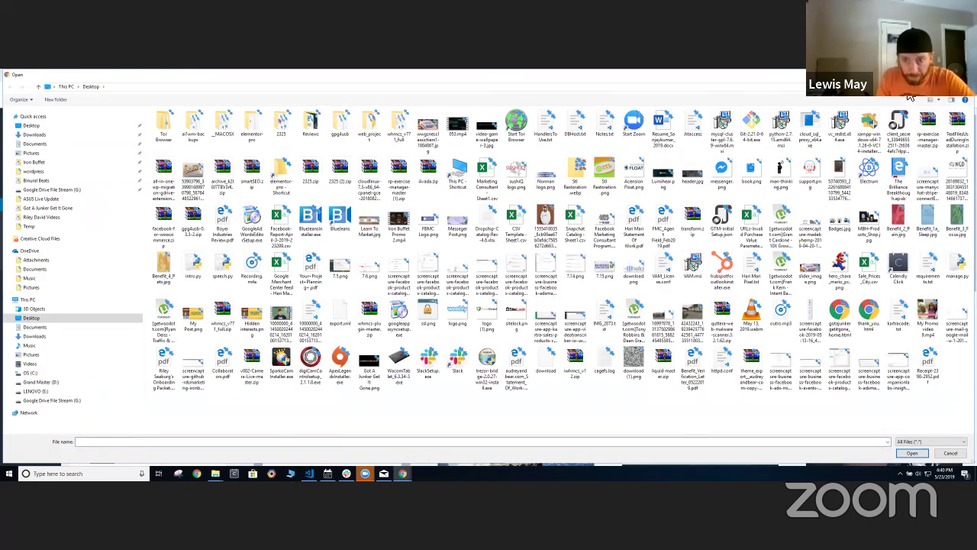
{"action": "left_click", "coordinate": [908, 90]}
{"action": "type", "text": "avada"}
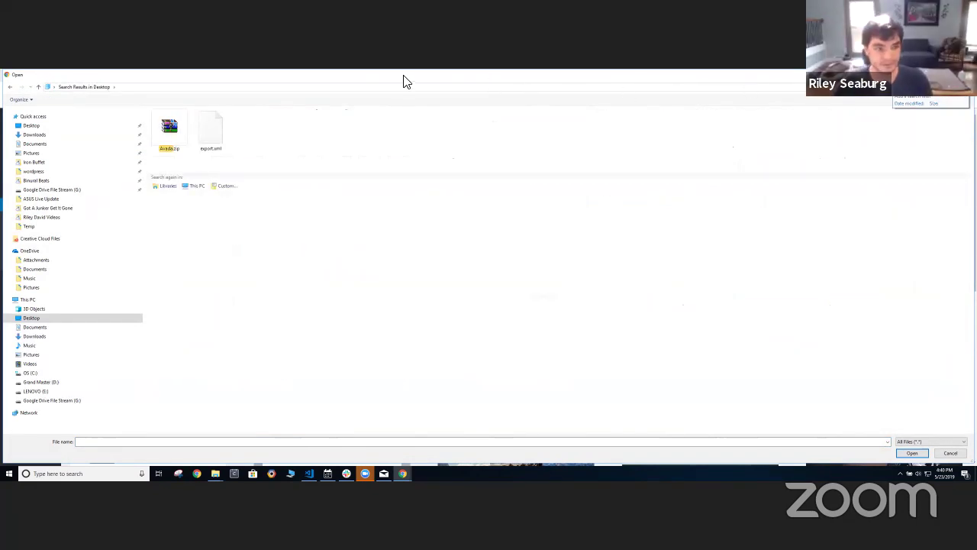
{"action": "left_click", "coordinate": [185, 139]}
{"action": "double_click", "coordinate": [169, 134]}
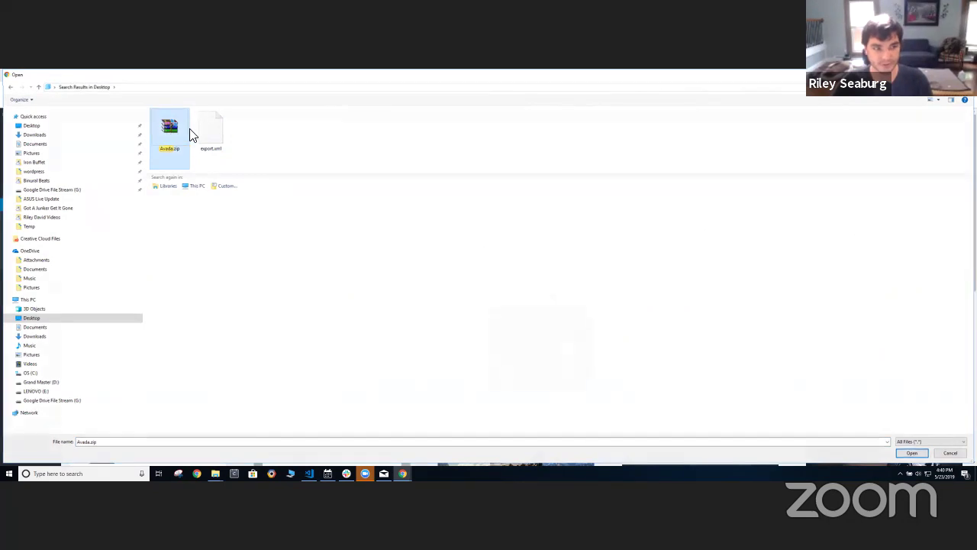
{"action": "left_click", "coordinate": [562, 203]}
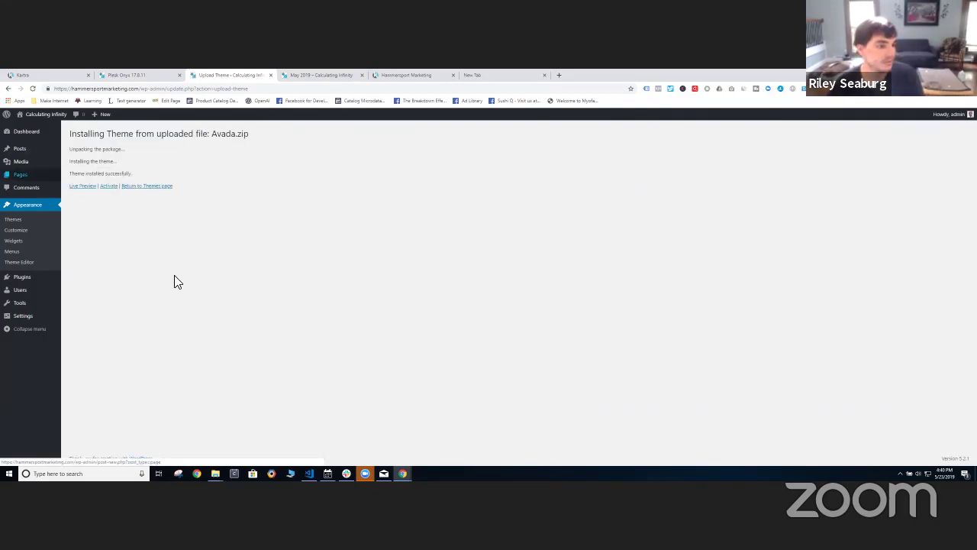
{"action": "left_click", "coordinate": [110, 186]}
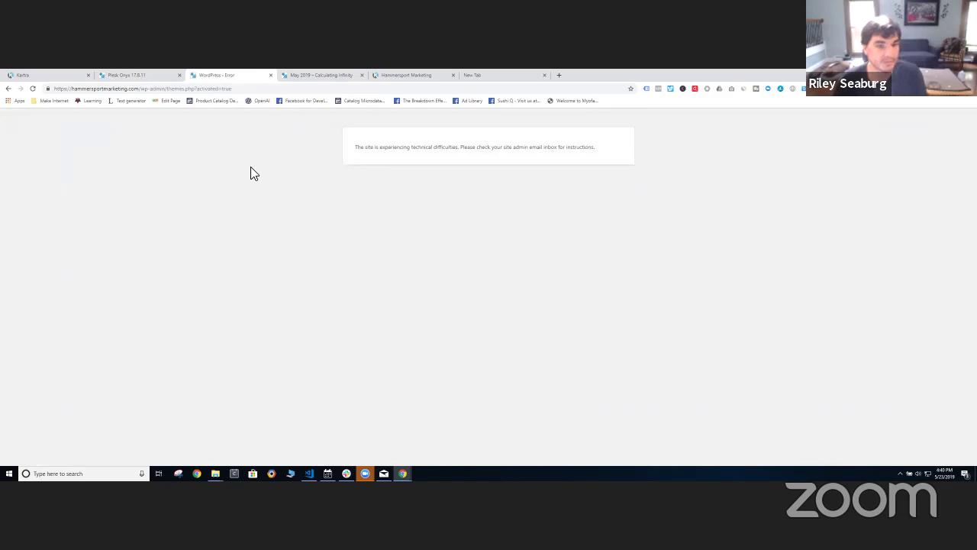
{"action": "key", "text": "F5"}
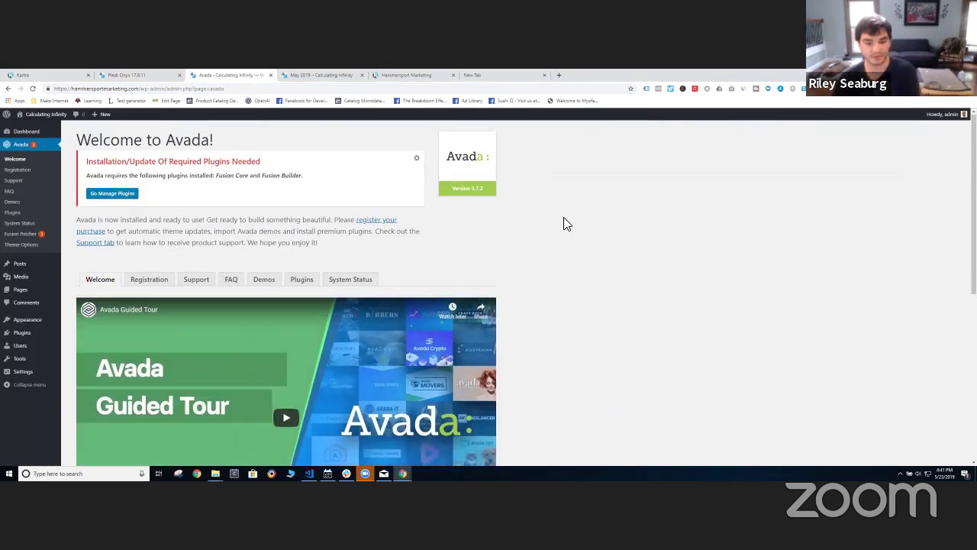
Step: Install the required Fusion Core plugin from Avada's plugin list
{"action": "scroll", "coordinate": [277, 277], "scroll_direction": "down", "scroll_amount": 1}
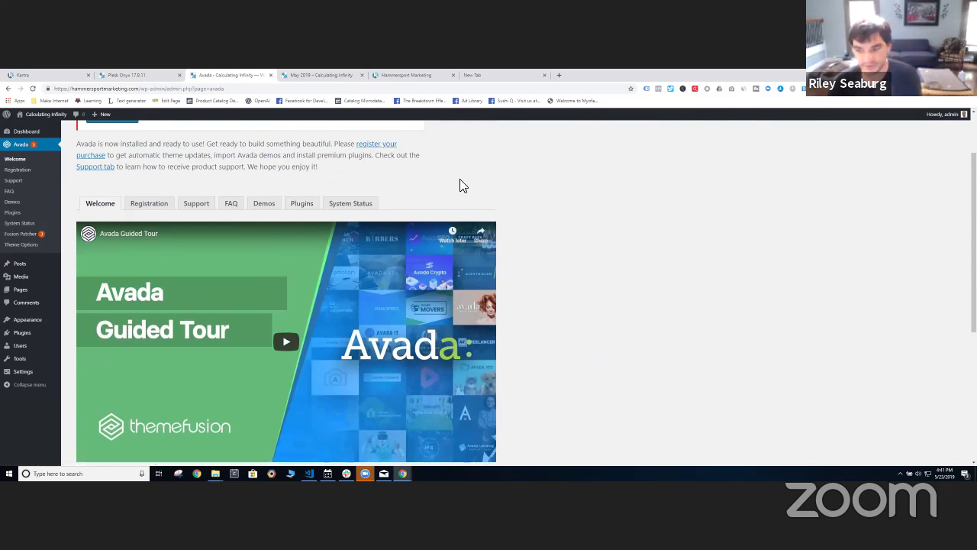
{"action": "left_click", "coordinate": [308, 210]}
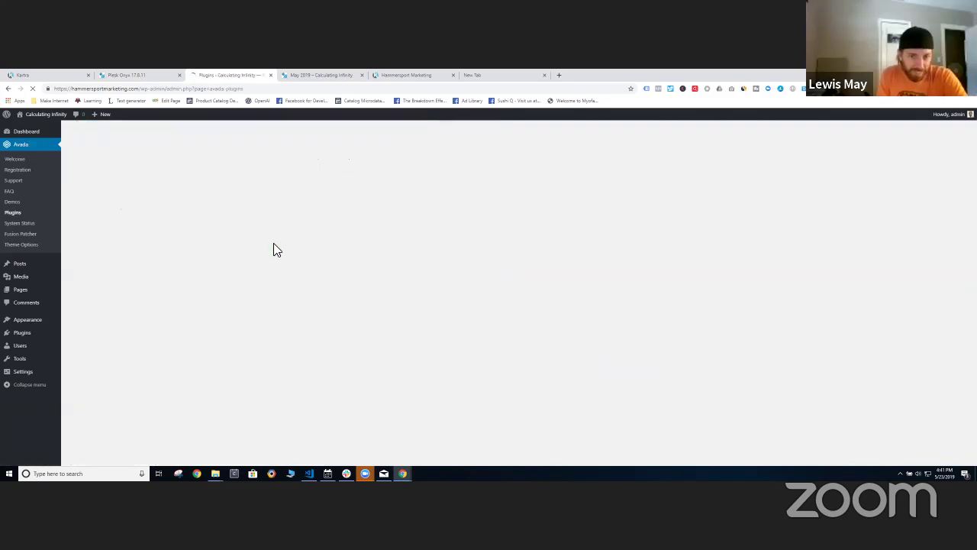
{"action": "scroll", "coordinate": [268, 243], "scroll_direction": "down", "scroll_amount": 1}
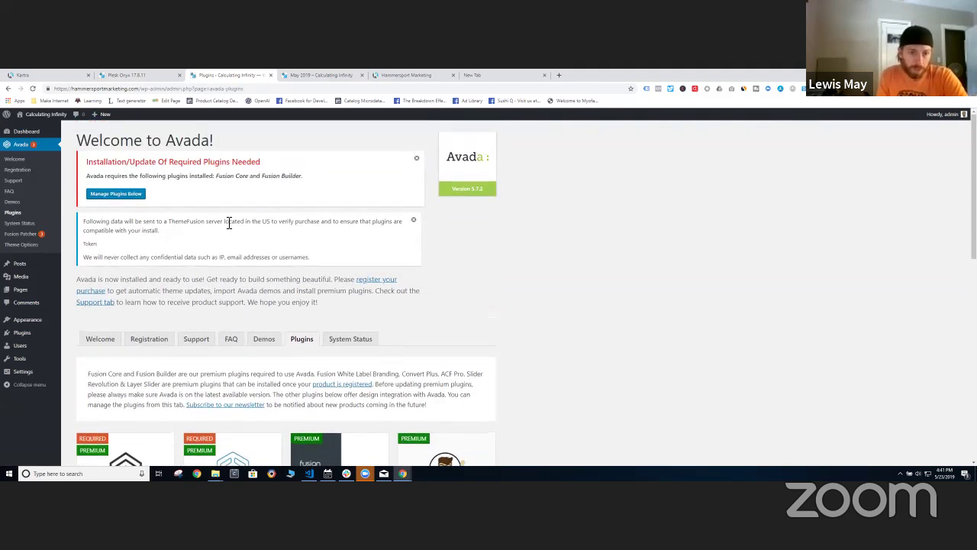
{"action": "scroll", "coordinate": [229, 229], "scroll_direction": "down", "scroll_amount": 3}
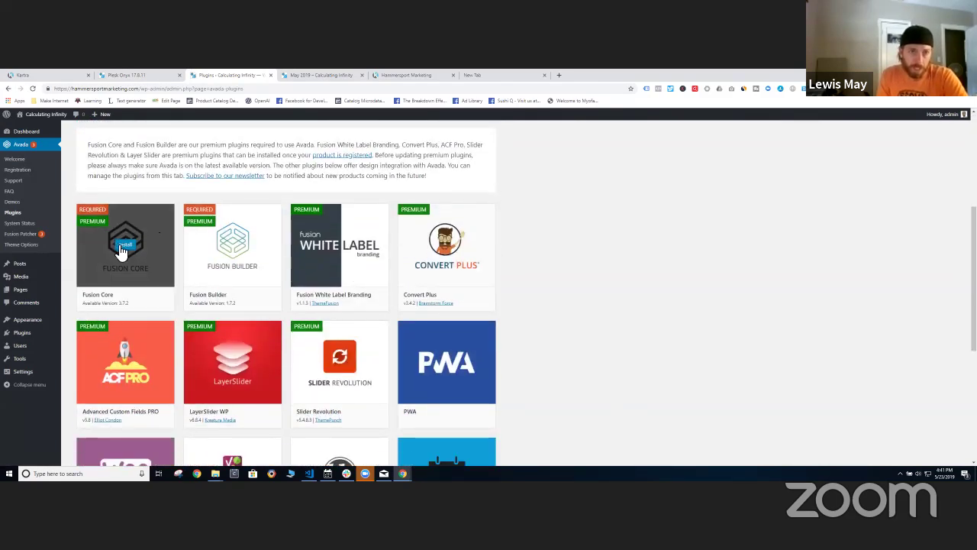
{"action": "left_click", "coordinate": [122, 245]}
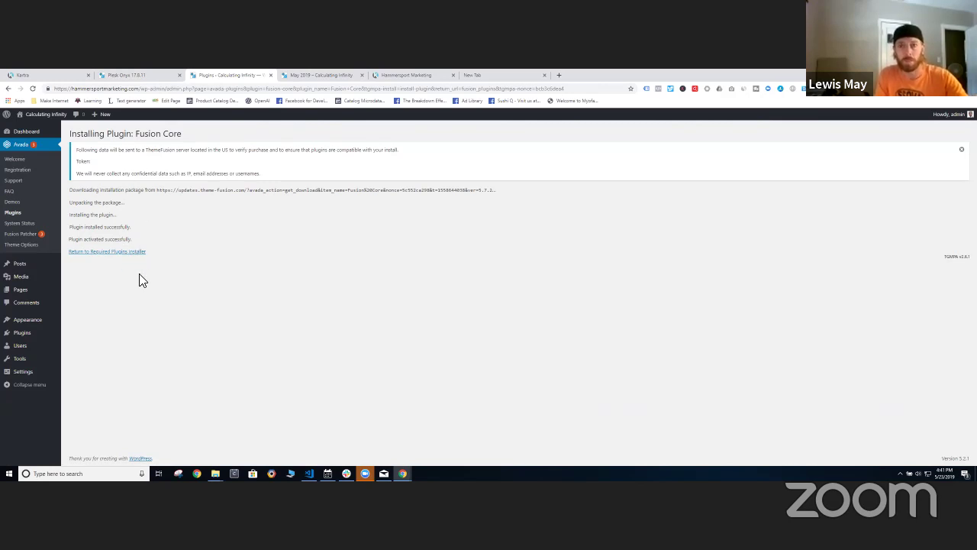
Step: Return to the required plugins list and install the Fusion Builder plugin
{"action": "left_click", "coordinate": [125, 254]}
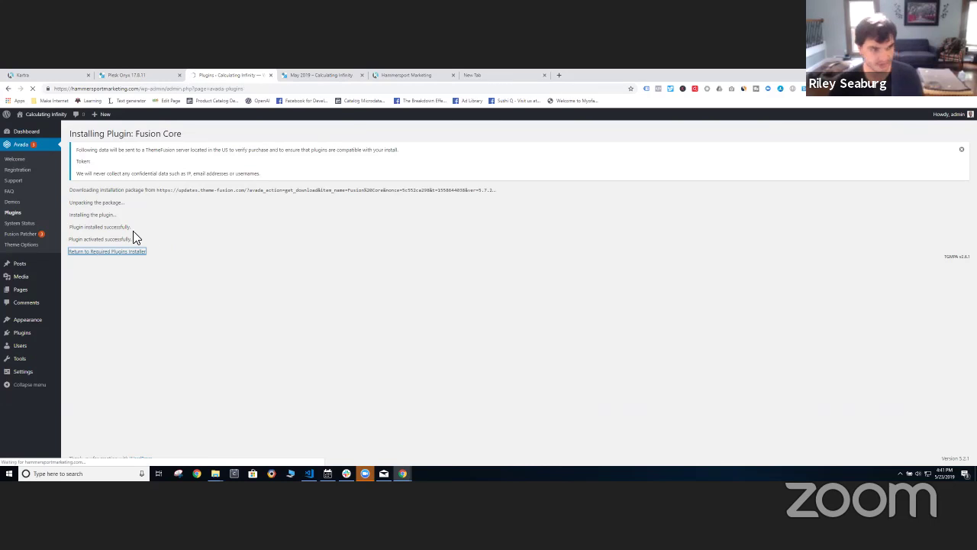
{"action": "scroll", "coordinate": [533, 281], "scroll_direction": "down", "scroll_amount": 2}
{"action": "left_click", "coordinate": [231, 363]}
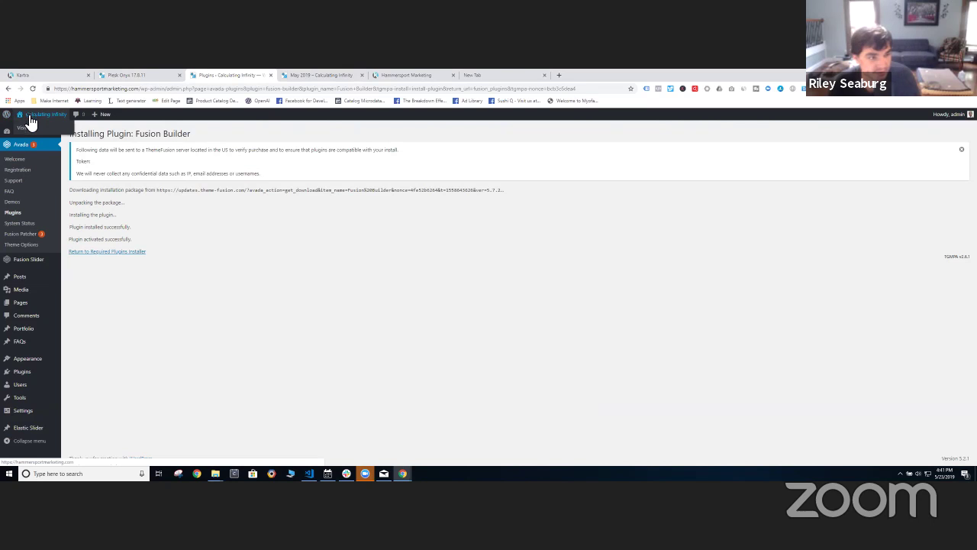
Step: Look through the site's page list and the Avada and Fusion Builder welcome pages
{"action": "left_click", "coordinate": [25, 305]}
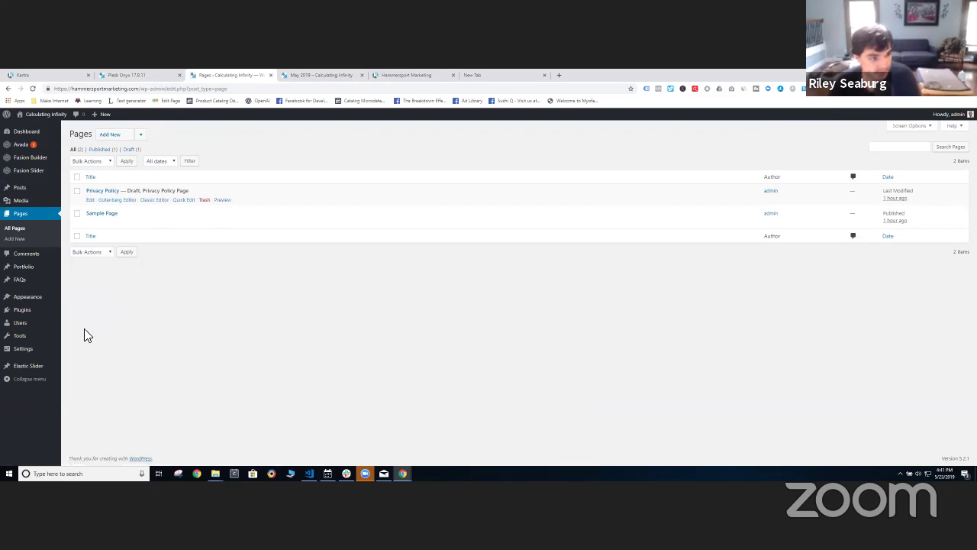
{"action": "mouse_move", "coordinate": [39, 159]}
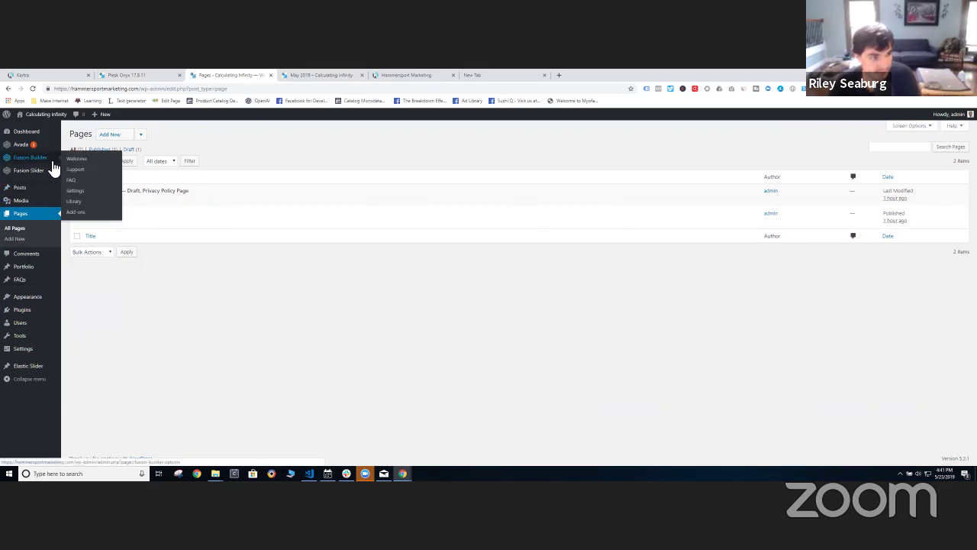
{"action": "left_click", "coordinate": [24, 146]}
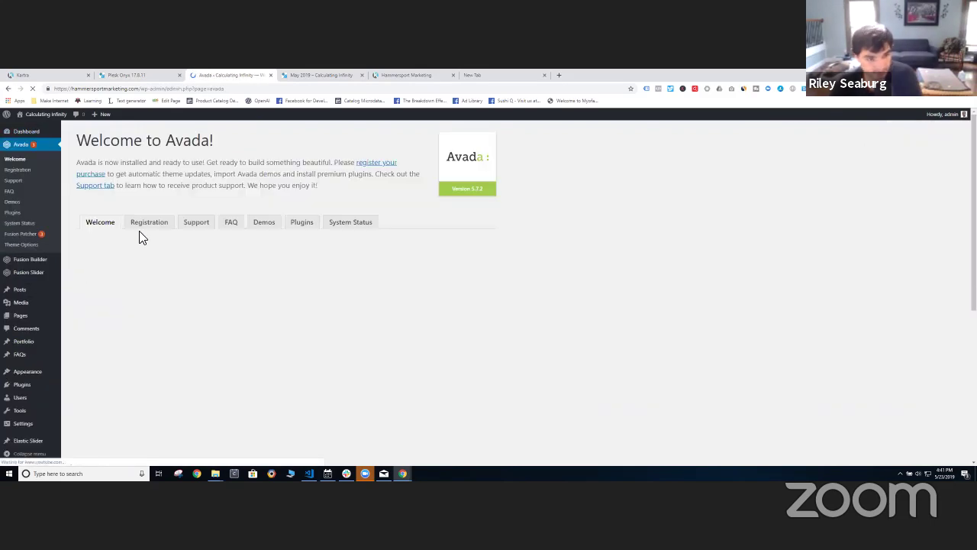
{"action": "scroll", "coordinate": [161, 251], "scroll_direction": "down", "scroll_amount": 2}
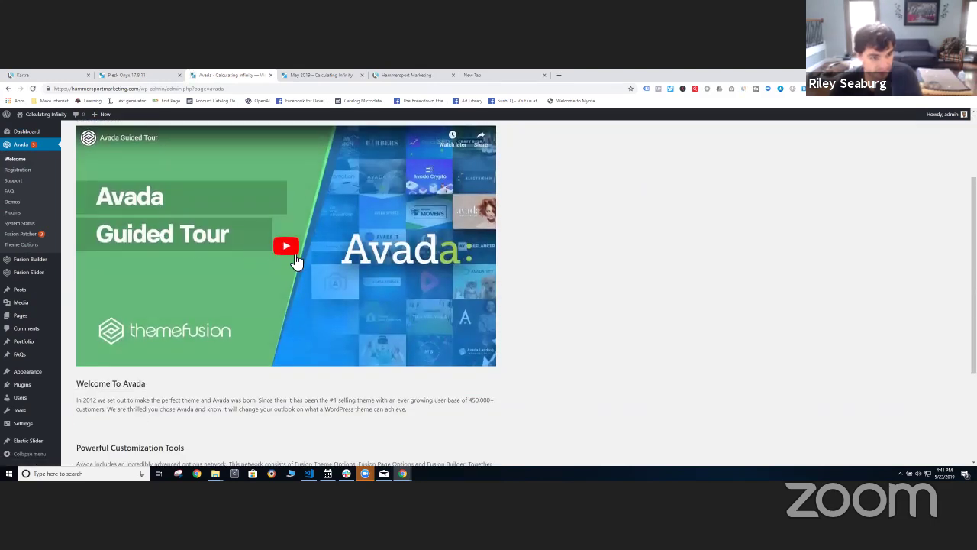
{"action": "scroll", "coordinate": [294, 262], "scroll_direction": "up", "scroll_amount": 2}
{"action": "scroll", "coordinate": [292, 259], "scroll_direction": "down", "scroll_amount": 1}
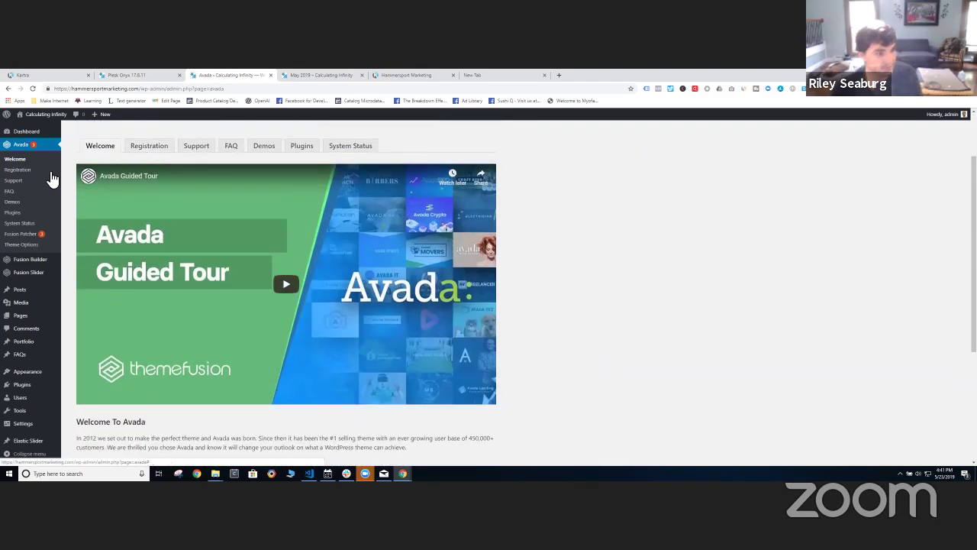
{"action": "left_click", "coordinate": [28, 265]}
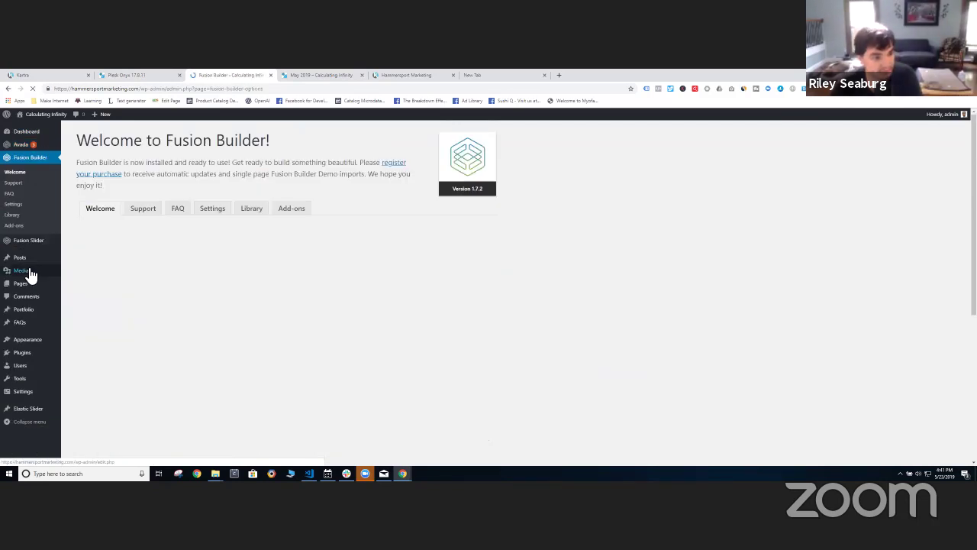
{"action": "scroll", "coordinate": [171, 183], "scroll_direction": "down", "scroll_amount": 3}
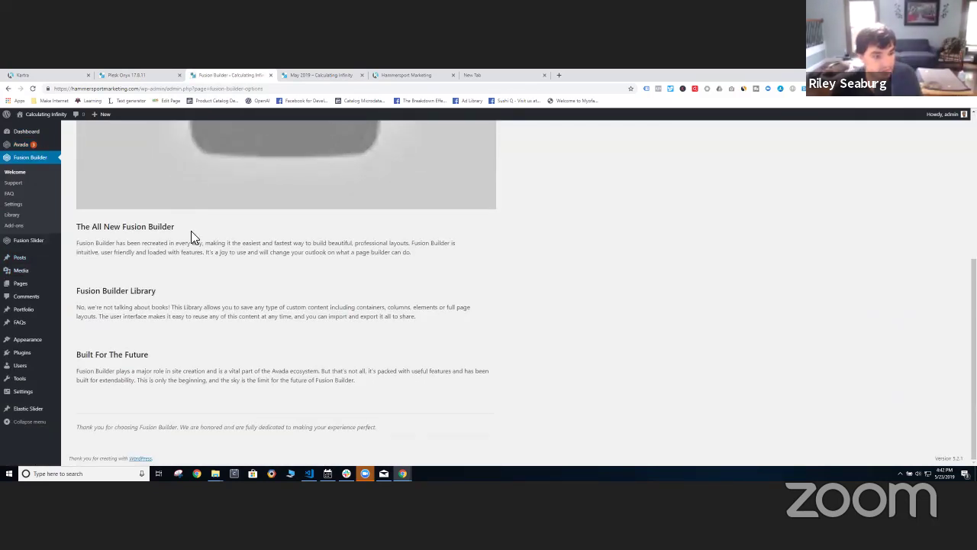
{"action": "scroll", "coordinate": [191, 230], "scroll_direction": "up", "scroll_amount": 5}
Step: Open Avada's demo library and browse the available demo sites through to the Agency demo at the end
{"action": "left_click", "coordinate": [35, 146]}
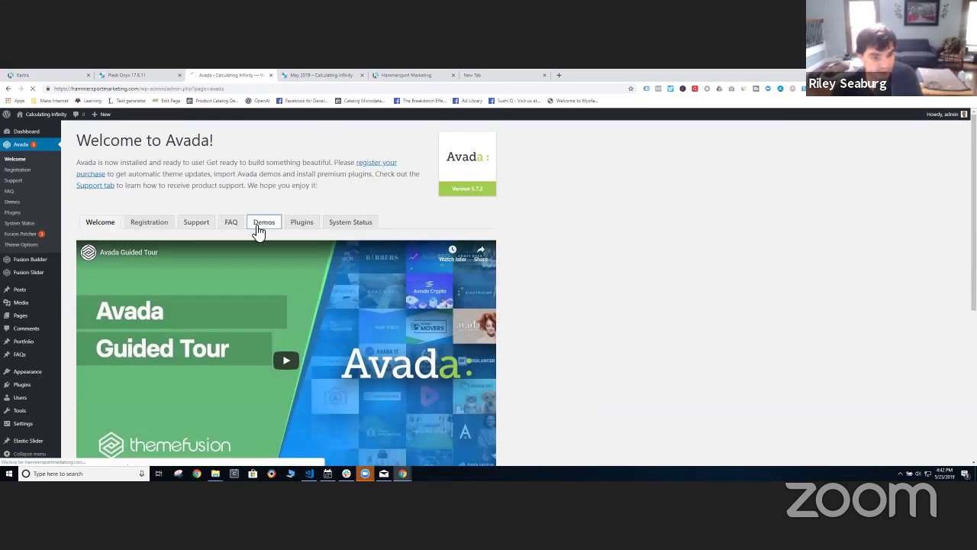
{"action": "left_click", "coordinate": [258, 231]}
{"action": "scroll", "coordinate": [458, 283], "scroll_direction": "down", "scroll_amount": 3}
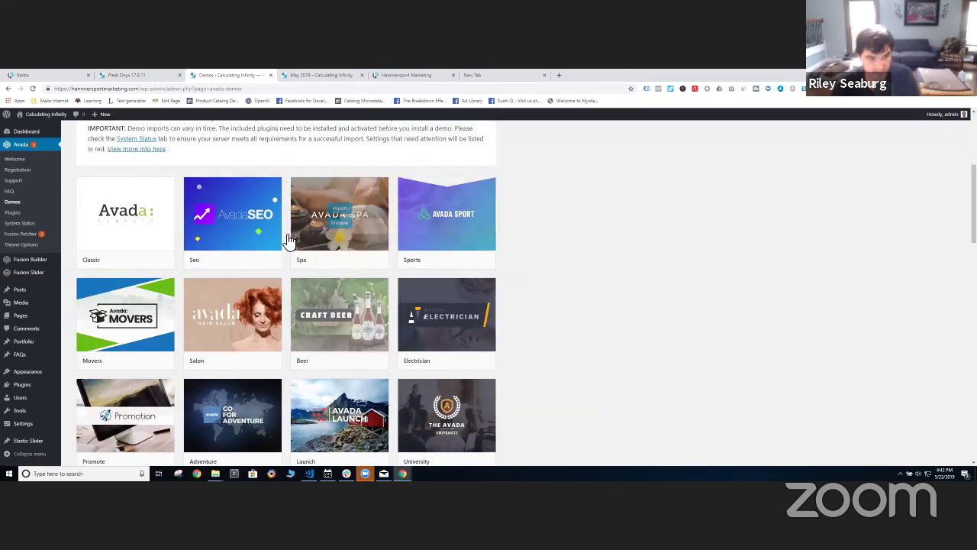
{"action": "scroll", "coordinate": [351, 289], "scroll_direction": "down", "scroll_amount": 2}
{"action": "scroll", "coordinate": [348, 285], "scroll_direction": "down", "scroll_amount": 5}
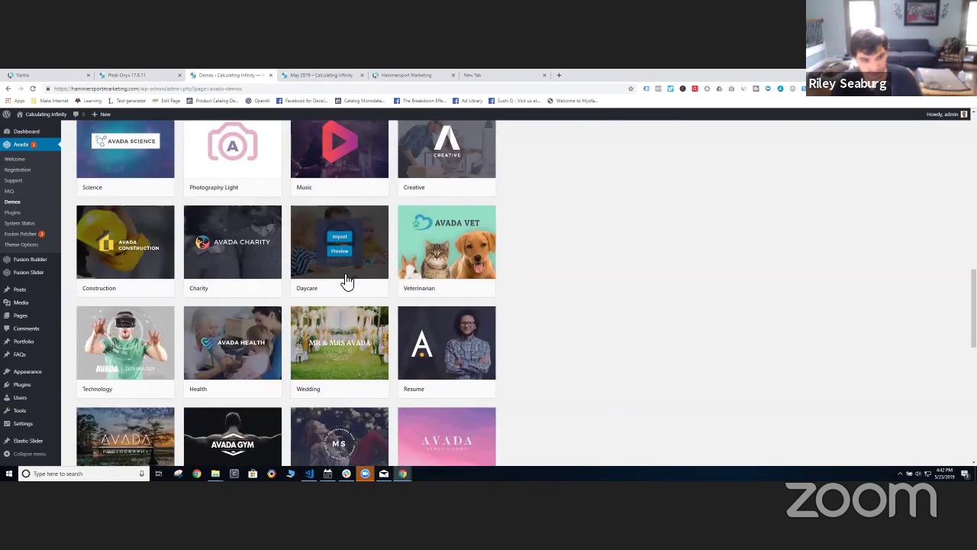
{"action": "scroll", "coordinate": [290, 279], "scroll_direction": "down", "scroll_amount": 5}
{"action": "scroll", "coordinate": [252, 288], "scroll_direction": "down", "scroll_amount": 5}
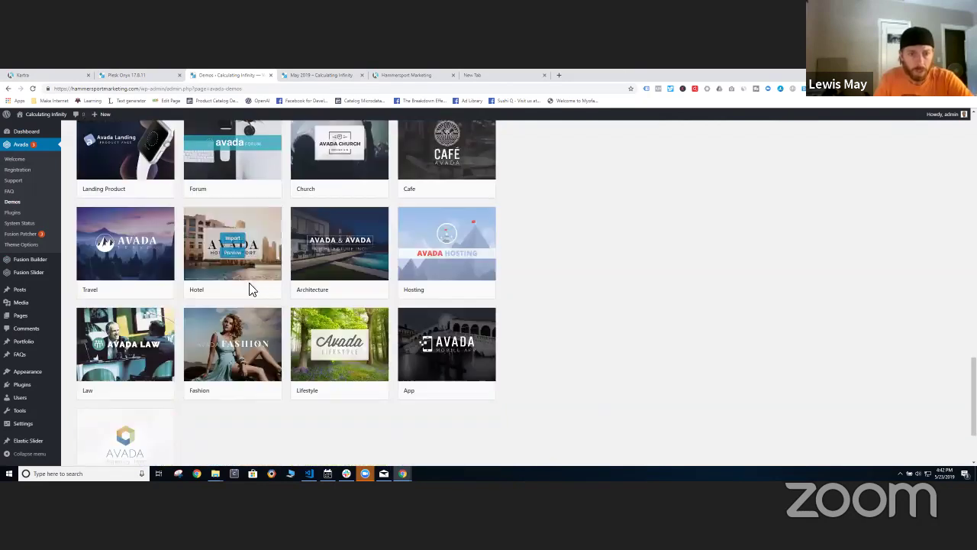
{"action": "scroll", "coordinate": [252, 288], "scroll_direction": "down", "scroll_amount": 3}
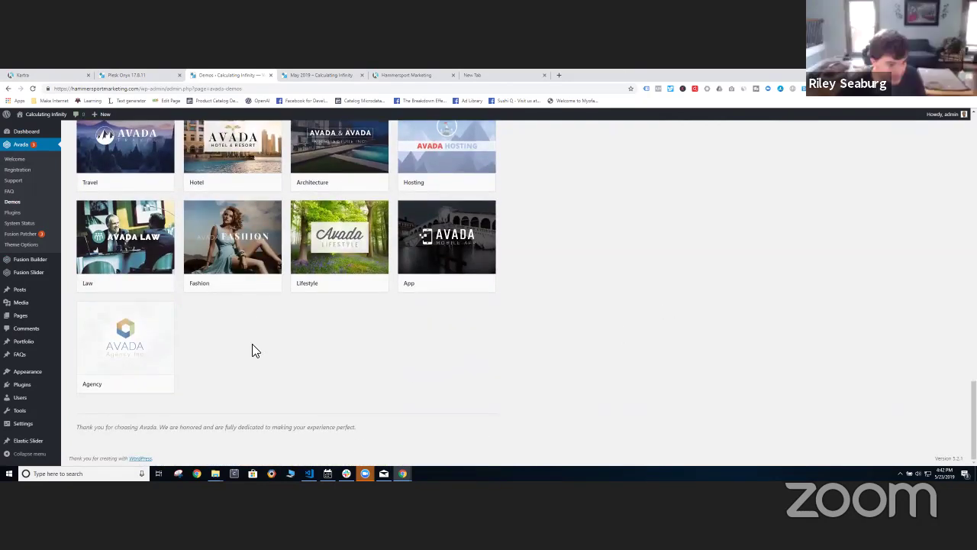
{"action": "scroll", "coordinate": [252, 321], "scroll_direction": "up", "scroll_amount": 3}
{"action": "scroll", "coordinate": [229, 328], "scroll_direction": "down", "scroll_amount": 3}
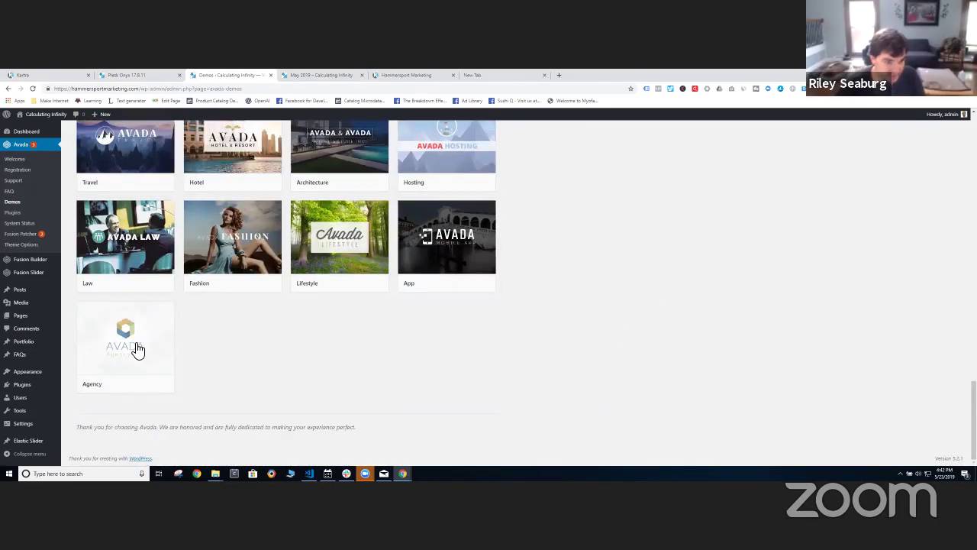
Step: Open the live preview of the Agency demo and look over its home page sections
{"action": "mouse_move", "coordinate": [125, 338]}
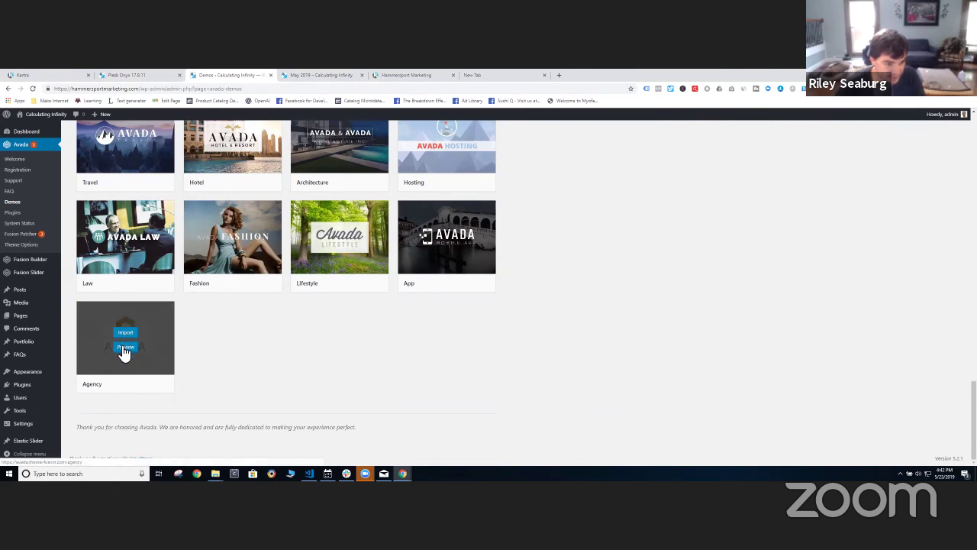
{"action": "left_click", "coordinate": [125, 345]}
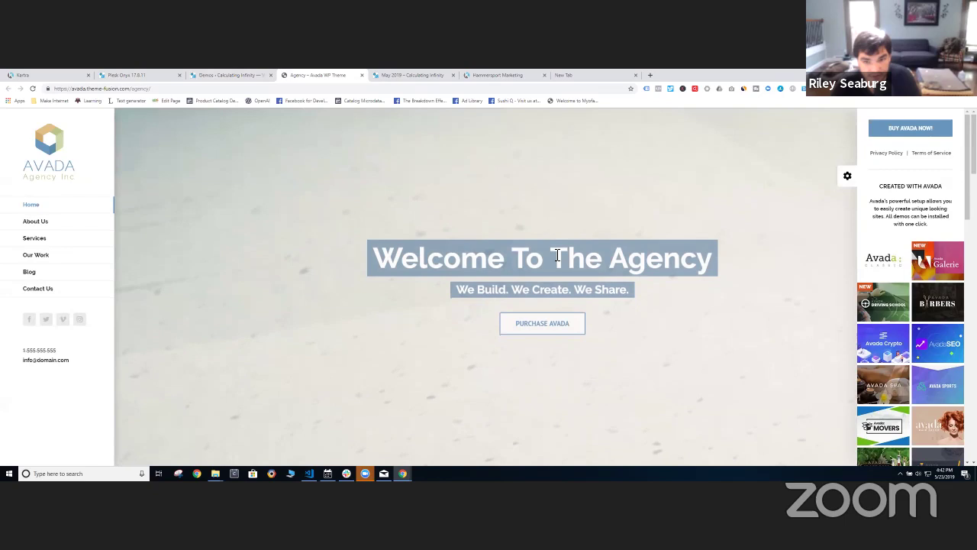
{"action": "scroll", "coordinate": [567, 255], "scroll_direction": "down", "scroll_amount": 15}
{"action": "scroll", "coordinate": [566, 258], "scroll_direction": "down", "scroll_amount": 15}
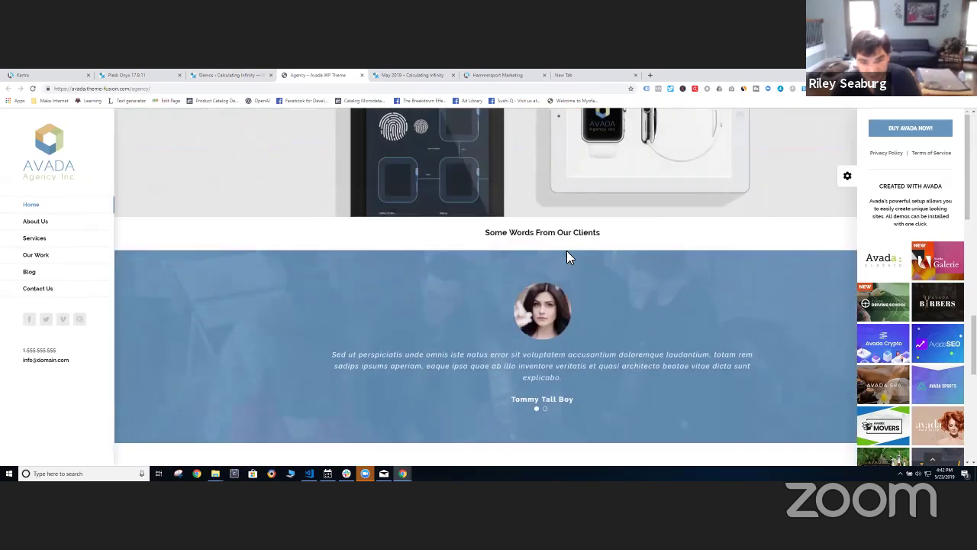
{"action": "scroll", "coordinate": [567, 252], "scroll_direction": "up", "scroll_amount": 20}
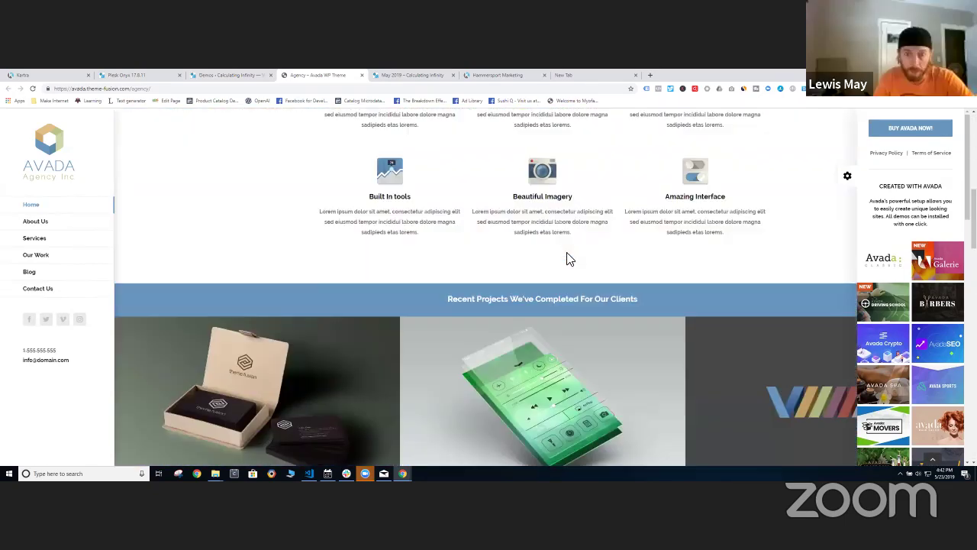
Step: Return to Avada's demo library and import the Agency demo with all content types included
{"action": "left_click", "coordinate": [213, 76]}
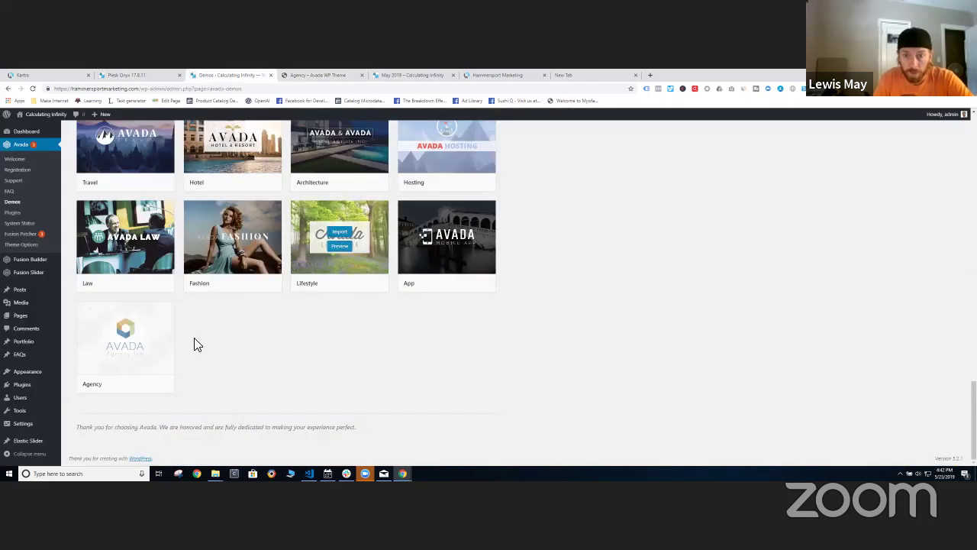
{"action": "left_click", "coordinate": [129, 331]}
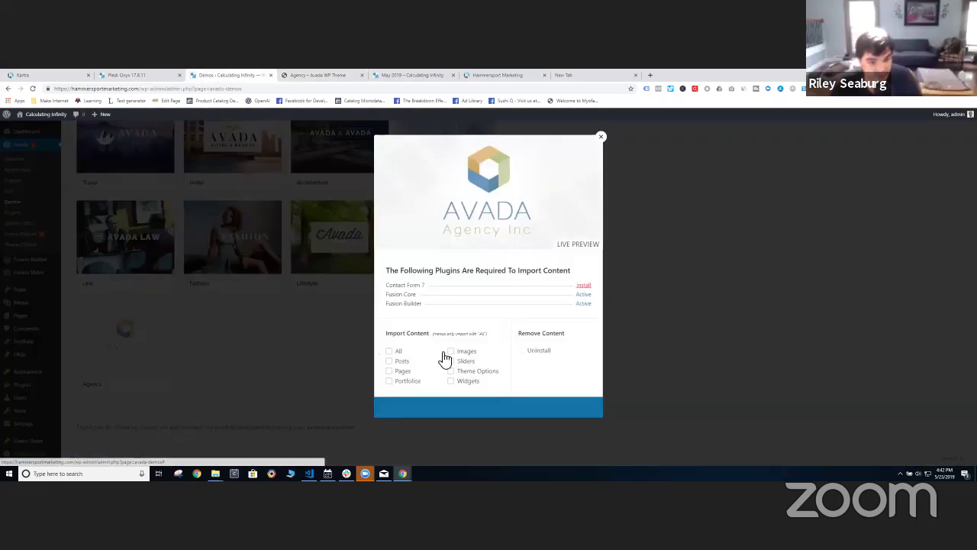
{"action": "left_click", "coordinate": [389, 351]}
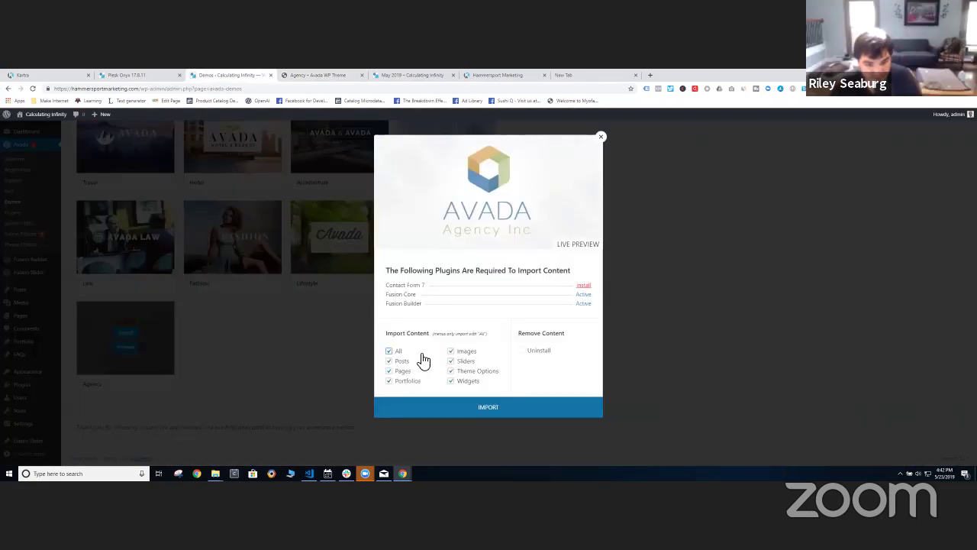
{"action": "left_click", "coordinate": [484, 407]}
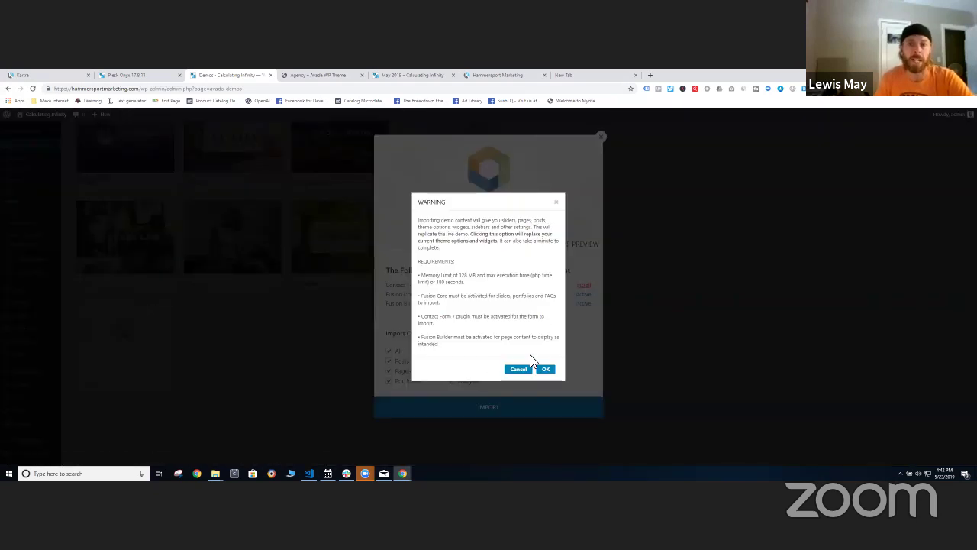
{"action": "left_click", "coordinate": [543, 369]}
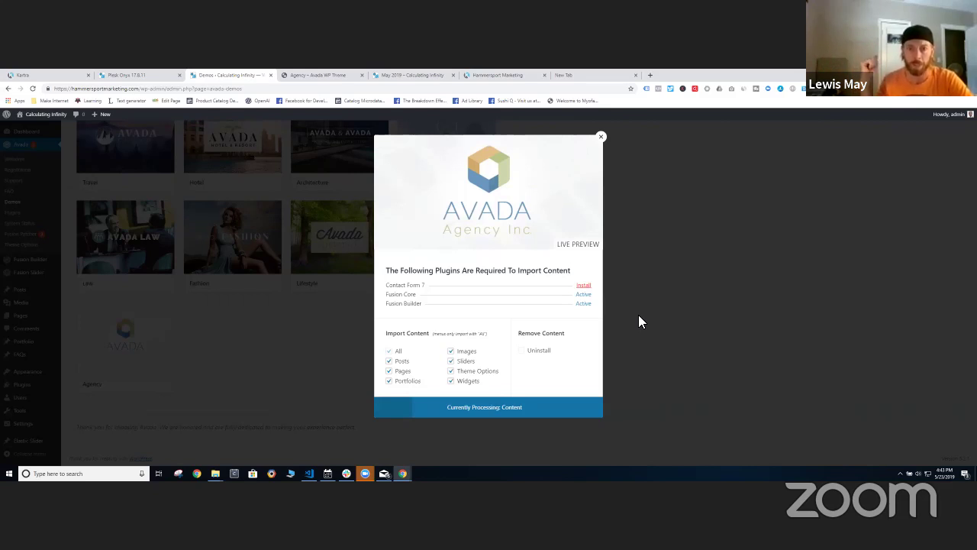
Step: Open gotajunkergetitgone.com in a new tab, look over the landing page and close the spare blank tab
{"action": "left_click", "coordinate": [651, 76]}
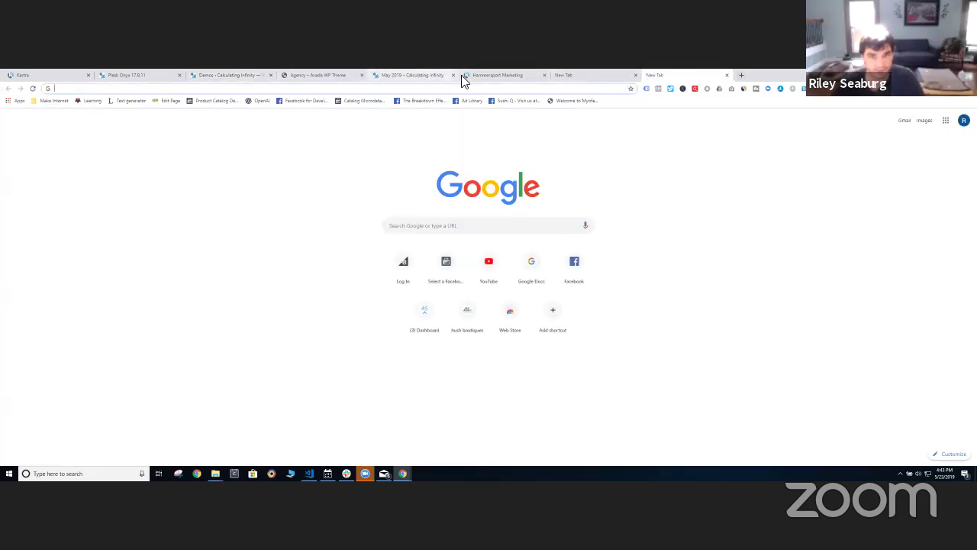
{"action": "type", "text": "got"}
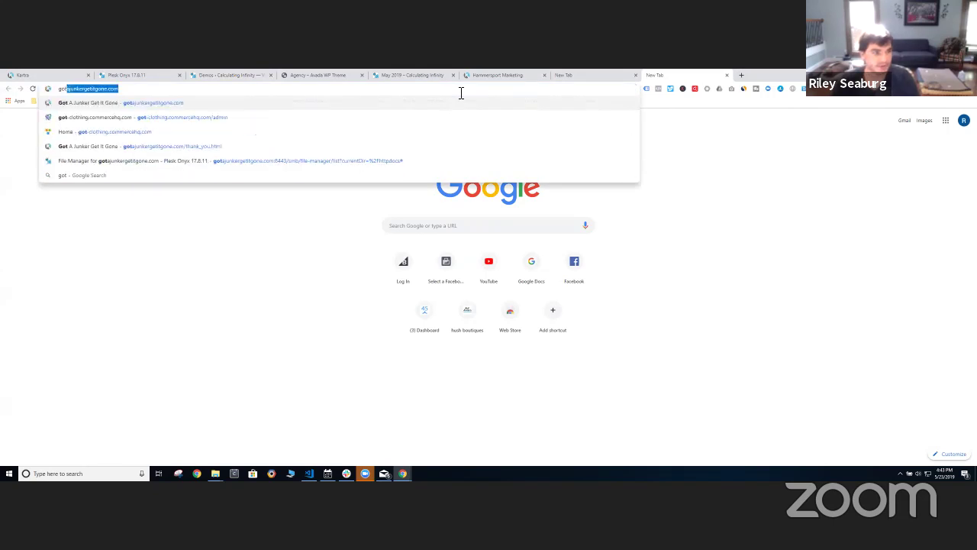
{"action": "key", "text": "Return"}
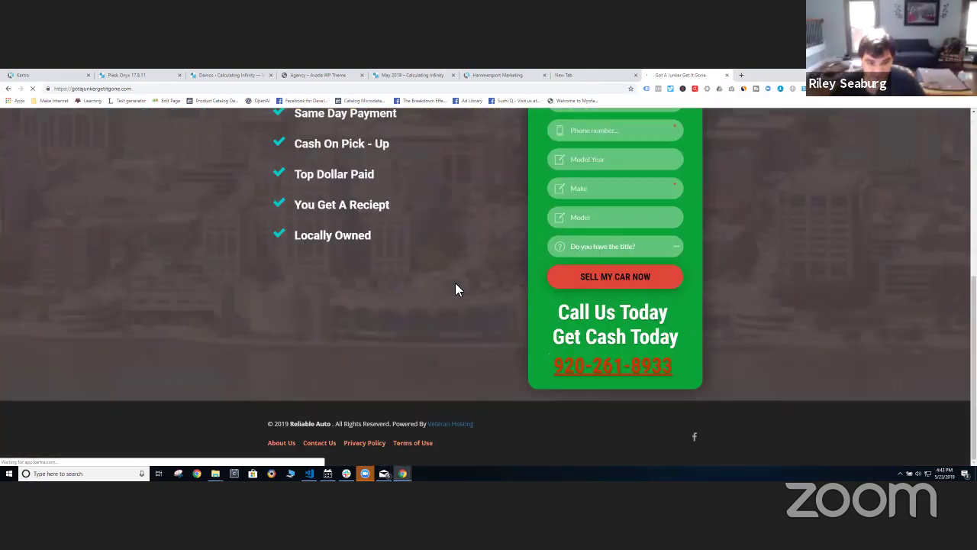
{"action": "scroll", "coordinate": [466, 287], "scroll_direction": "down", "scroll_amount": 6}
{"action": "scroll", "coordinate": [466, 277], "scroll_direction": "up", "scroll_amount": 6}
{"action": "scroll", "coordinate": [560, 314], "scroll_direction": "down", "scroll_amount": 6}
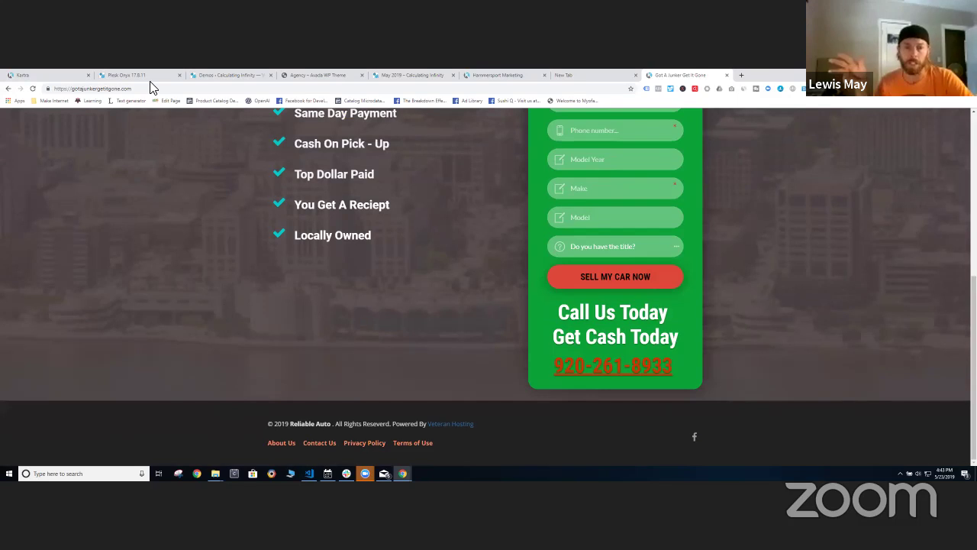
{"action": "left_click", "coordinate": [636, 75]}
{"action": "scroll", "coordinate": [433, 124], "scroll_direction": "up", "scroll_amount": 6}
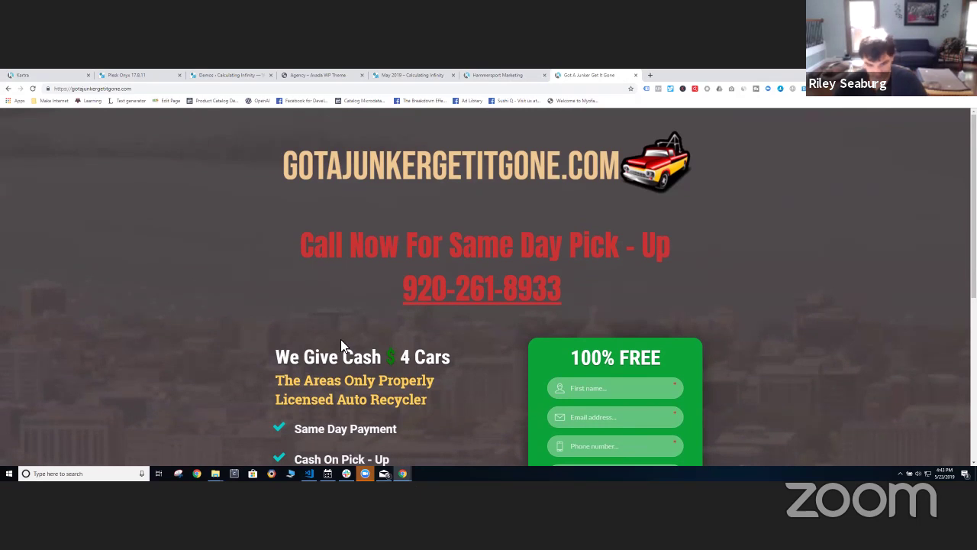
Step: Return to the Agency demo's import dialog and install the required Contact Form 7 plugin
{"action": "left_click", "coordinate": [214, 74]}
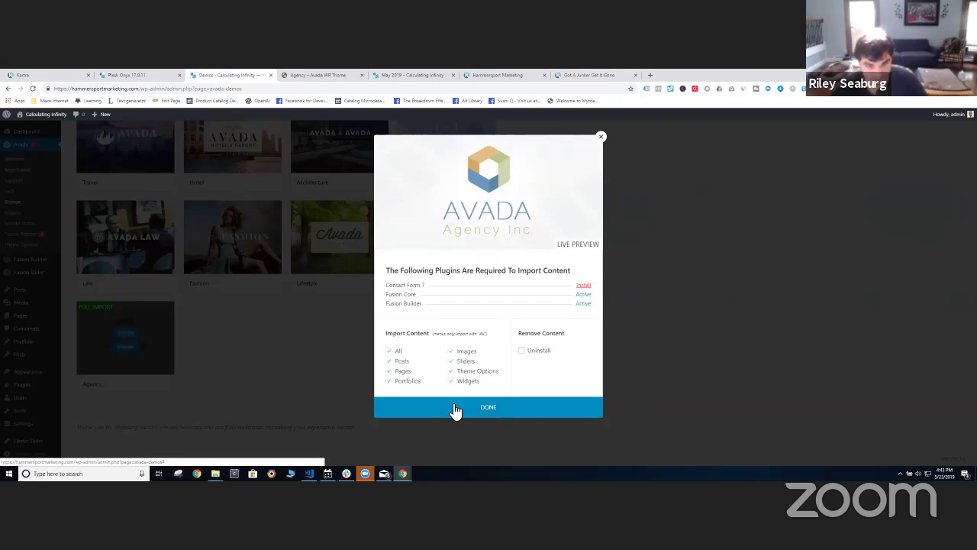
{"action": "left_click", "coordinate": [586, 286]}
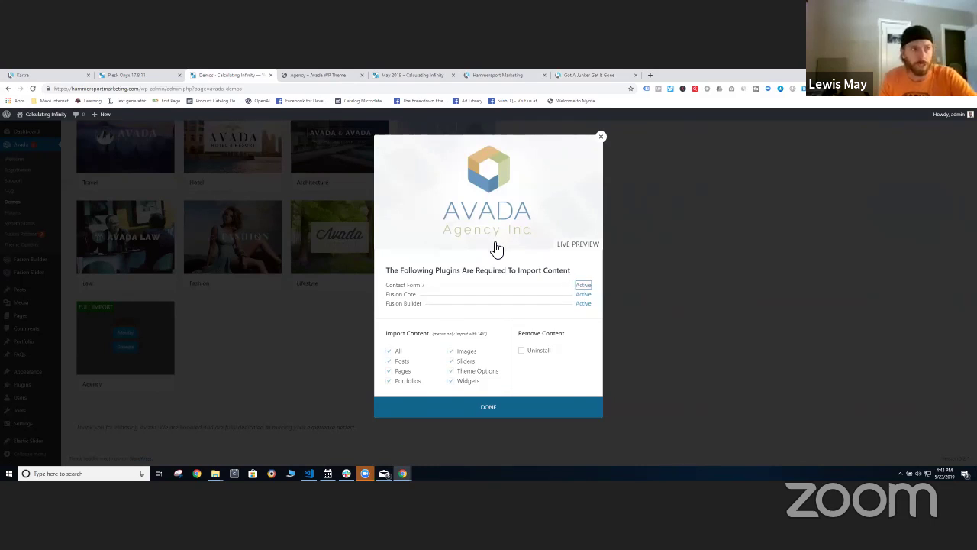
Step: Open hammersportracing.com in a new tab and look through its home, About, Media Kit and Schedule pages
{"action": "left_click", "coordinate": [650, 75]}
{"action": "type", "text": "hammer"}
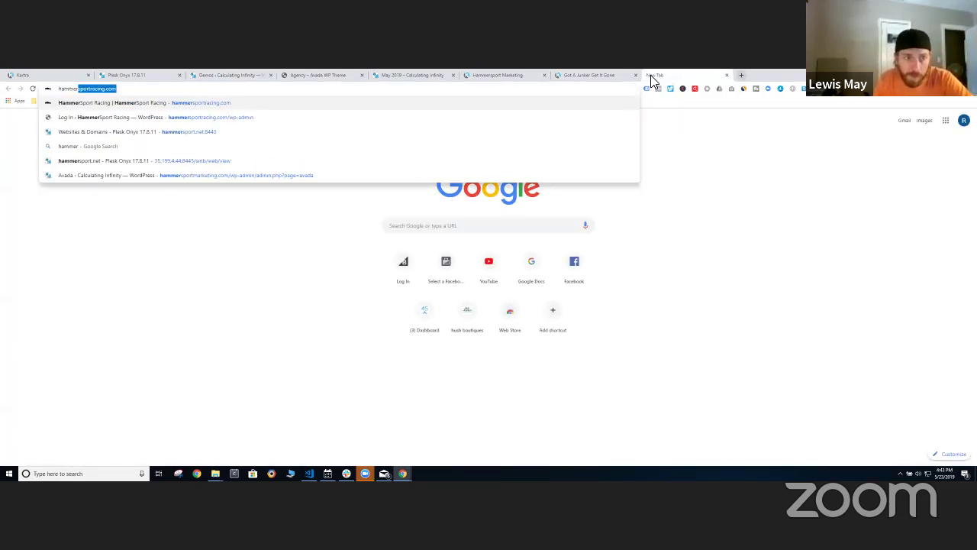
{"action": "key", "text": "Return"}
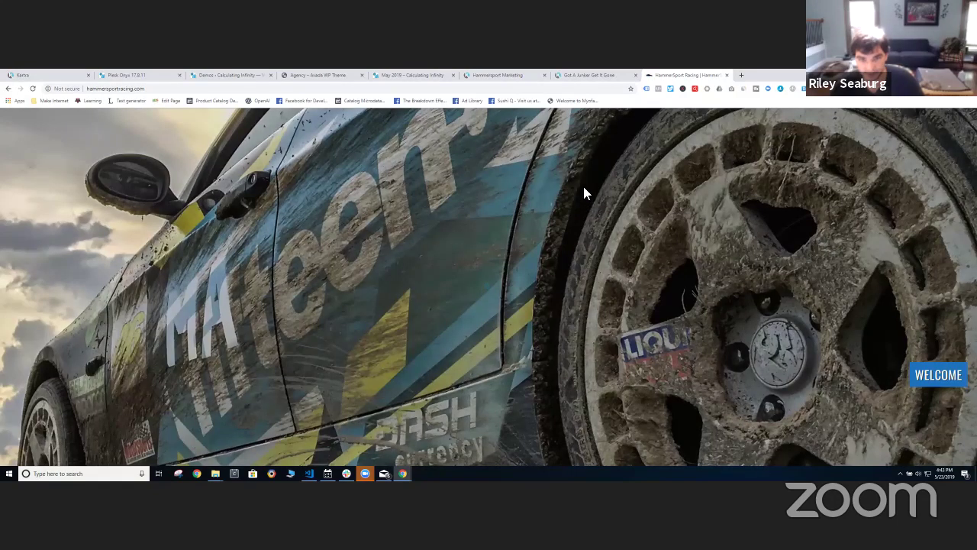
{"action": "left_click", "coordinate": [618, 131]}
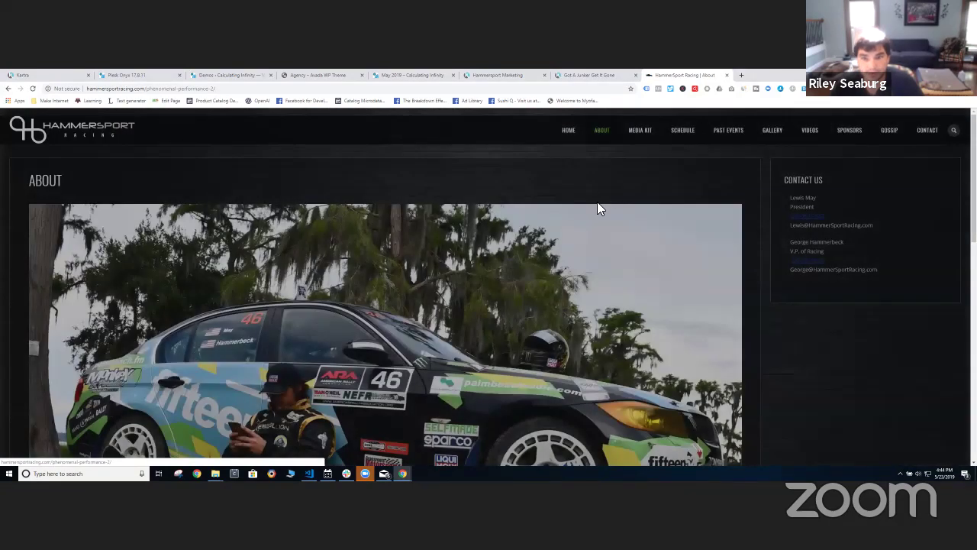
{"action": "scroll", "coordinate": [489, 200], "scroll_direction": "down", "scroll_amount": 10}
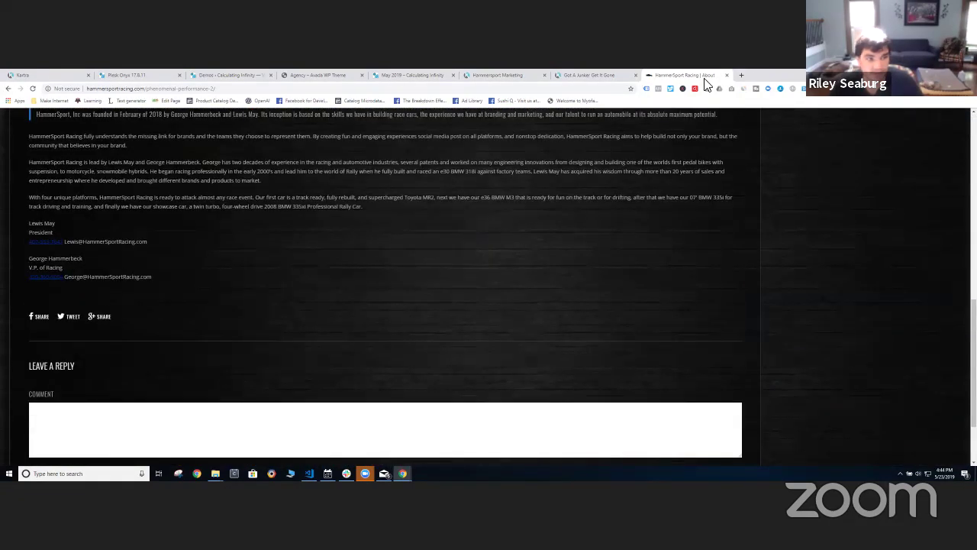
{"action": "scroll", "coordinate": [682, 109], "scroll_direction": "up", "scroll_amount": 10}
{"action": "left_click", "coordinate": [639, 141]}
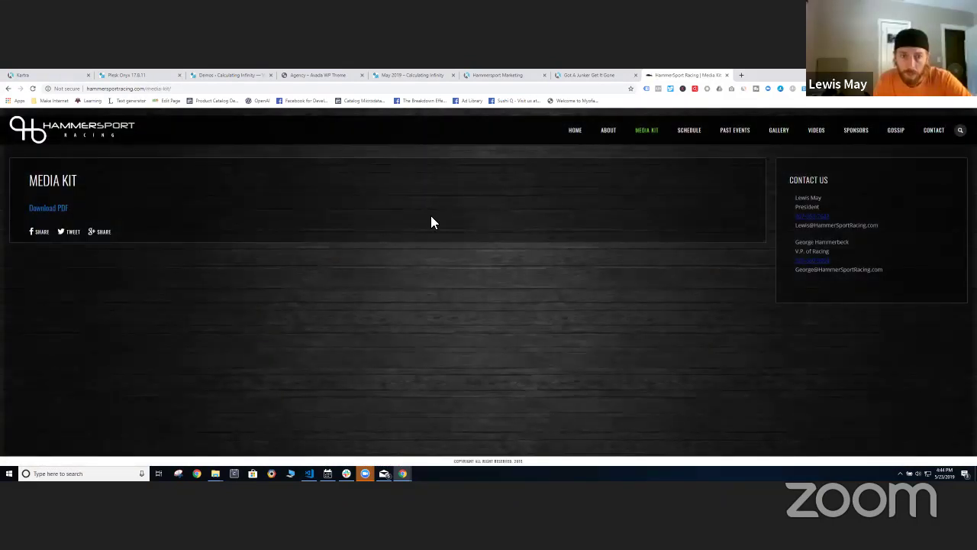
{"action": "left_click", "coordinate": [690, 133]}
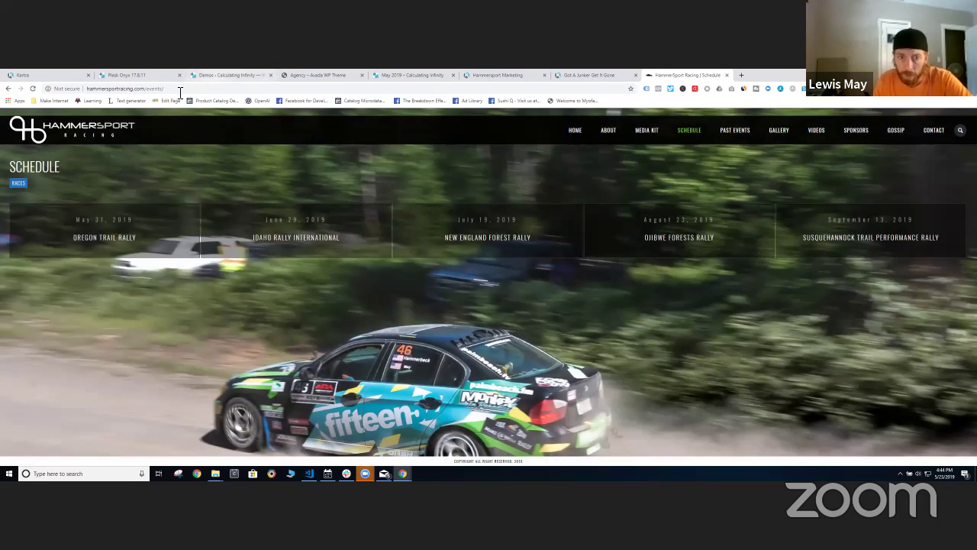
Step: Try to open the racing site's WordPress admin at hammersportracing.com/wp-admin
{"action": "left_click_drag", "start_coordinate": [183, 89], "coordinate": [148, 89]}
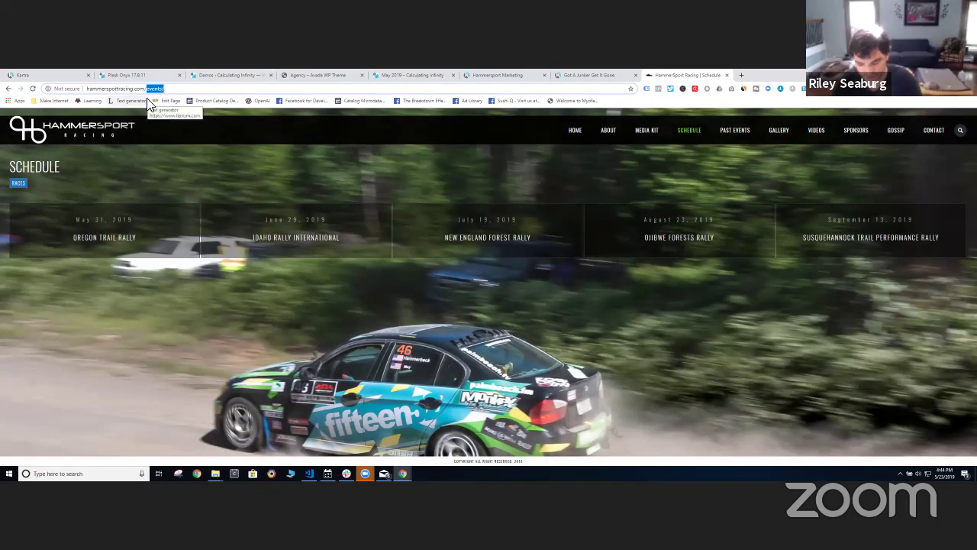
{"action": "type", "text": "wp-admi"}
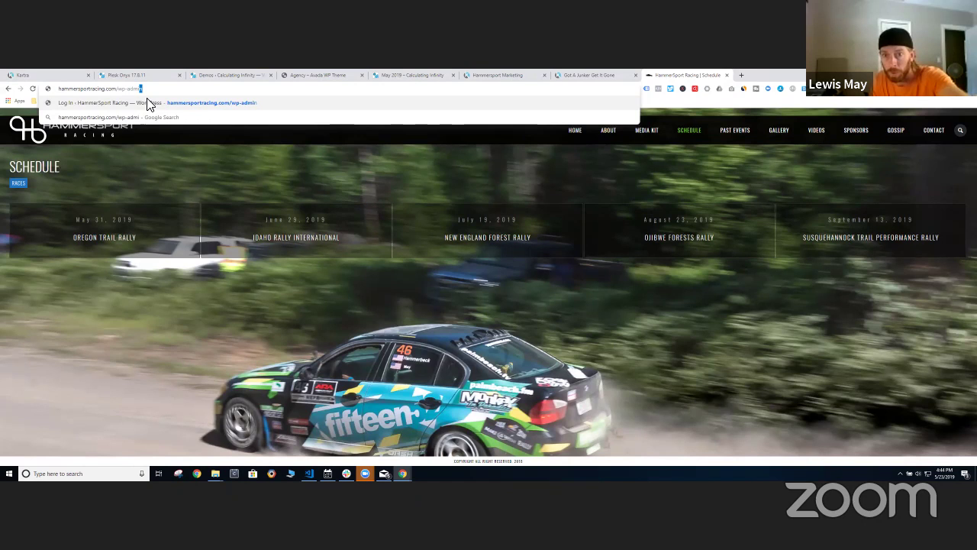
{"action": "key", "text": "Return"}
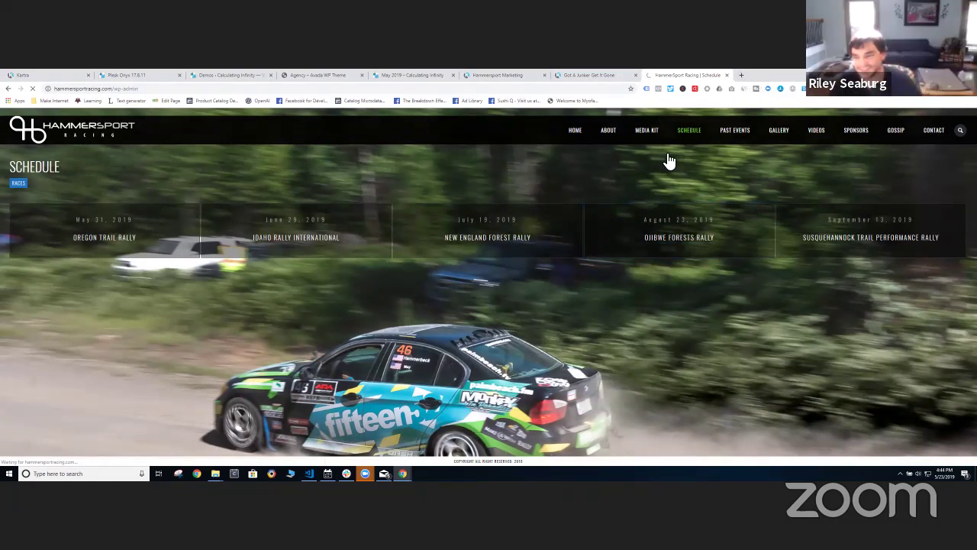
Step: Load gotajunkergetitgone.com in another new tab and check how its page comes up
{"action": "left_click", "coordinate": [740, 76]}
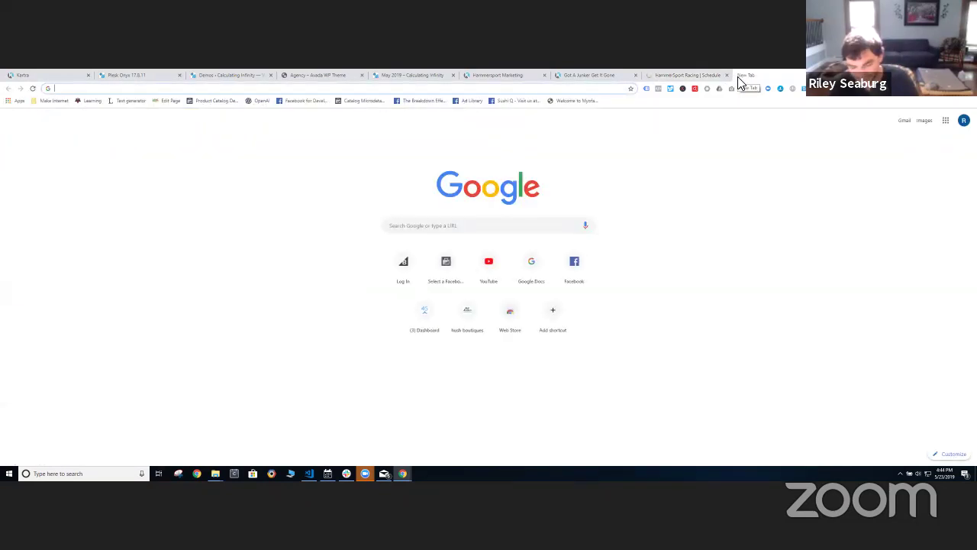
{"action": "type", "text": "gotajunkergetitgone.com"}
{"action": "key", "text": "Return"}
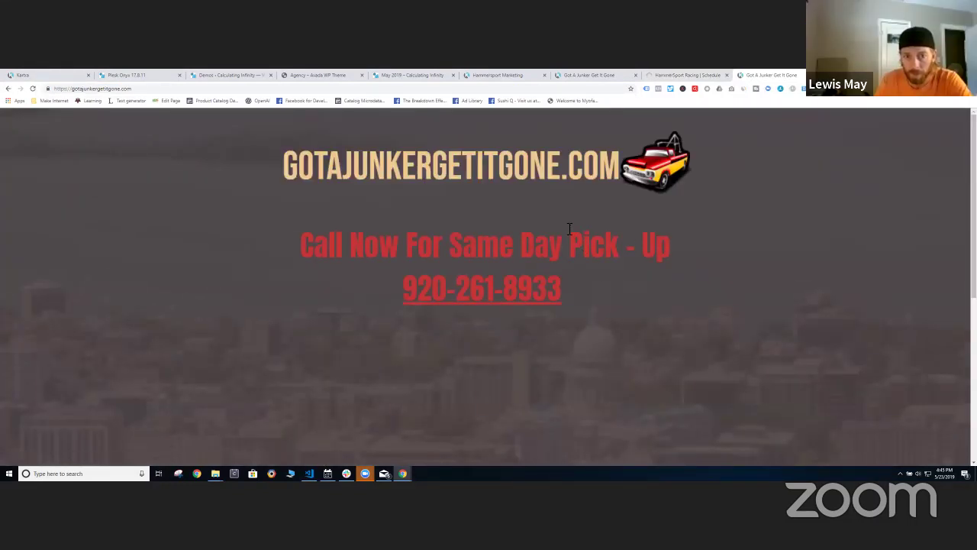
{"action": "scroll", "coordinate": [570, 229], "scroll_direction": "down", "scroll_amount": 1}
{"action": "scroll", "coordinate": [569, 227], "scroll_direction": "up", "scroll_amount": 1}
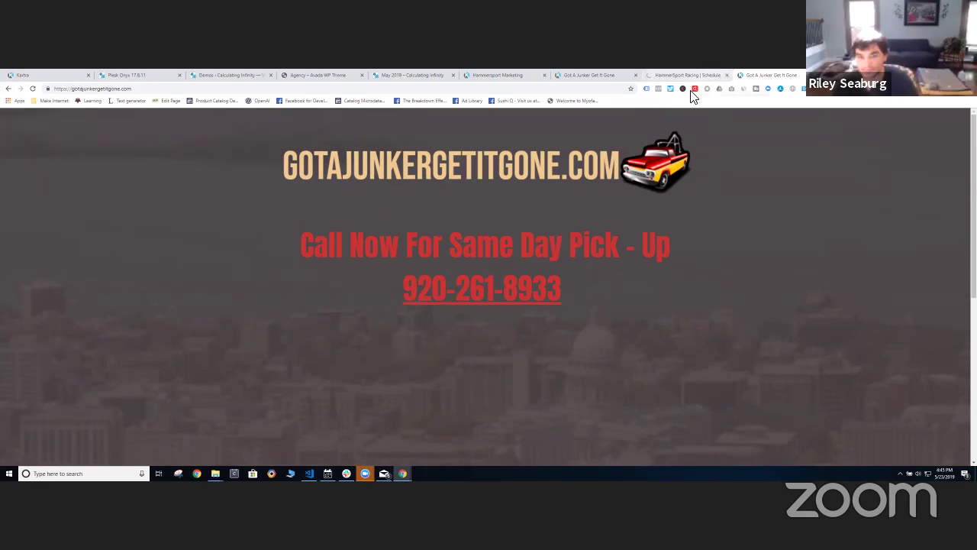
Step: Return to the HammerSport Racing site and view its photo gallery and Videos pages
{"action": "left_click", "coordinate": [697, 77]}
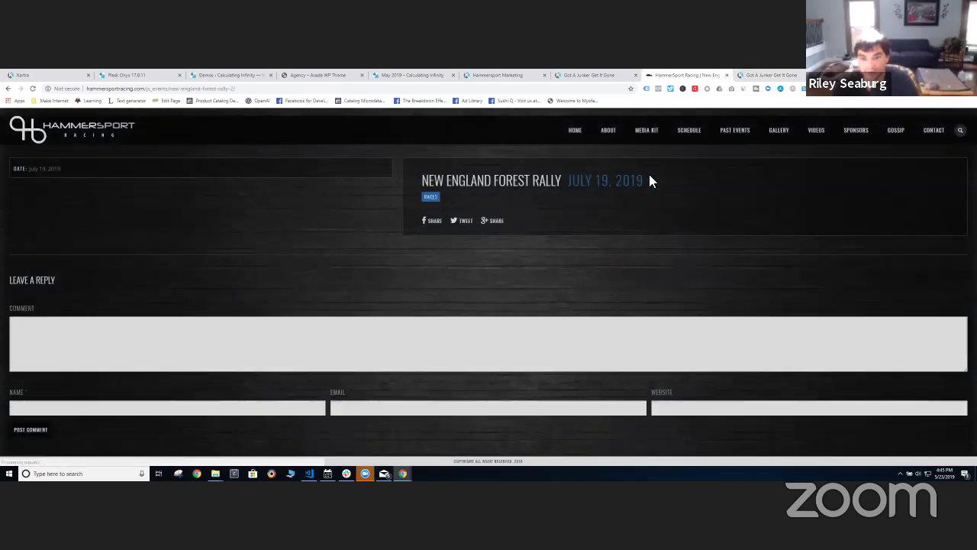
{"action": "left_click", "coordinate": [781, 139]}
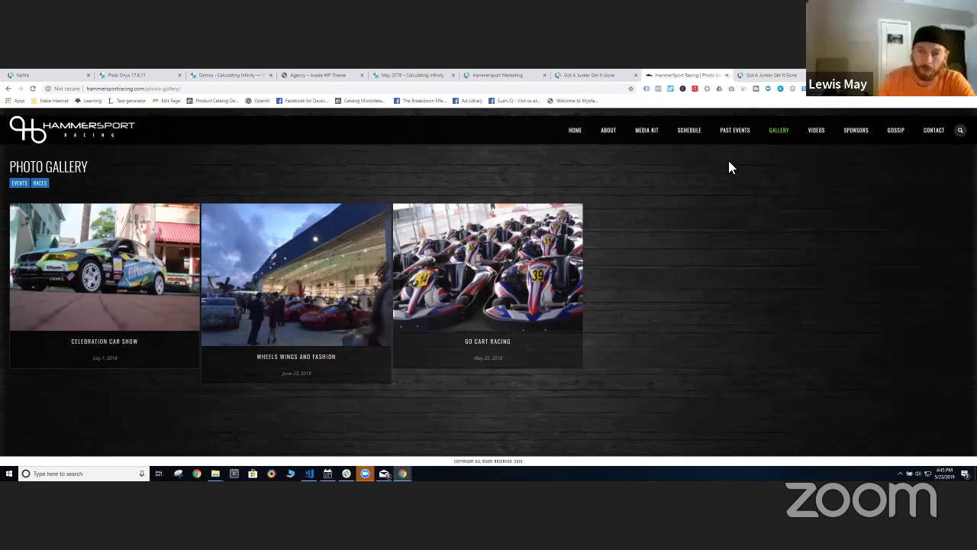
{"action": "left_click", "coordinate": [816, 136]}
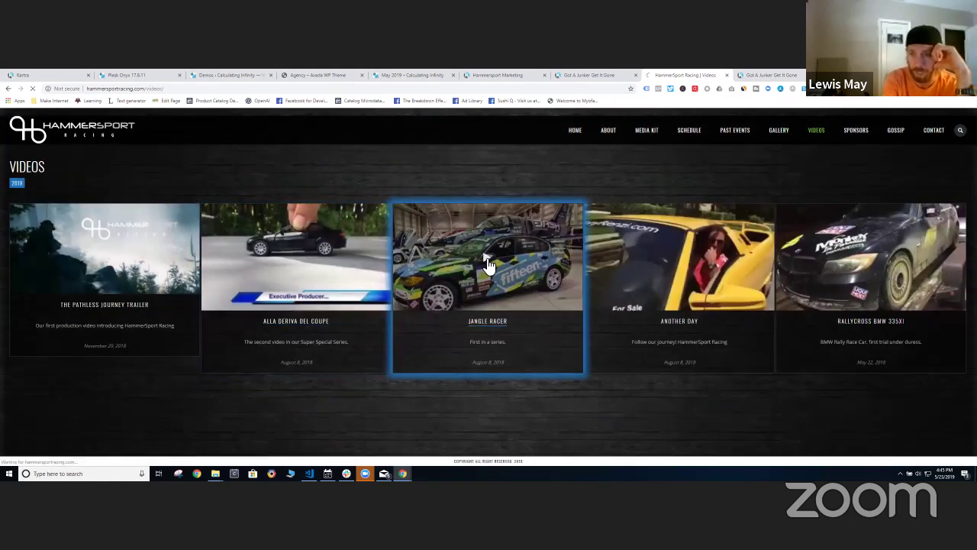
Step: Open the Jangle Racer video page, start the embedded video and pause it
{"action": "left_click", "coordinate": [484, 264]}
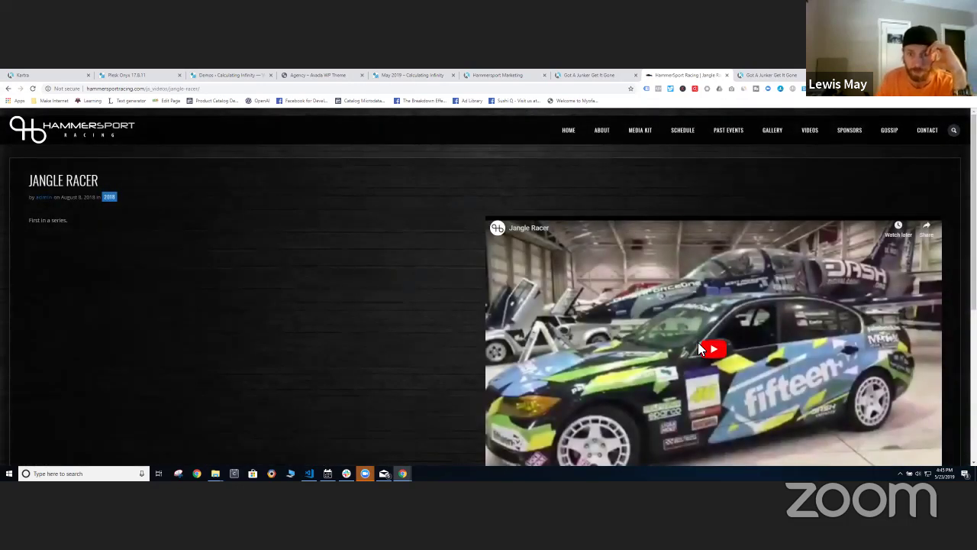
{"action": "left_click", "coordinate": [699, 348]}
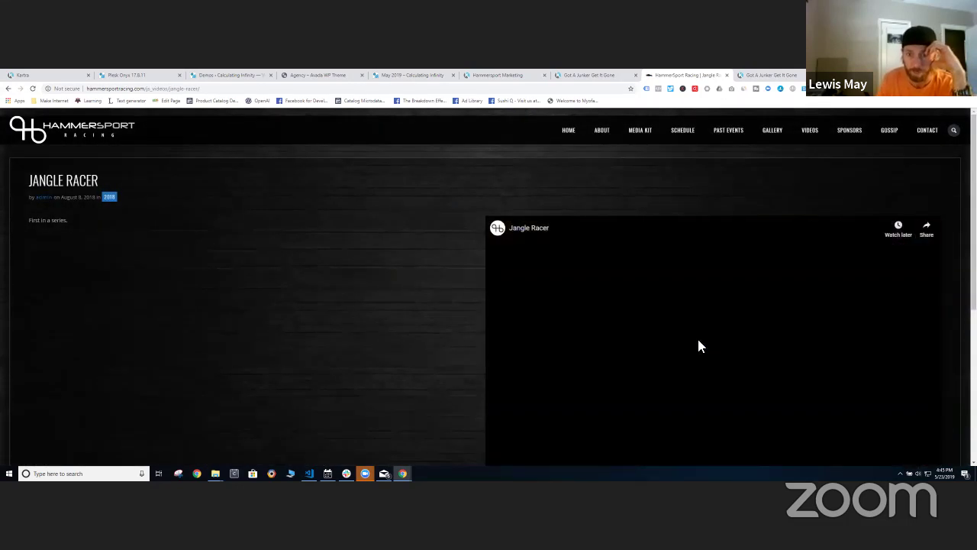
{"action": "scroll", "coordinate": [682, 328], "scroll_direction": "down", "scroll_amount": 1}
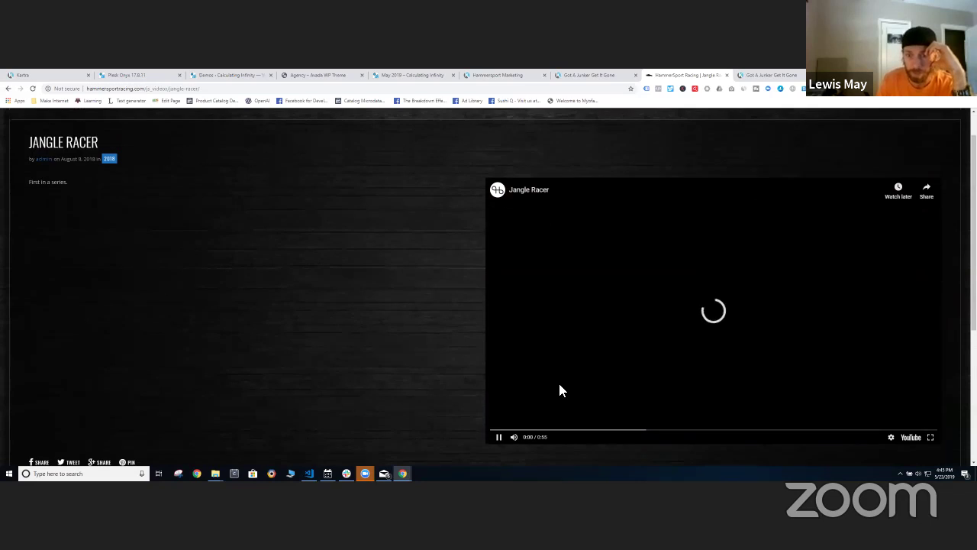
{"action": "scroll", "coordinate": [495, 384], "scroll_direction": "down", "scroll_amount": 1}
{"action": "left_click", "coordinate": [500, 400]}
{"action": "scroll", "coordinate": [528, 319], "scroll_direction": "up", "scroll_amount": 1}
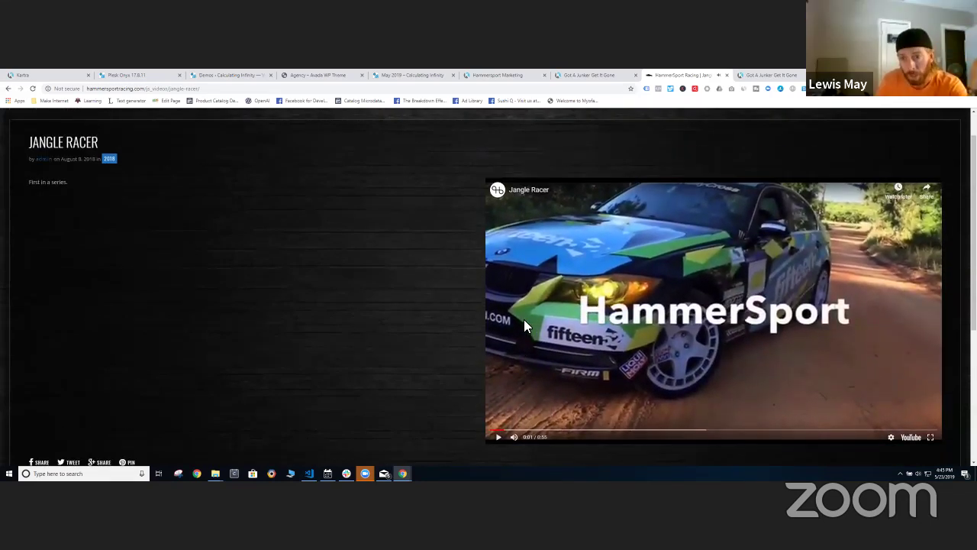
Step: Return from the Jangle Racer video to the racing site's Videos overview page
{"action": "left_click", "coordinate": [8, 89]}
{"action": "right_click", "coordinate": [458, 202]}
{"action": "left_click", "coordinate": [534, 423]}
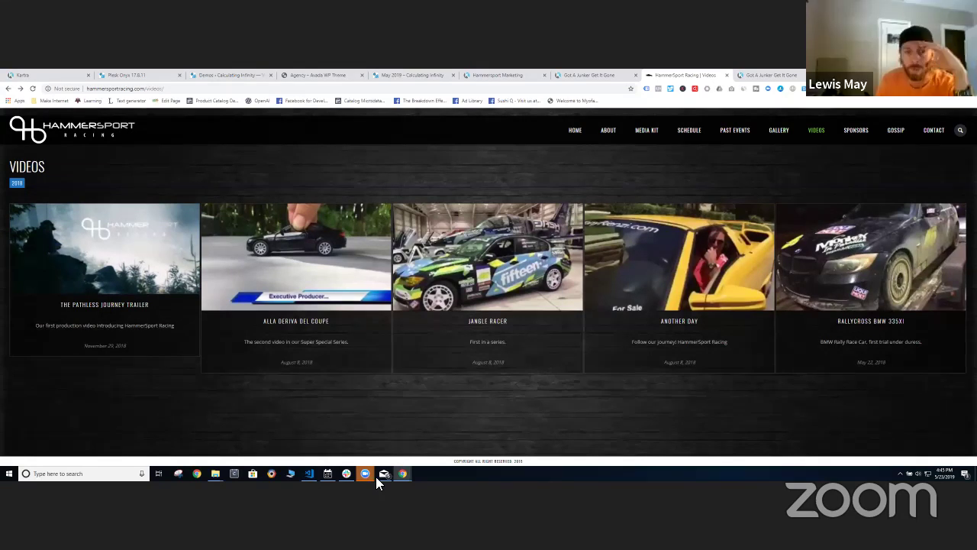
Step: Go back through the open junk-car page, Hammersport Marketing page, blog and Avada Agency preview to the Plesk WordPress instances
{"action": "left_click", "coordinate": [559, 71]}
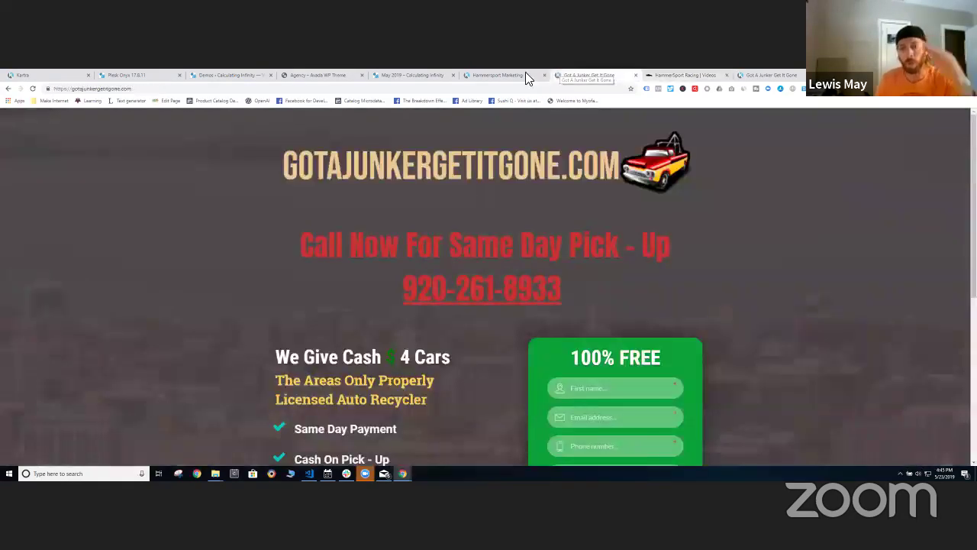
{"action": "left_click", "coordinate": [495, 75]}
{"action": "left_click", "coordinate": [419, 74]}
{"action": "left_click", "coordinate": [304, 74]}
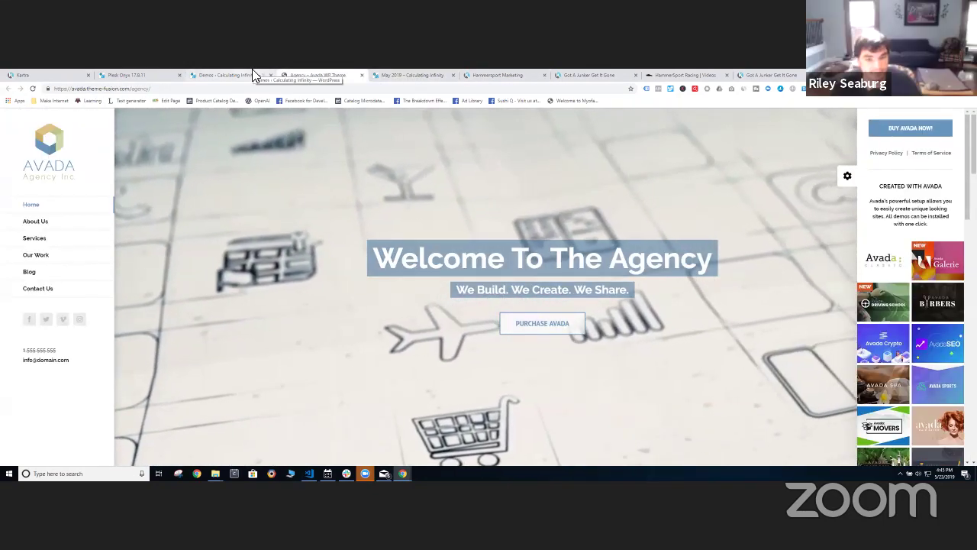
{"action": "left_click", "coordinate": [107, 74]}
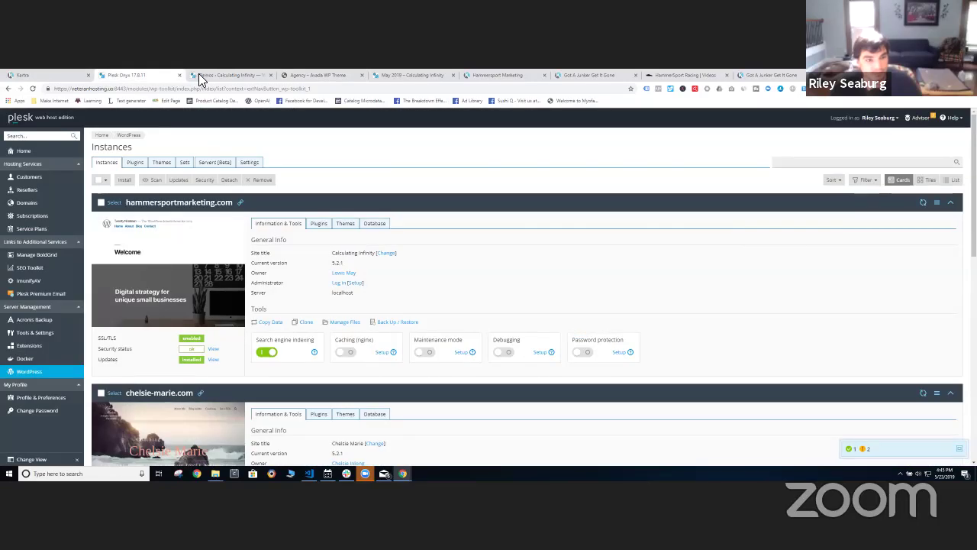
Step: Close the completed Agency demo import dialog in the WordPress admin and open the list of all pages
{"action": "left_click", "coordinate": [197, 75]}
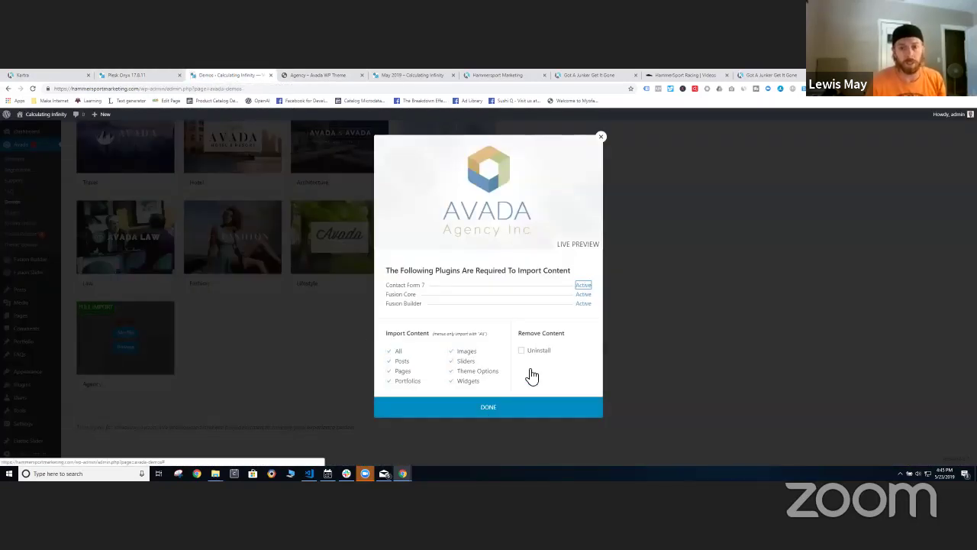
{"action": "left_click", "coordinate": [475, 407]}
{"action": "mouse_move", "coordinate": [123, 326]}
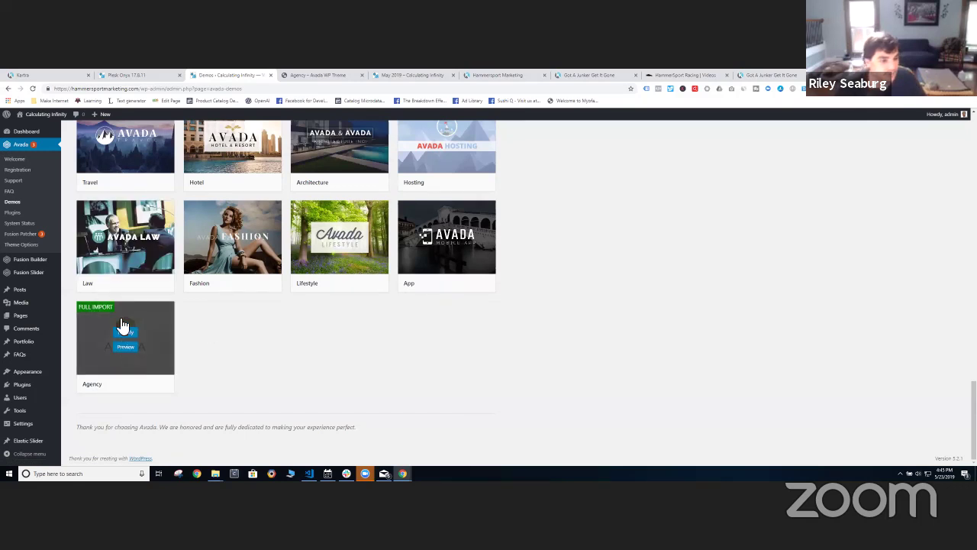
{"action": "left_click", "coordinate": [21, 316]}
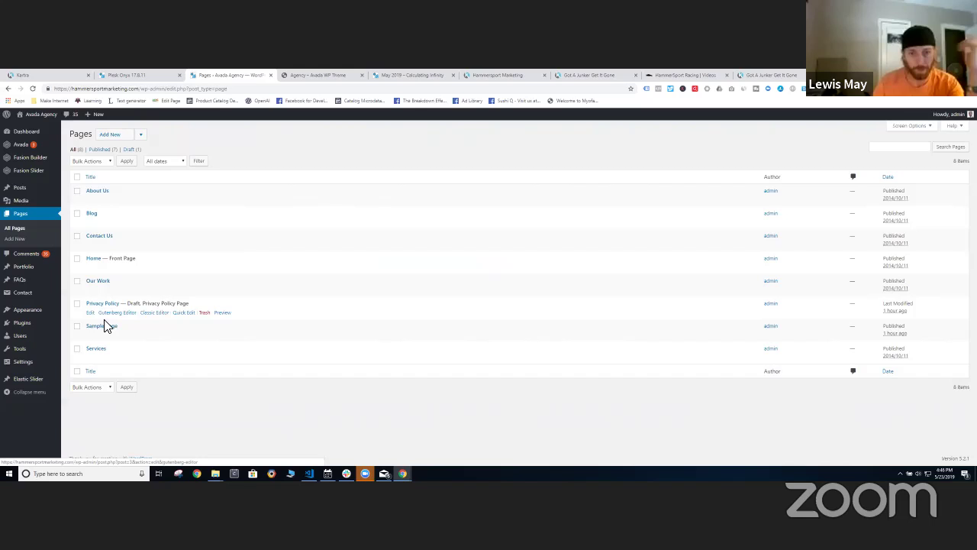
Step: Open the hammersportmarketing.com front page in a new tab and view it with the imported Agency demo
{"action": "right_click", "coordinate": [220, 335]}
{"action": "left_click", "coordinate": [229, 341]}
{"action": "left_click", "coordinate": [305, 74]}
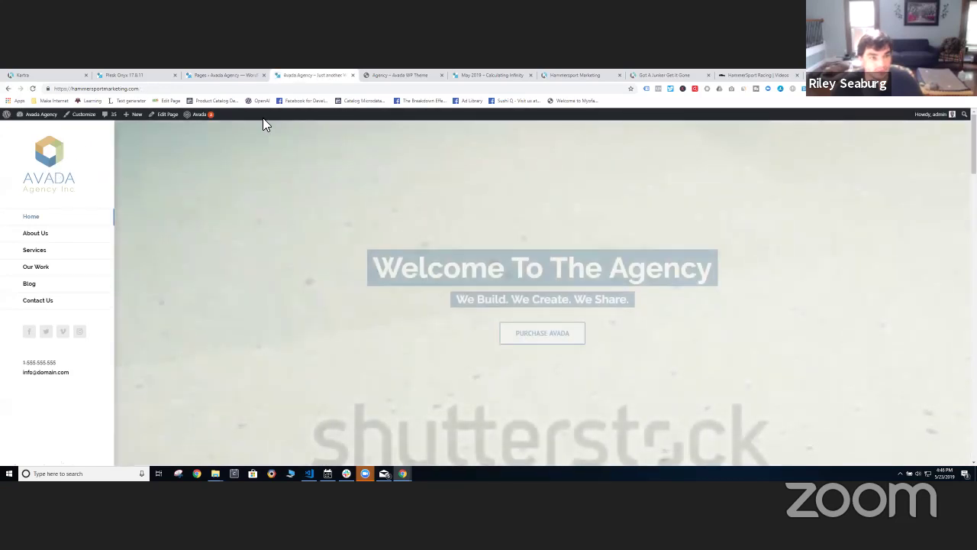
Step: Open the Home page for editing in Fusion Builder and look over its first containers
{"action": "left_click", "coordinate": [168, 114]}
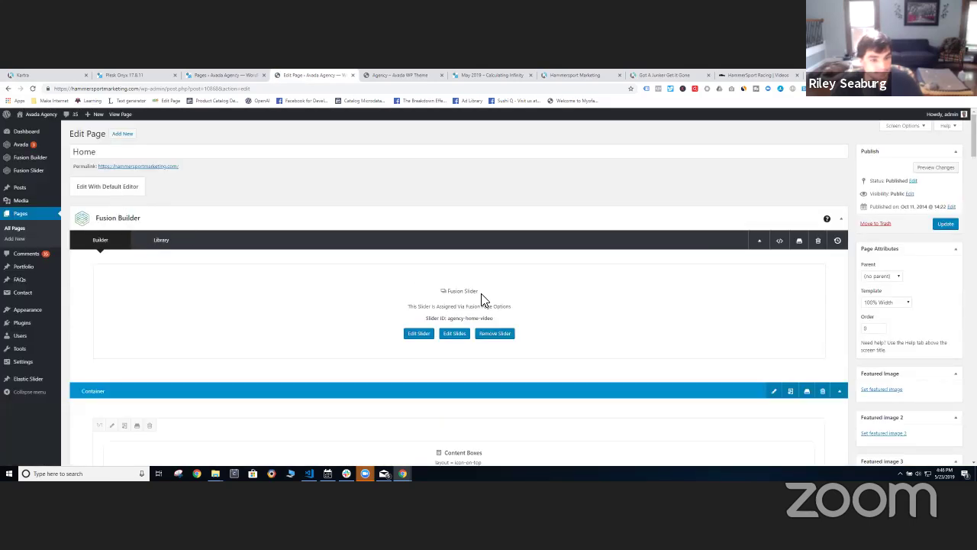
{"action": "scroll", "coordinate": [481, 297], "scroll_direction": "down", "scroll_amount": 8}
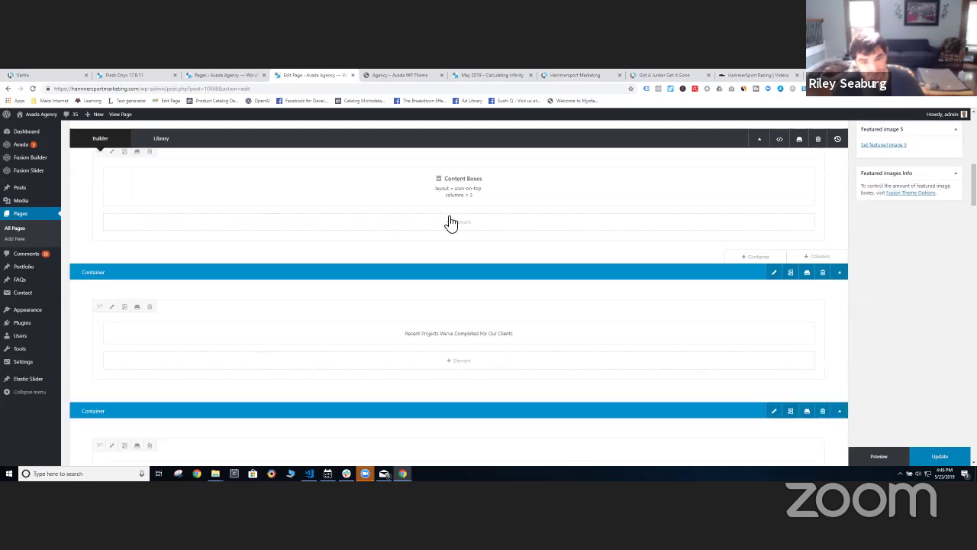
{"action": "scroll", "coordinate": [458, 229], "scroll_direction": "down", "scroll_amount": 3}
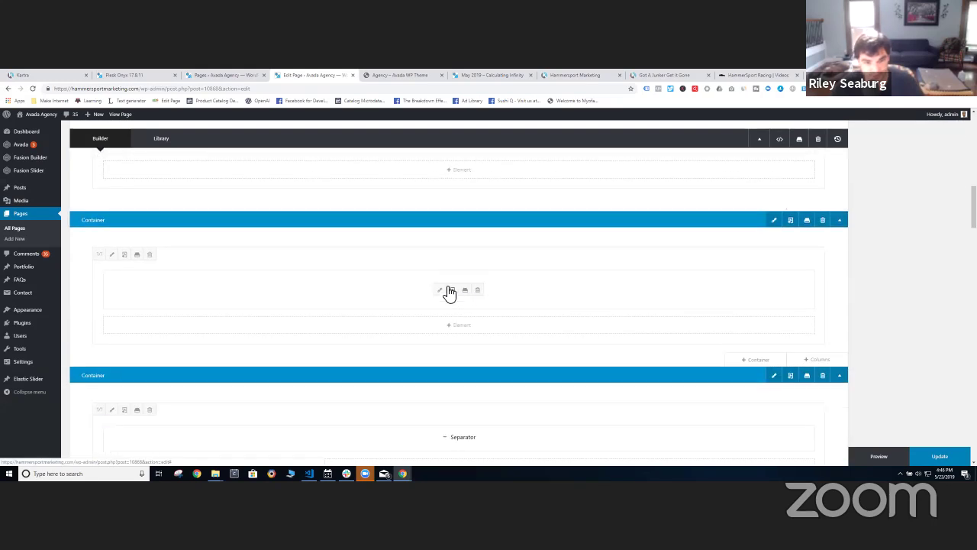
Step: Inspect the settings of the Home page's Portfolio element and the Separator below it, closing both without changes
{"action": "left_click", "coordinate": [441, 290]}
{"action": "scroll", "coordinate": [476, 277], "scroll_direction": "down", "scroll_amount": 10}
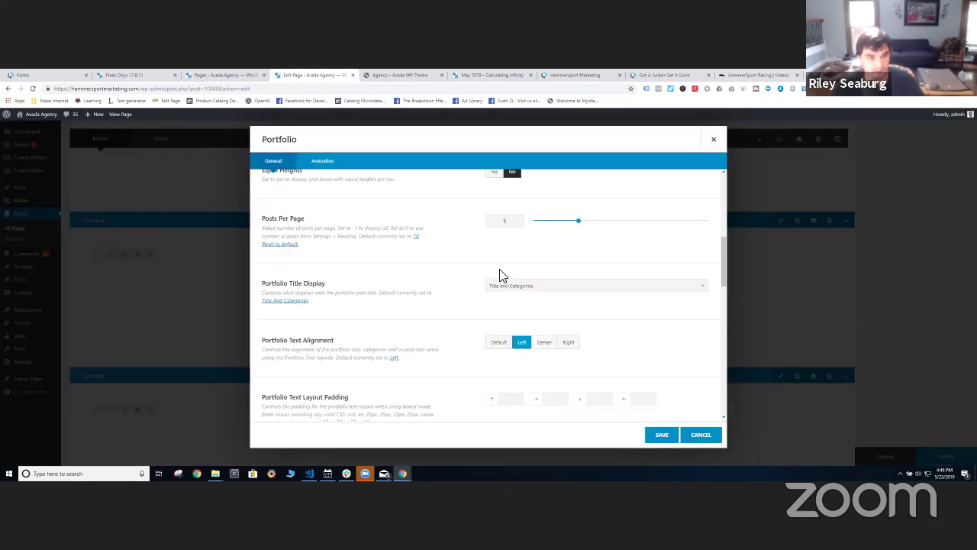
{"action": "left_click", "coordinate": [701, 434]}
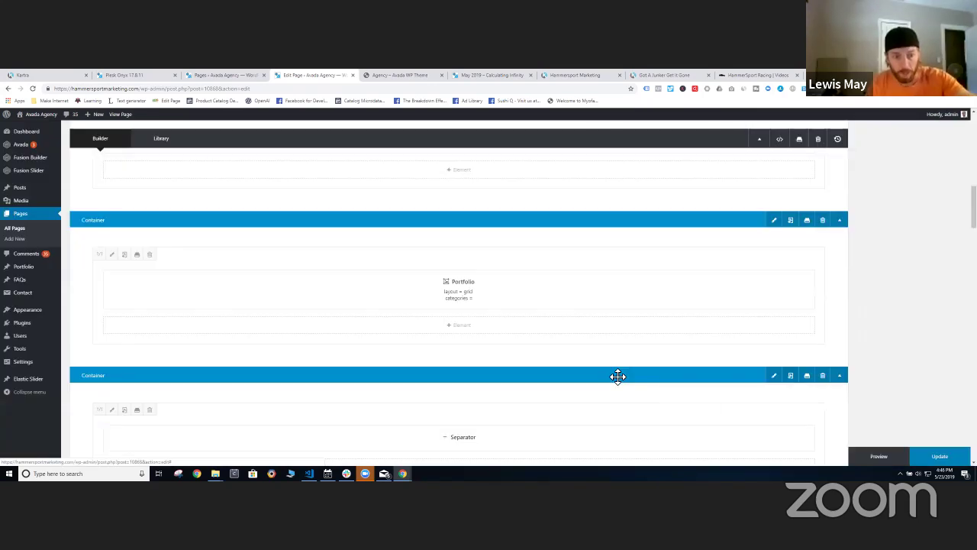
{"action": "scroll", "coordinate": [459, 268], "scroll_direction": "down", "scroll_amount": 2}
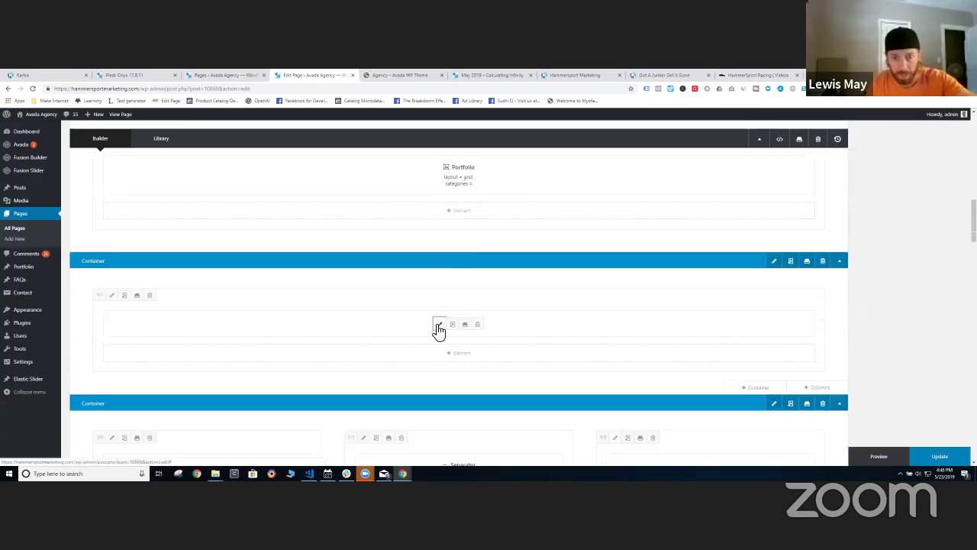
{"action": "left_click", "coordinate": [439, 325]}
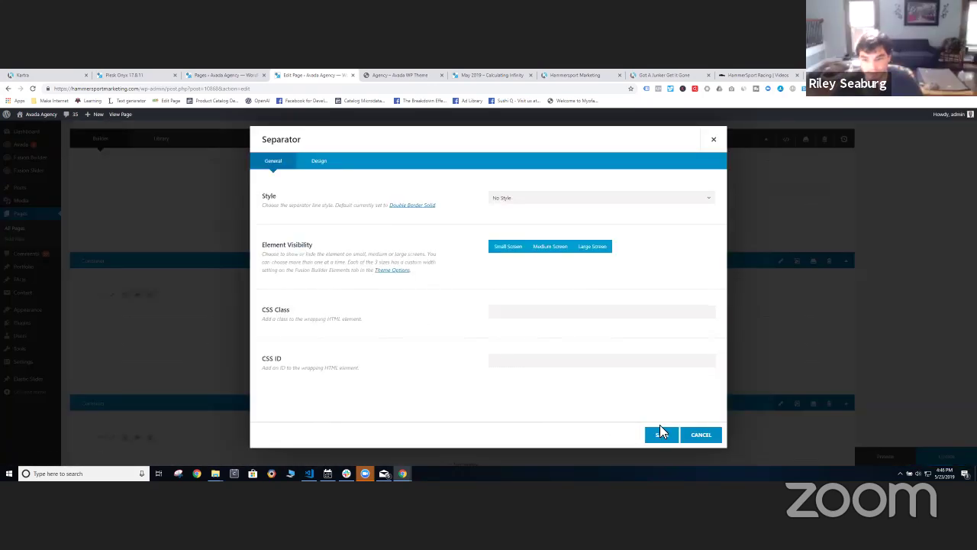
{"action": "left_click", "coordinate": [700, 434]}
Step: Review the "Buy Avada Now!" button's settings without changing them, and examine the remaining containers of the Home page layout
{"action": "scroll", "coordinate": [421, 303], "scroll_direction": "down", "scroll_amount": 2}
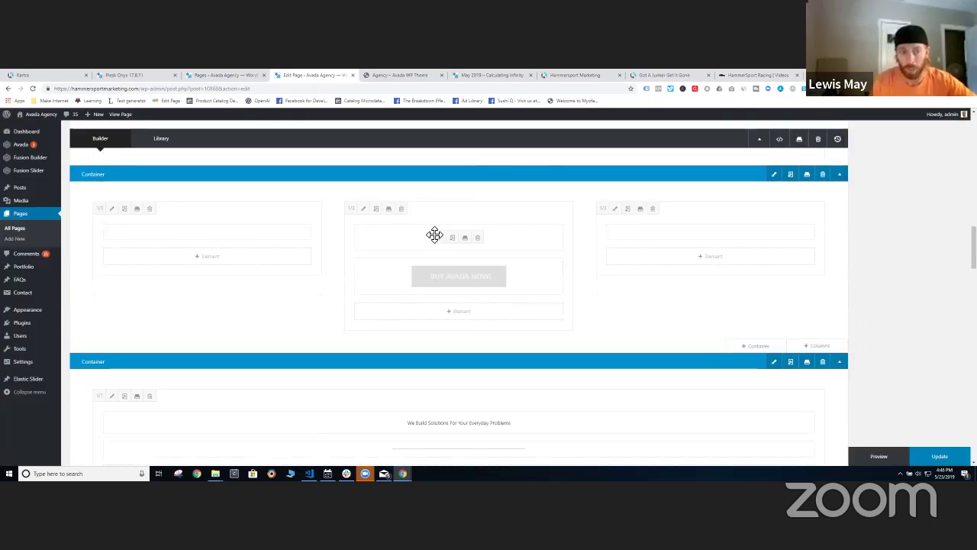
{"action": "left_click", "coordinate": [436, 279]}
{"action": "scroll", "coordinate": [504, 324], "scroll_direction": "down", "scroll_amount": 10}
{"action": "scroll", "coordinate": [580, 340], "scroll_direction": "up", "scroll_amount": 10}
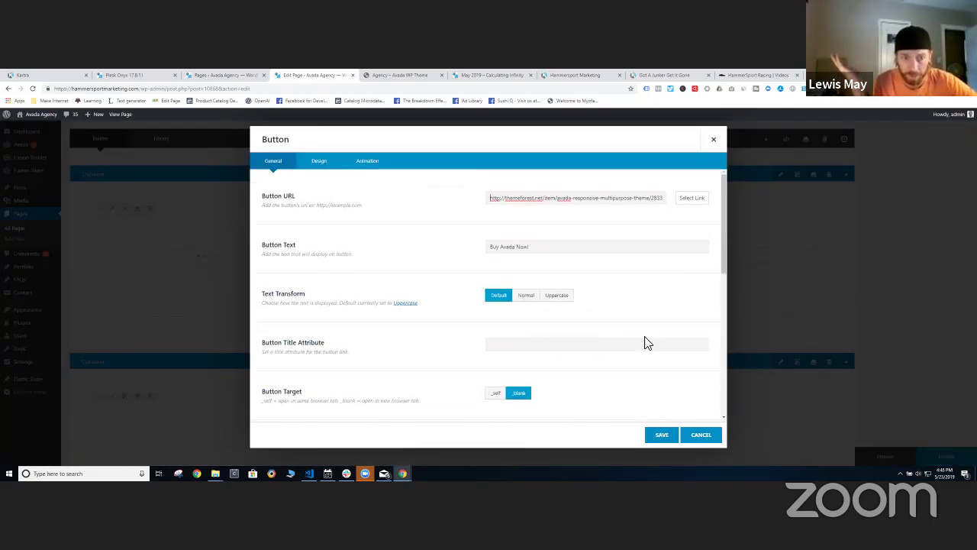
{"action": "left_click", "coordinate": [703, 435]}
{"action": "scroll", "coordinate": [474, 277], "scroll_direction": "down", "scroll_amount": 5}
{"action": "scroll", "coordinate": [416, 311], "scroll_direction": "down", "scroll_amount": 5}
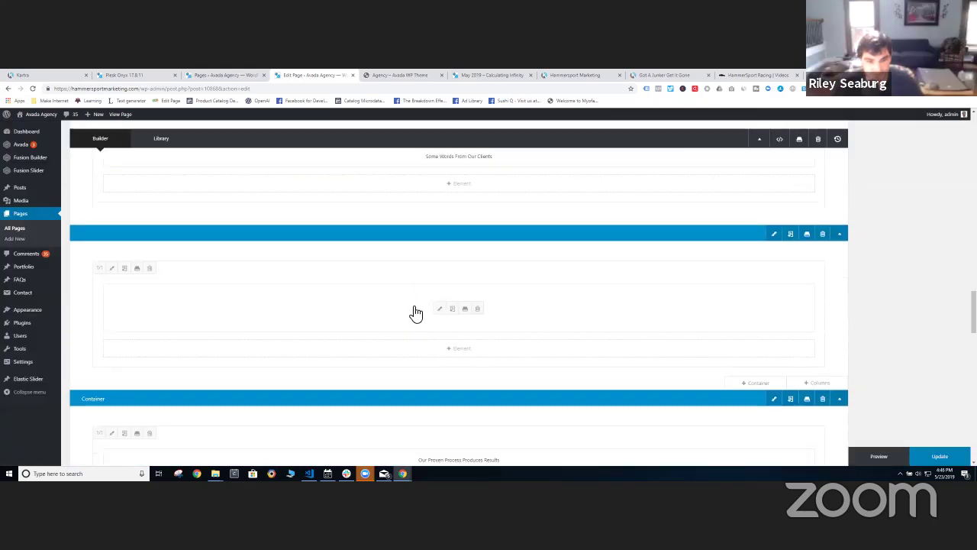
{"action": "scroll", "coordinate": [467, 206], "scroll_direction": "down", "scroll_amount": 6}
{"action": "scroll", "coordinate": [451, 242], "scroll_direction": "down", "scroll_amount": 4}
{"action": "scroll", "coordinate": [402, 321], "scroll_direction": "up", "scroll_amount": 20}
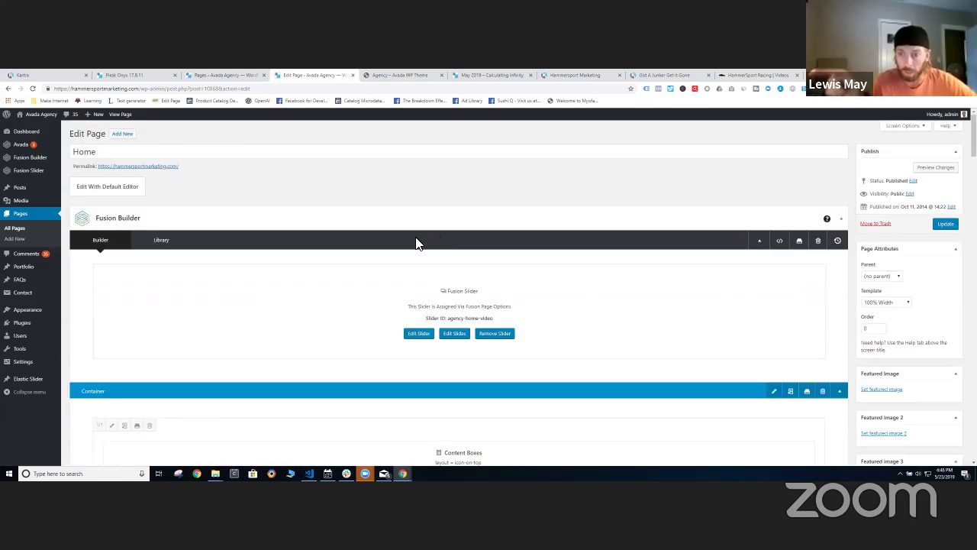
Step: View the Hammersport Marketing demo page, and switch to the Kartra page builder and close its Publish page dialog
{"action": "left_click", "coordinate": [581, 75]}
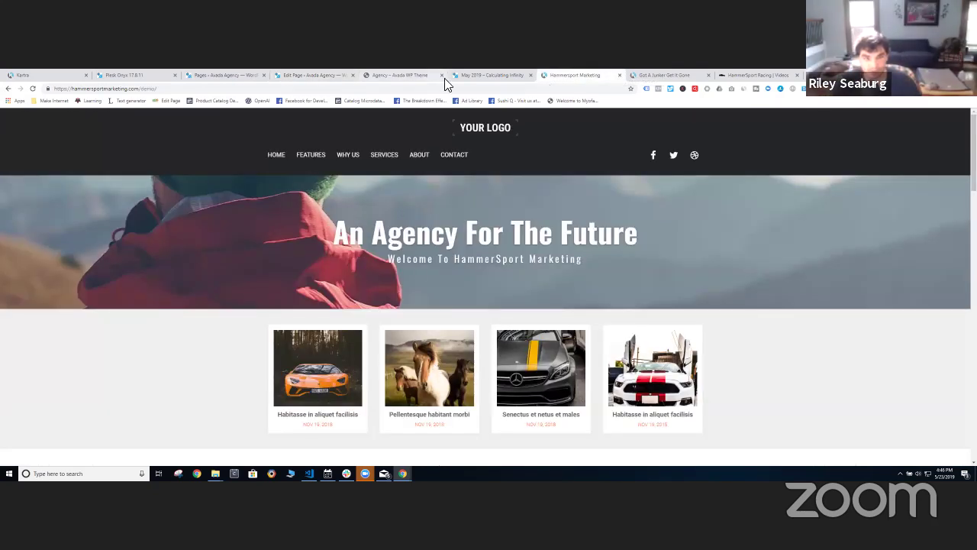
{"action": "left_click", "coordinate": [53, 72]}
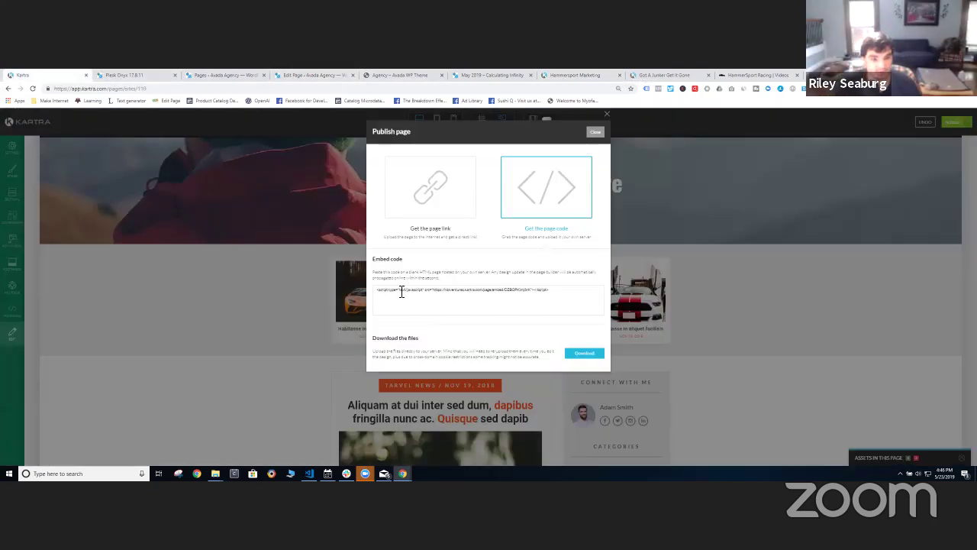
{"action": "left_click", "coordinate": [603, 132]}
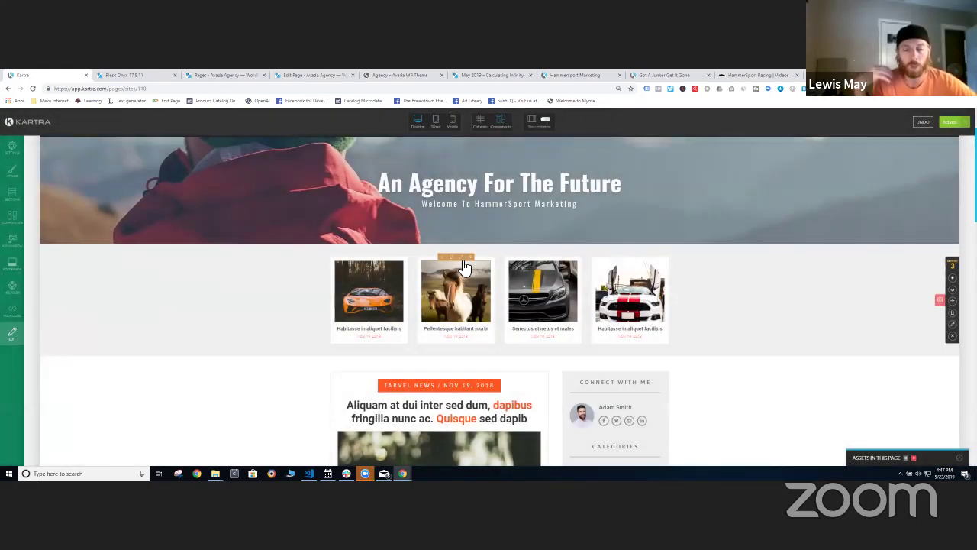
Step: Open the configuration of the horses image in the second card below the hero banner
{"action": "left_click", "coordinate": [465, 265]}
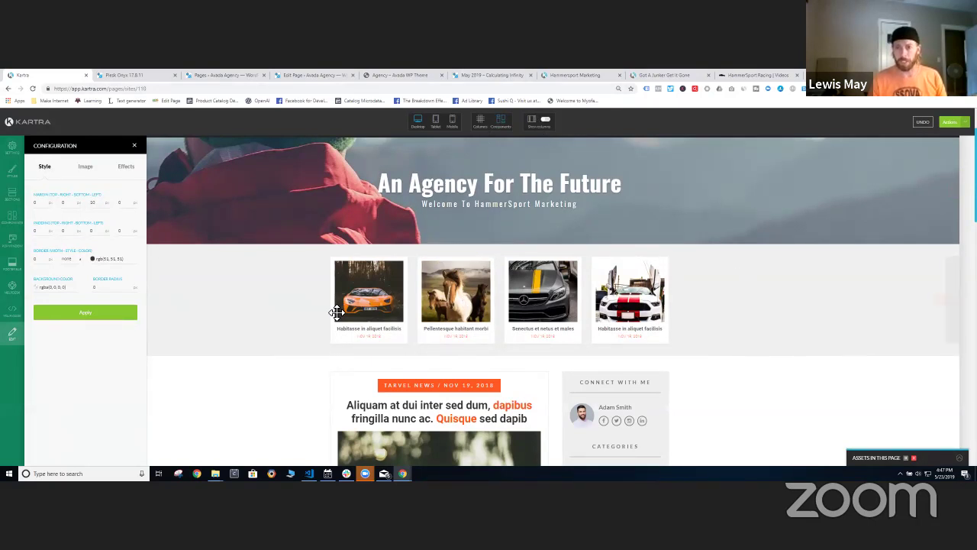
{"action": "left_click", "coordinate": [385, 474]}
{"action": "left_click", "coordinate": [385, 474]}
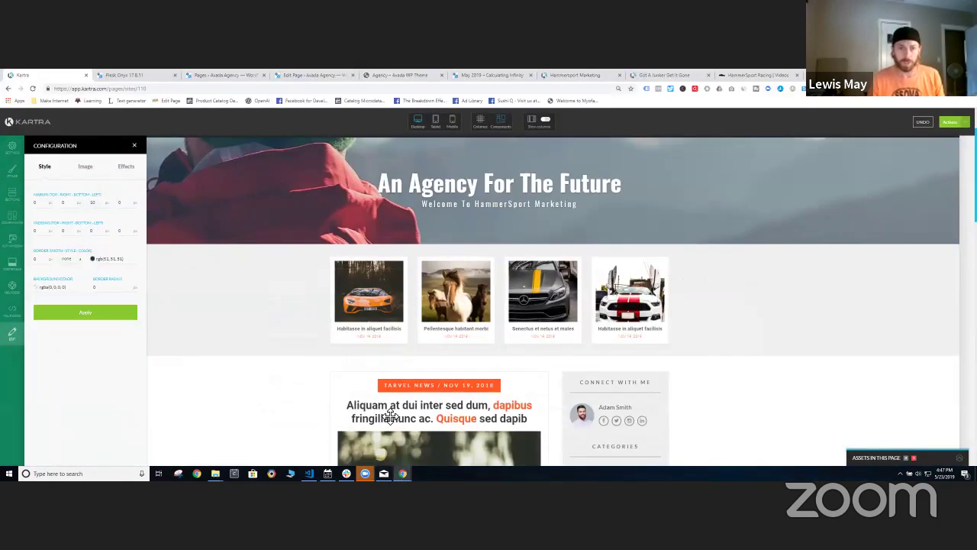